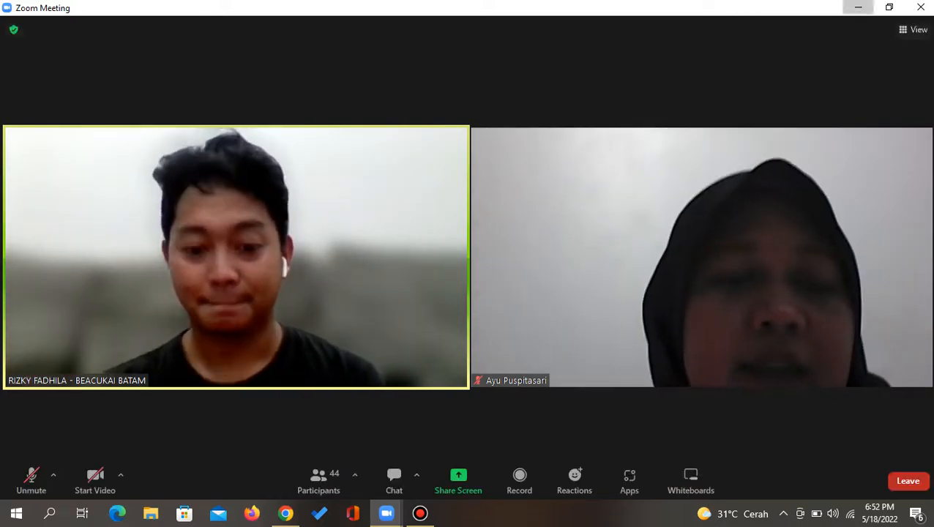
Search Google for 'tarif ppn sekarang' and open the 'Berlaku Hari Ini, Tarif PPN Naik' infographic
{"action": "left_click", "coordinate": [859, 8]}
{"action": "left_click", "coordinate": [503, 104]}
{"action": "type", "text": "t"}
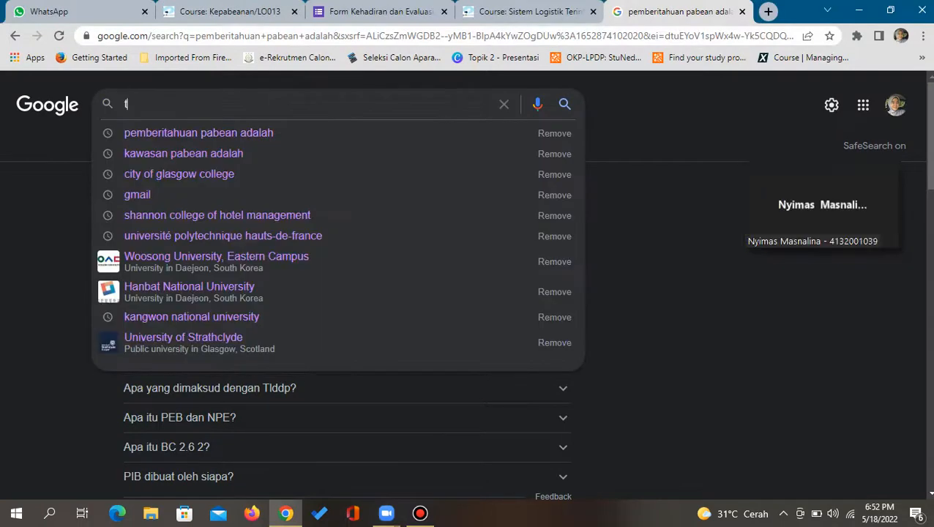
{"action": "type", "text": "arif ppn"}
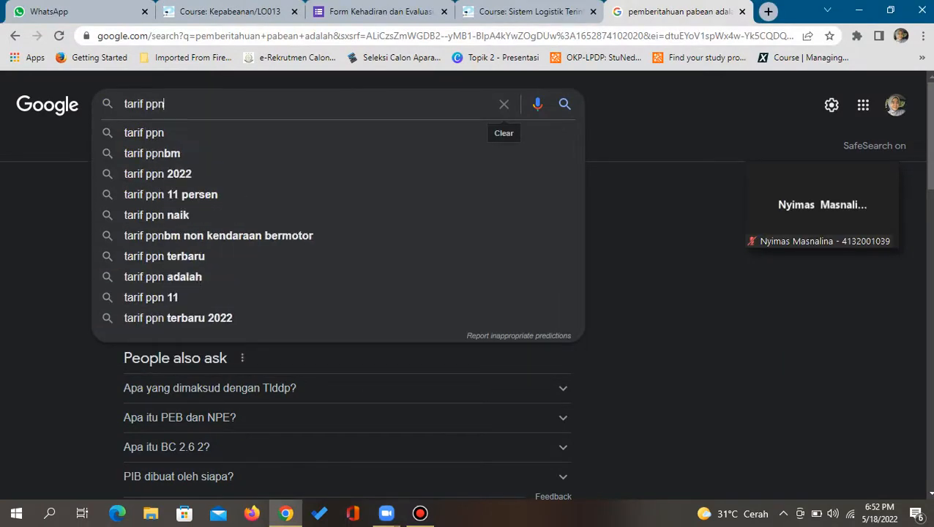
{"action": "type", "text": " sekarang"}
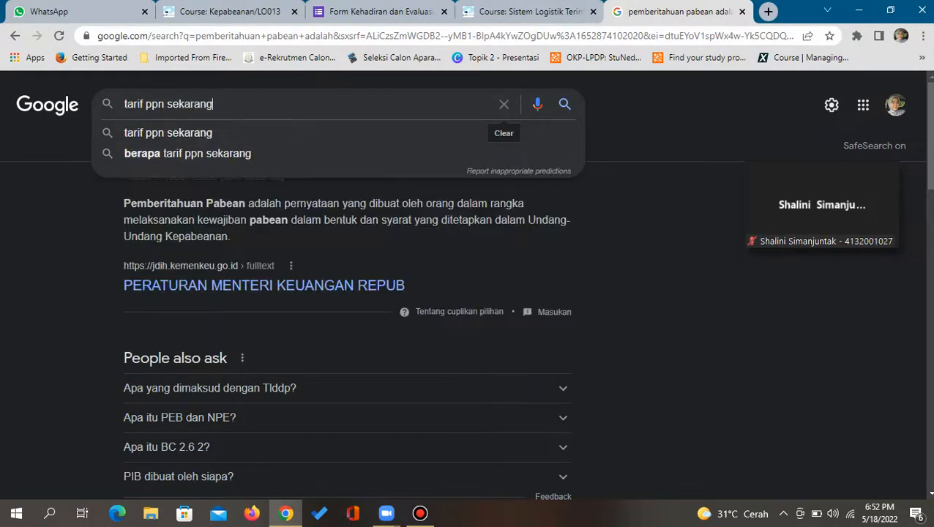
{"action": "key", "text": "Return"}
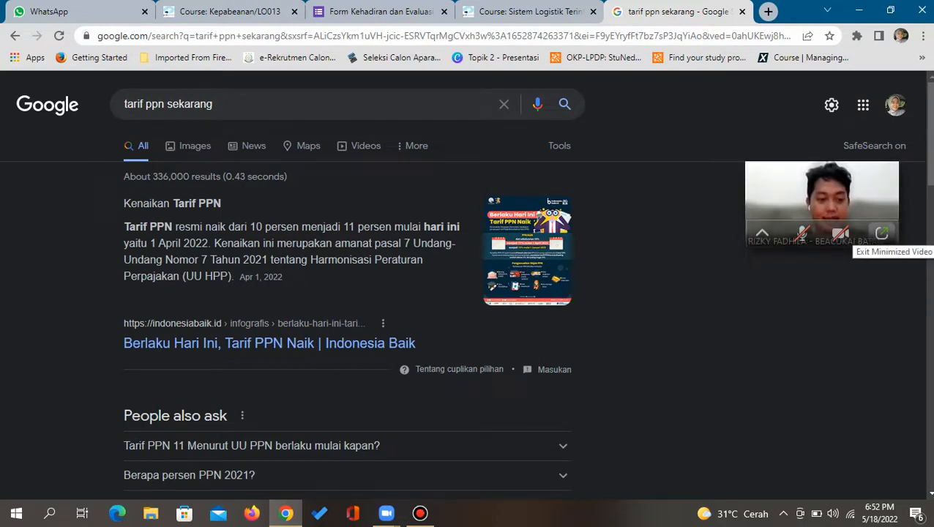
{"action": "left_click", "coordinate": [527, 249]}
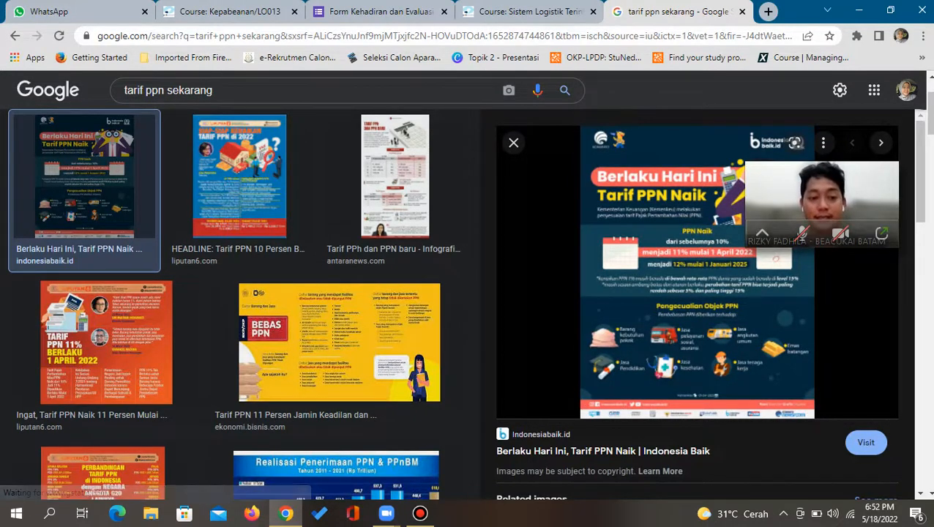
{"action": "left_click_drag", "start_coordinate": [820, 202], "coordinate": [814, 158]}
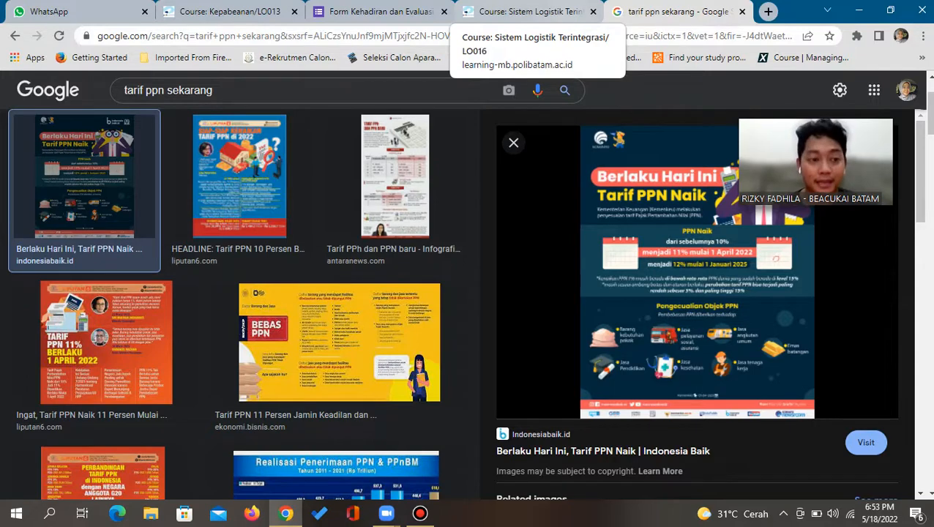
Restore the full Zoom meeting window, then bring up the Bandicam recorder panel
{"action": "mouse_move", "coordinate": [875, 192]}
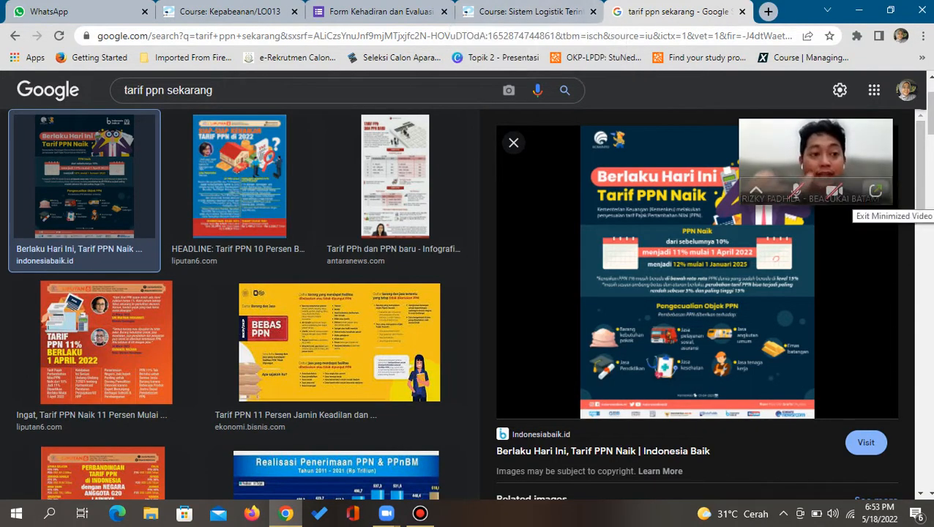
{"action": "left_click", "coordinate": [875, 192]}
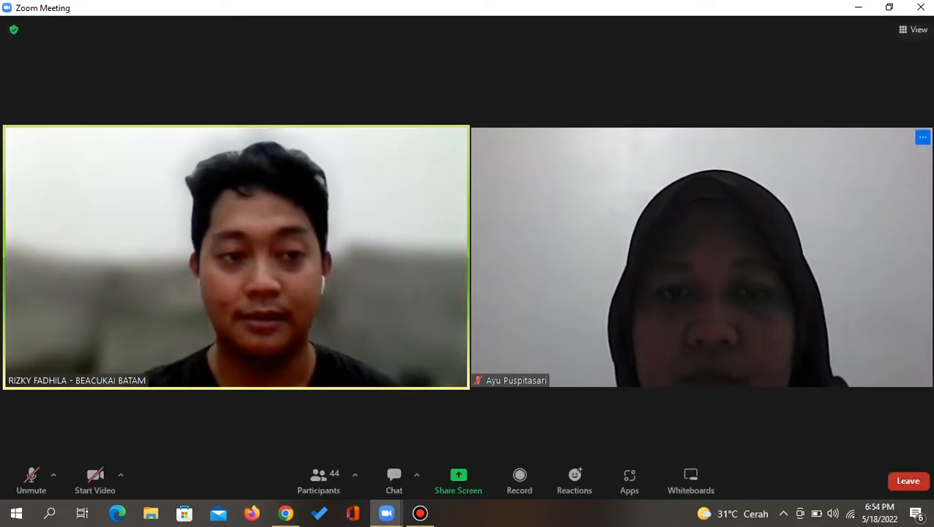
{"action": "left_click", "coordinate": [420, 513]}
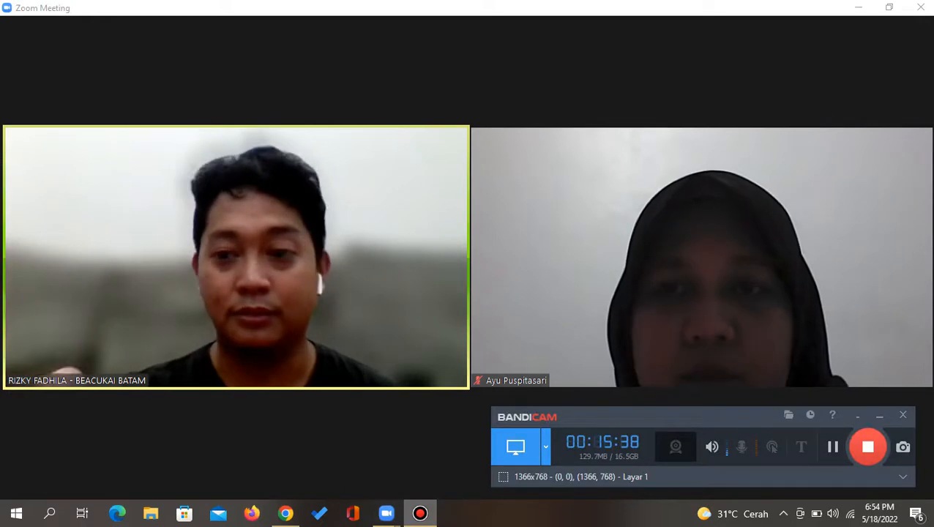
Hide the Bandicam panel, then briefly open and close the meeting chat
{"action": "left_click", "coordinate": [420, 513]}
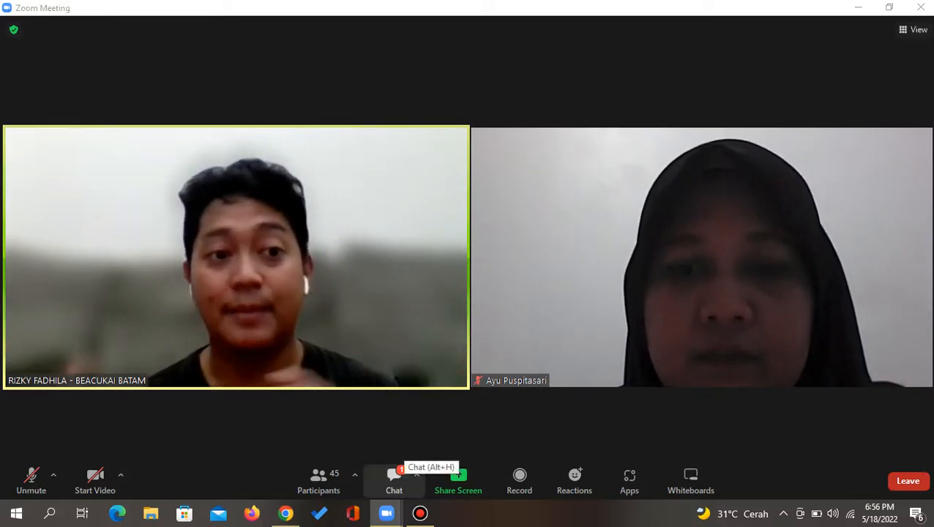
{"action": "left_click", "coordinate": [394, 477]}
{"action": "left_click", "coordinate": [575, 127]}
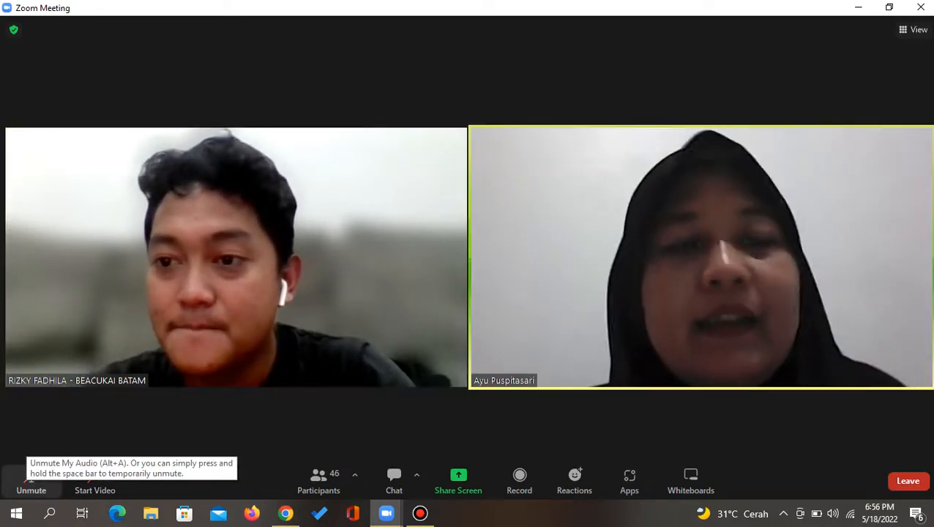
Unmute and re-mute the microphone, then minimize Zoom to show the PPN infographic
{"action": "left_click", "coordinate": [30, 480]}
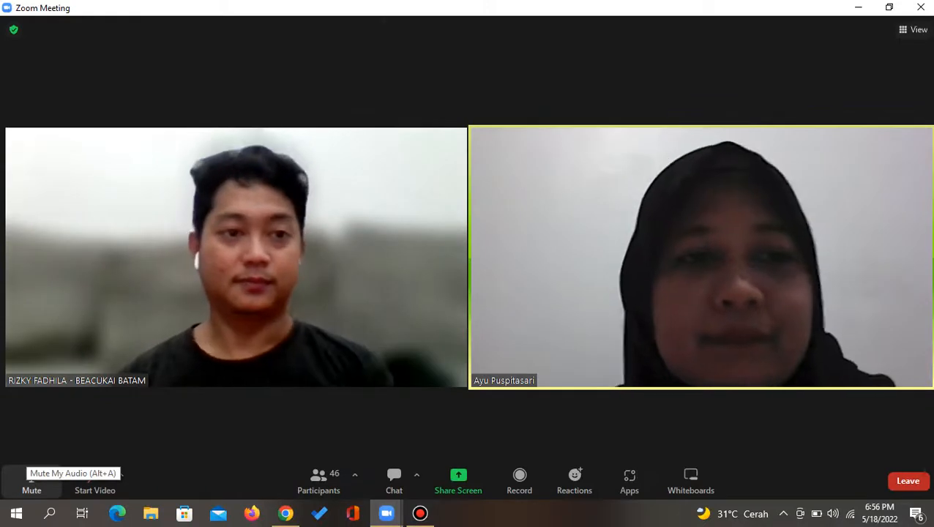
{"action": "left_click", "coordinate": [30, 479]}
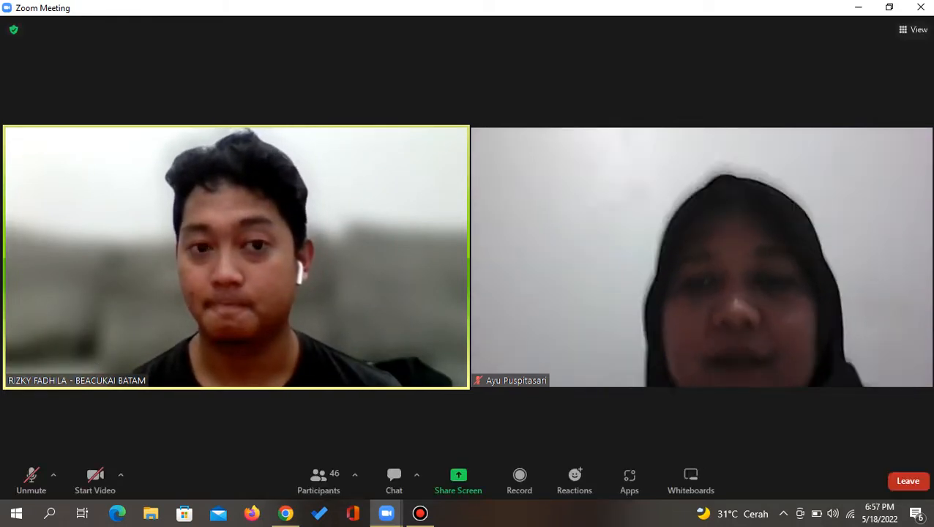
{"action": "left_click", "coordinate": [858, 8]}
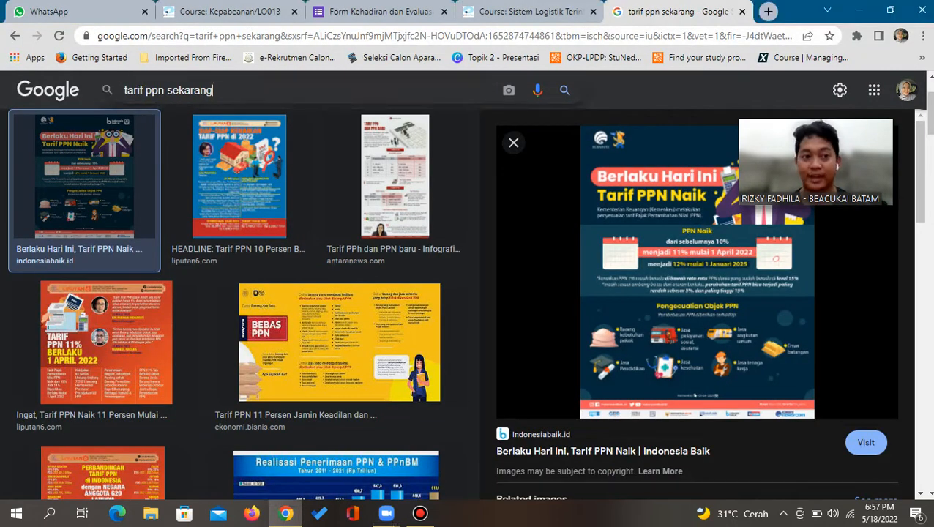
Search Google for 'ppjk adalah' under All results, then restore the full meeting window
{"action": "left_click_drag", "start_coordinate": [213, 90], "coordinate": [132, 90]}
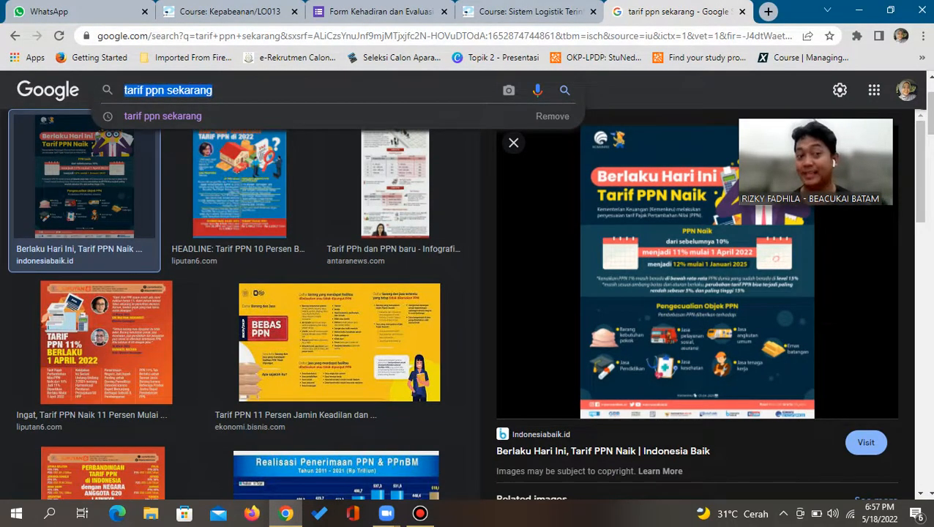
{"action": "type", "text": "ppjk ada"}
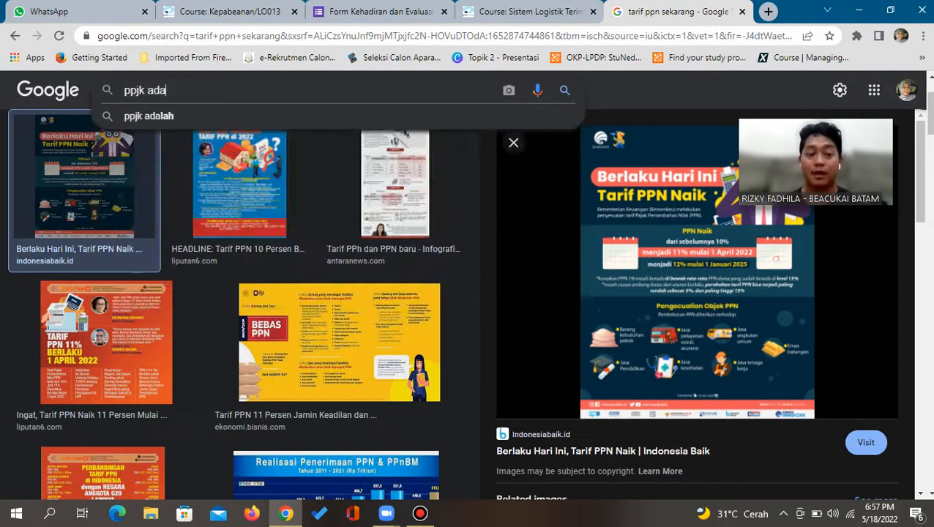
{"action": "type", "text": "lah"}
{"action": "key", "text": "Return"}
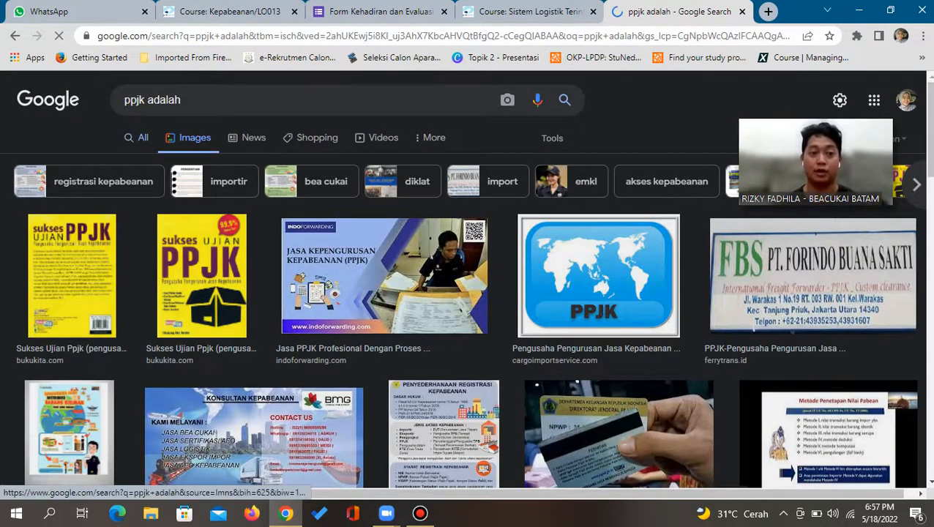
{"action": "left_click", "coordinate": [138, 137]}
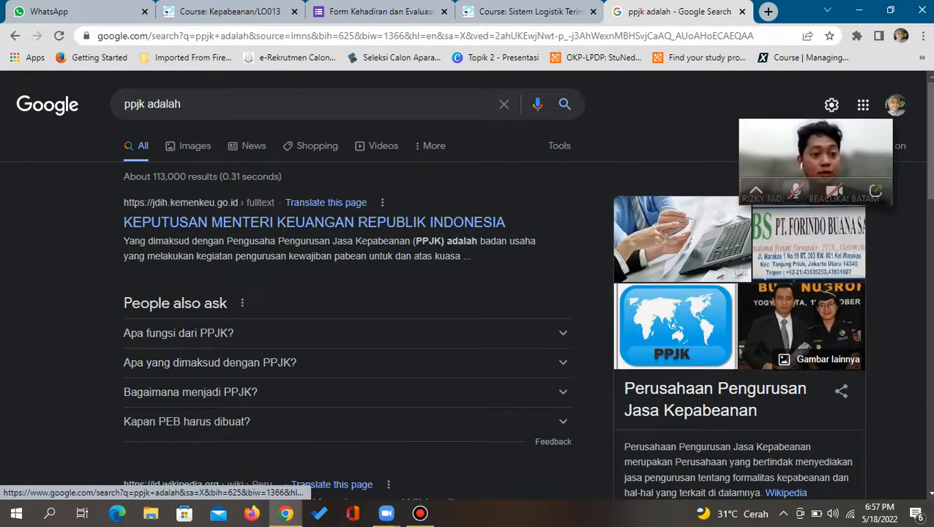
{"action": "left_click", "coordinate": [875, 191]}
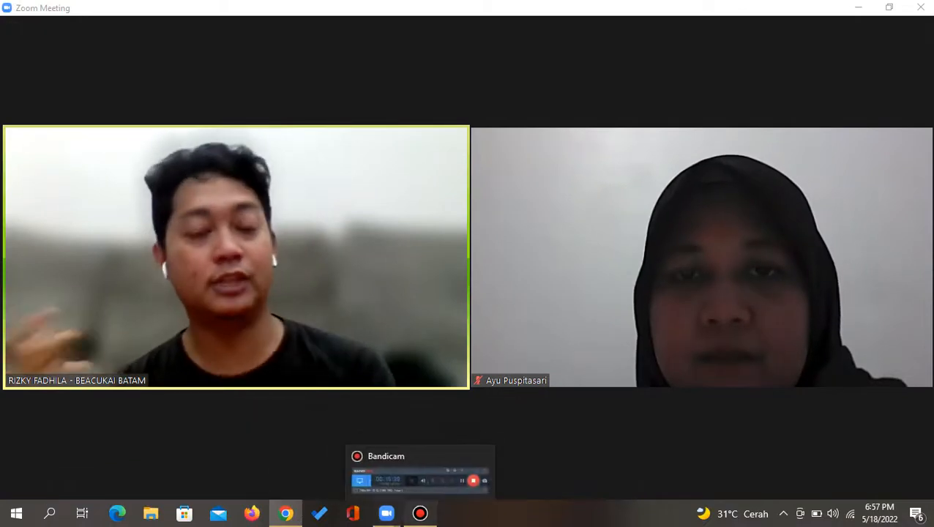
Toggle the Bandicam panel, minimize Zoom, and scroll down the 'ppjk adalah' results
{"action": "left_click", "coordinate": [420, 513]}
{"action": "left_click", "coordinate": [419, 513]}
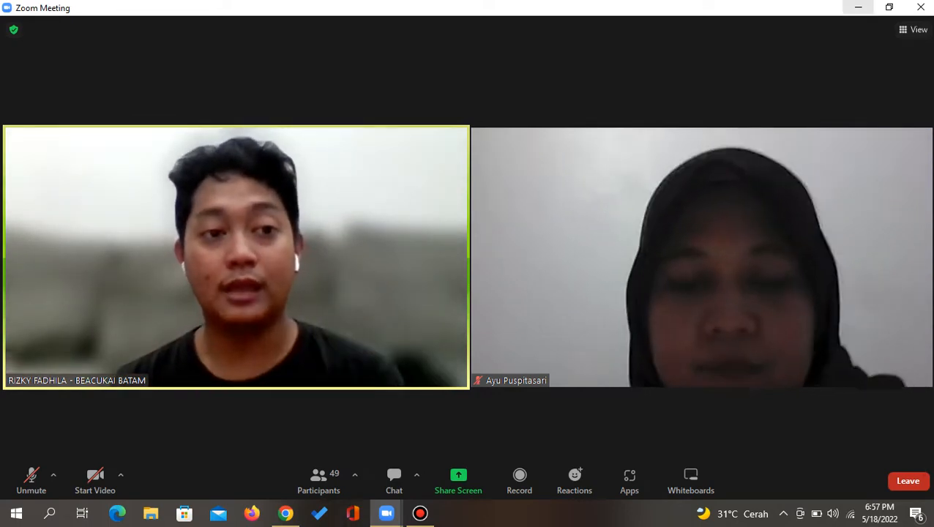
{"action": "left_click", "coordinate": [859, 7]}
{"action": "scroll", "coordinate": [468, 293], "scroll_direction": "down", "scroll_amount": 1}
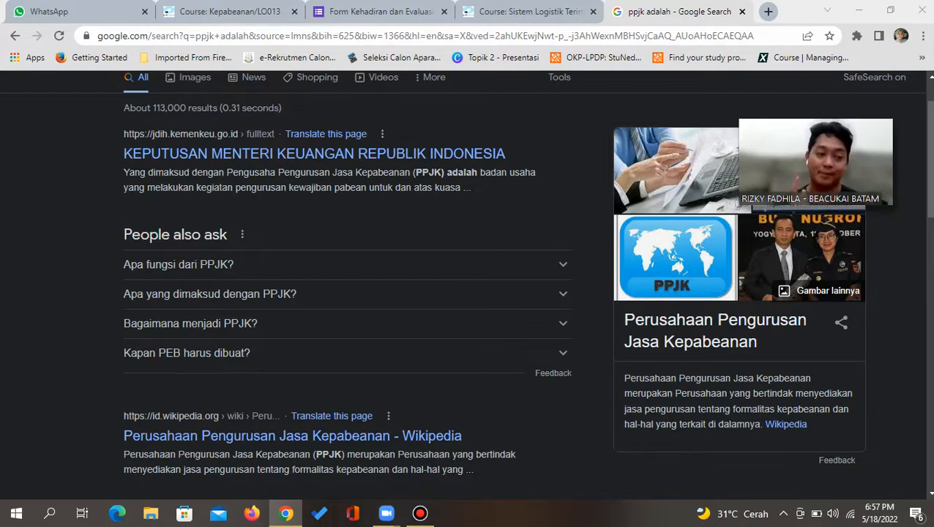
Scroll back to the top of the PPJK results and restore the full meeting window
{"action": "scroll", "coordinate": [466, 282], "scroll_direction": "up", "scroll_amount": 2}
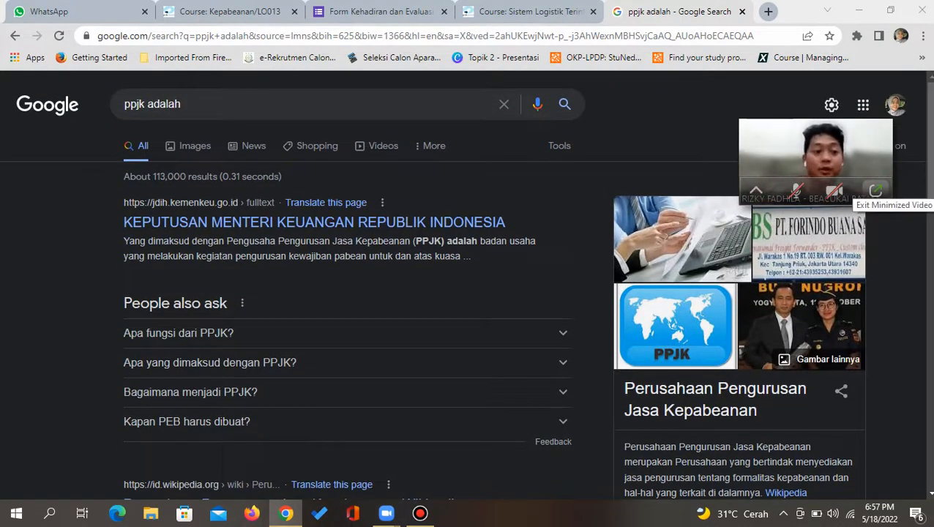
{"action": "left_click", "coordinate": [876, 191]}
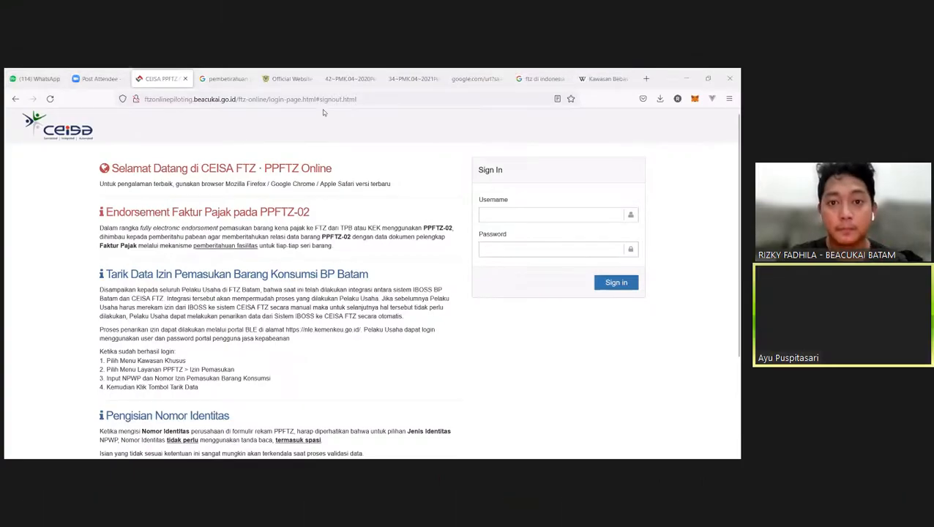
Exit full-screen view of the shared CEISA FTZ sign-in page with Esc
{"action": "key", "text": "Escape"}
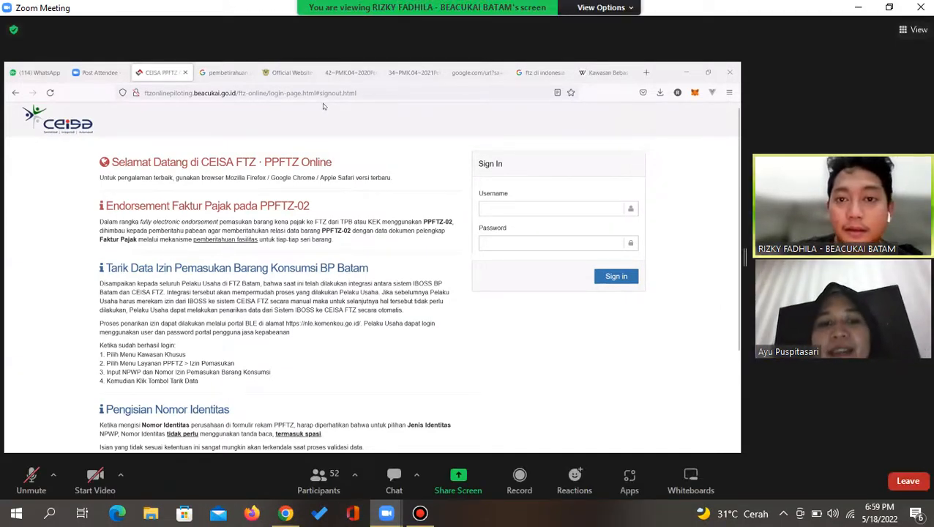
Bring up the Bandicam recorder panel and hide it again
{"action": "left_click", "coordinate": [420, 514]}
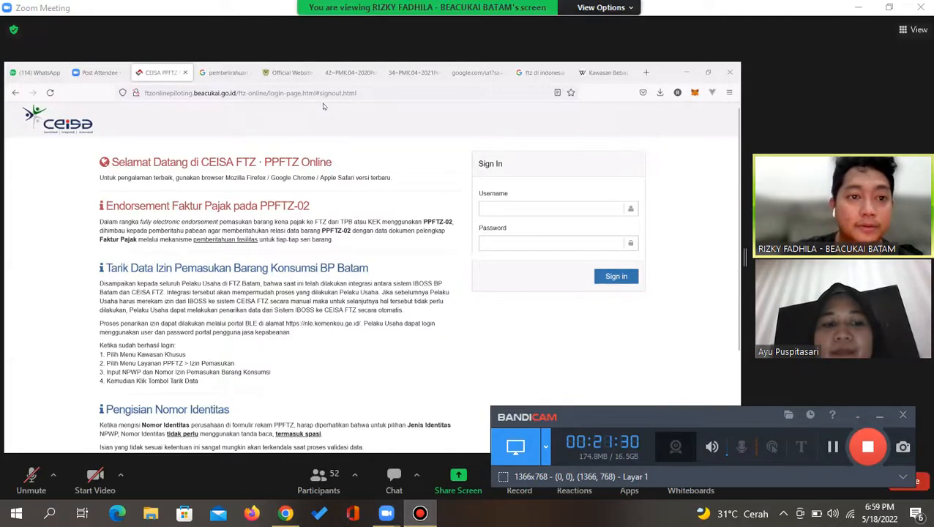
{"action": "left_click", "coordinate": [419, 514]}
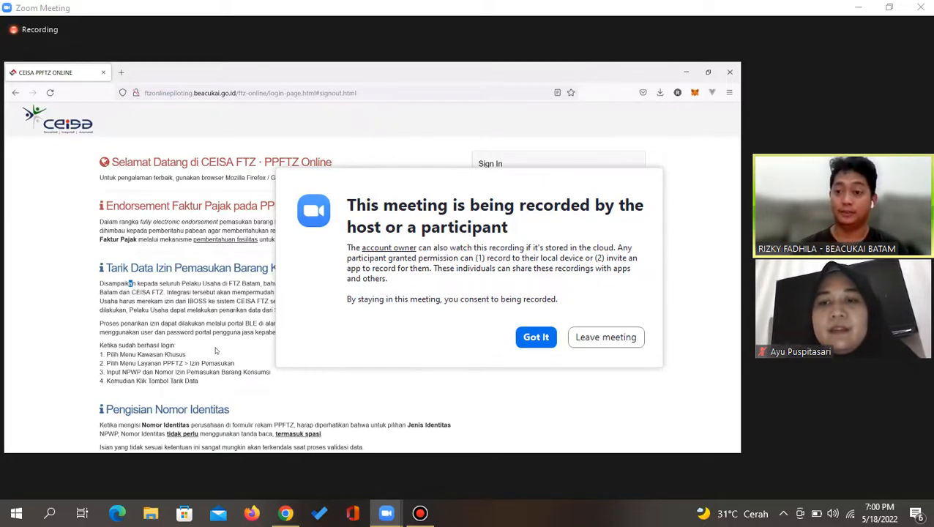
Acknowledge the recording notice, raise volume to full, toggle Bandicam, and focus the Username field
{"action": "left_click", "coordinate": [536, 338]}
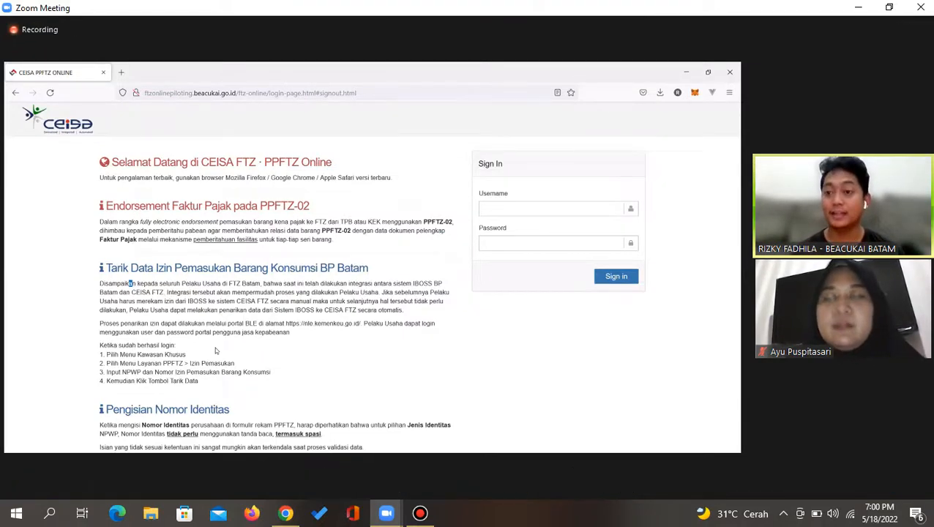
{"action": "key", "text": "XF86AudioRaiseVolume"}
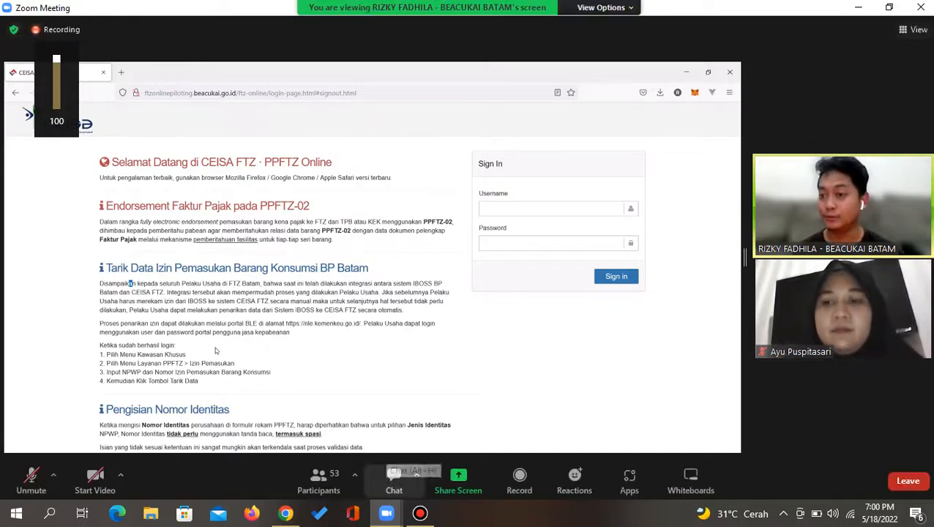
{"action": "left_click", "coordinate": [421, 514]}
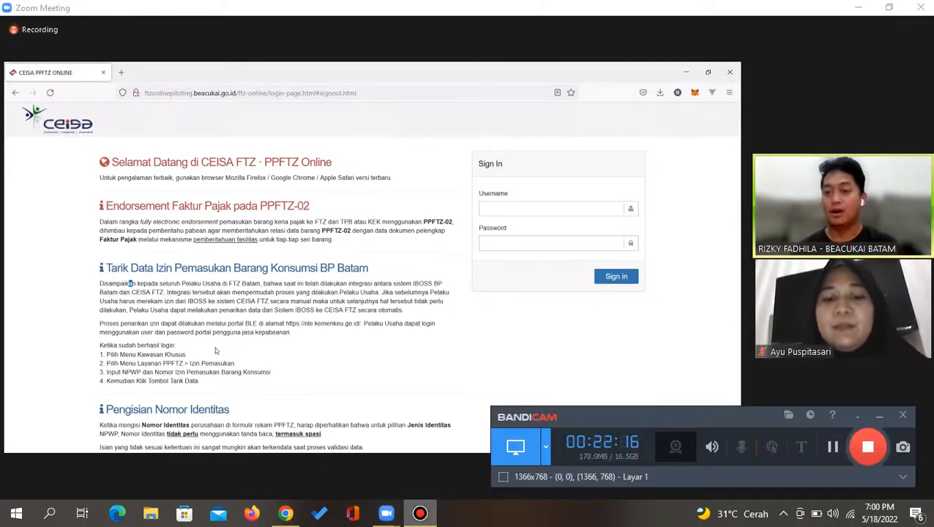
{"action": "left_click", "coordinate": [880, 415]}
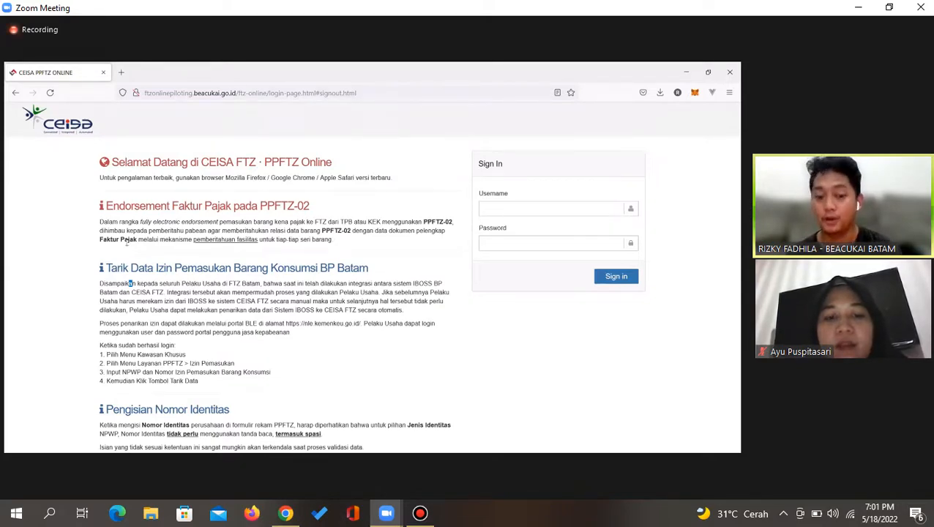
{"action": "left_click", "coordinate": [491, 209]}
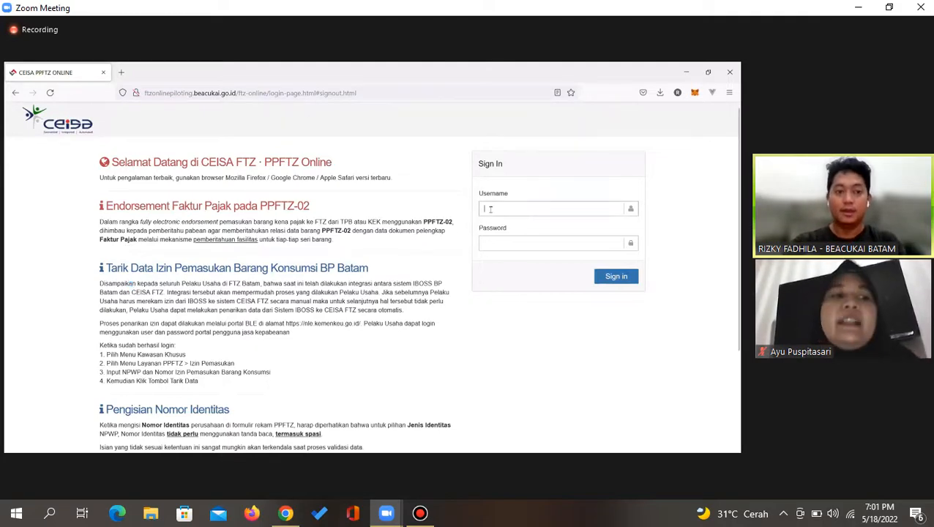
Sign in with the demo account's username and password, declining to save the login in the browser
{"action": "left_click", "coordinate": [236, 94]}
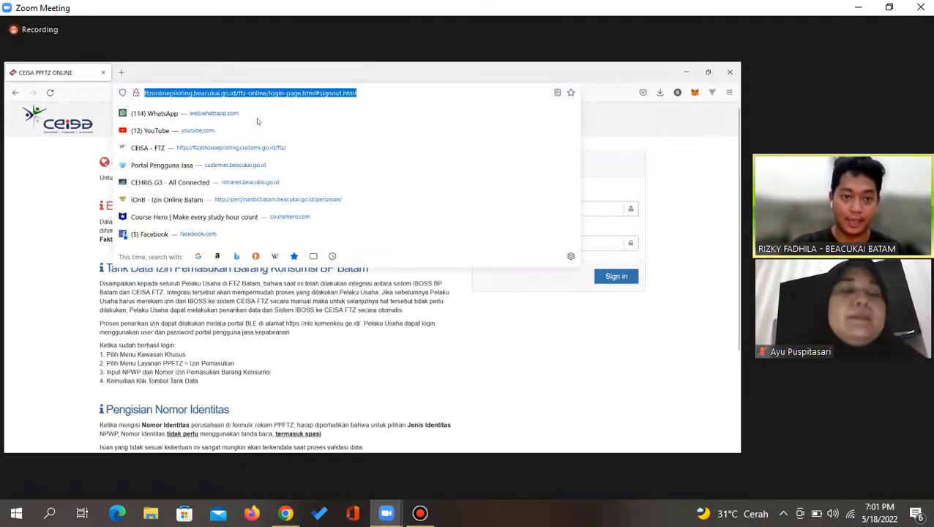
{"action": "double_click", "coordinate": [325, 322]}
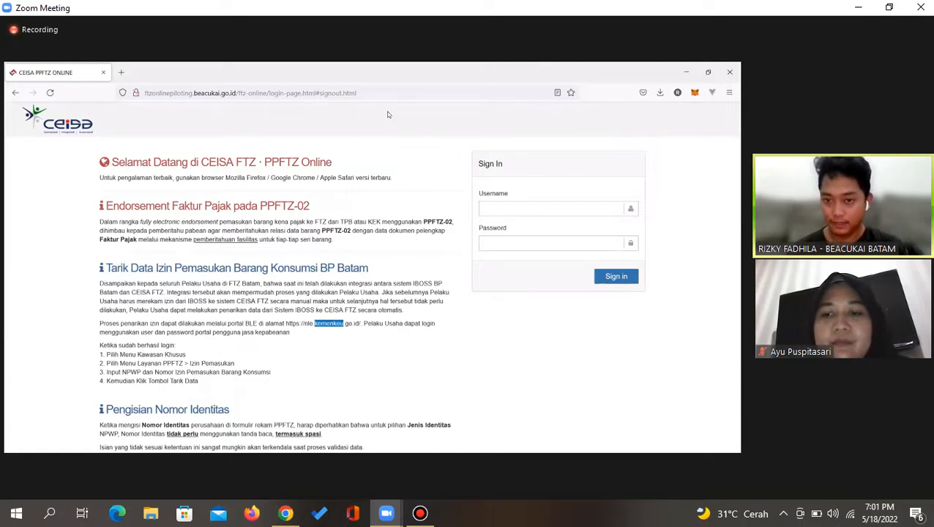
{"action": "left_click", "coordinate": [547, 210]}
{"action": "type", "text": "userdemo"}
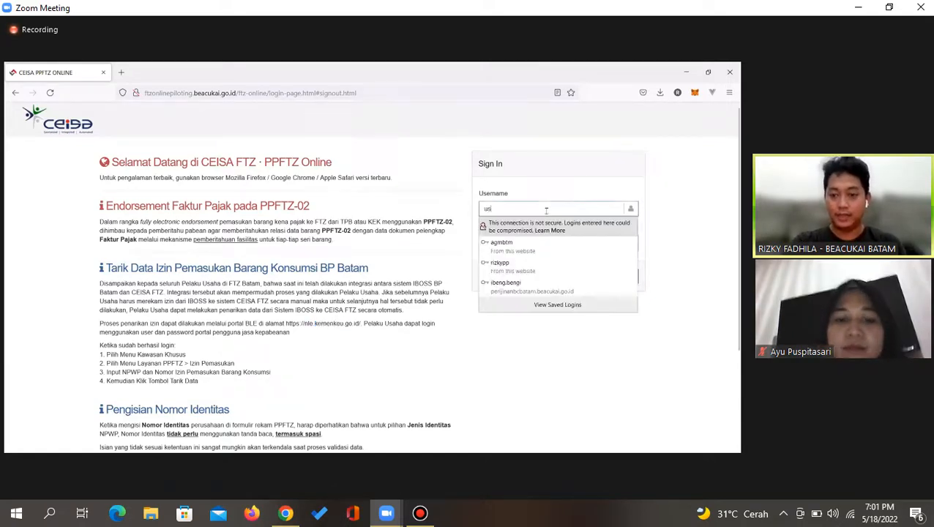
{"action": "key", "text": "Tab"}
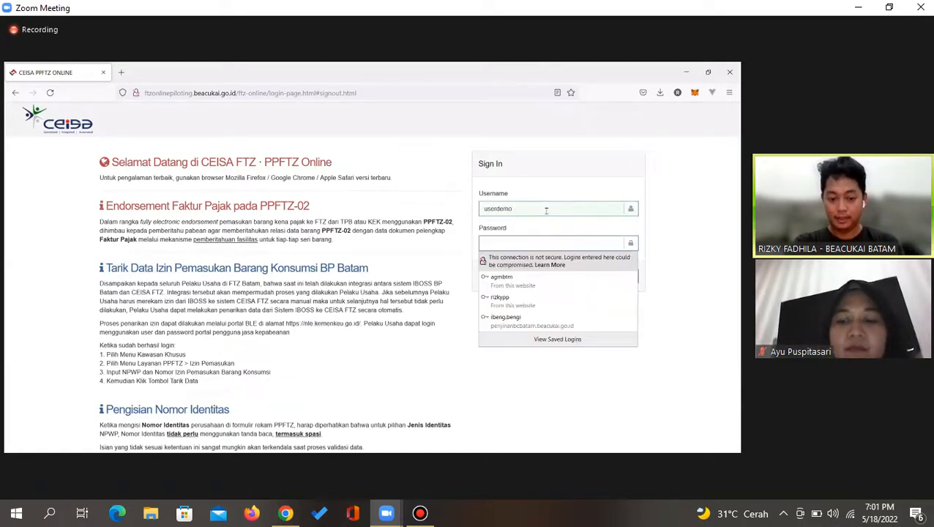
{"action": "type", "text": "••••••••"}
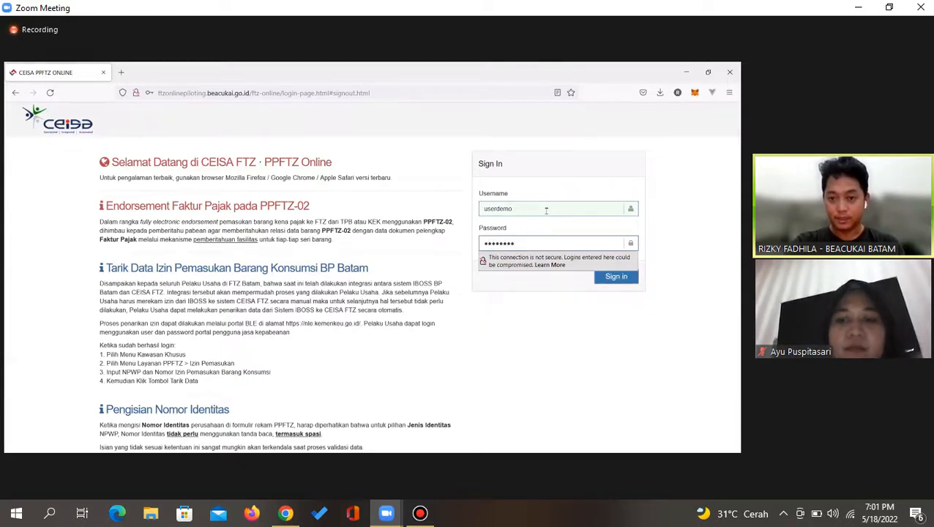
{"action": "key", "text": "Return"}
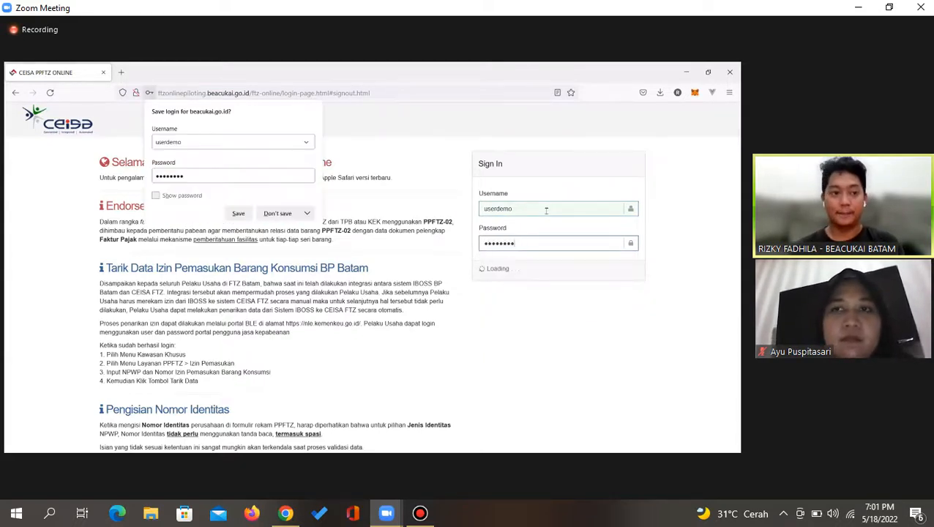
{"action": "left_click", "coordinate": [275, 214]}
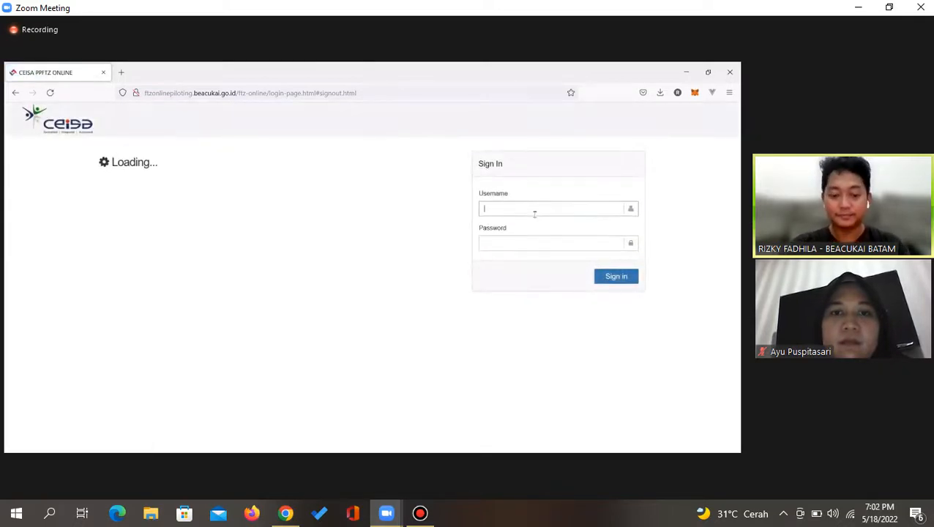
Re-enter the demo username and password on the reloaded sign-in form
{"action": "type", "text": "userdemo"}
{"action": "key", "text": "Tab"}
{"action": "type", "text": "•"}
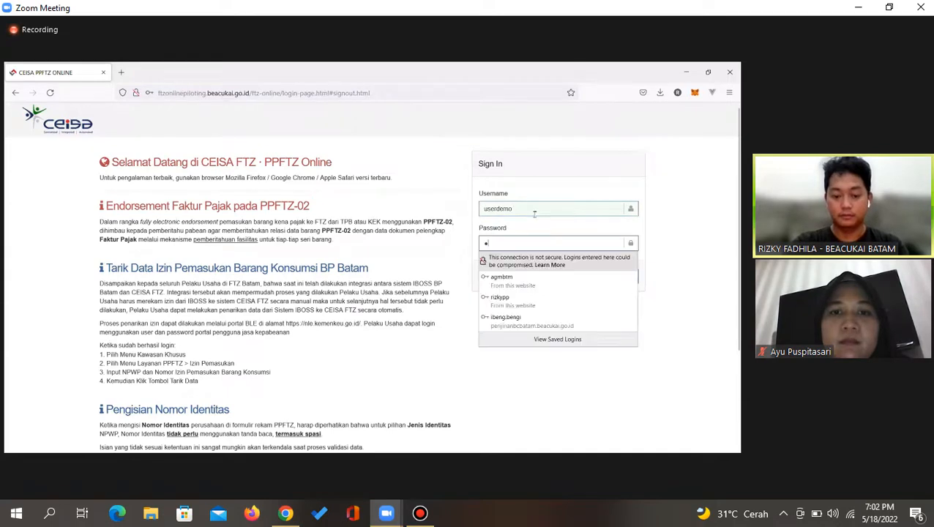
{"action": "type", "text": "••••••••"}
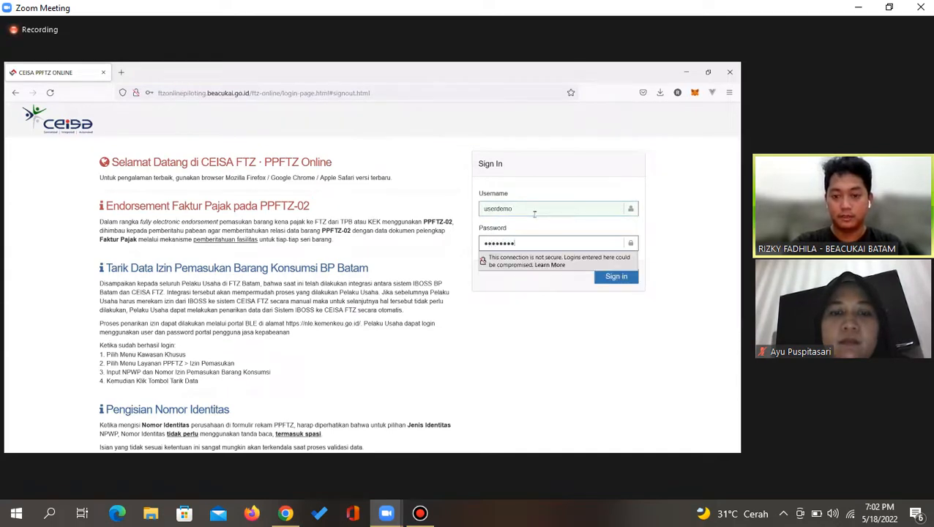
Submit the sign-in, hide the Bandicam panel, and go to the Dashboard page
{"action": "left_click", "coordinate": [605, 278]}
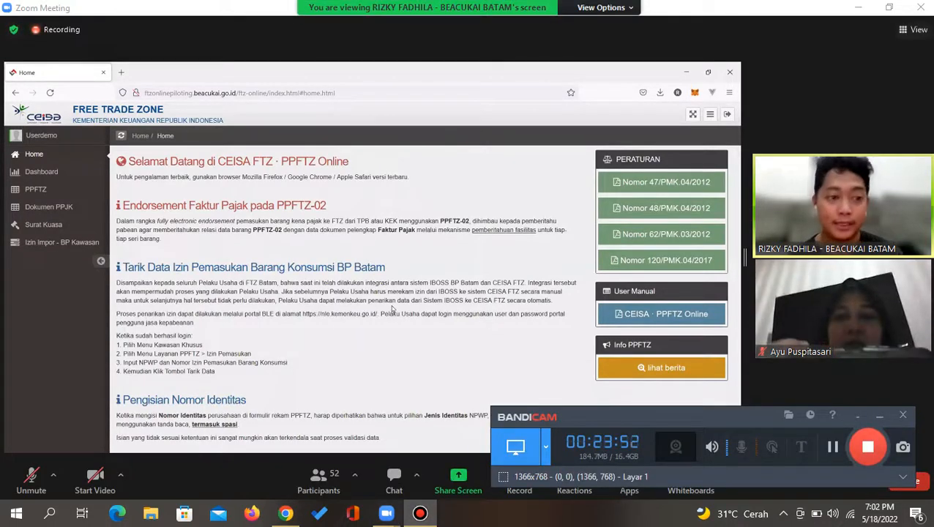
{"action": "key", "text": "alt+Tab"}
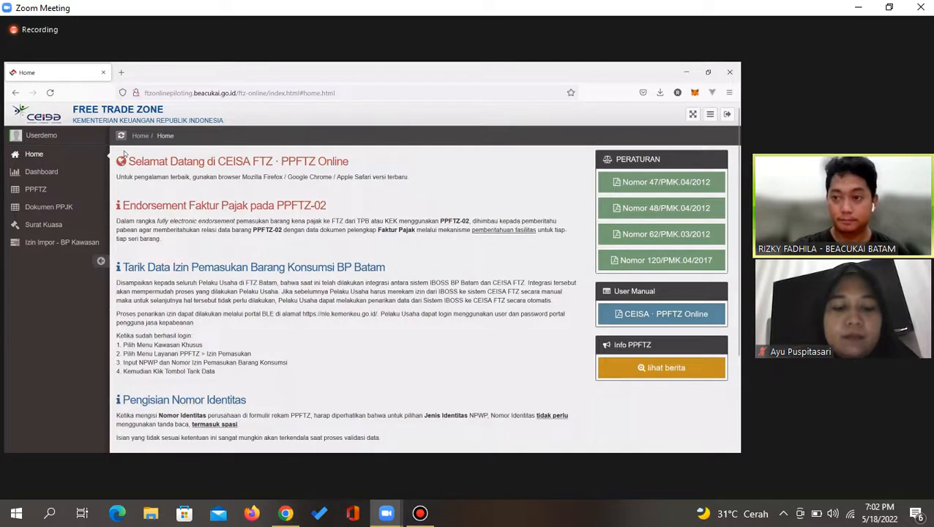
{"action": "left_click", "coordinate": [37, 171]}
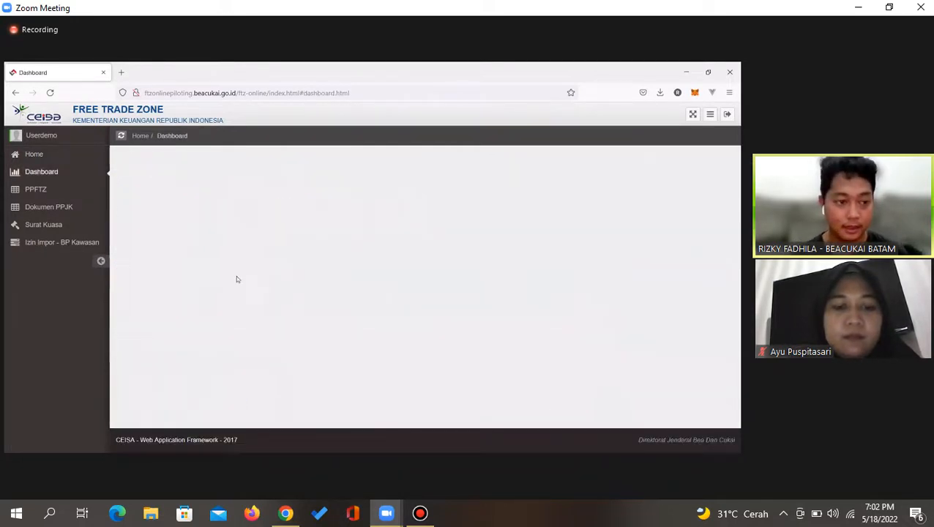
Move between Dashboard and PPFTZ, then open Dokumen PPJK's empty 'Diajukan PPJK' list
{"action": "left_click", "coordinate": [42, 189]}
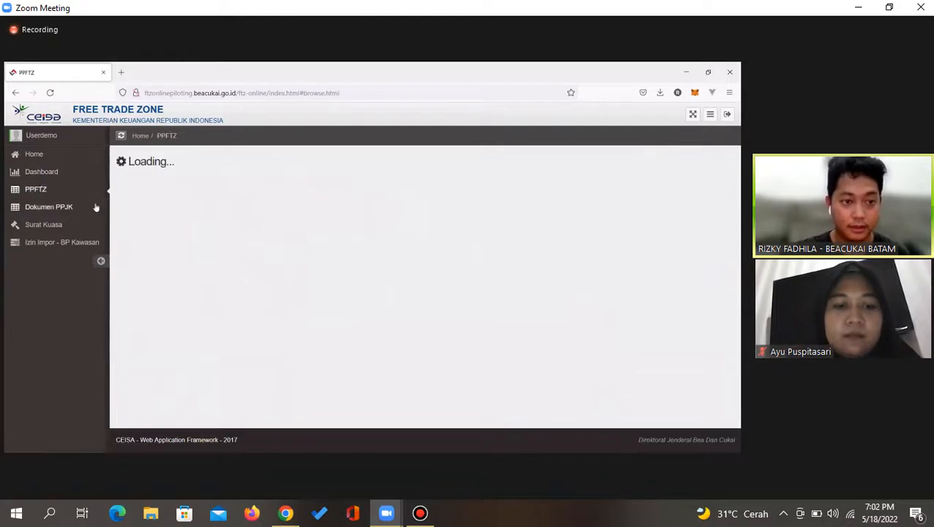
{"action": "left_click", "coordinate": [51, 174]}
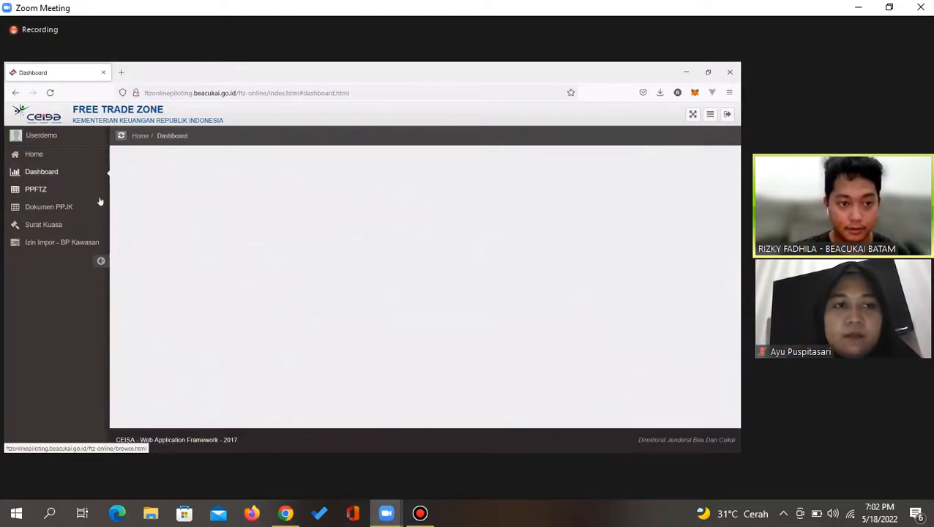
{"action": "left_click", "coordinate": [35, 186]}
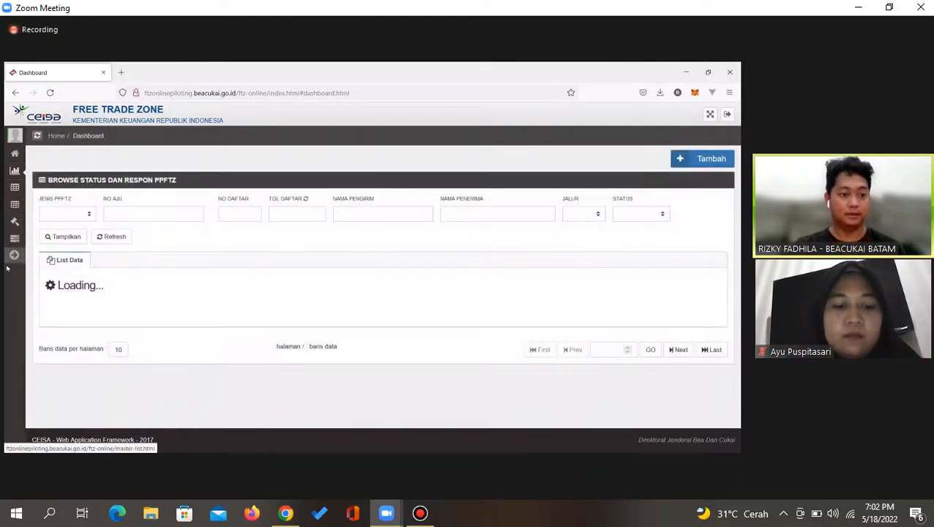
{"action": "left_click", "coordinate": [33, 190]}
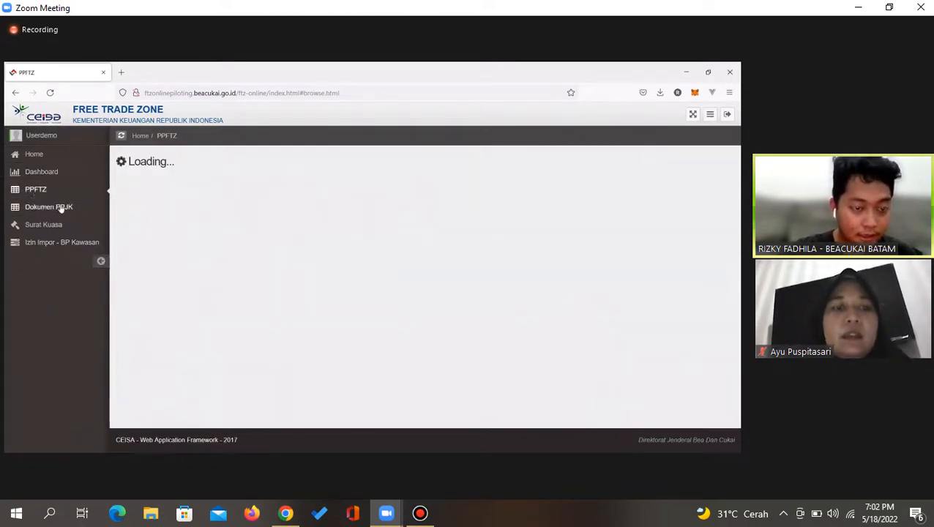
{"action": "left_click", "coordinate": [39, 174]}
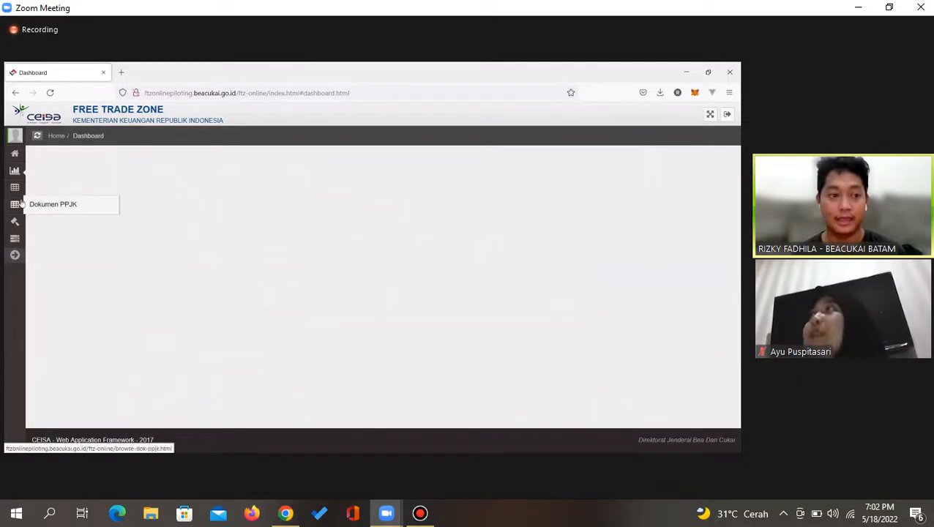
{"action": "left_click", "coordinate": [16, 256]}
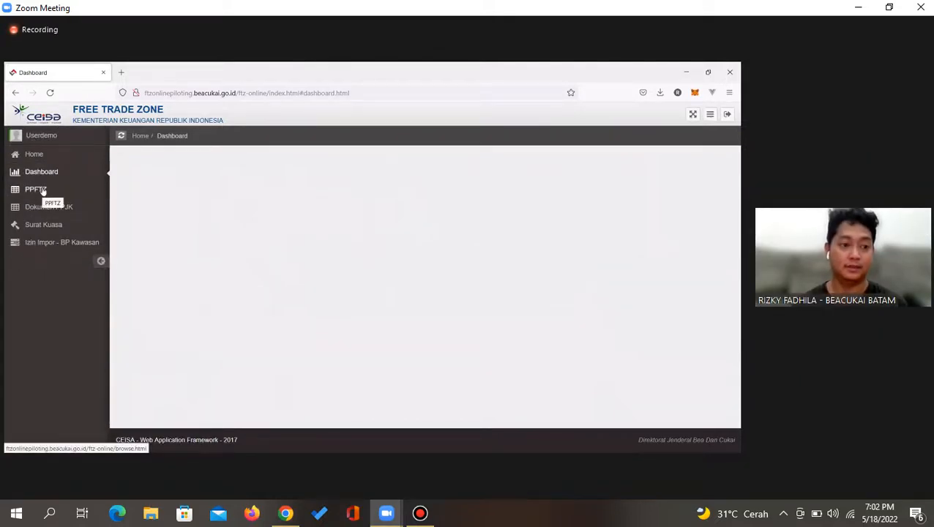
{"action": "left_click", "coordinate": [43, 189]}
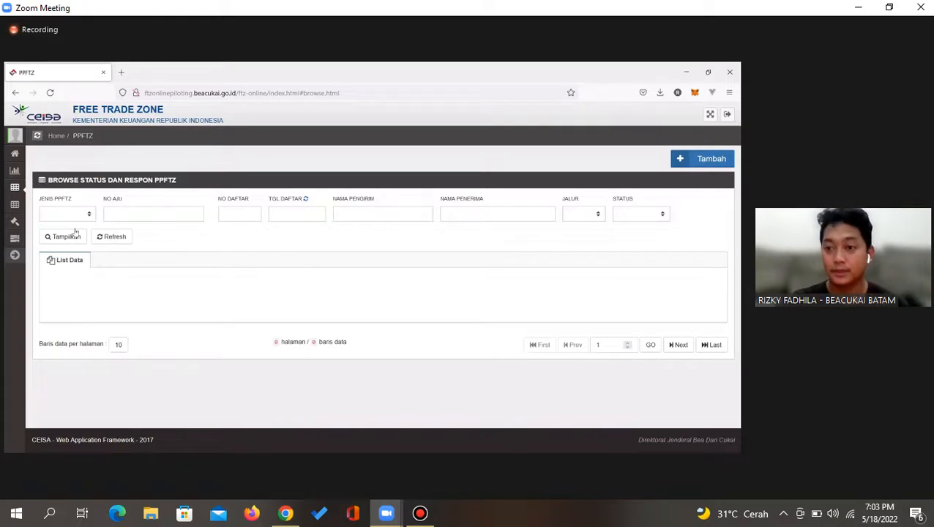
{"action": "left_click", "coordinate": [15, 256]}
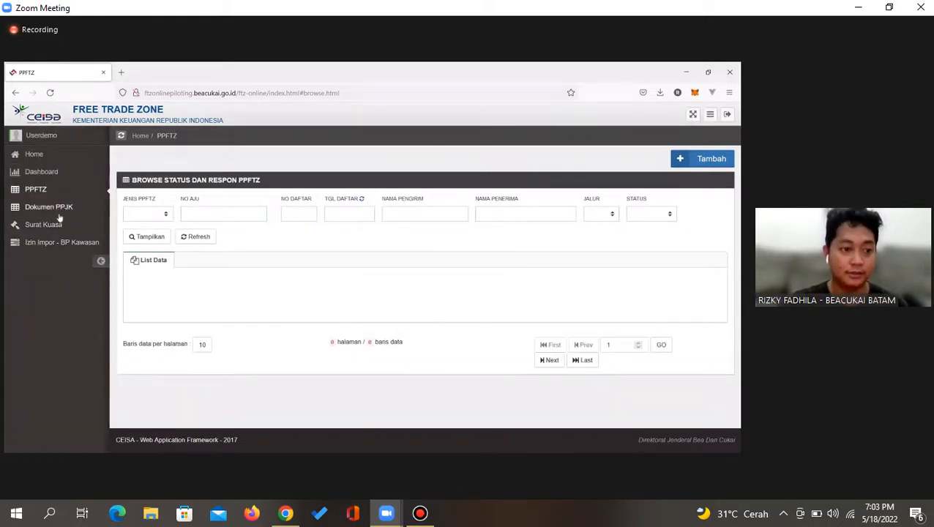
{"action": "left_click", "coordinate": [58, 216]}
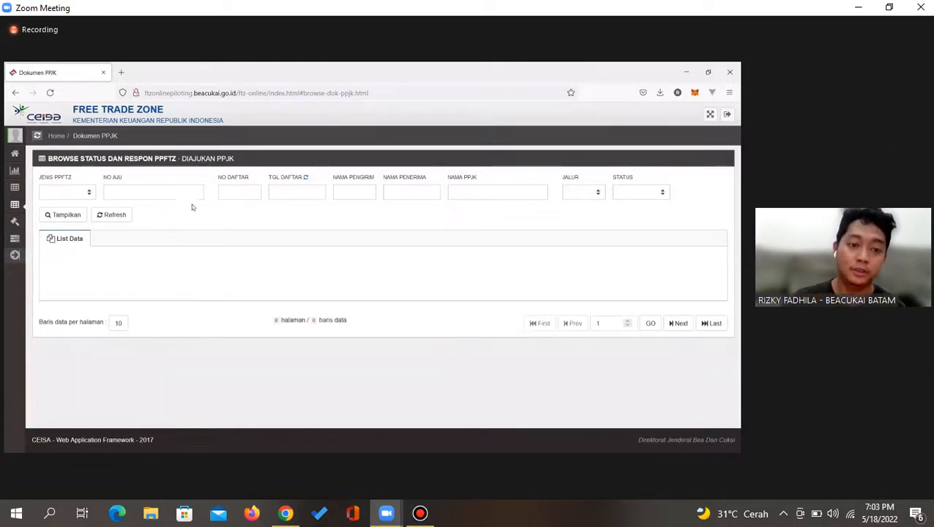
Expand the side menu and go to the Surat Kuasa / Pernyataan dari Perusahaan ke PPJK page
{"action": "left_click", "coordinate": [13, 255]}
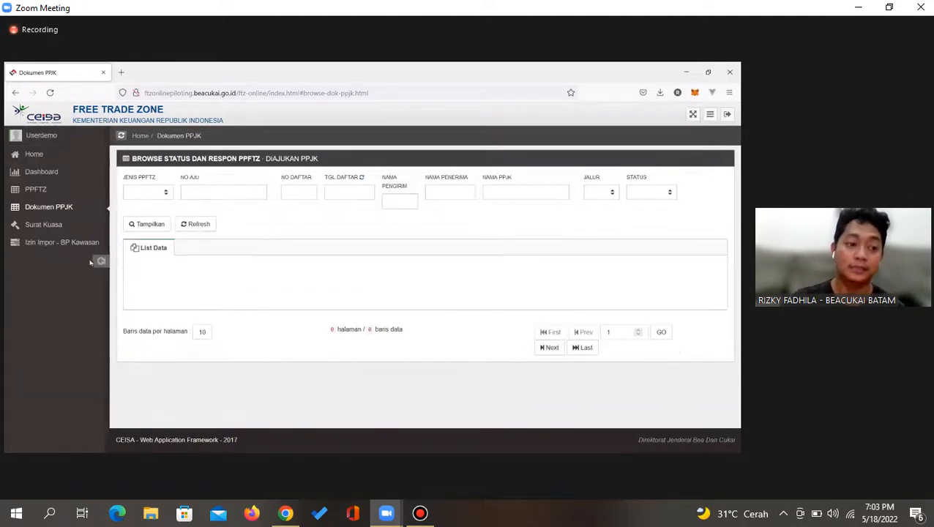
{"action": "left_click", "coordinate": [44, 225]}
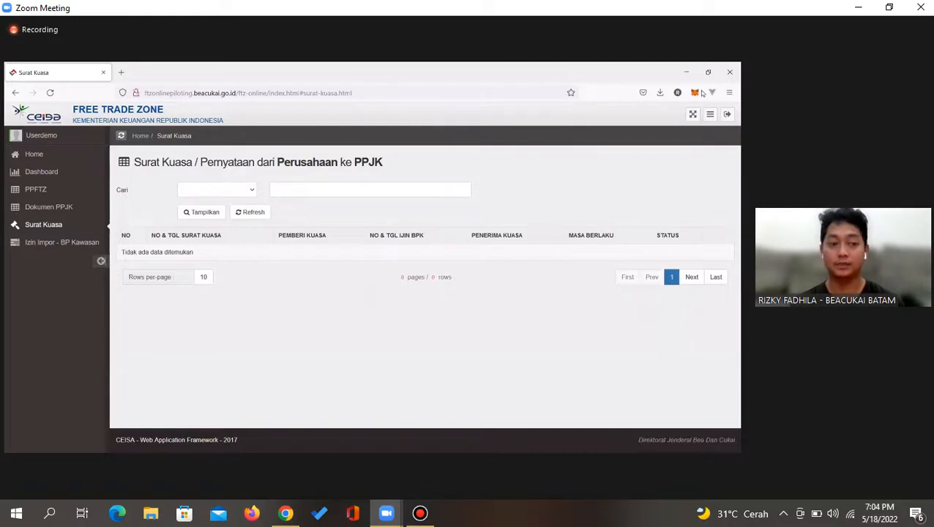
Go to Izin Impor - BP Kawasan to view the empty Data Izin Pemasukan Barang list
{"action": "left_click", "coordinate": [27, 246]}
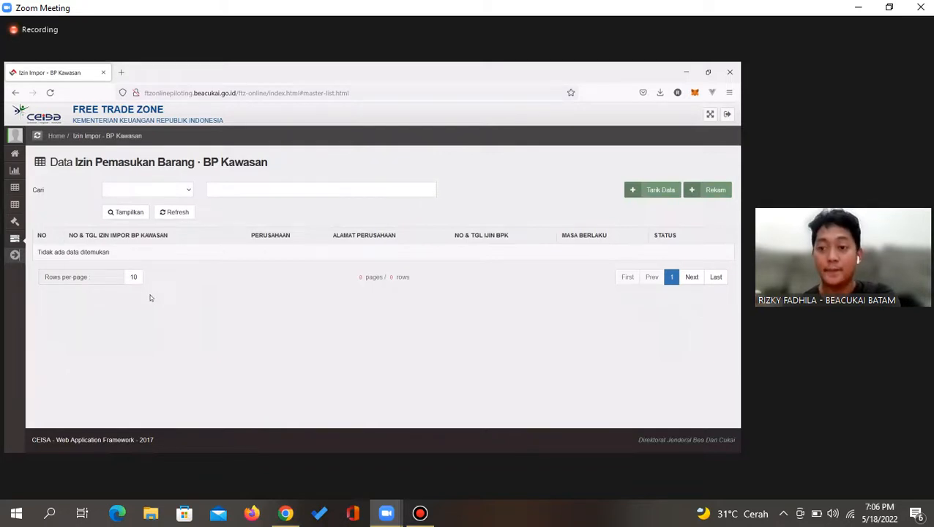
Pass through Dokumen PPJK and return to the PPFTZ Browse Status dan Respon list
{"action": "key", "text": "XF86MonBrightnessDown"}
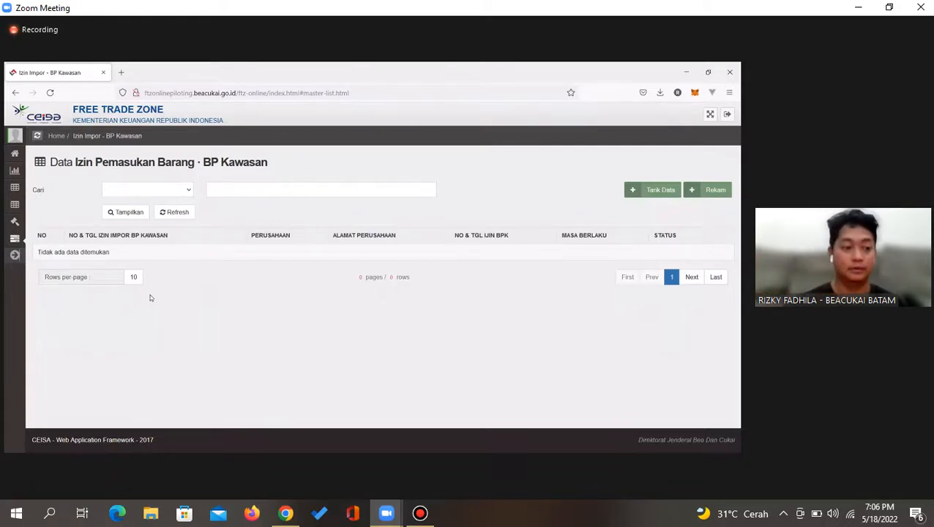
{"action": "left_click", "coordinate": [17, 208]}
{"action": "left_click", "coordinate": [15, 187]}
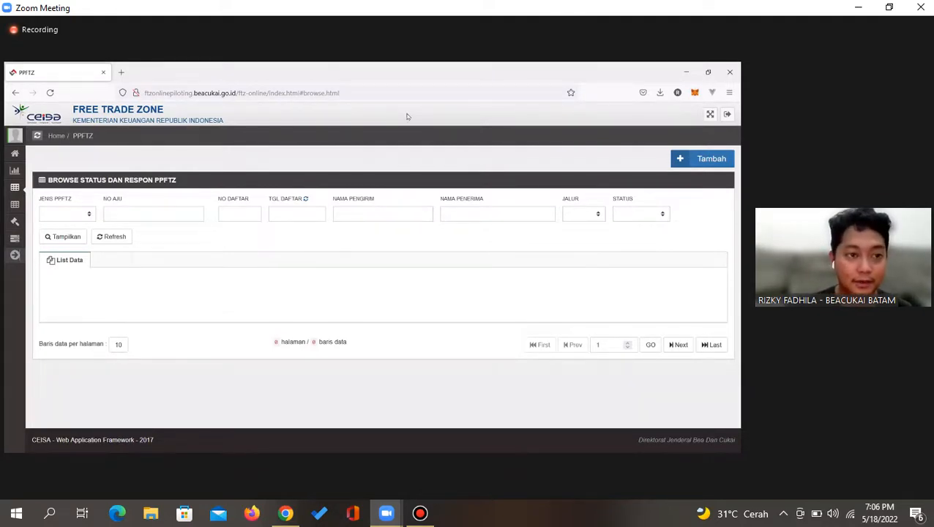
Toggle the side menu, then start a new PPFTZ entry with Tambah
{"action": "left_click", "coordinate": [16, 254]}
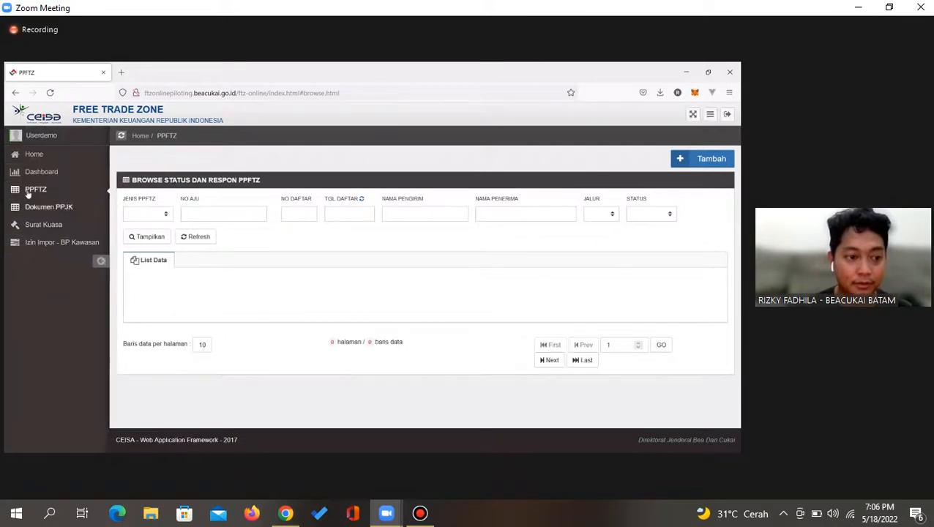
{"action": "left_click", "coordinate": [101, 261]}
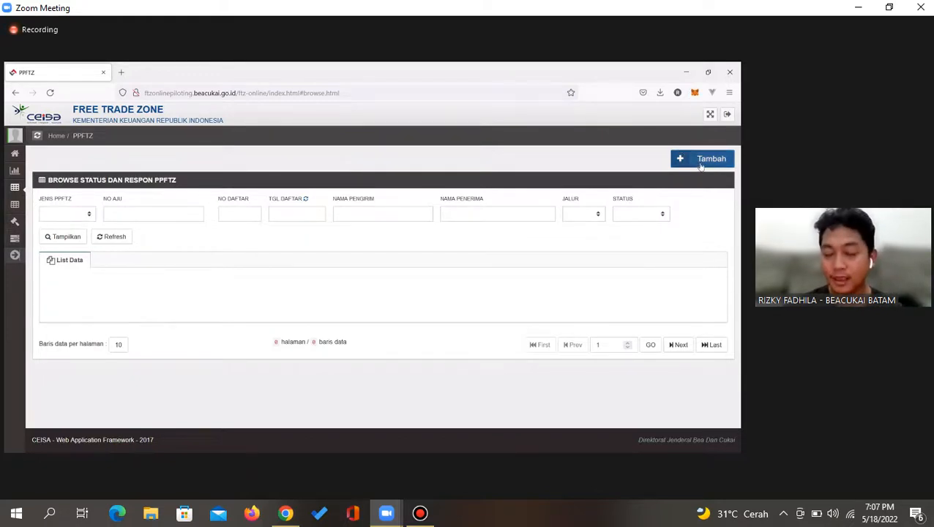
{"action": "left_click", "coordinate": [701, 167]}
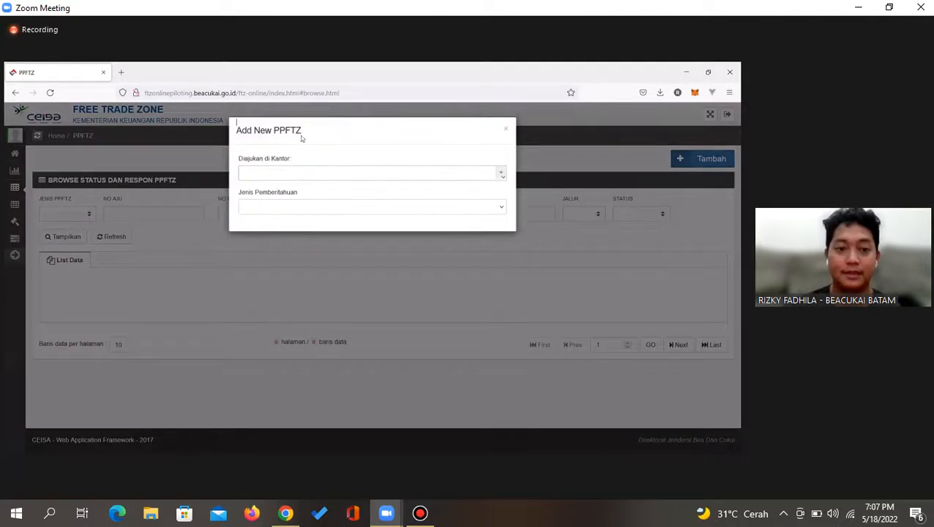
Choose 020400 - KPU BEA DAN CUKAI TIPE B BATAM as the Diajukan di Kantor office
{"action": "left_click", "coordinate": [265, 175]}
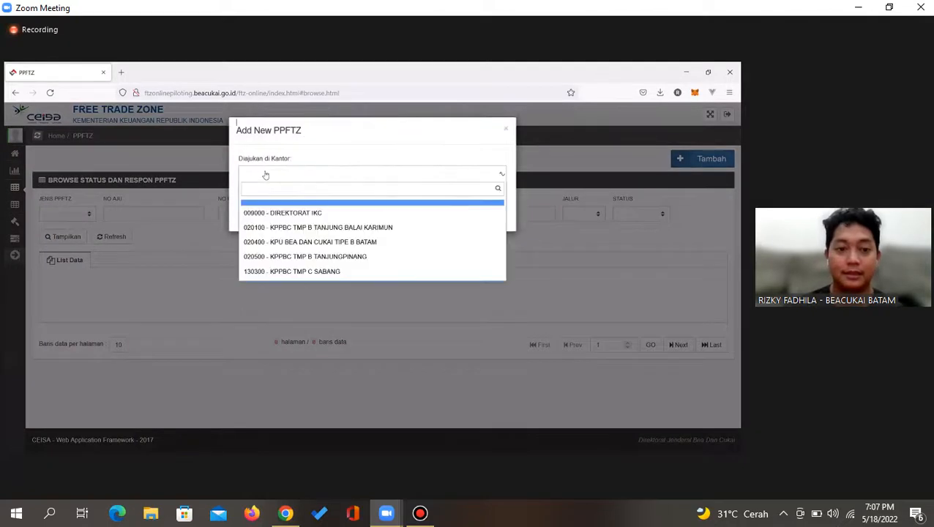
{"action": "left_click", "coordinate": [303, 244]}
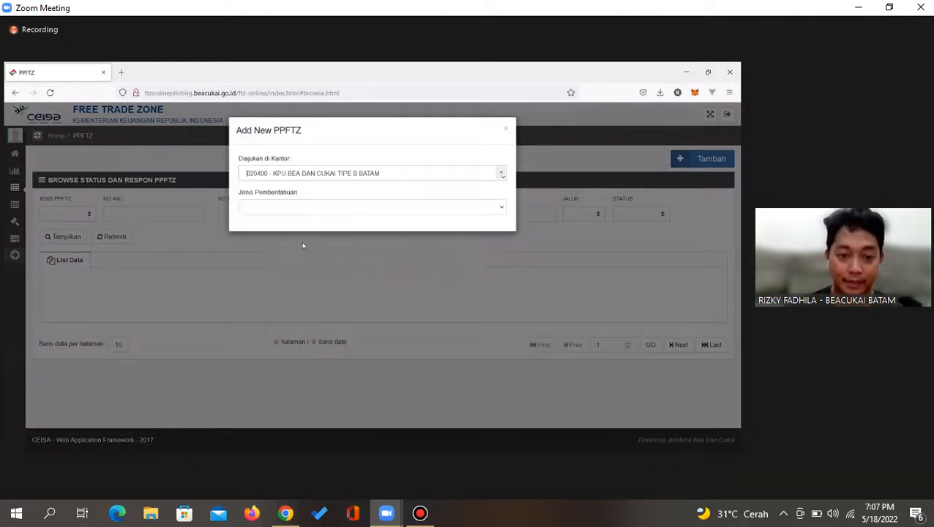
{"action": "left_click", "coordinate": [282, 180]}
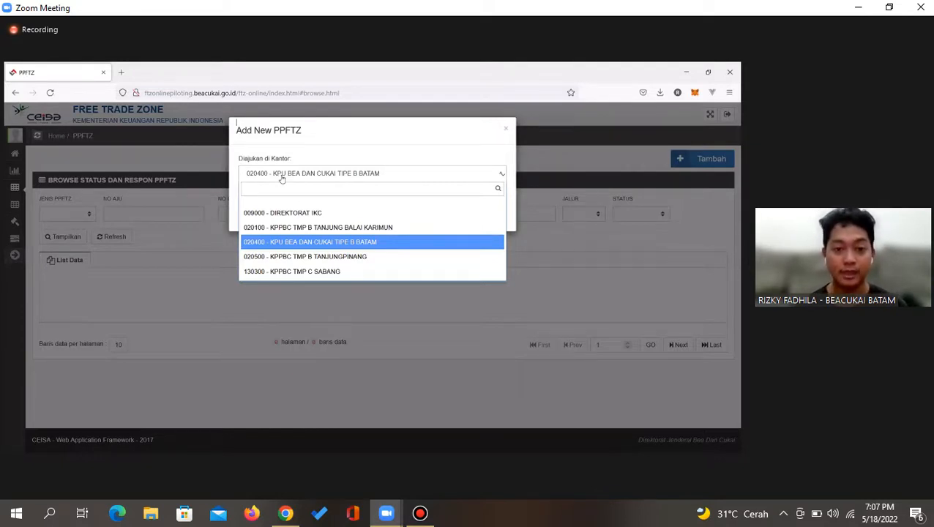
{"action": "left_click", "coordinate": [323, 242]}
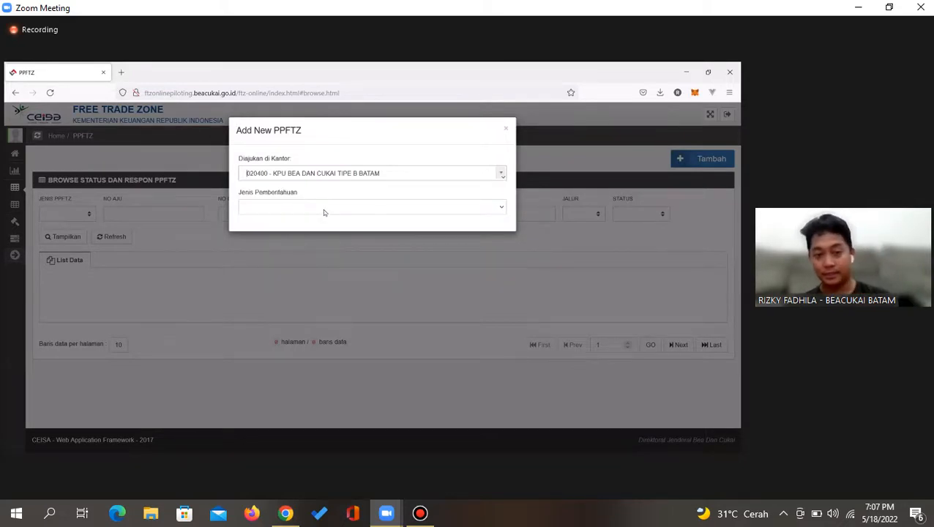
{"action": "left_click", "coordinate": [323, 209]}
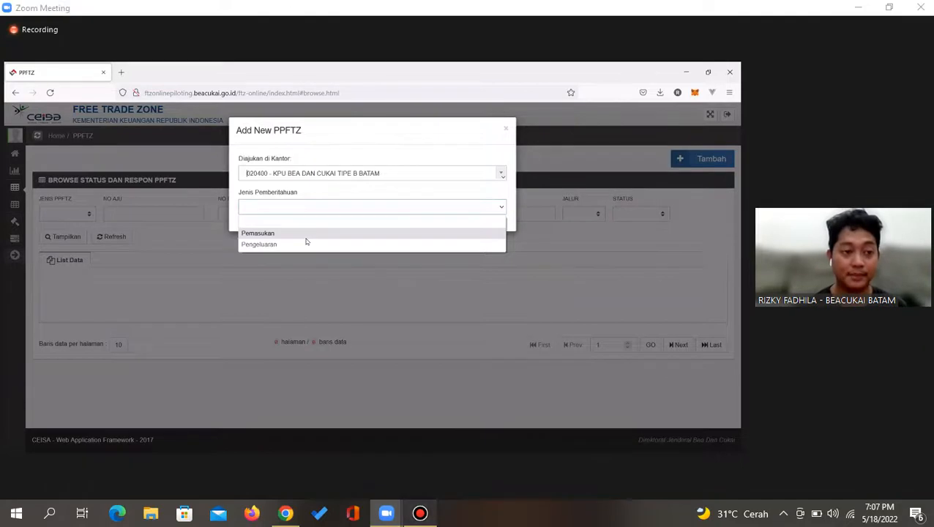
{"action": "left_click", "coordinate": [420, 513]}
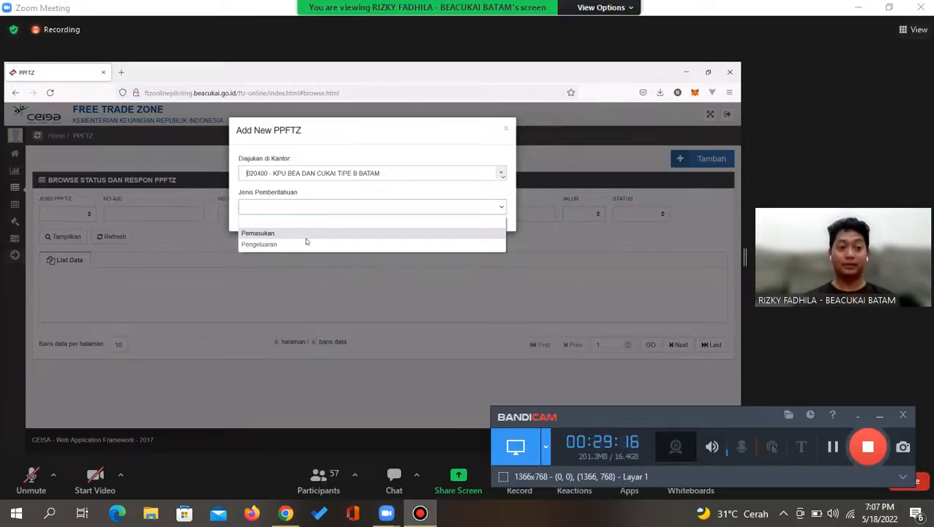
Set Jenis Pemberitahuan to Pemasukan and Jenis Masuk to 1 - dari Luar Daerah Pabean
{"action": "left_click", "coordinate": [880, 416]}
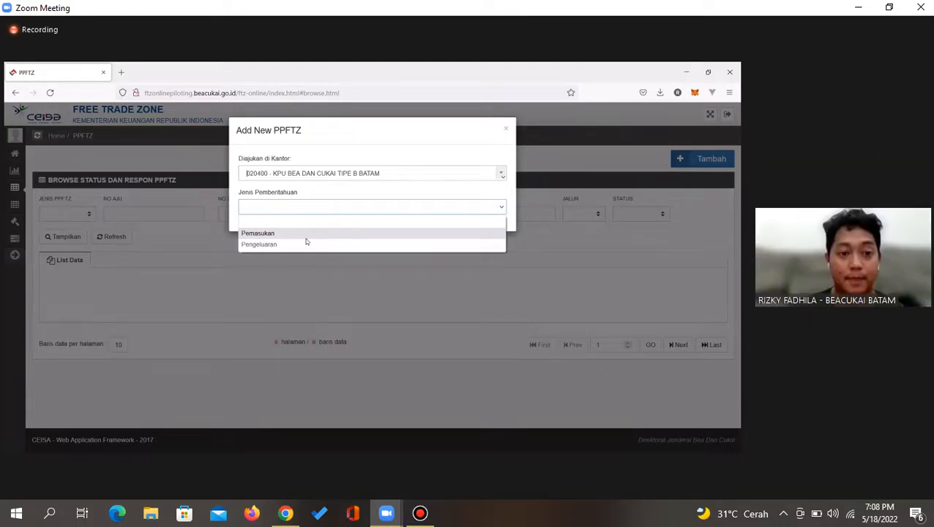
{"action": "left_click", "coordinate": [307, 240]}
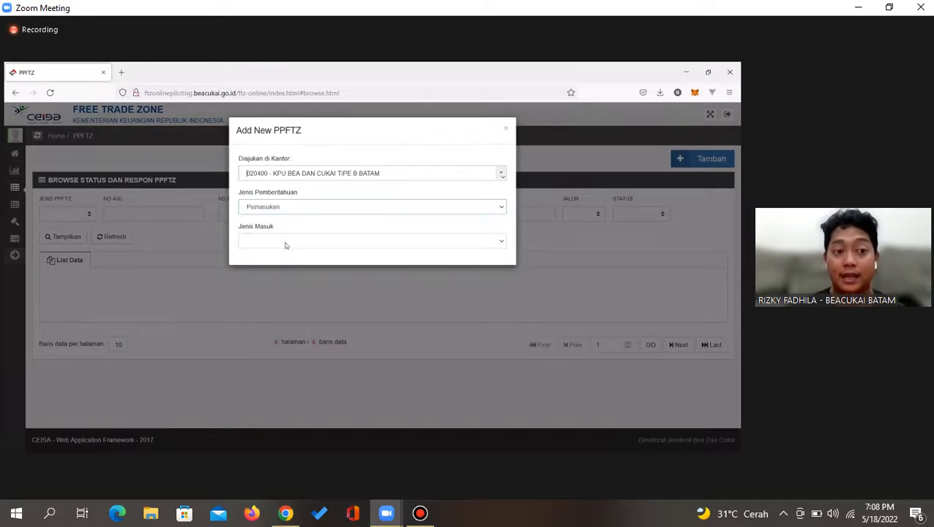
{"action": "left_click", "coordinate": [285, 246]}
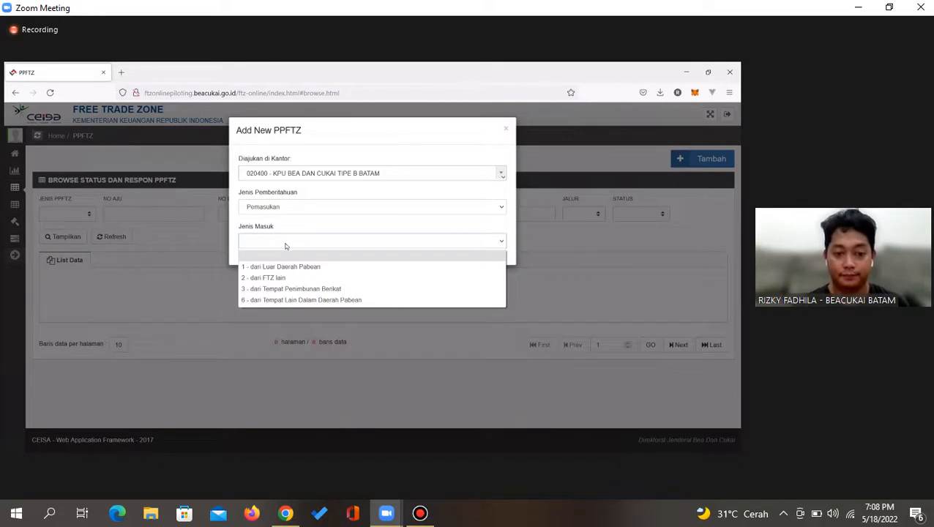
{"action": "left_click", "coordinate": [285, 267]}
{"action": "left_click", "coordinate": [280, 243]}
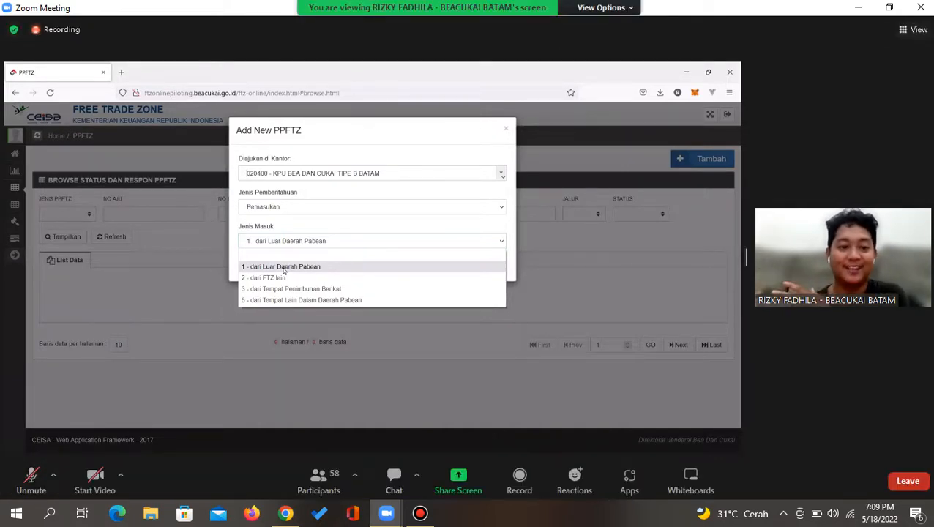
Toggle the Zoom microphone with Alt+A while speaking, ending muted, and briefly show Bandicam
{"action": "key", "text": "alt+a"}
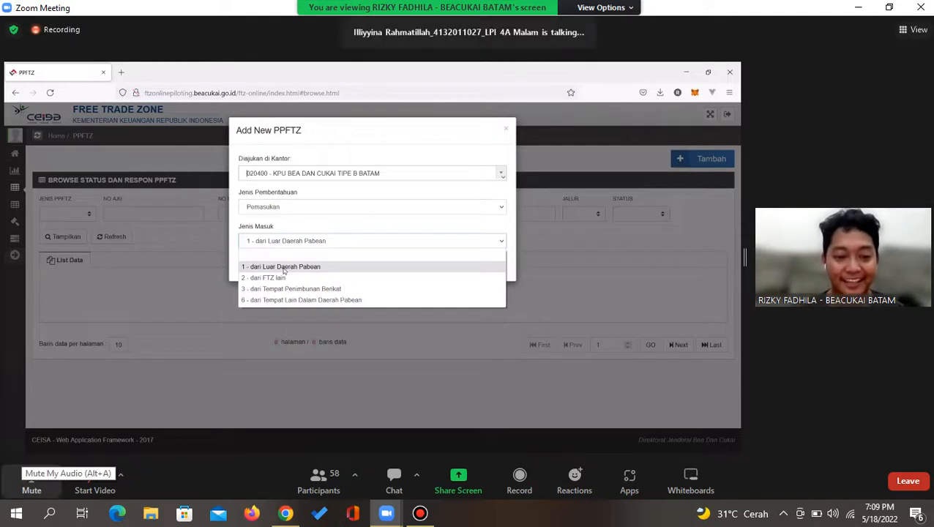
{"action": "key", "text": "alt+a"}
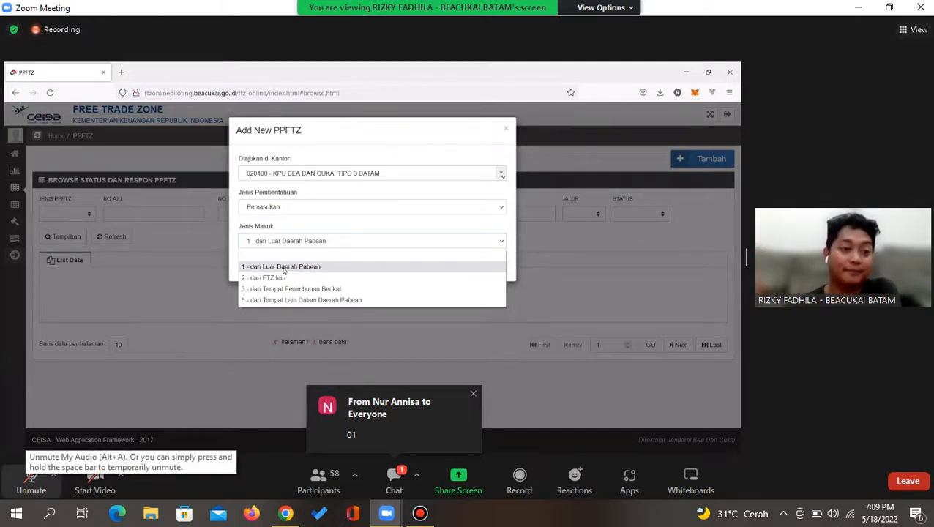
{"action": "key", "text": "alt+a"}
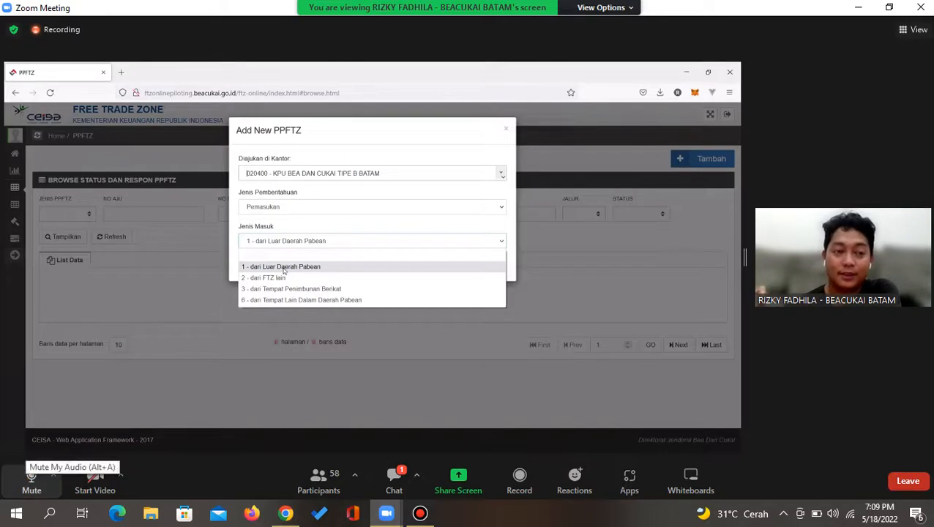
{"action": "key", "text": "alt+a"}
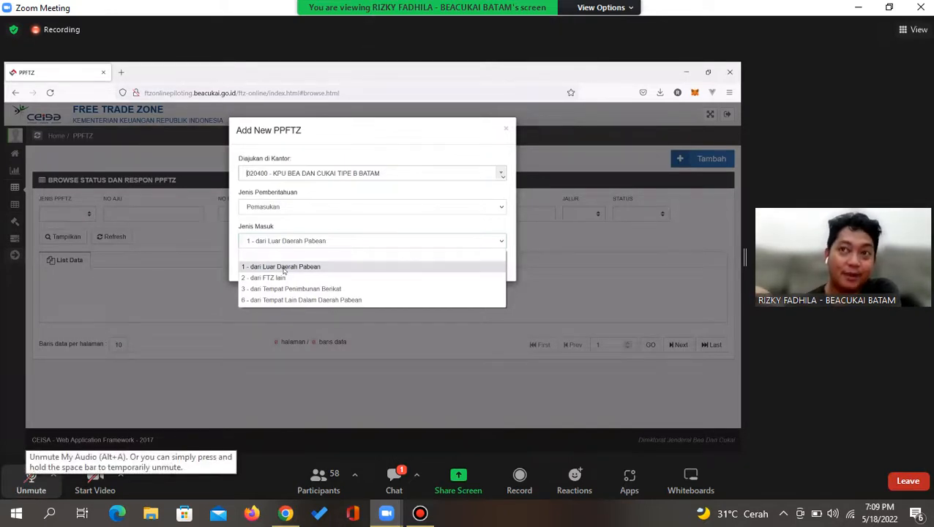
{"action": "key", "text": "alt+a"}
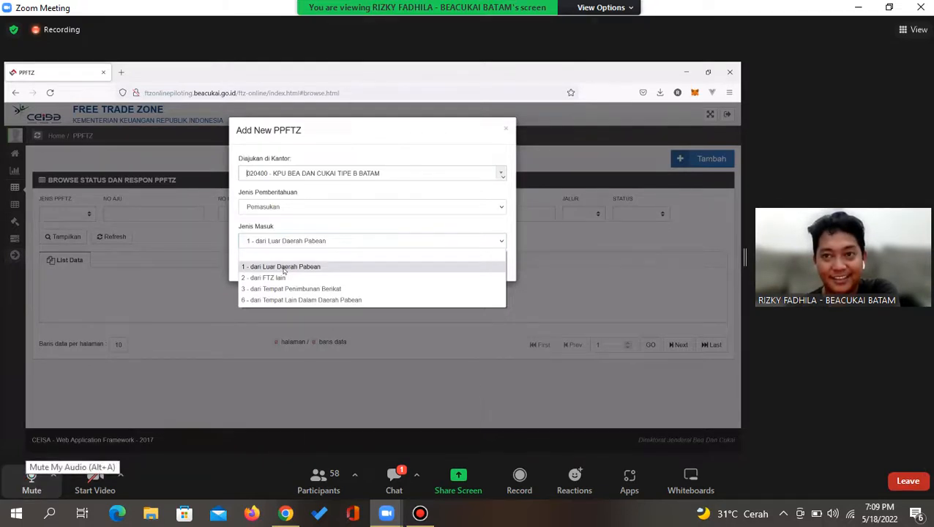
{"action": "key", "text": "alt+a"}
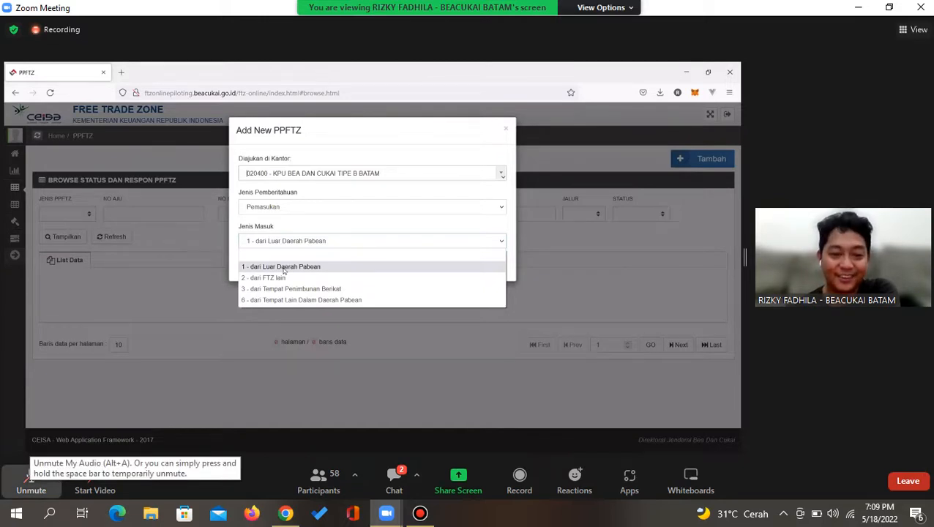
{"action": "key", "text": "alt+a"}
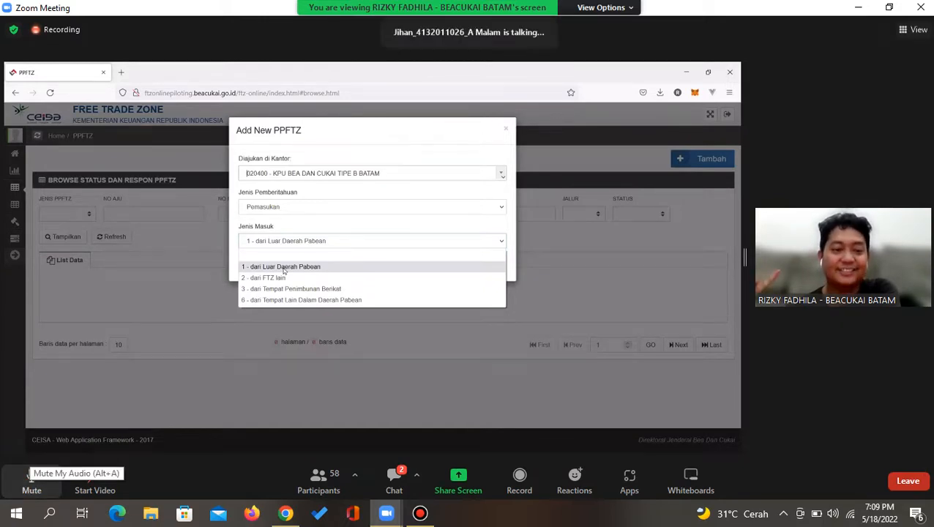
{"action": "key", "text": "alt+a"}
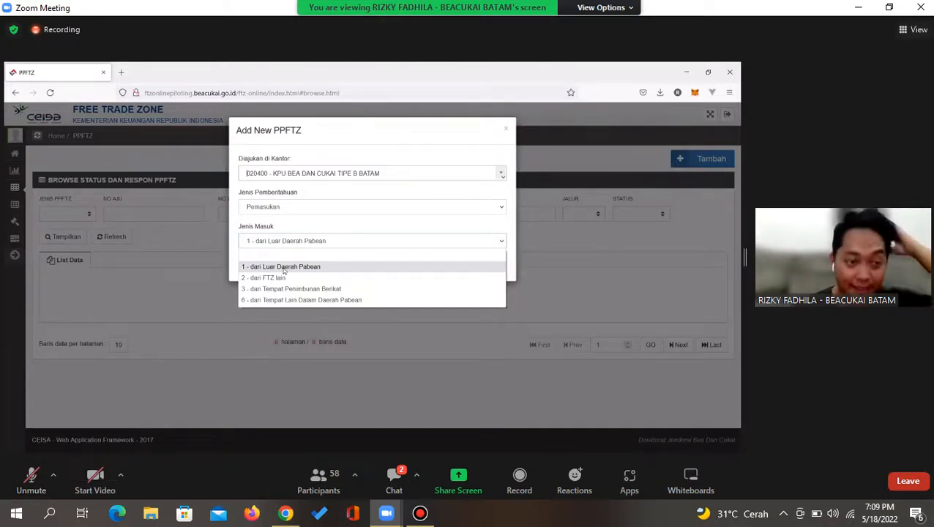
{"action": "key", "text": "alt+a"}
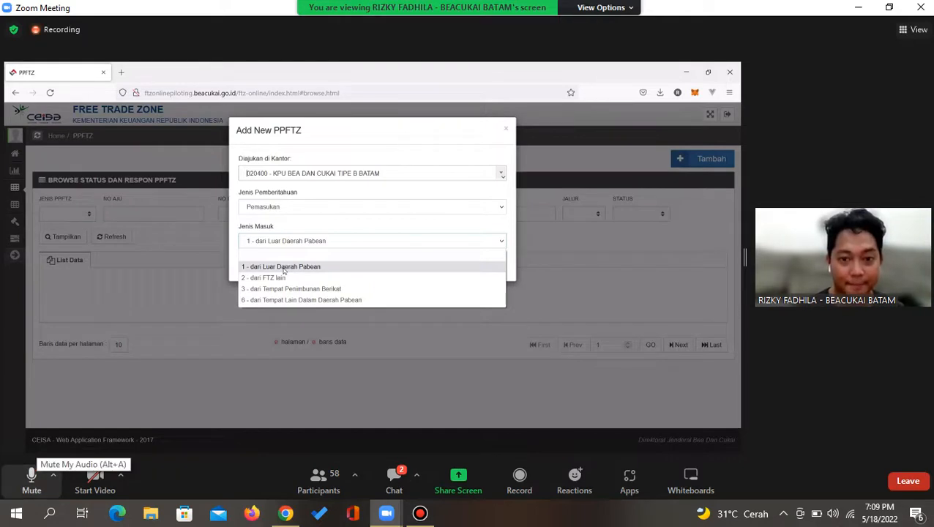
{"action": "key", "text": "alt+a"}
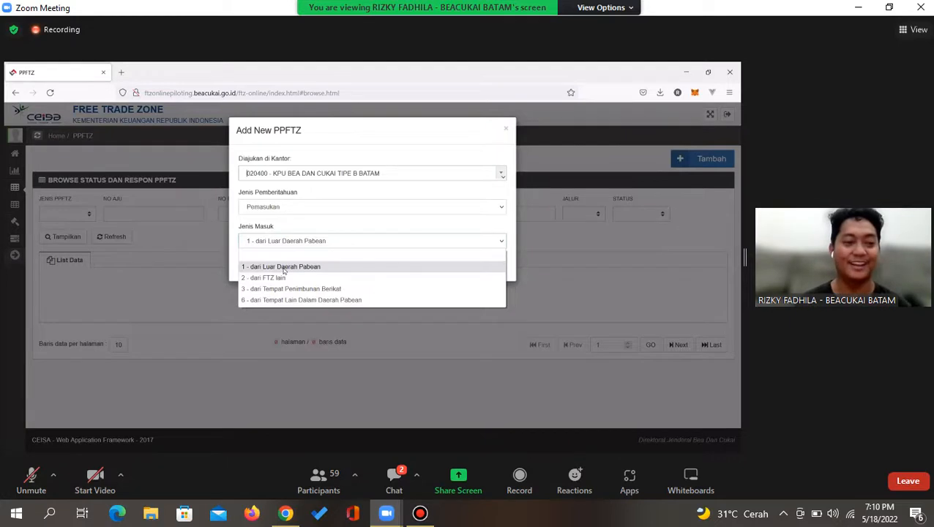
{"action": "left_click", "coordinate": [420, 513]}
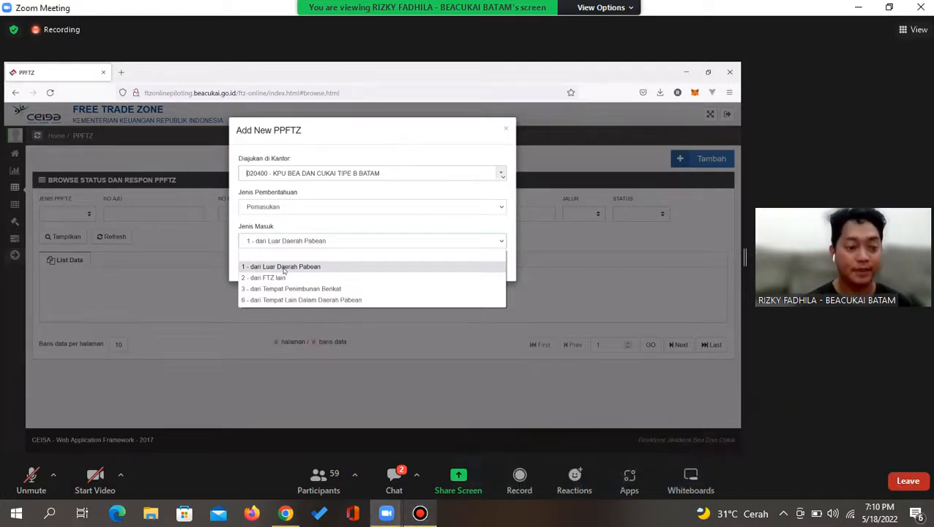
{"action": "left_click", "coordinate": [421, 513]}
{"action": "left_click", "coordinate": [394, 480]}
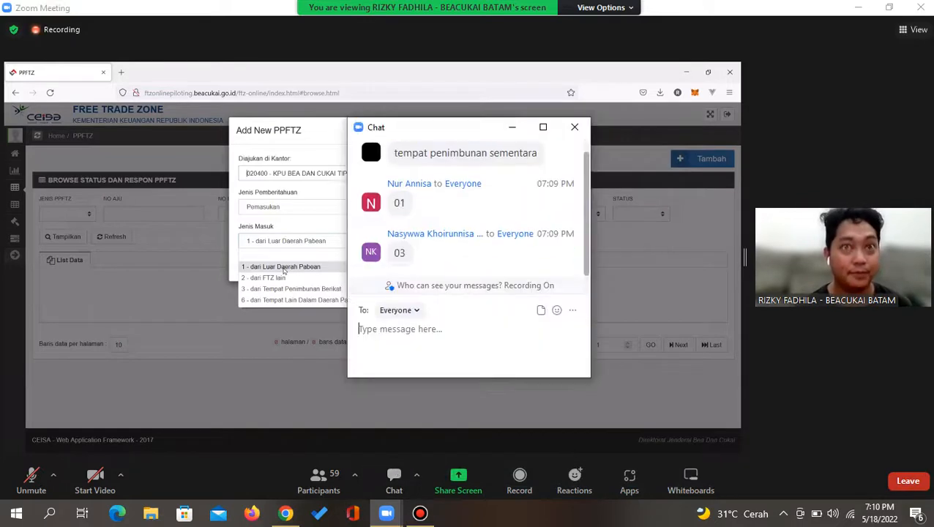
{"action": "left_click", "coordinate": [575, 127]}
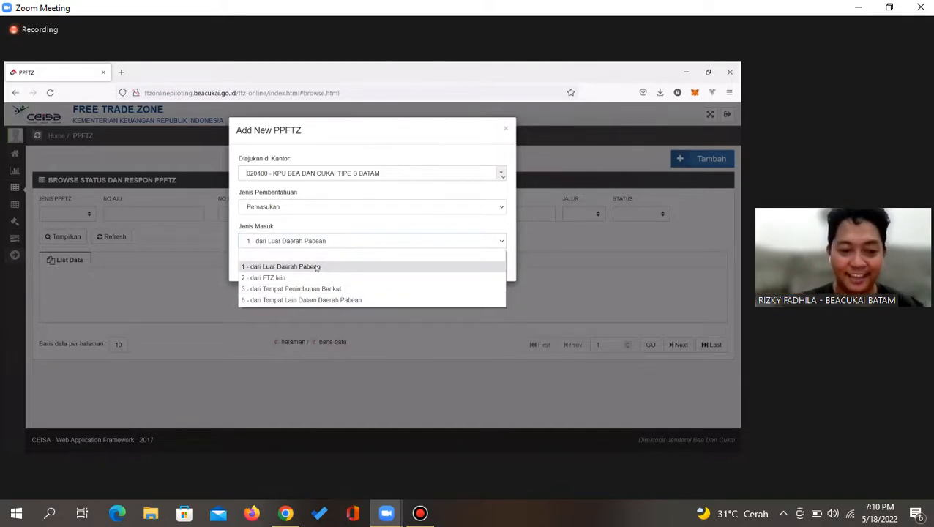
Keep Jenis Masuk at '1 - dari Luar Daerah Pabean' and add the new PPFTZ entry with Tambah
{"action": "left_click", "coordinate": [341, 226]}
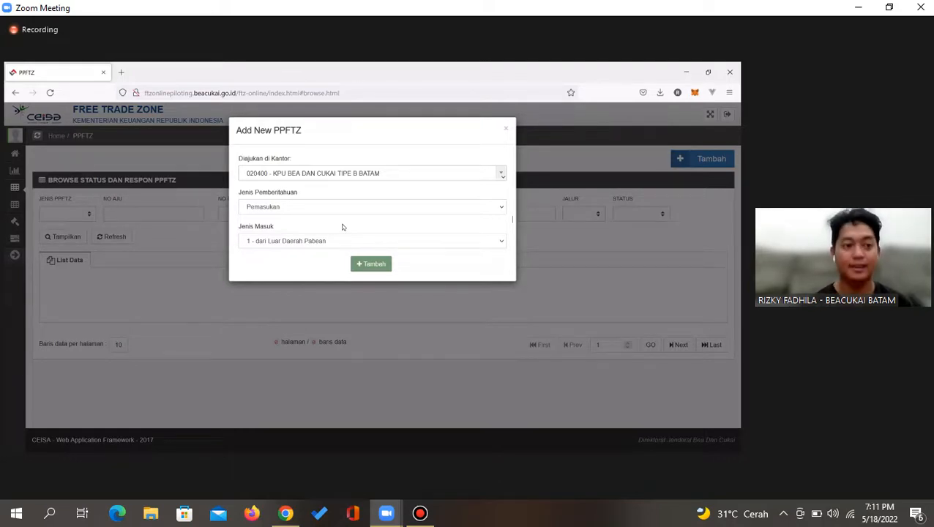
{"action": "left_click", "coordinate": [365, 266]}
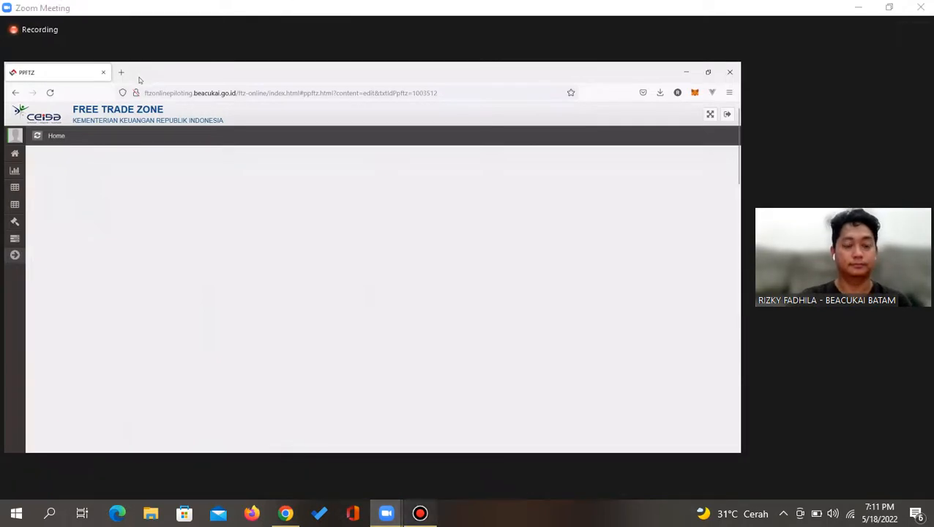
Toggle the screen recorder away and scroll through the loaded PPFTZ 01 form around its Data Header
{"action": "left_click", "coordinate": [421, 513]}
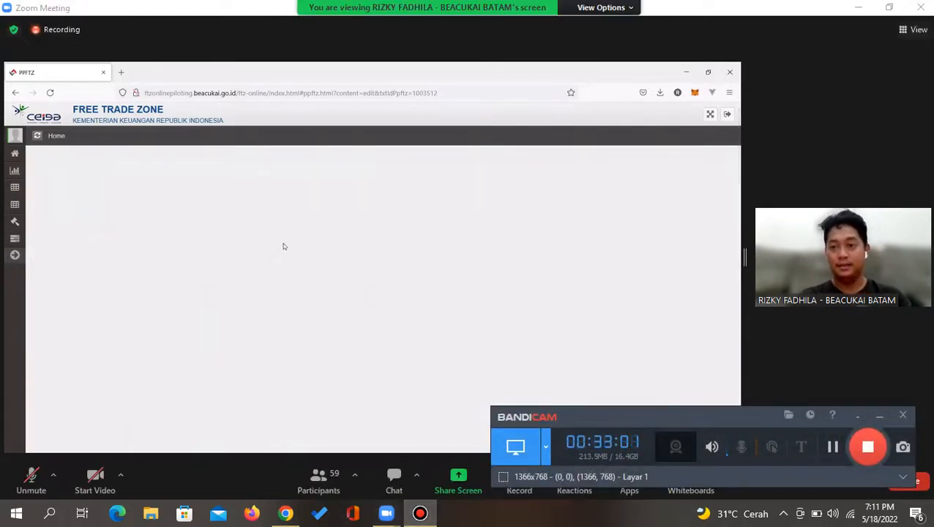
{"action": "left_click", "coordinate": [420, 513]}
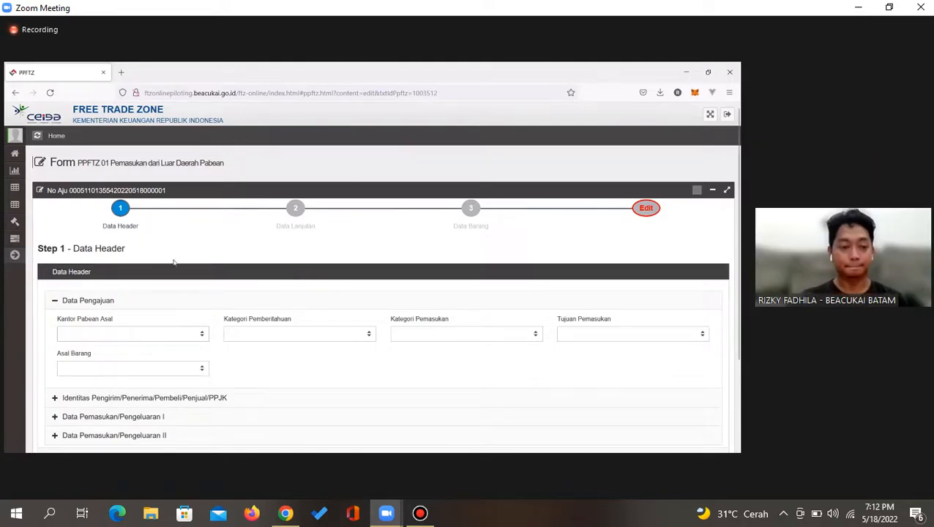
{"action": "scroll", "coordinate": [171, 258], "scroll_direction": "down", "scroll_amount": 2}
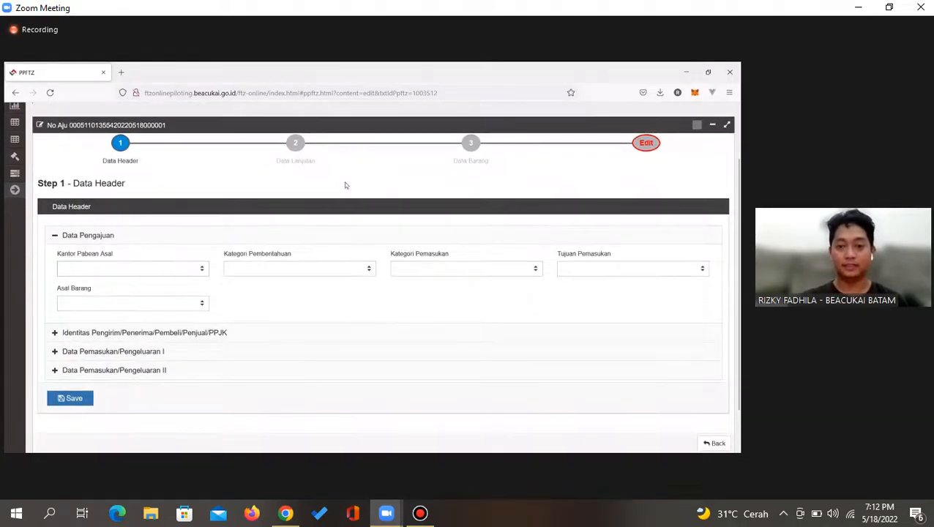
{"action": "scroll", "coordinate": [344, 183], "scroll_direction": "up", "scroll_amount": 2}
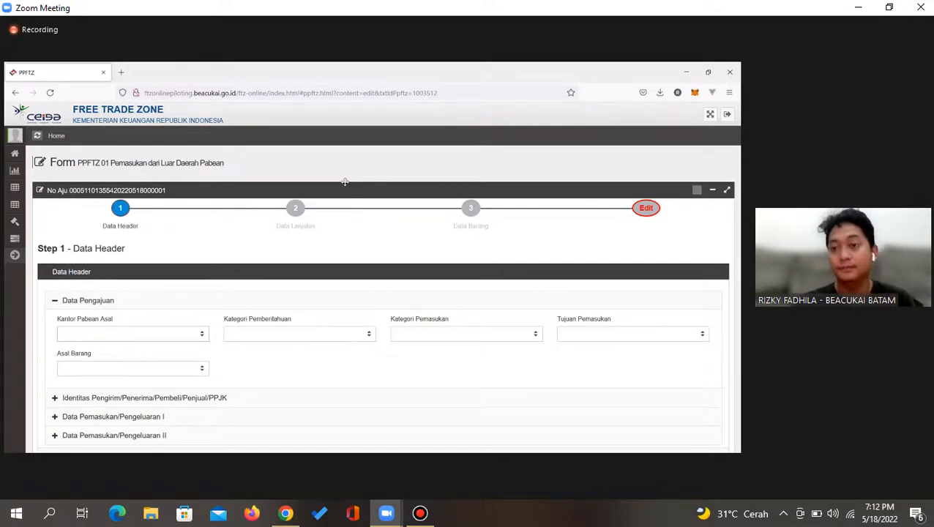
{"action": "scroll", "coordinate": [345, 181], "scroll_direction": "down", "scroll_amount": 1}
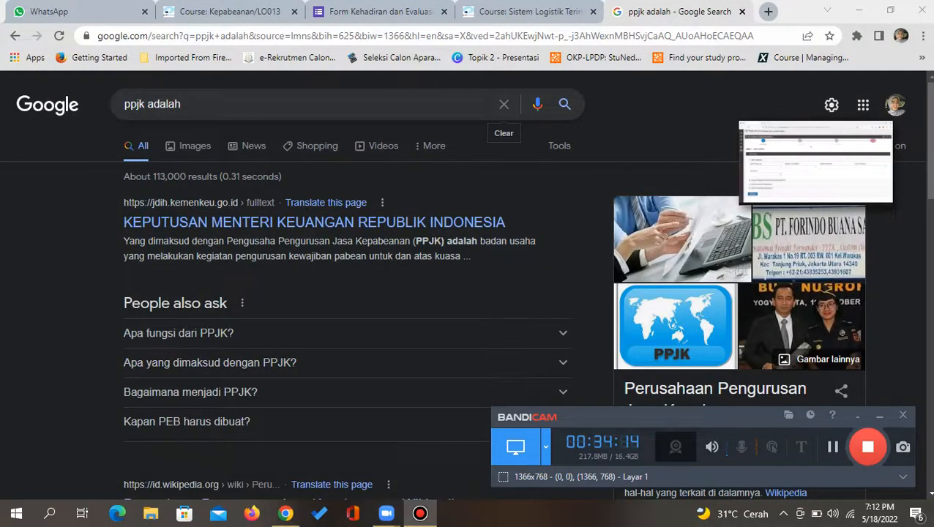
Search Google for 'berapa jenis kontainer untuk mengirim', then restore the full-size Zoom meeting
{"action": "left_click", "coordinate": [502, 104]}
{"action": "type", "text": "berap"}
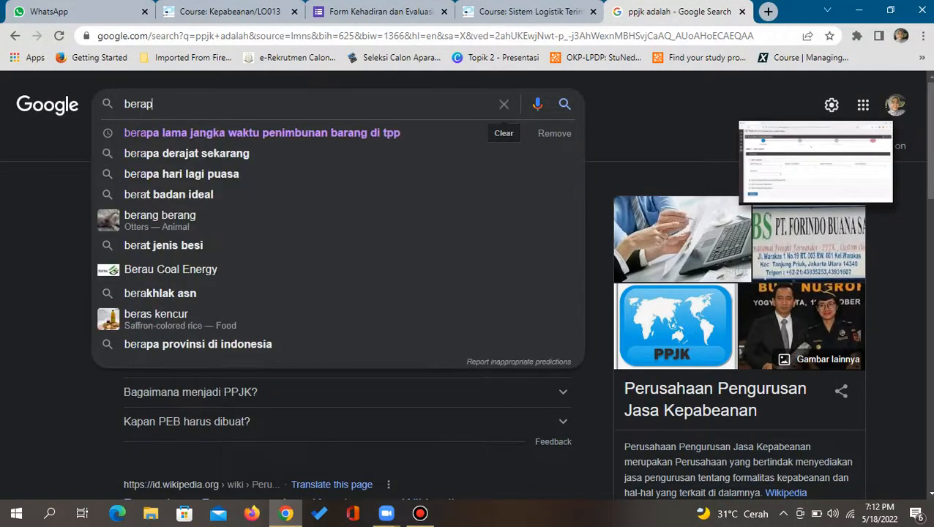
{"action": "type", "text": "a jenis k"}
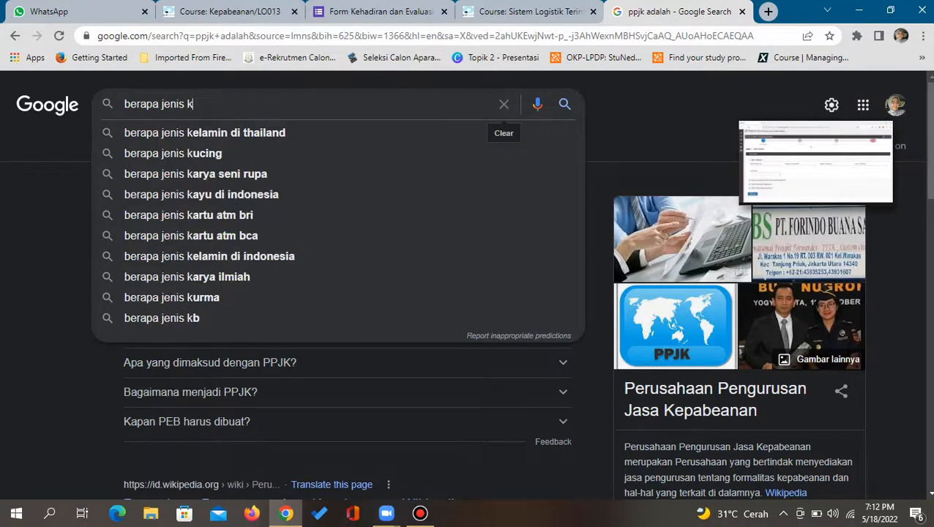
{"action": "type", "text": "ontainer "}
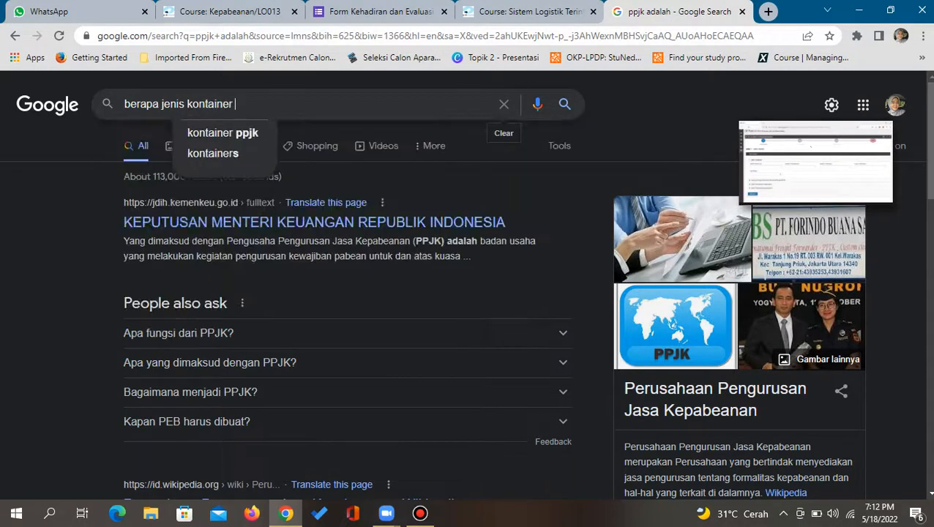
{"action": "type", "text": "untuk mengirim"}
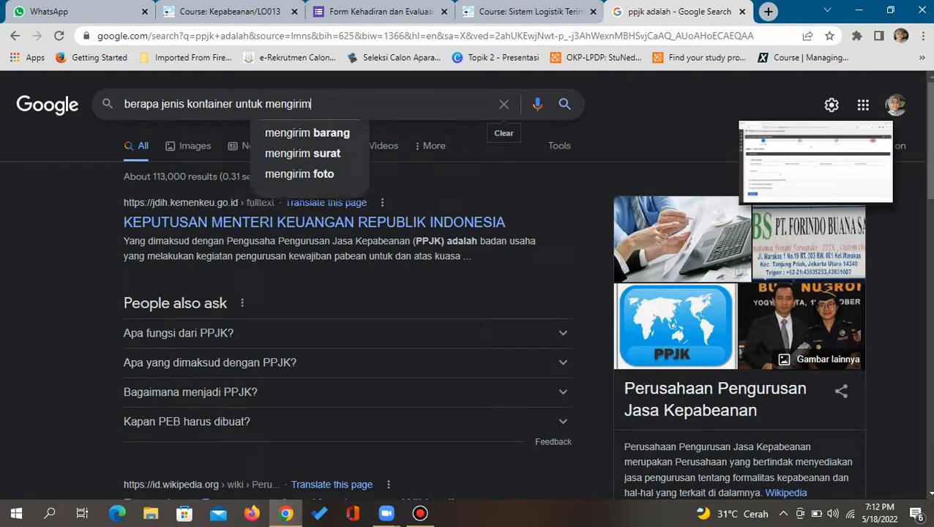
{"action": "key", "text": "Return"}
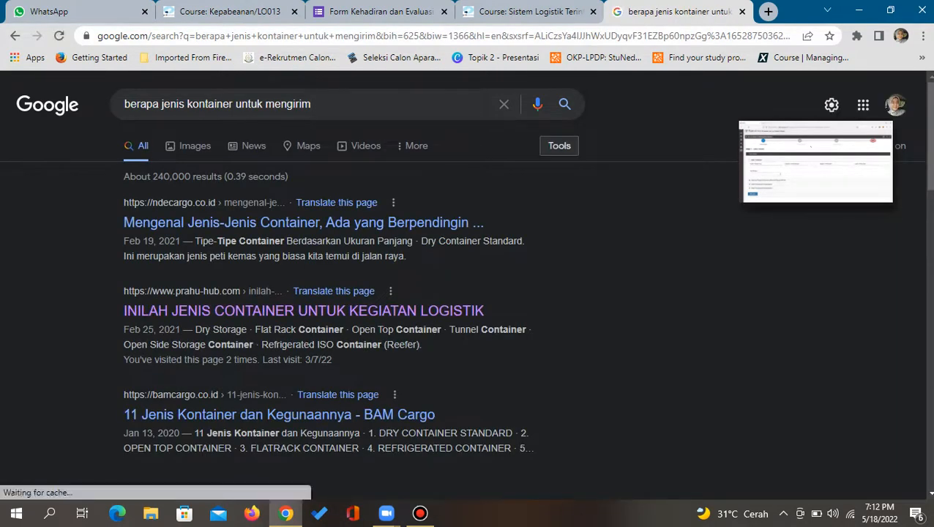
{"action": "mouse_move", "coordinate": [876, 191]}
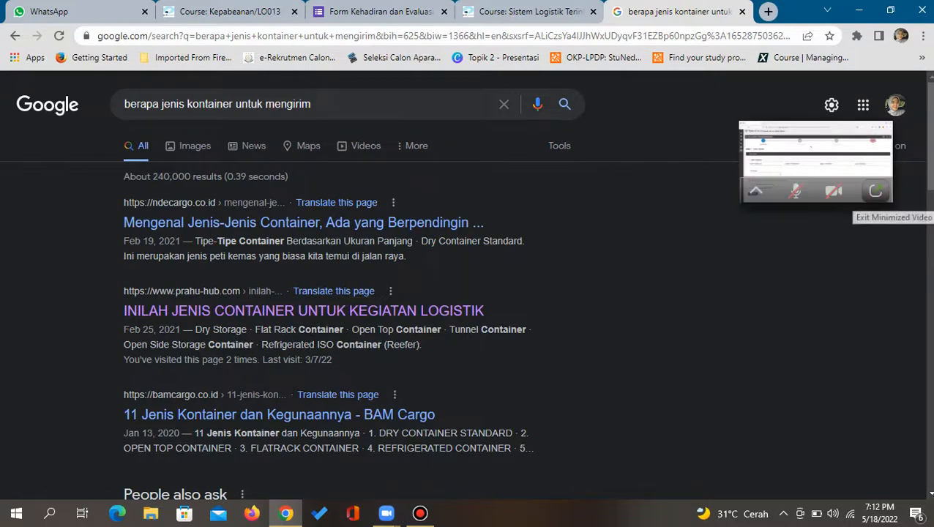
{"action": "left_click", "coordinate": [863, 190]}
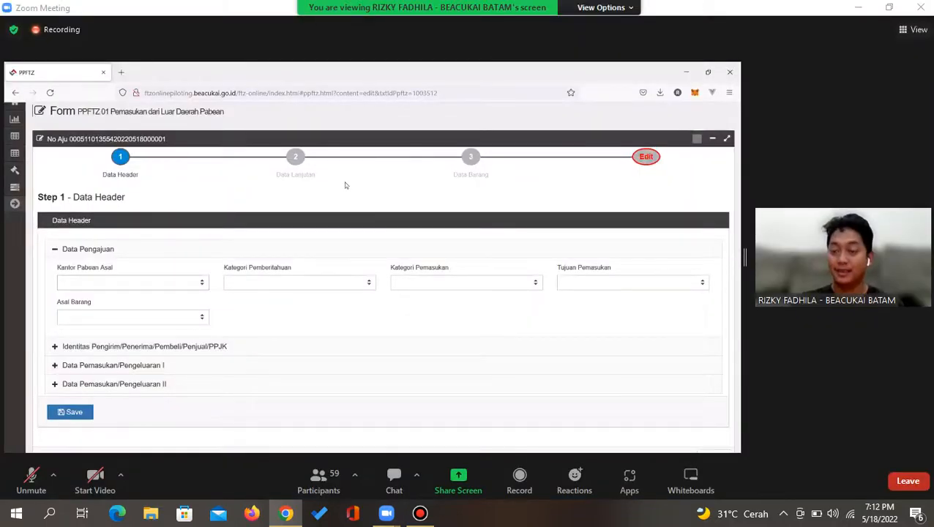
Bring up and minimize the Bandicam recorder panel, leaving the shared PPFTZ 01 Data Header clear
{"action": "left_click", "coordinate": [420, 514]}
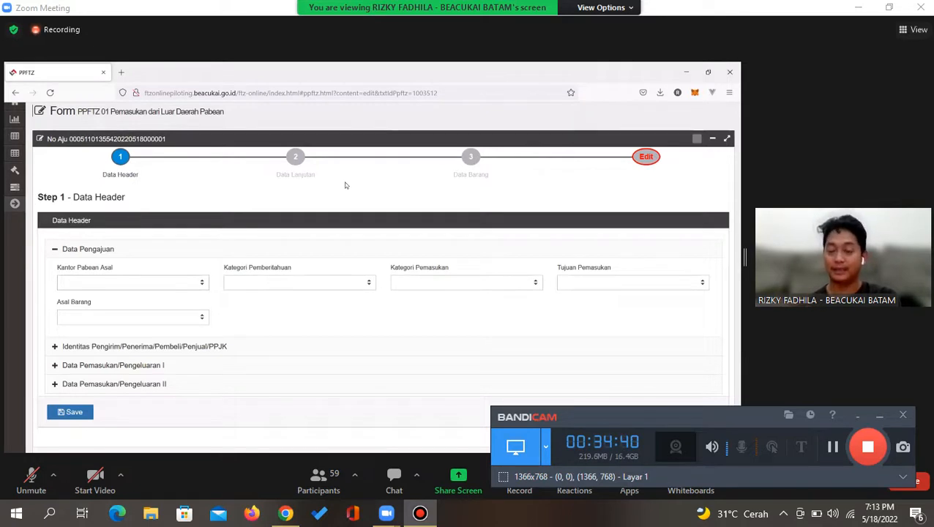
{"action": "left_click", "coordinate": [879, 415]}
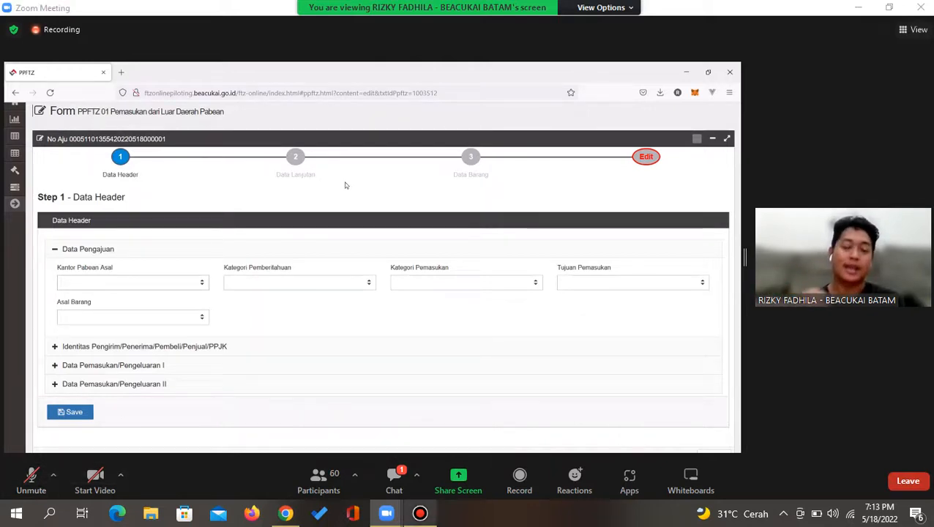
{"action": "left_click", "coordinate": [421, 514]}
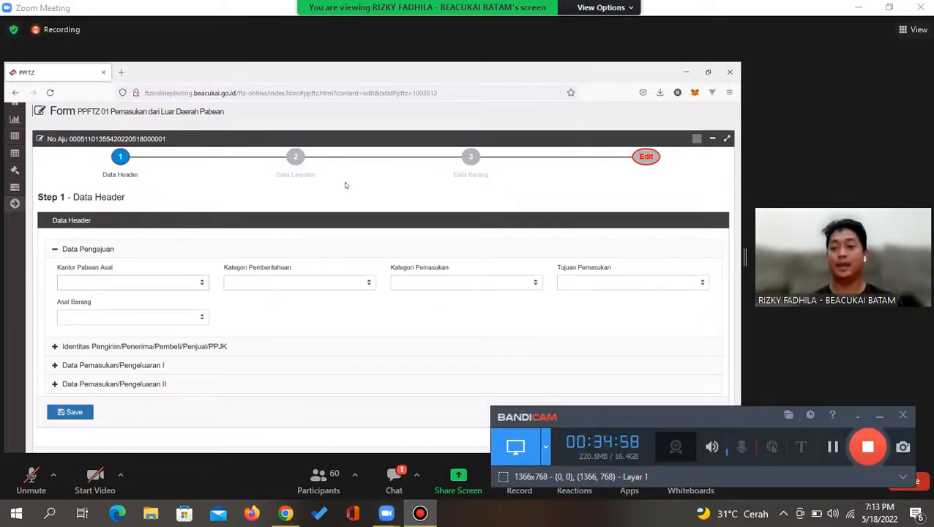
{"action": "left_click", "coordinate": [880, 415]}
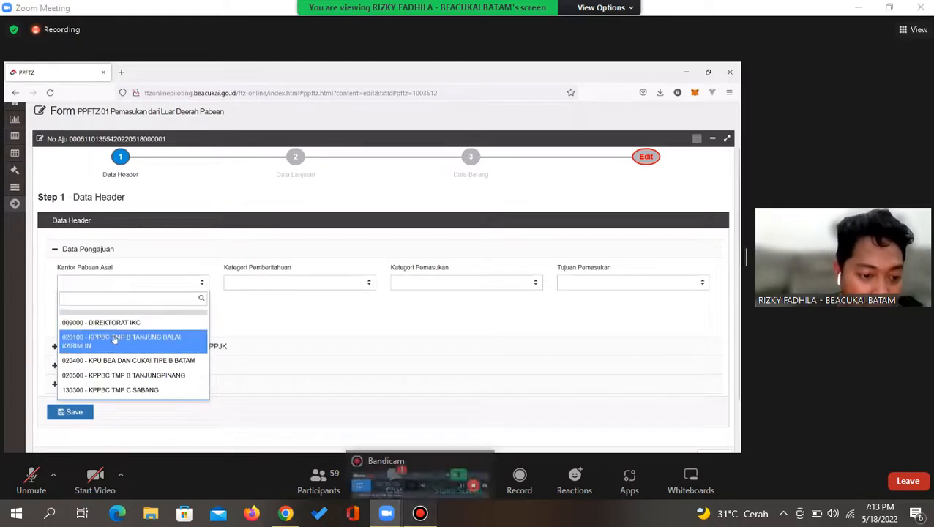
Choose 020400 - KPU BEA DAN CUKAI TIPE B BATAM as origin office and 1 - Biasa as notification category
{"action": "left_click", "coordinate": [421, 513]}
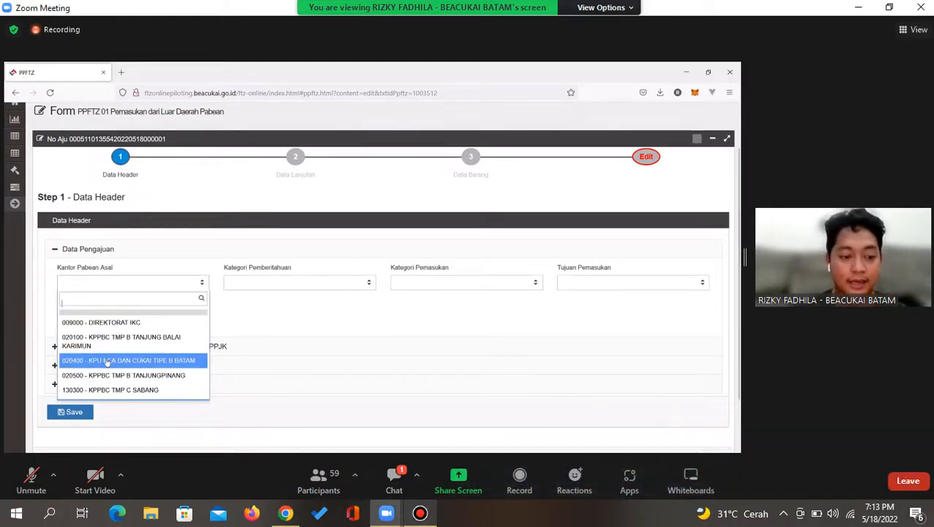
{"action": "left_click", "coordinate": [108, 362]}
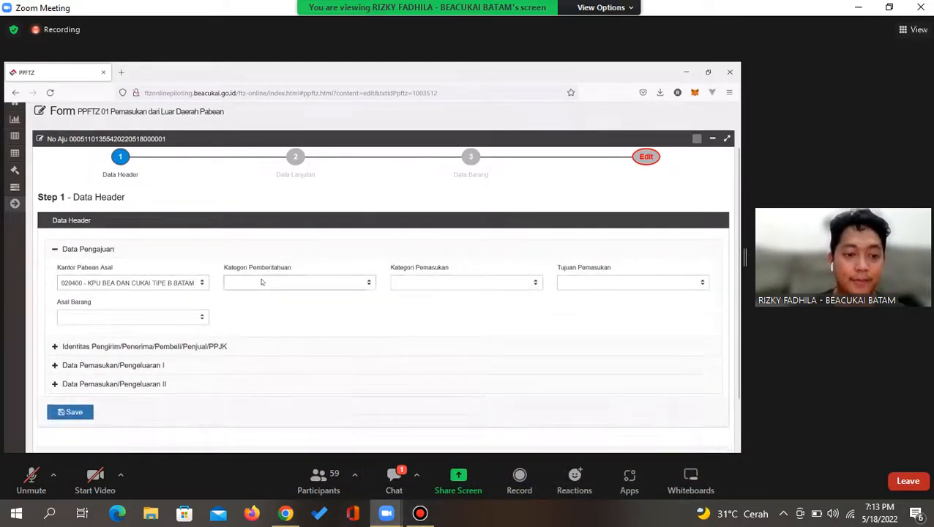
{"action": "left_click", "coordinate": [280, 283]}
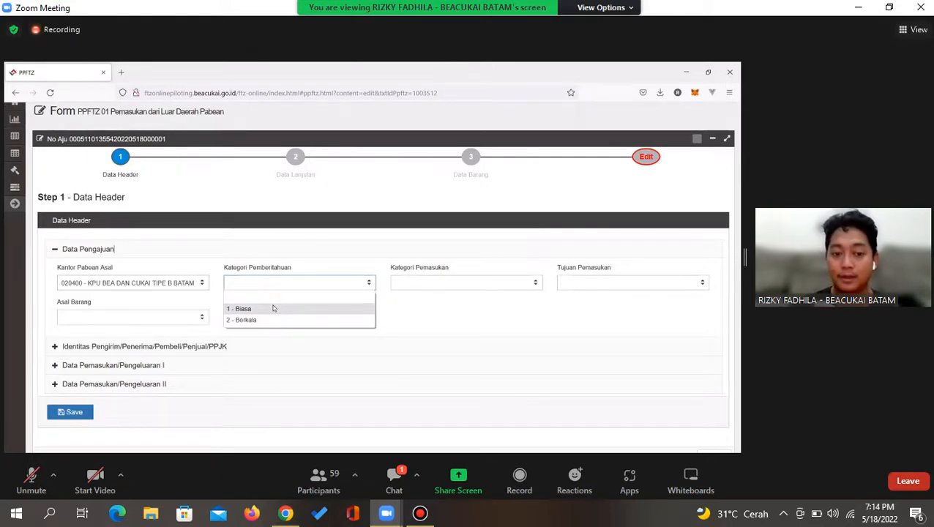
{"action": "left_click", "coordinate": [273, 308]}
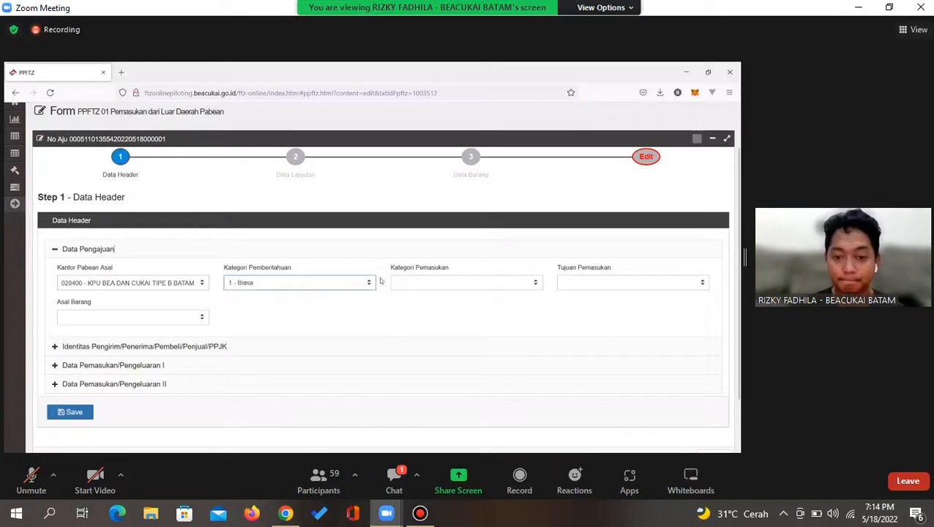
{"action": "left_click", "coordinate": [400, 281]}
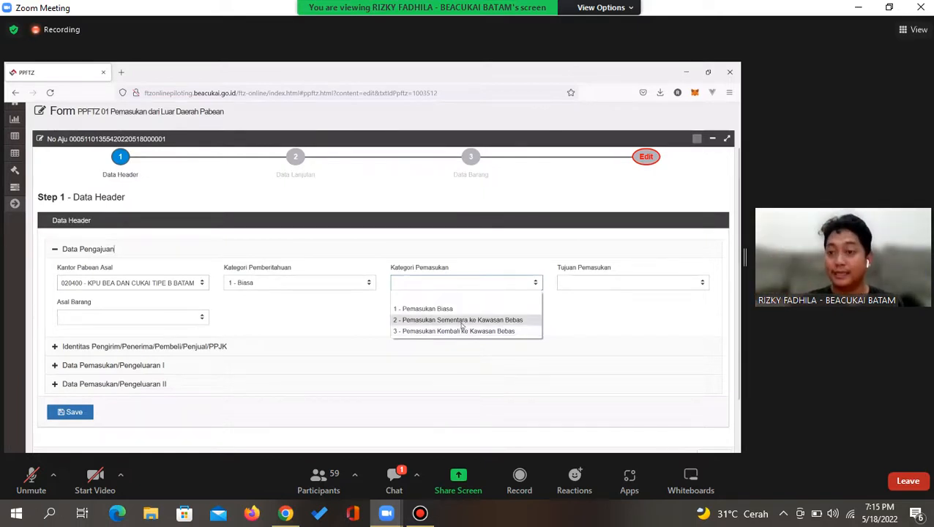
Choose 1 - Pemasukan Biasa as the entry category on the Data Header
{"action": "left_click", "coordinate": [444, 308]}
{"action": "scroll", "coordinate": [510, 303], "scroll_direction": "down", "scroll_amount": 2}
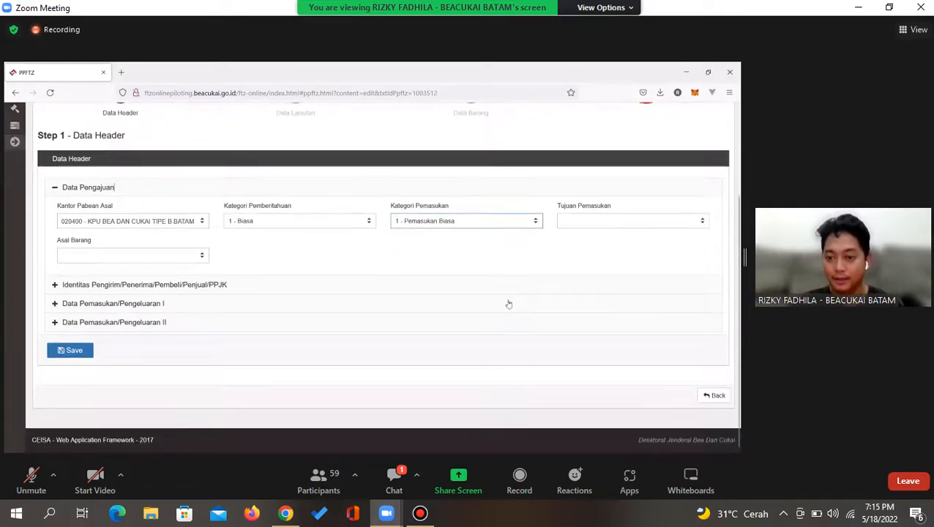
{"action": "left_click", "coordinate": [571, 219]}
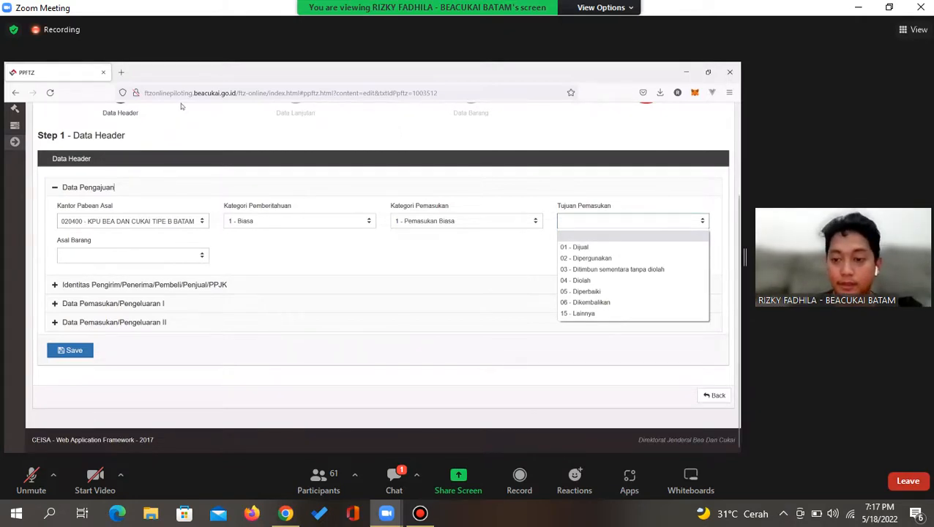
Select 01 - Dijual as entry purpose and option 1 (wholly obtained outside customs area) as goods origin
{"action": "left_click", "coordinate": [601, 248]}
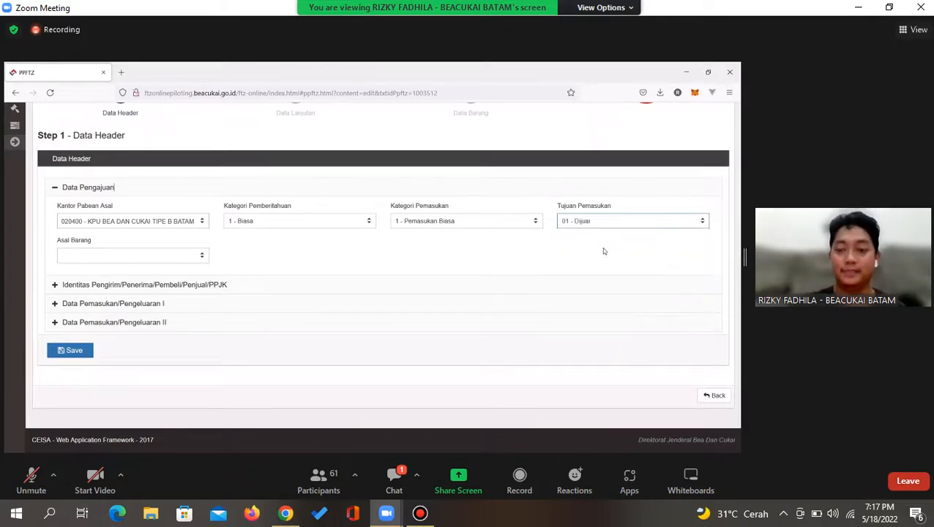
{"action": "left_click", "coordinate": [136, 260]}
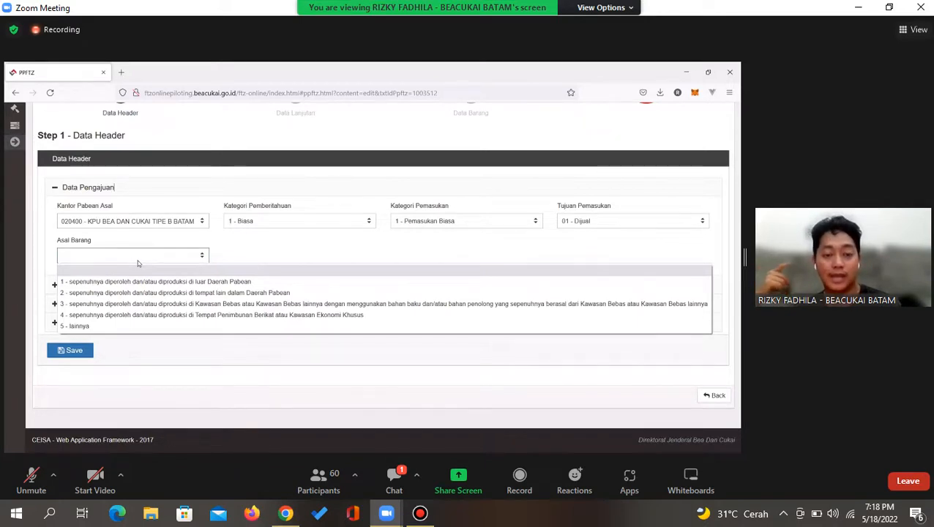
{"action": "left_click", "coordinate": [143, 281]}
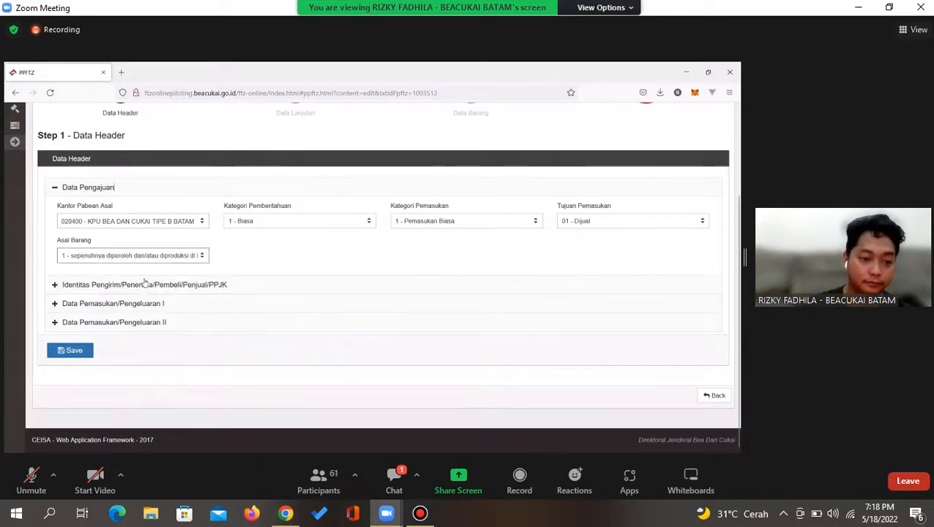
{"action": "left_click", "coordinate": [135, 290]}
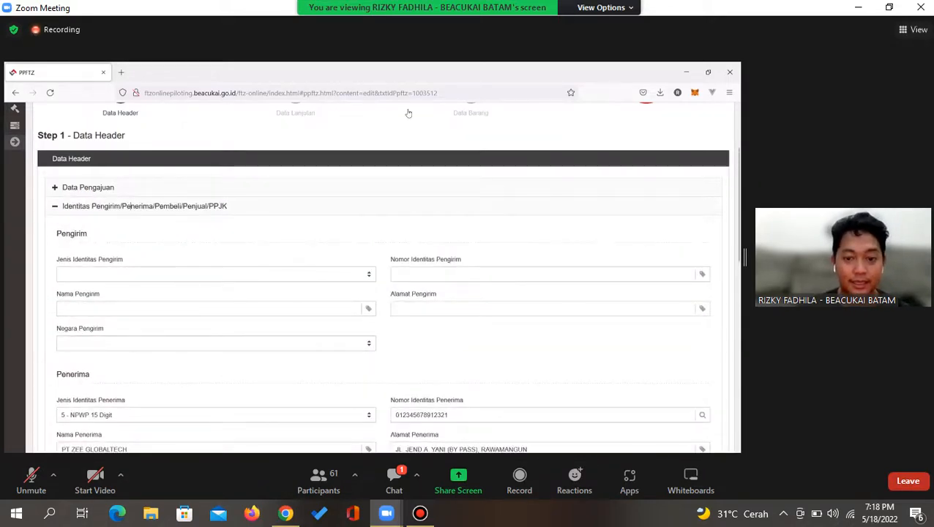
Set the sender identity to 5 - NPWP 15 Digit, name PT COBACOBA, country SG - SINGAPORE
{"action": "scroll", "coordinate": [125, 198], "scroll_direction": "down", "scroll_amount": 1}
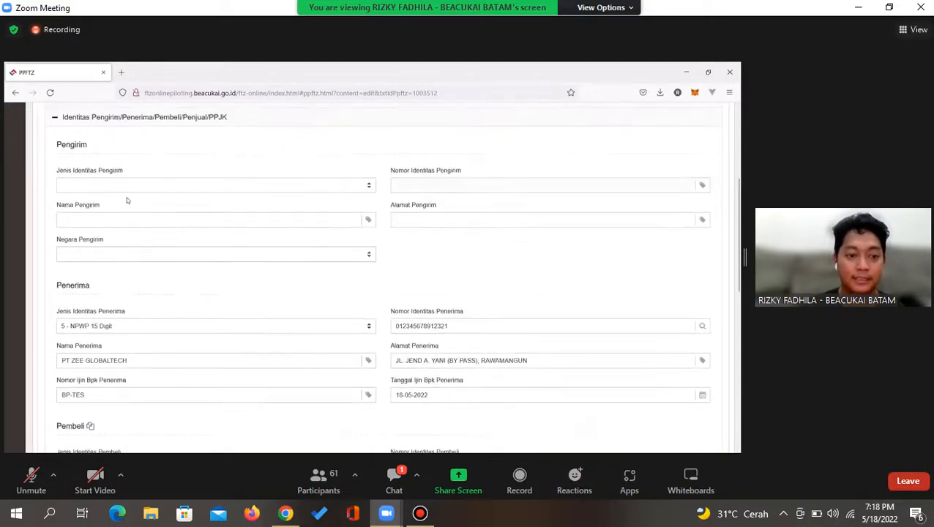
{"action": "left_click", "coordinate": [123, 193]}
{"action": "left_click", "coordinate": [143, 245]}
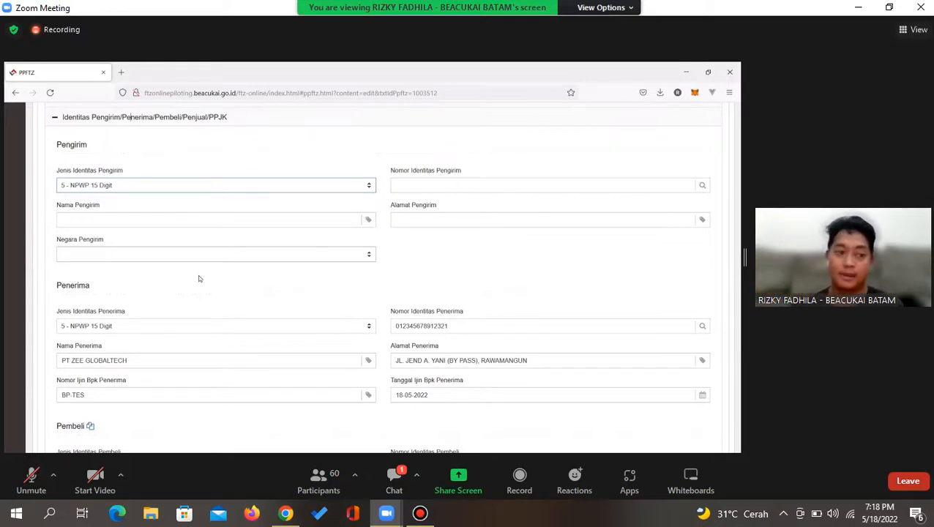
{"action": "left_click", "coordinate": [98, 220]}
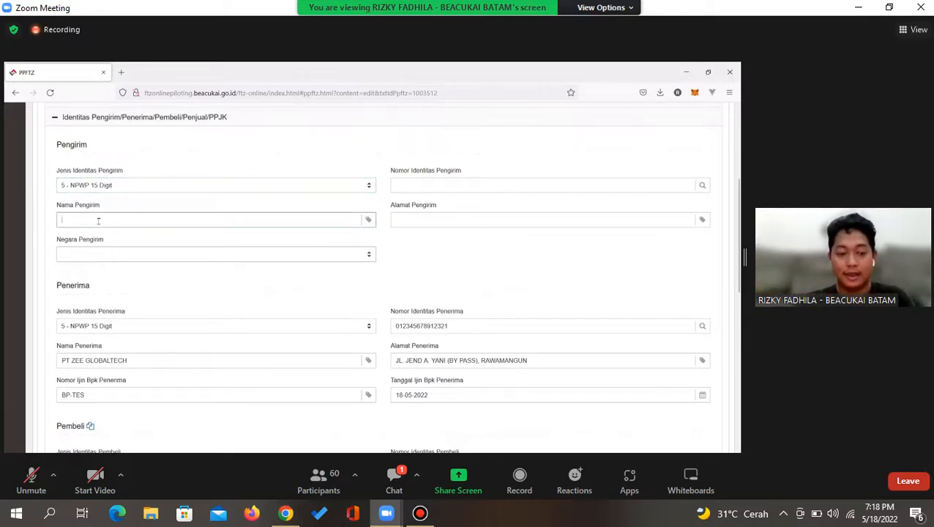
{"action": "type", "text": "PT"}
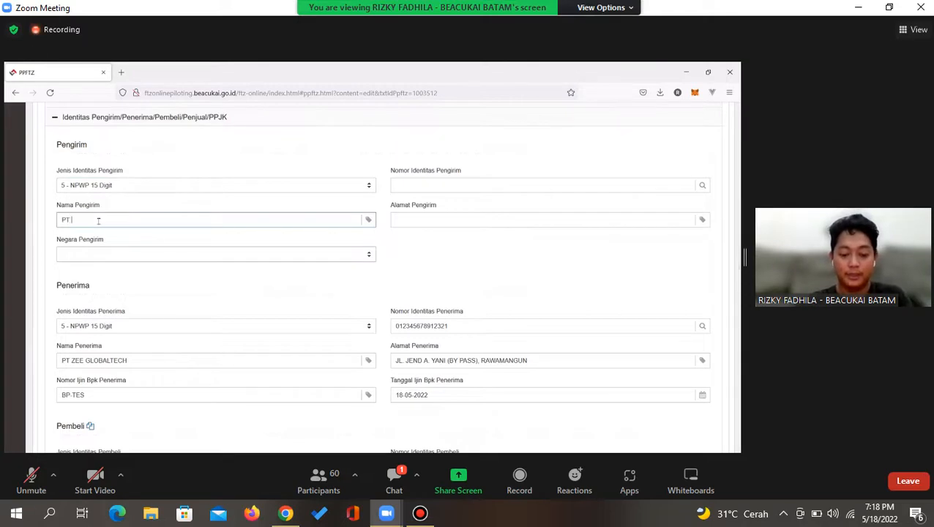
{"action": "type", "text": " COBAC"}
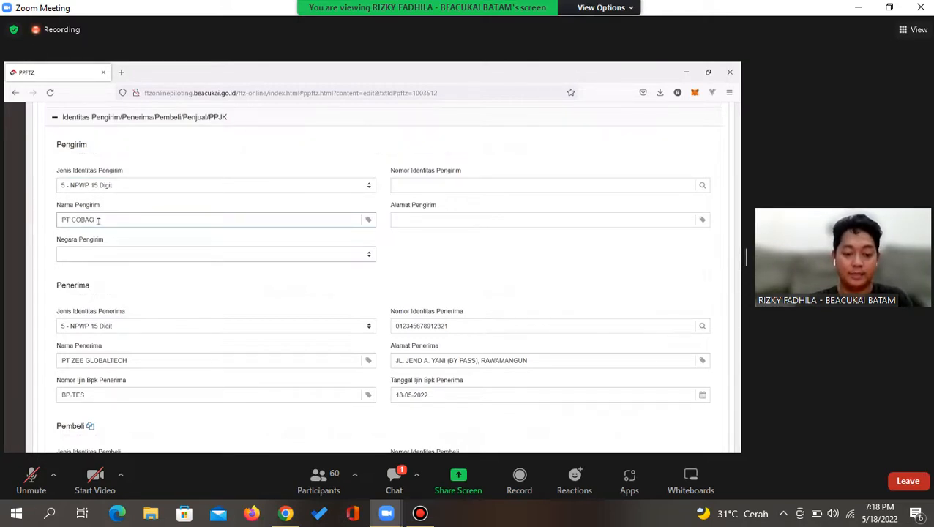
{"action": "type", "text": "OBA"}
{"action": "key", "text": "Tab"}
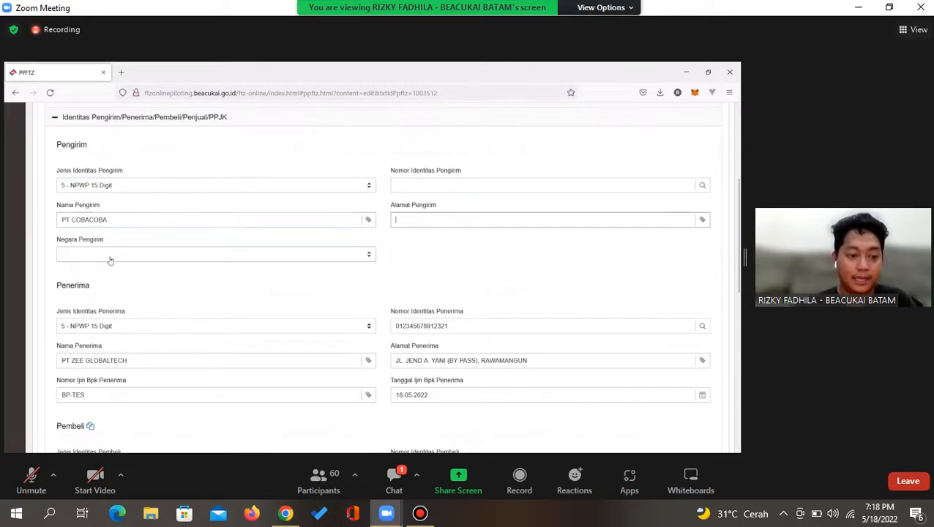
{"action": "left_click", "coordinate": [112, 254]}
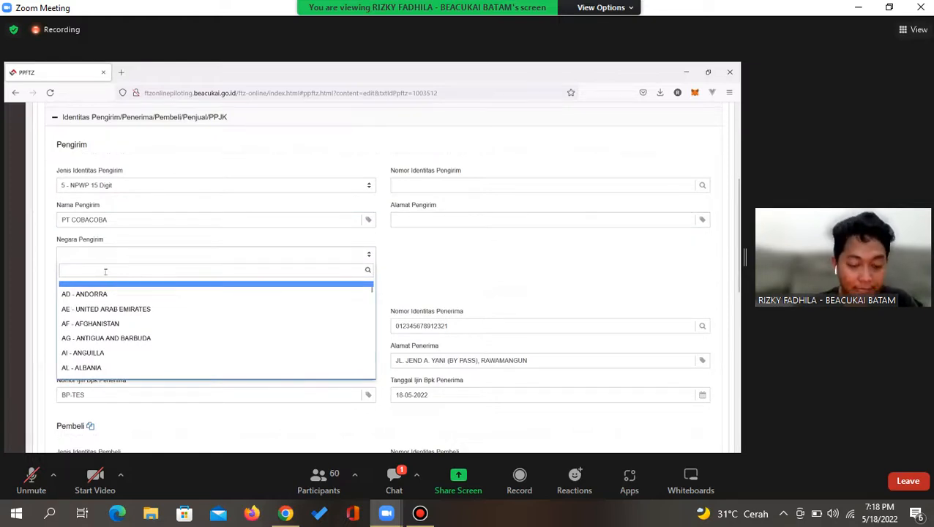
{"action": "type", "text": "sg"}
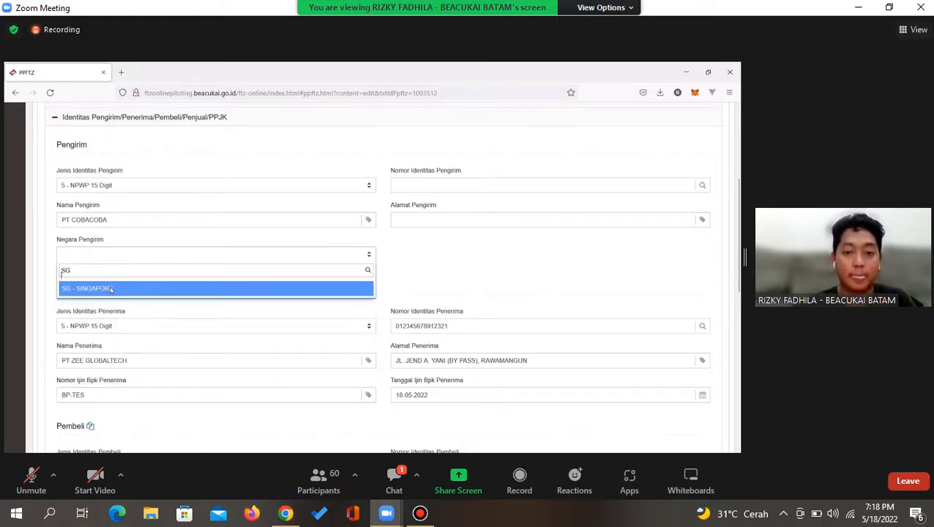
{"action": "key", "text": "Return"}
Clear the sender identity type again, leaving the sender identity number empty
{"action": "left_click", "coordinate": [424, 183]}
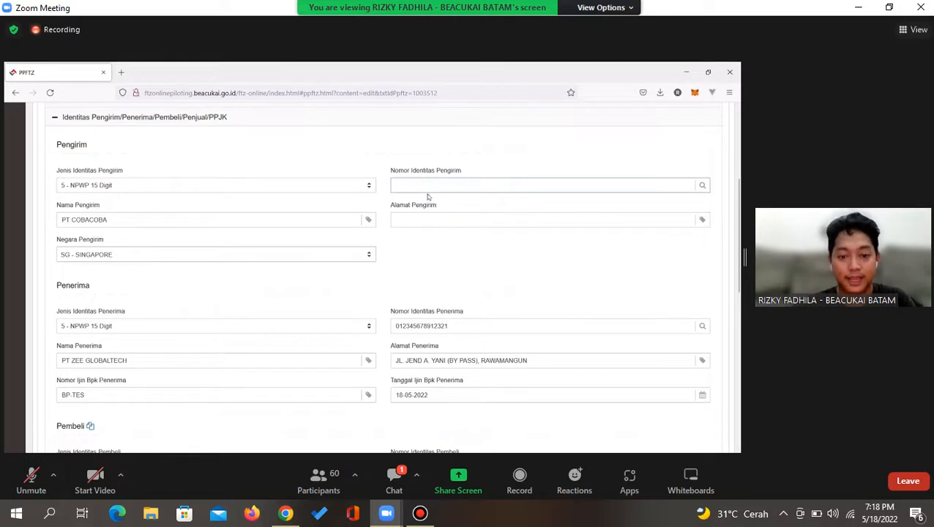
{"action": "left_click", "coordinate": [317, 184]}
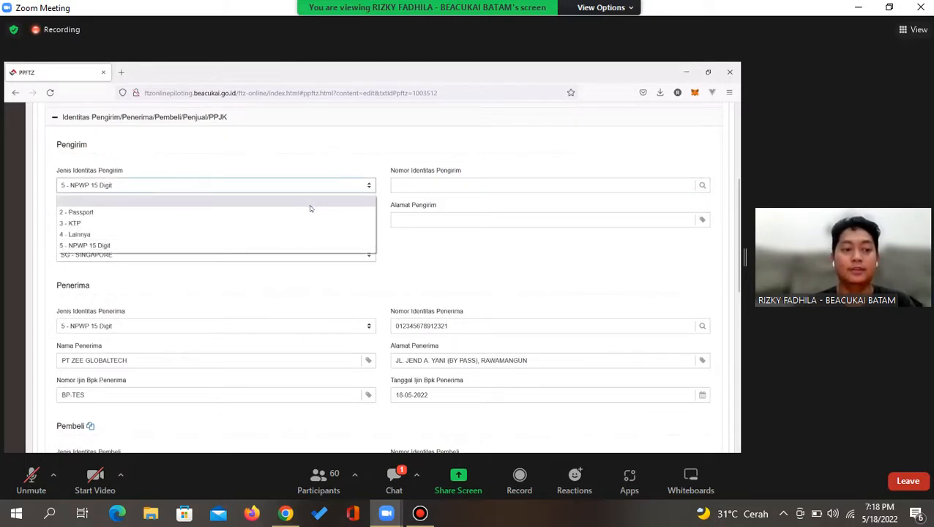
{"action": "left_click", "coordinate": [268, 201]}
{"action": "left_click", "coordinate": [407, 185]}
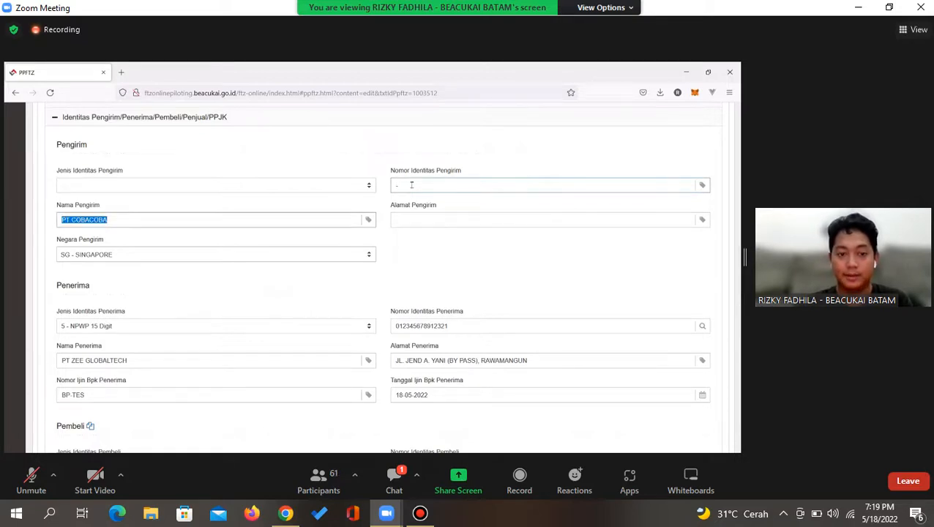
Enter the sender address SINGAPORE prefixed with ORCHARD, then show the meeting chat
{"action": "left_click", "coordinate": [411, 218]}
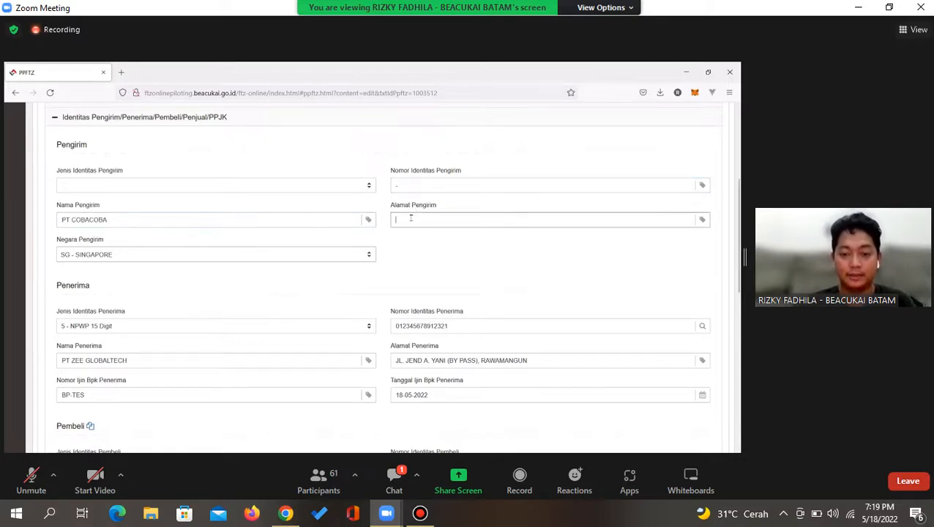
{"action": "type", "text": "SINGAPORE"}
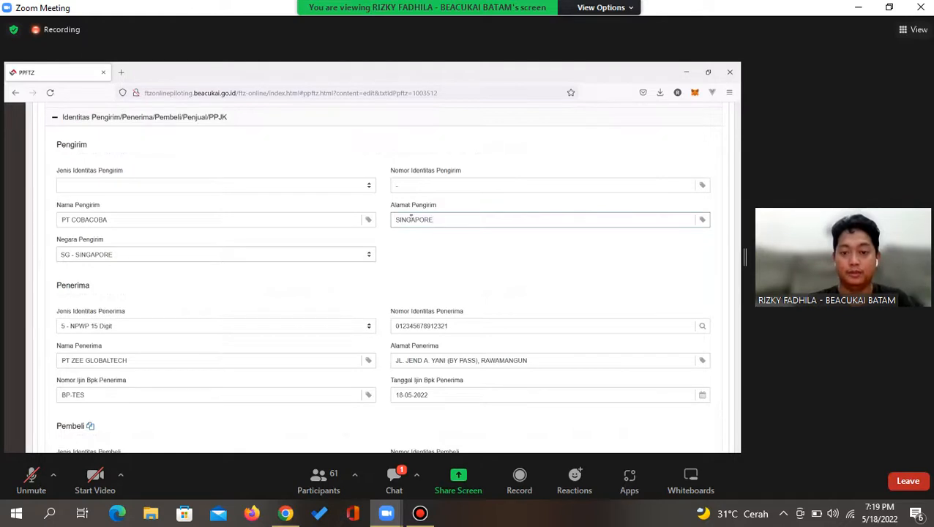
{"action": "key", "text": "Home"}
{"action": "type", "text": "OR"}
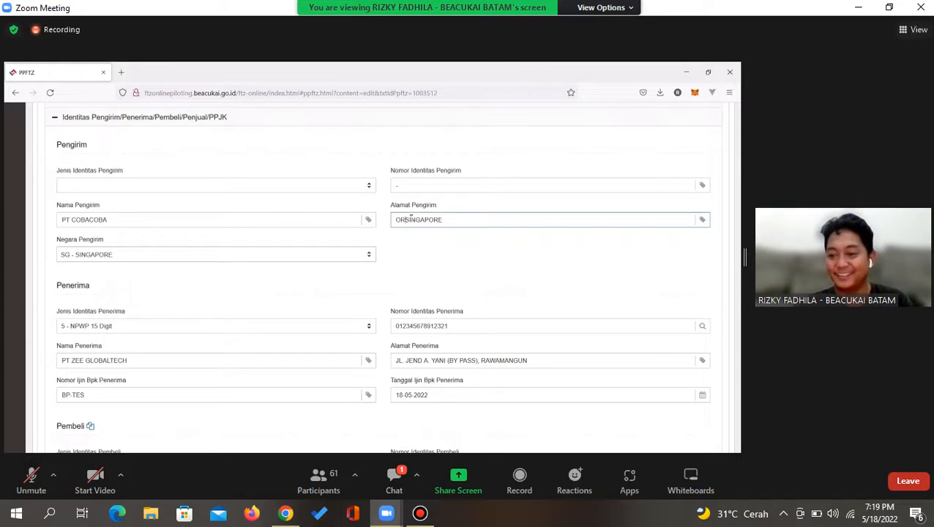
{"action": "key", "text": "BackSpace"}
{"action": "key", "text": "BackSpace"}
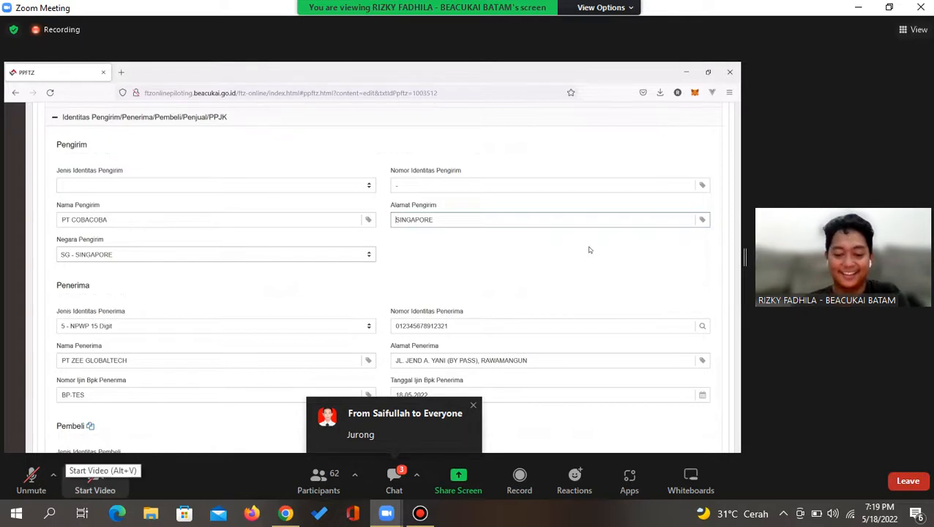
{"action": "type", "text": "ORCHARD,"}
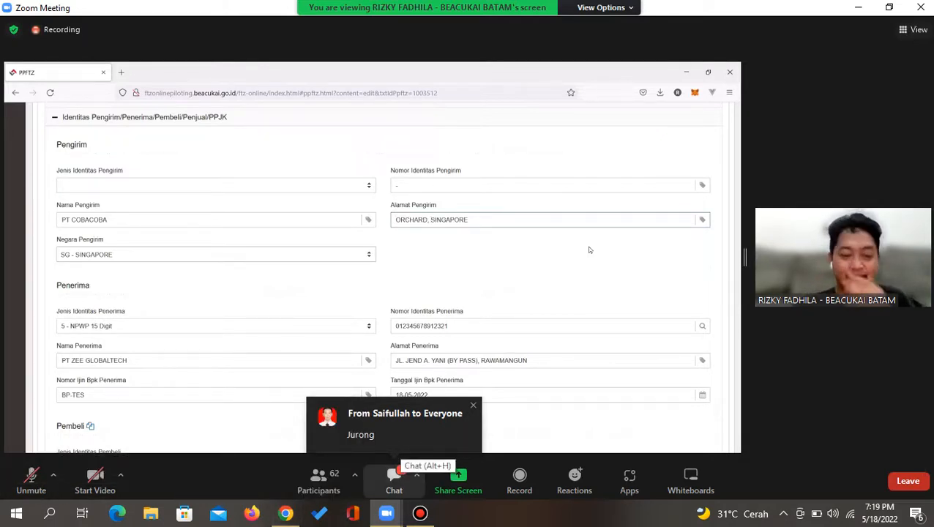
{"action": "left_click", "coordinate": [394, 478]}
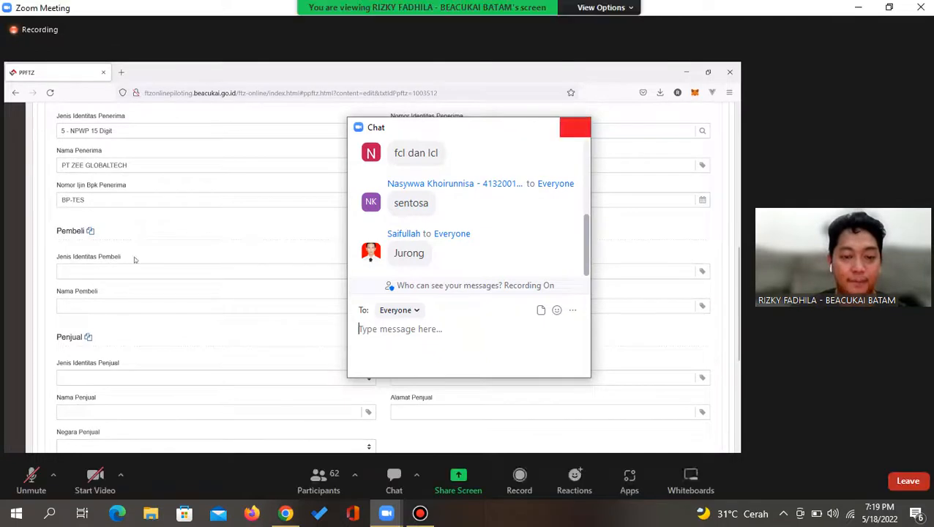
Close the Zoom Chat window to reveal the shared PPFTZ form again
{"action": "left_click", "coordinate": [575, 127]}
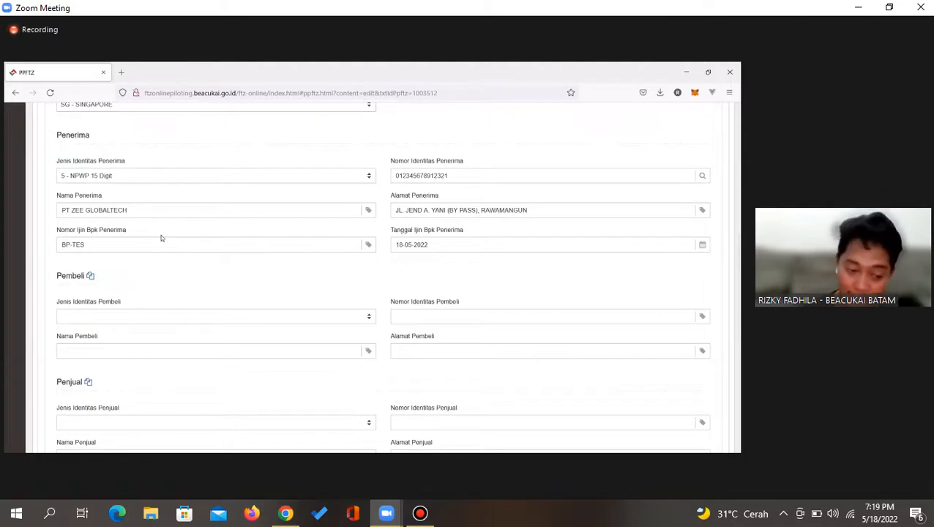
Copy the Penerima details (PT ZEE GLOBALTECH) into the Pembeli fields
{"action": "left_click", "coordinate": [91, 276]}
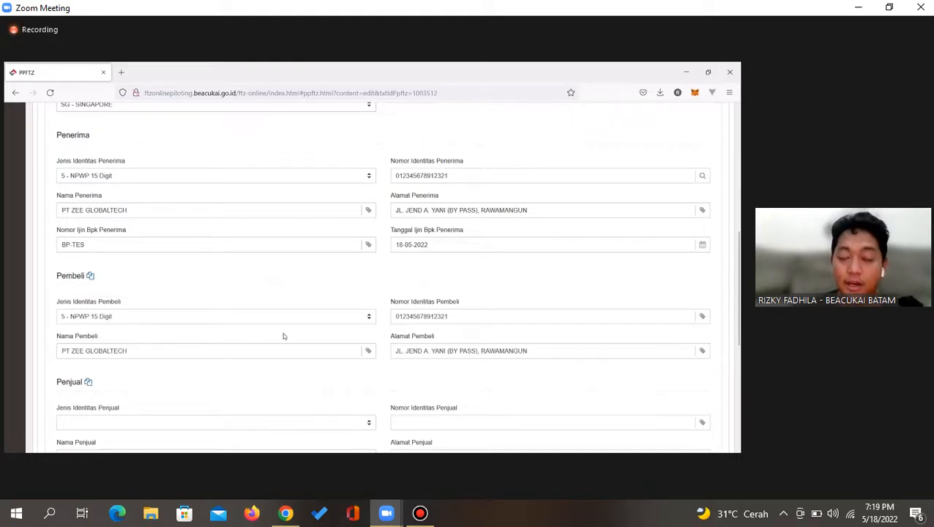
{"action": "scroll", "coordinate": [284, 336], "scroll_direction": "down", "scroll_amount": 1}
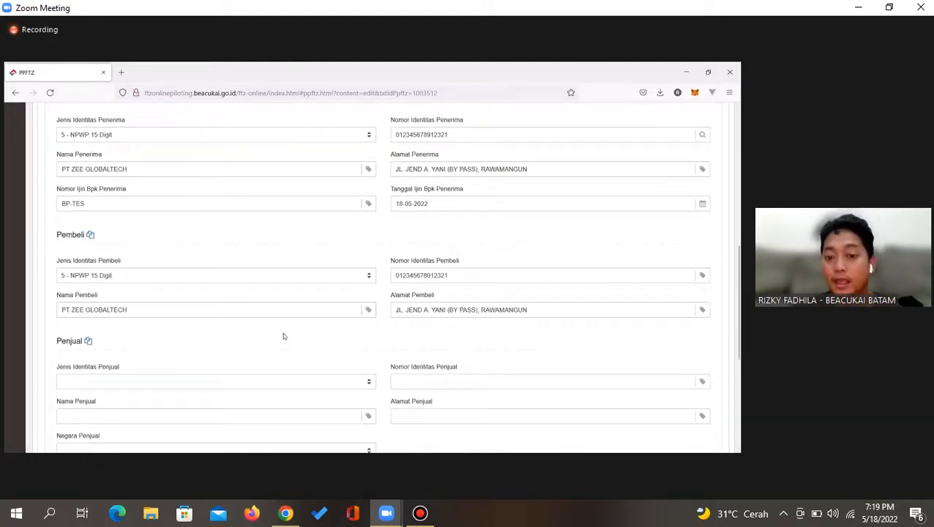
{"action": "scroll", "coordinate": [284, 336], "scroll_direction": "up", "scroll_amount": 1}
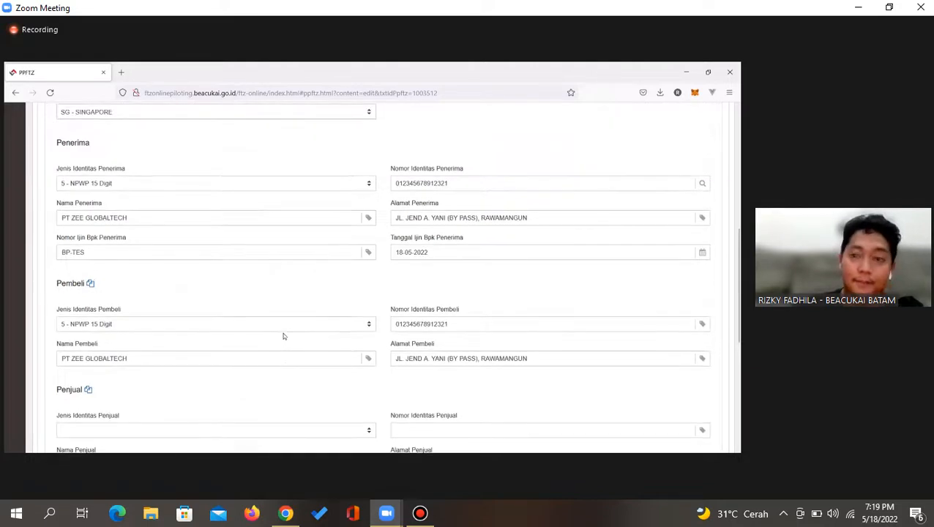
{"action": "scroll", "coordinate": [284, 337], "scroll_direction": "down", "scroll_amount": 2}
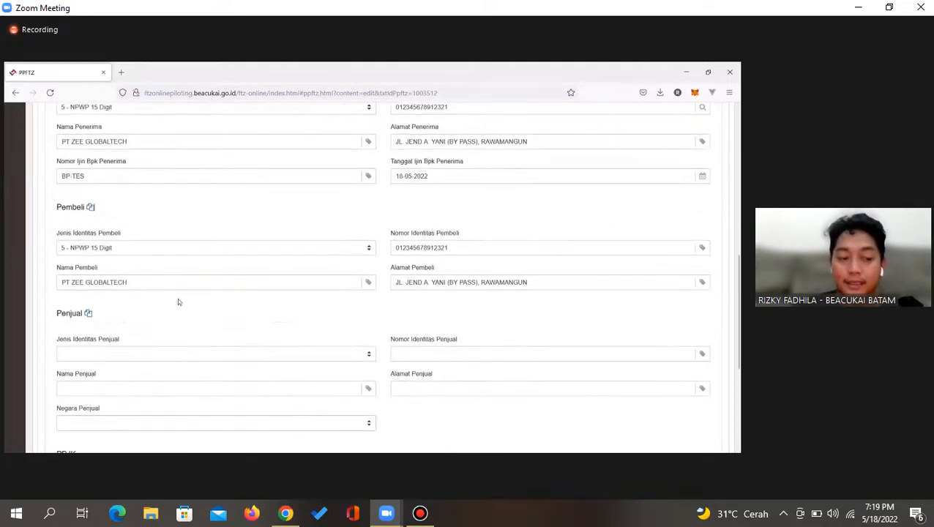
{"action": "scroll", "coordinate": [149, 332], "scroll_direction": "down", "scroll_amount": 2}
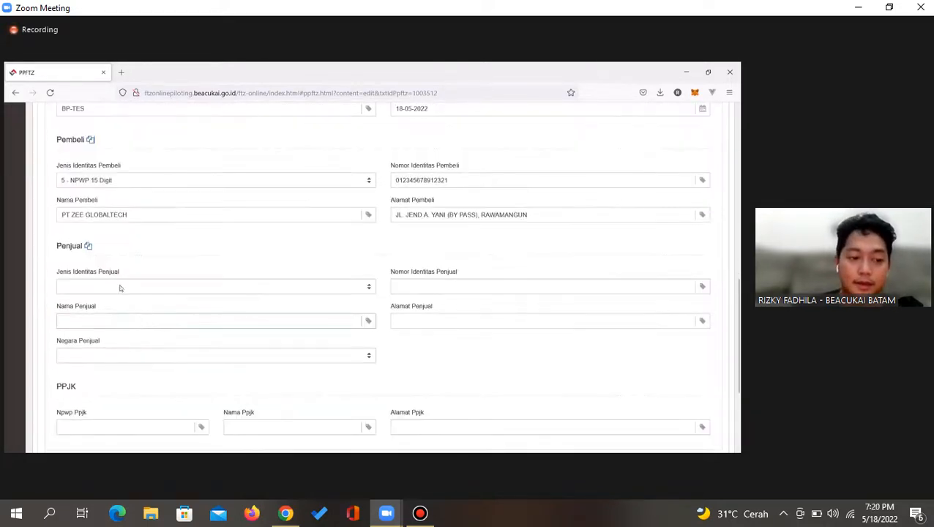
Copy the Pengirim's PT COBACOBA, Orchard, Singapore into the Penjual fields and scroll to the form bottom
{"action": "left_click", "coordinate": [88, 246]}
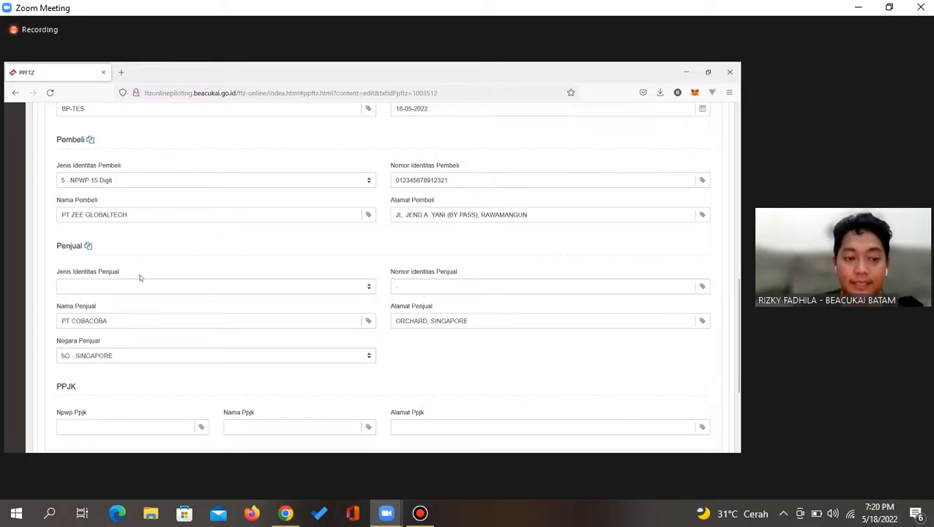
{"action": "scroll", "coordinate": [140, 278], "scroll_direction": "up", "scroll_amount": 6}
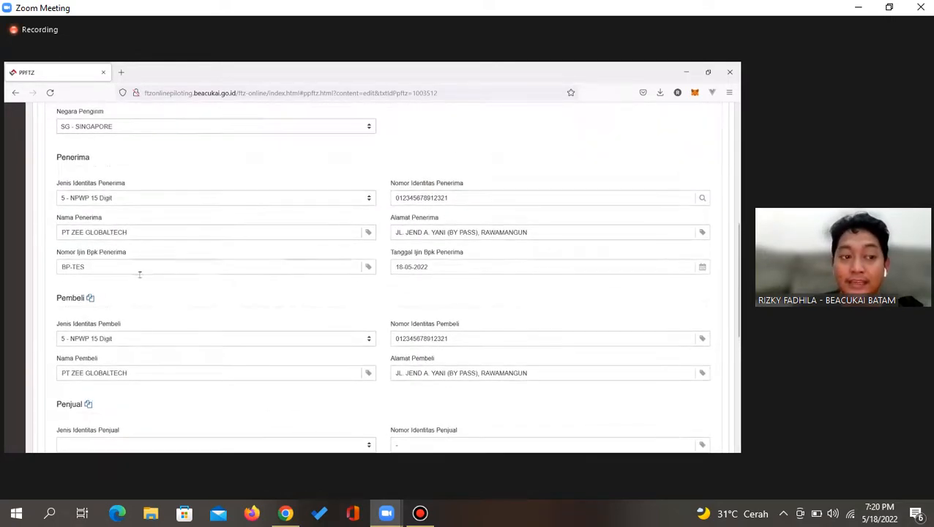
{"action": "scroll", "coordinate": [140, 277], "scroll_direction": "up", "scroll_amount": 3}
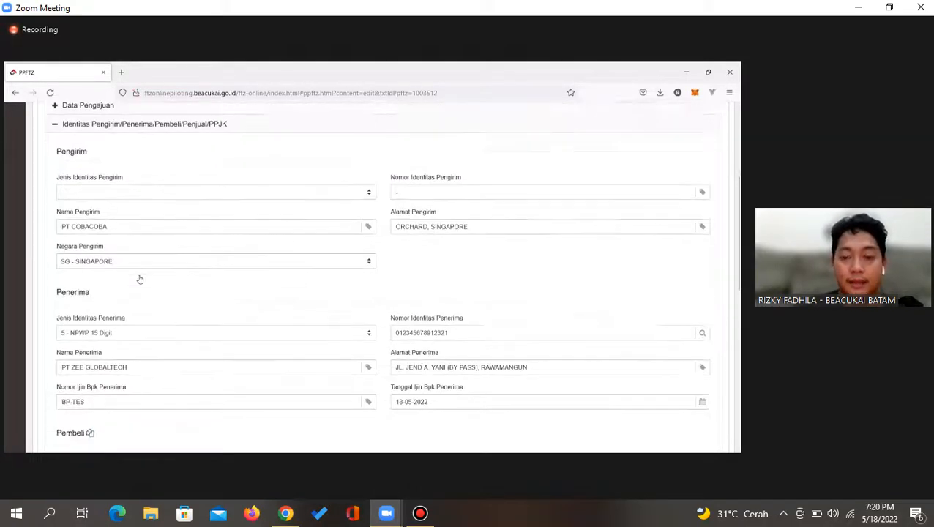
{"action": "scroll", "coordinate": [140, 278], "scroll_direction": "down", "scroll_amount": 6}
{"action": "scroll", "coordinate": [140, 277], "scroll_direction": "down", "scroll_amount": 3}
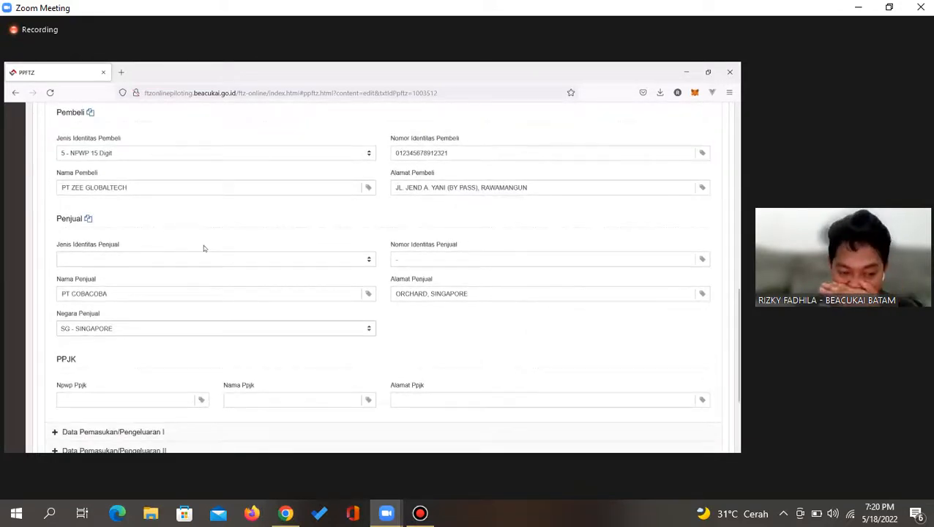
{"action": "scroll", "coordinate": [203, 246], "scroll_direction": "down", "scroll_amount": 3}
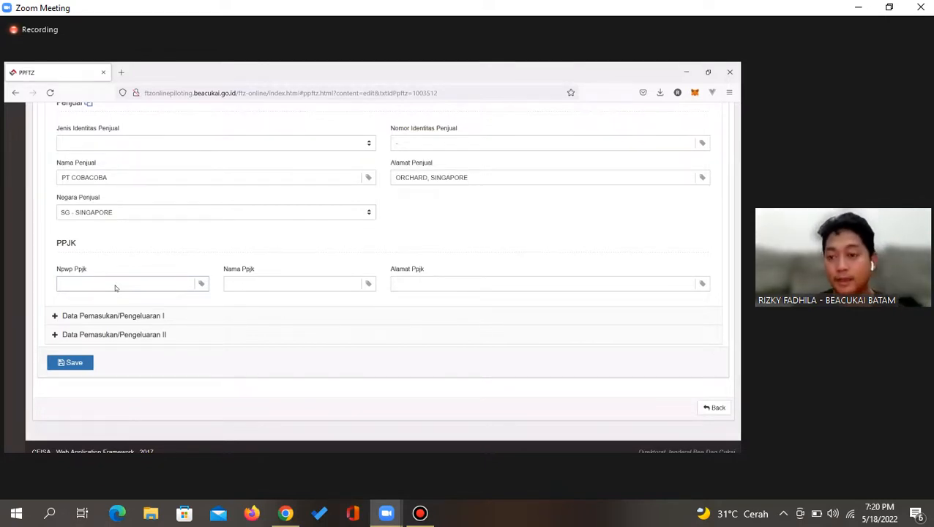
Expand the Data Pemasukan/Pengeluaran I section and display the Transaksi payment options list
{"action": "left_click", "coordinate": [114, 317]}
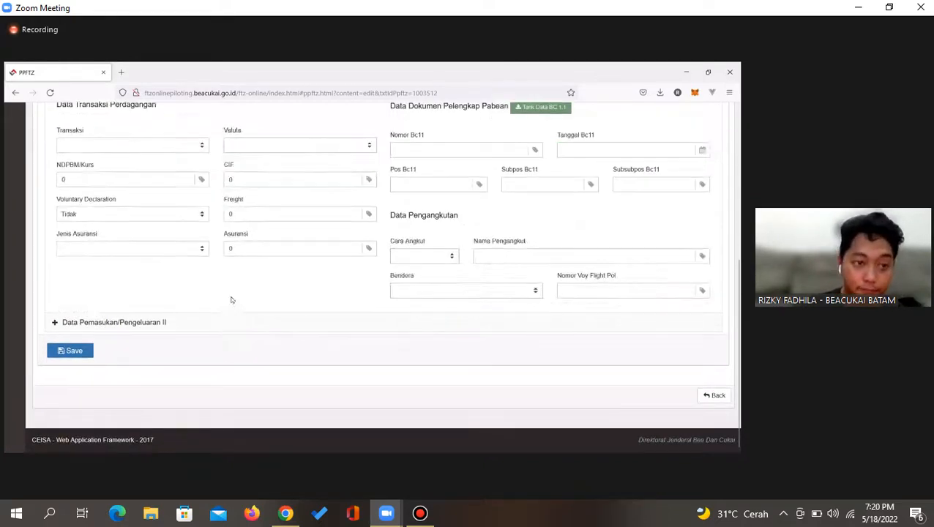
{"action": "left_click", "coordinate": [123, 239]}
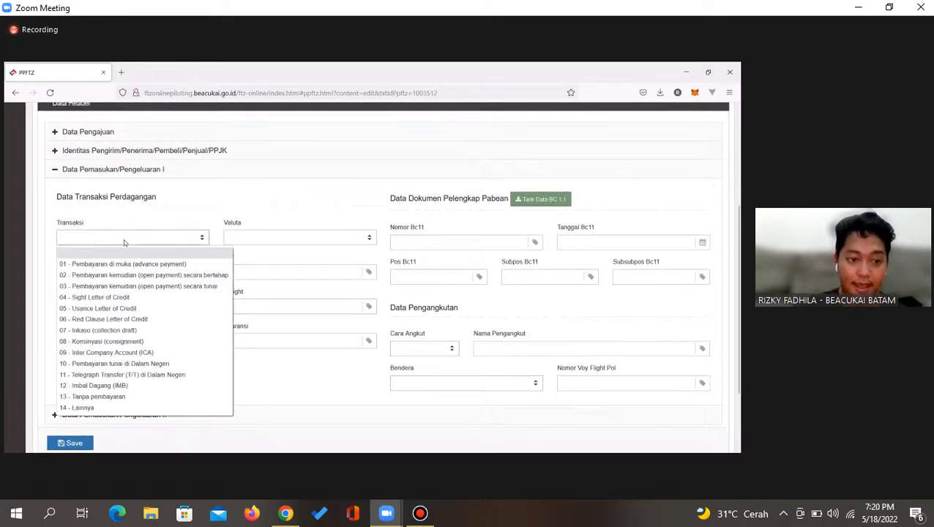
{"action": "left_click", "coordinate": [123, 238]}
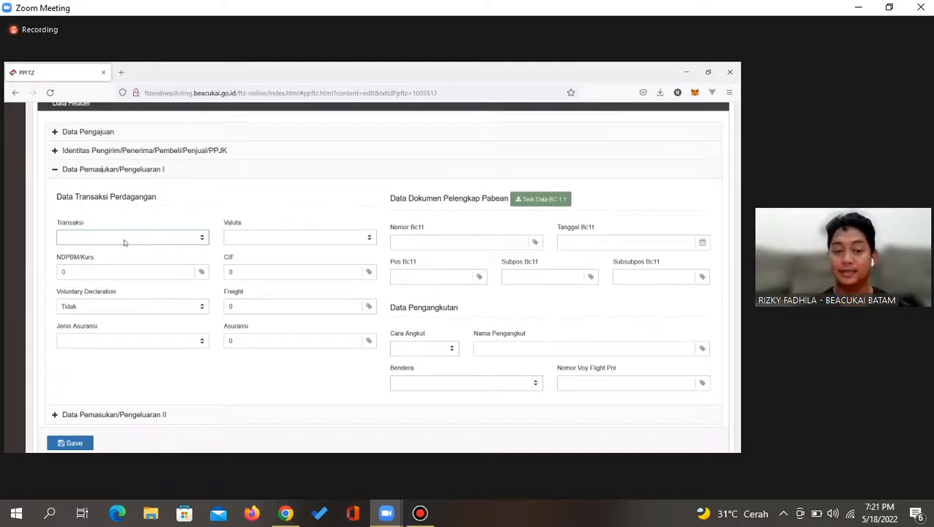
{"action": "left_click", "coordinate": [123, 239]}
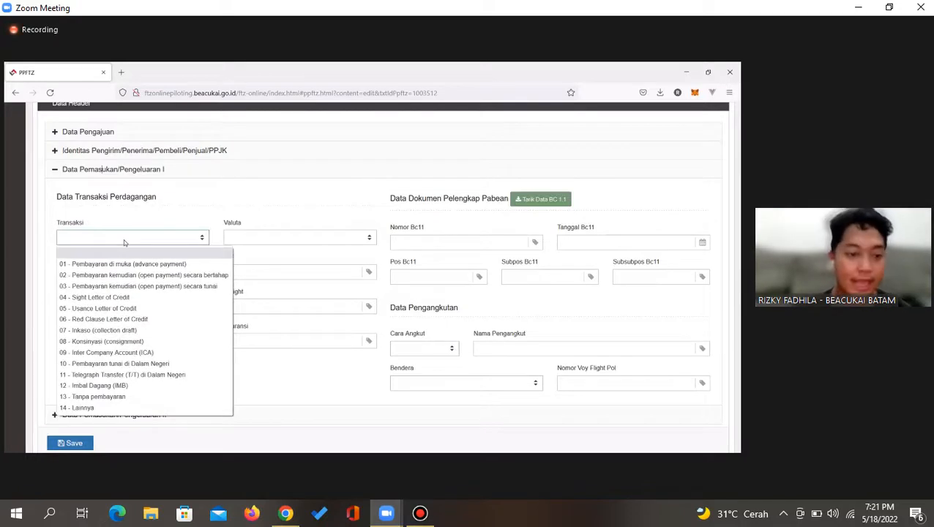
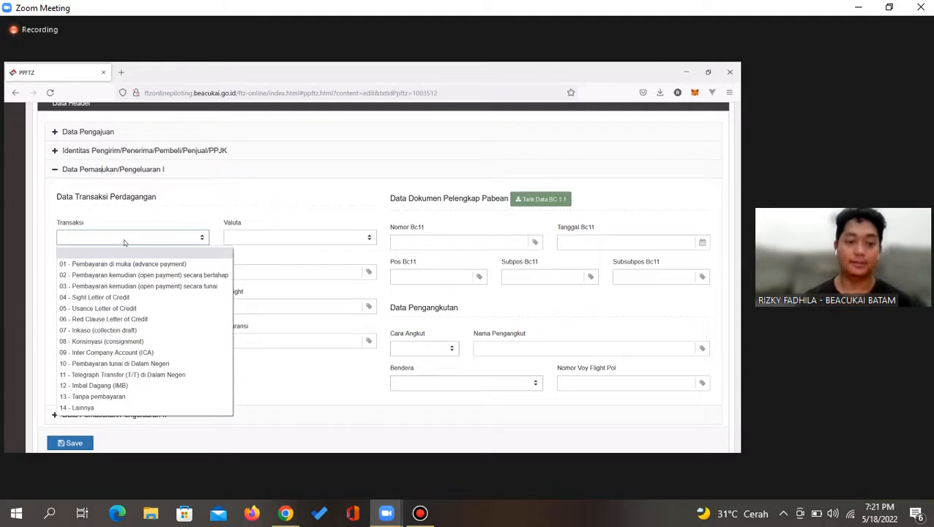
Choose '01 - Pembayaran di muka' as Transaksi and SGD - Singapore Dollar as Valuta
{"action": "left_click", "coordinate": [121, 264]}
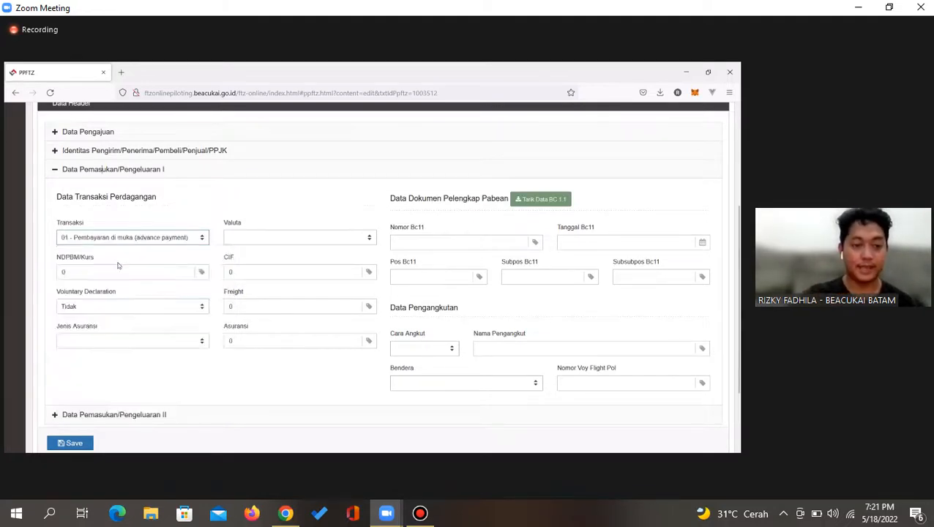
{"action": "left_click", "coordinate": [235, 238]}
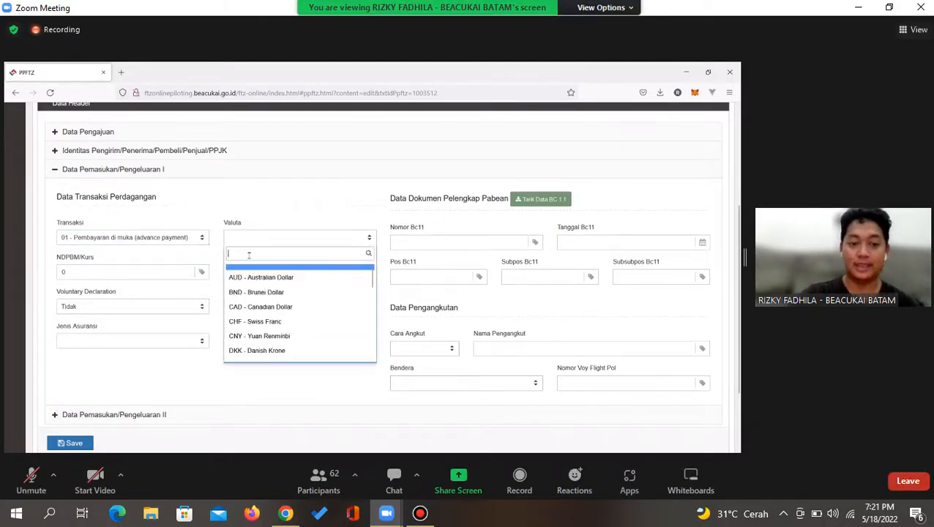
{"action": "type", "text": "SGD"}
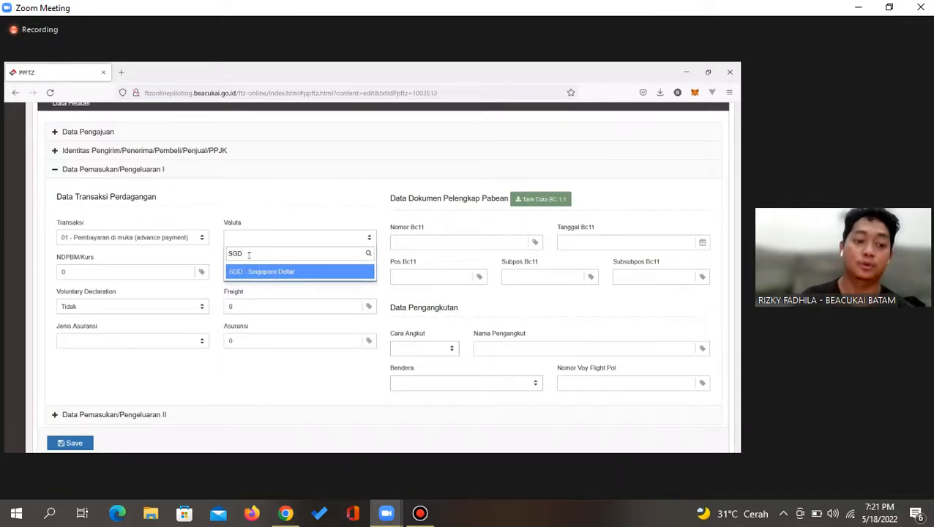
{"action": "left_click", "coordinate": [420, 513]}
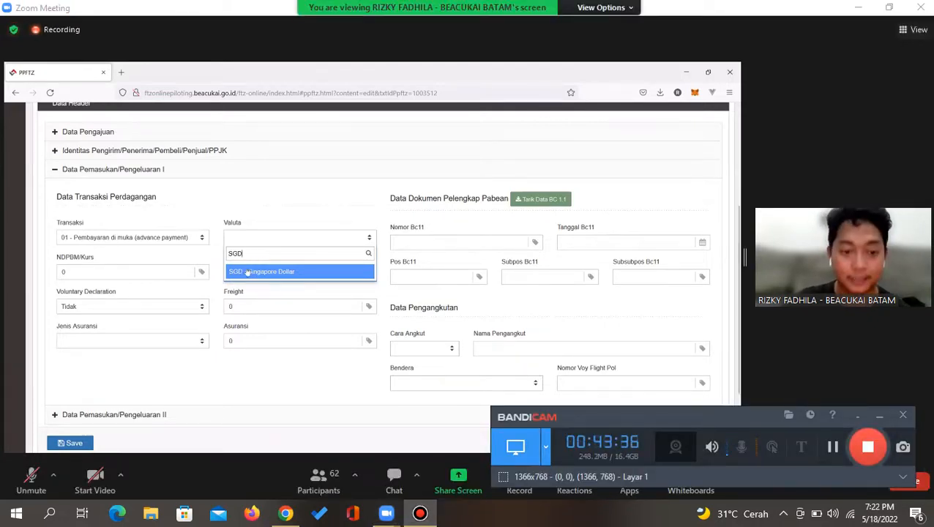
{"action": "left_click", "coordinate": [247, 271]}
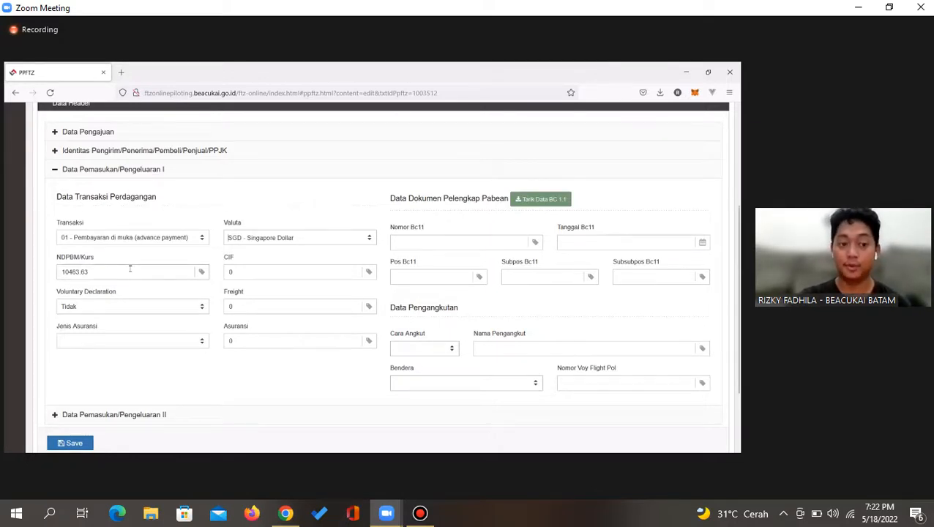
{"action": "left_click", "coordinate": [234, 272]}
{"action": "double_click", "coordinate": [234, 272]}
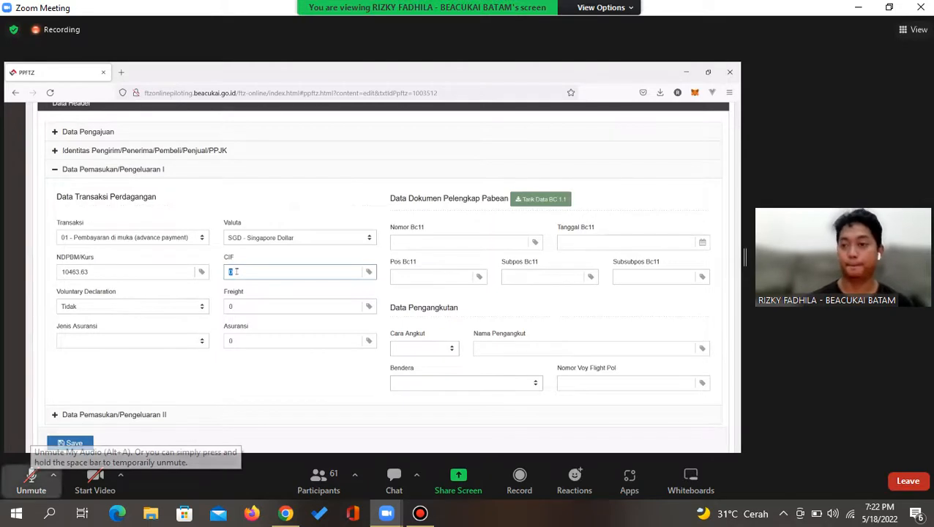
Enter CIF 1000 and Freight 200 in the trade values
{"action": "left_click", "coordinate": [32, 480]}
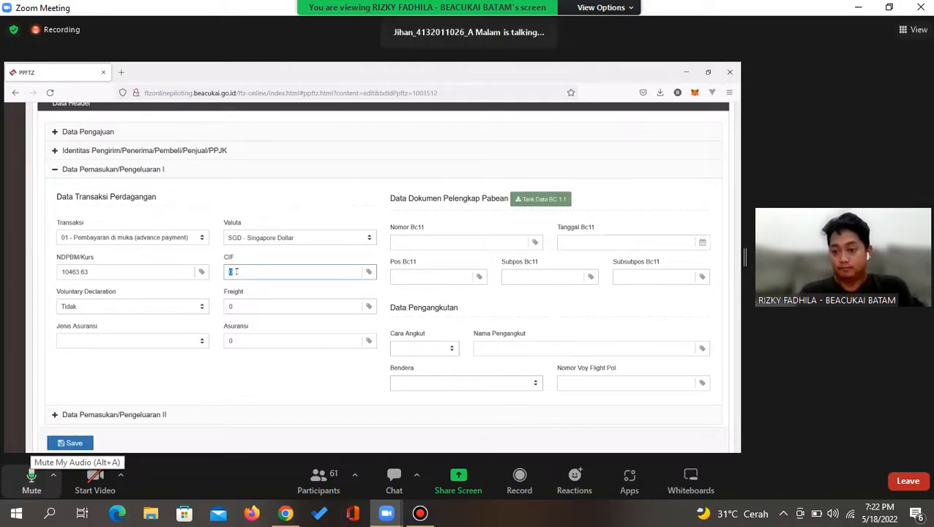
{"action": "left_click", "coordinate": [32, 478]}
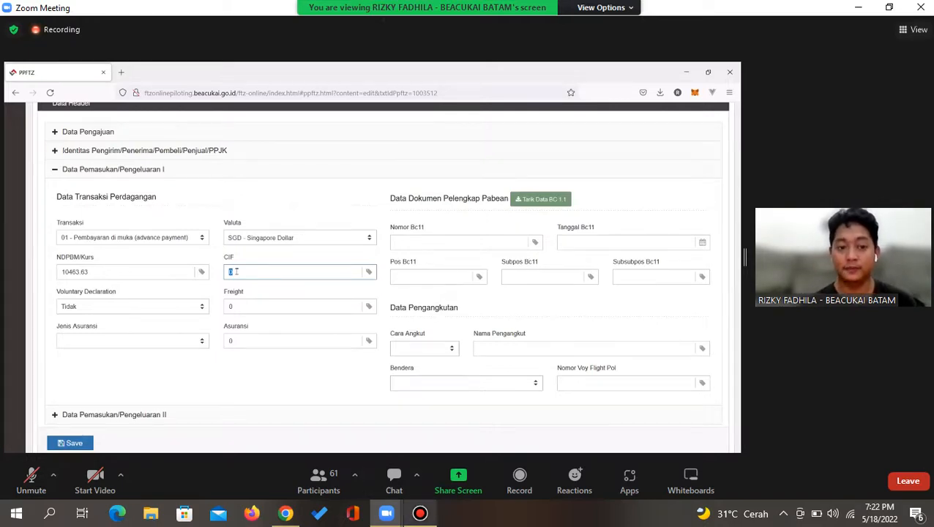
{"action": "left_click", "coordinate": [419, 513]}
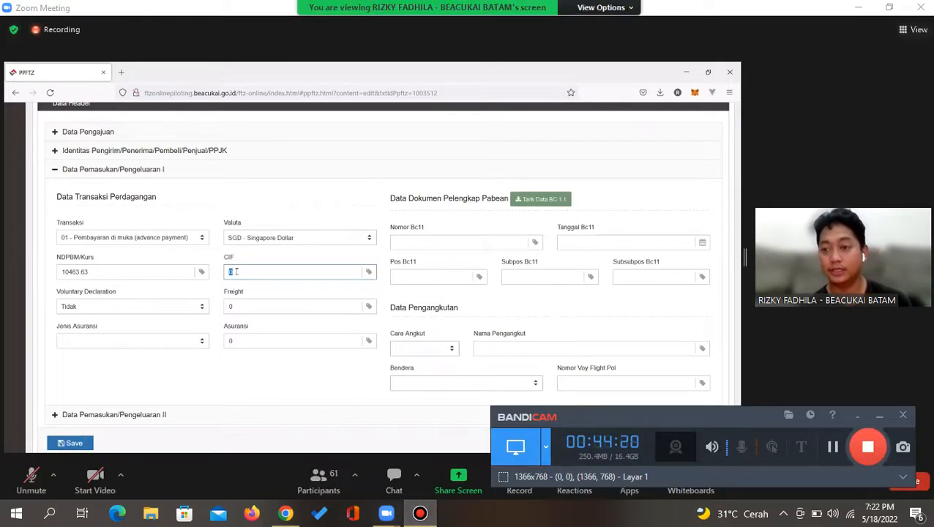
{"action": "left_click", "coordinate": [420, 514]}
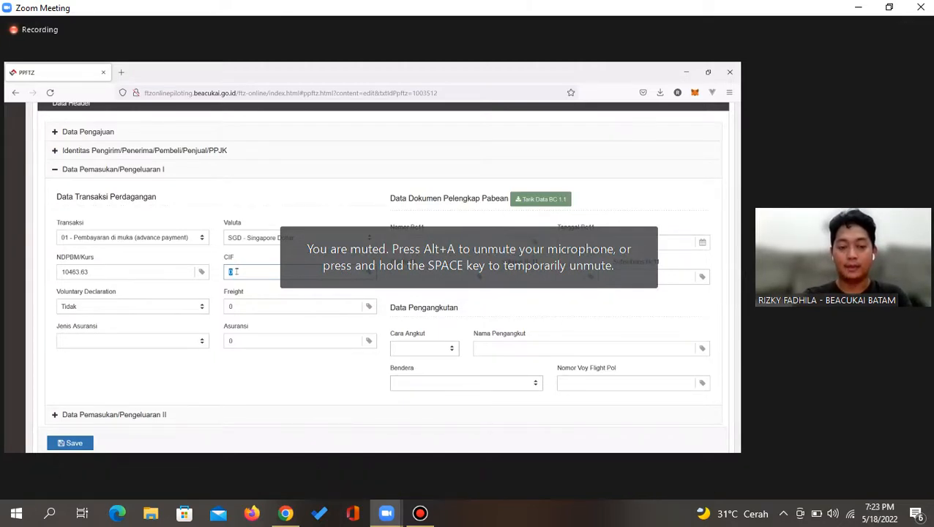
{"action": "type", "text": "1000"}
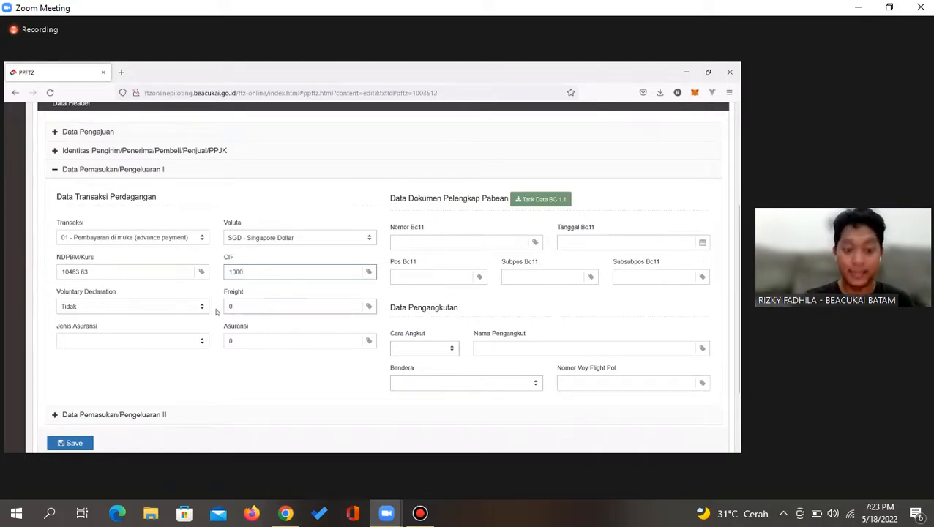
{"action": "key", "text": "Tab"}
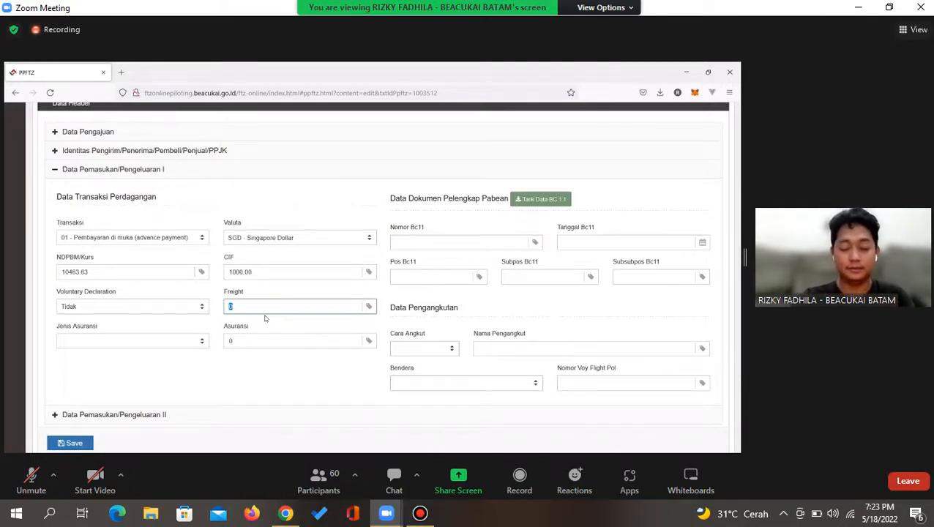
{"action": "type", "text": "200"}
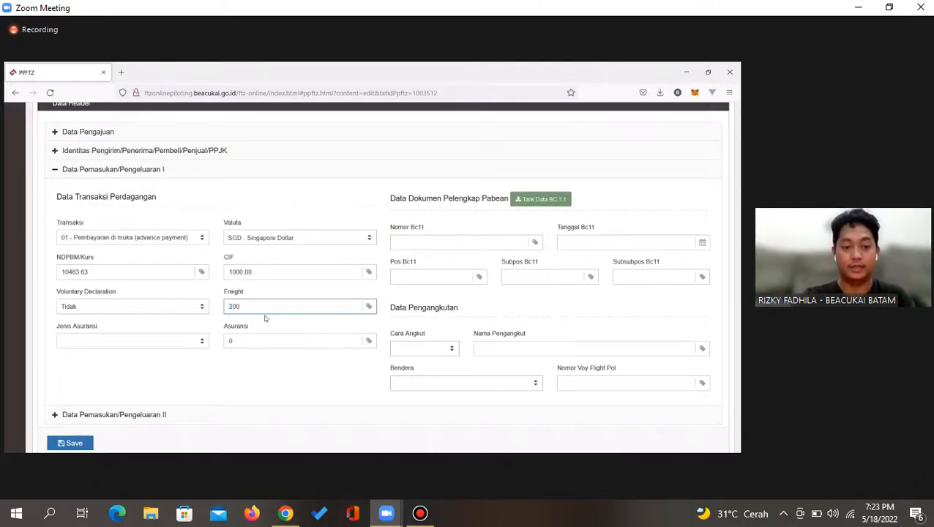
{"action": "key", "text": "Tab"}
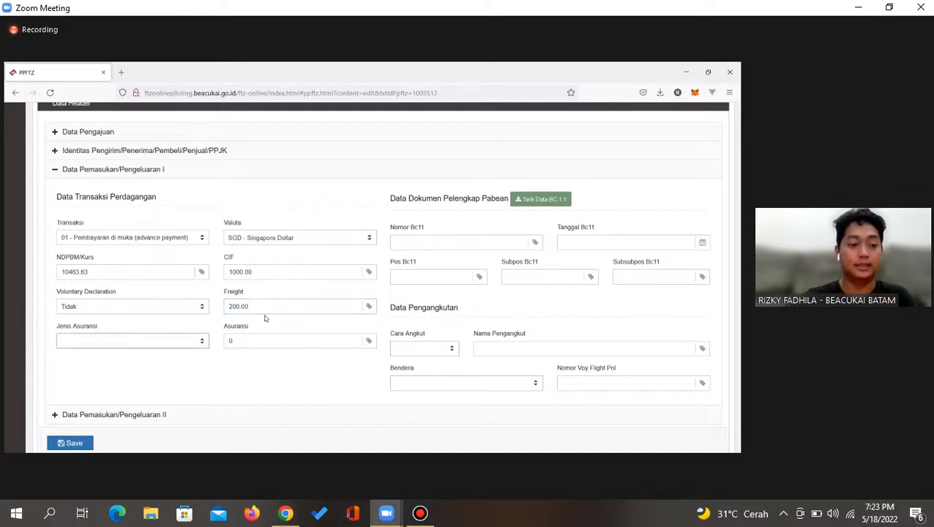
Set Jenis Asuransi to 2 - LUAR NEGERI and Asuransi to 100, then minimise the meeting
{"action": "left_click", "coordinate": [183, 340]}
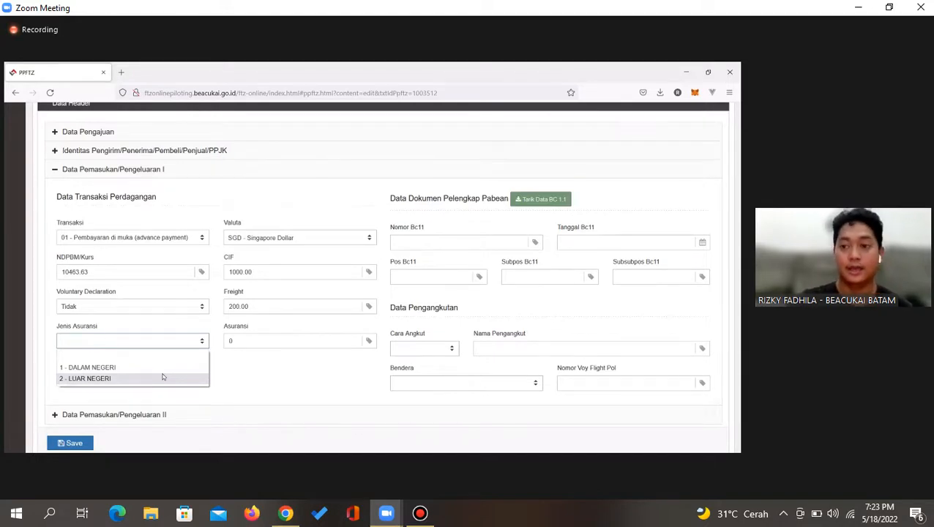
{"action": "left_click", "coordinate": [109, 379]}
{"action": "left_click", "coordinate": [230, 341]}
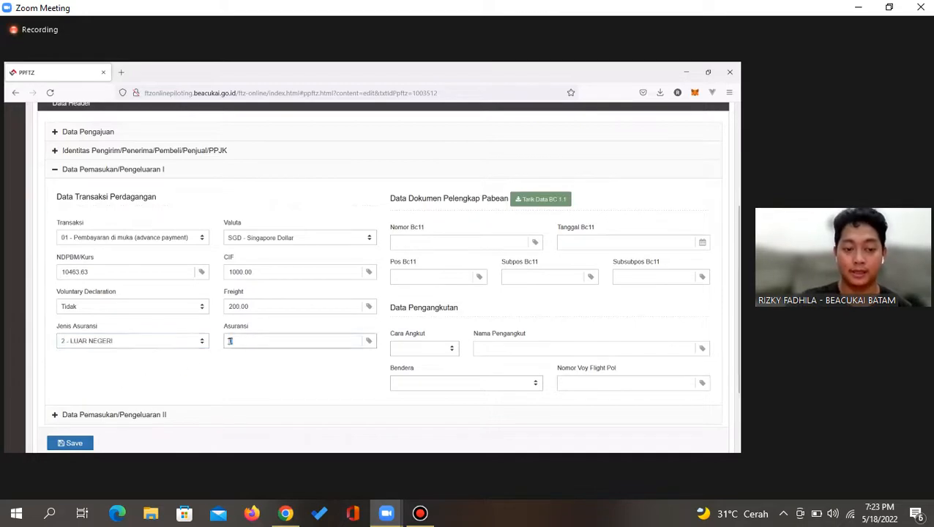
{"action": "type", "text": "100"}
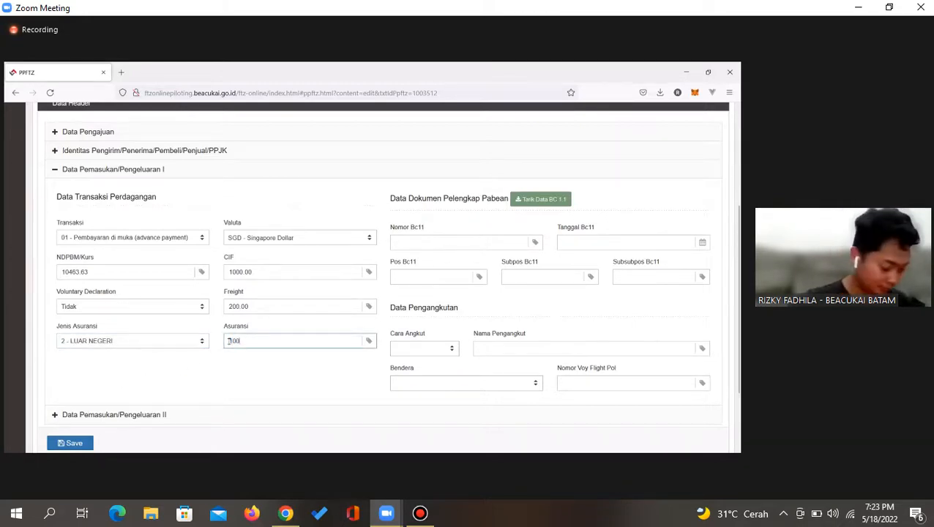
{"action": "left_click", "coordinate": [238, 374]}
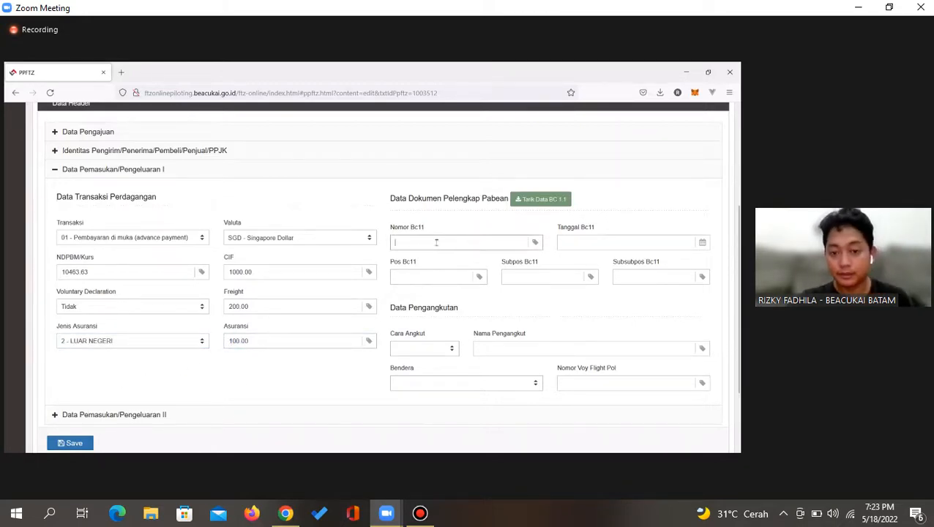
{"action": "left_click", "coordinate": [492, 243]}
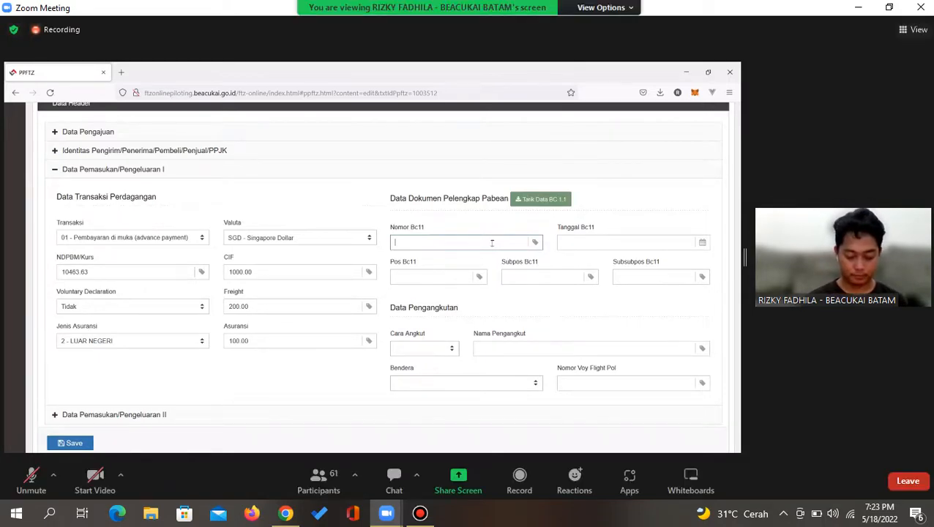
{"action": "left_click", "coordinate": [858, 7]}
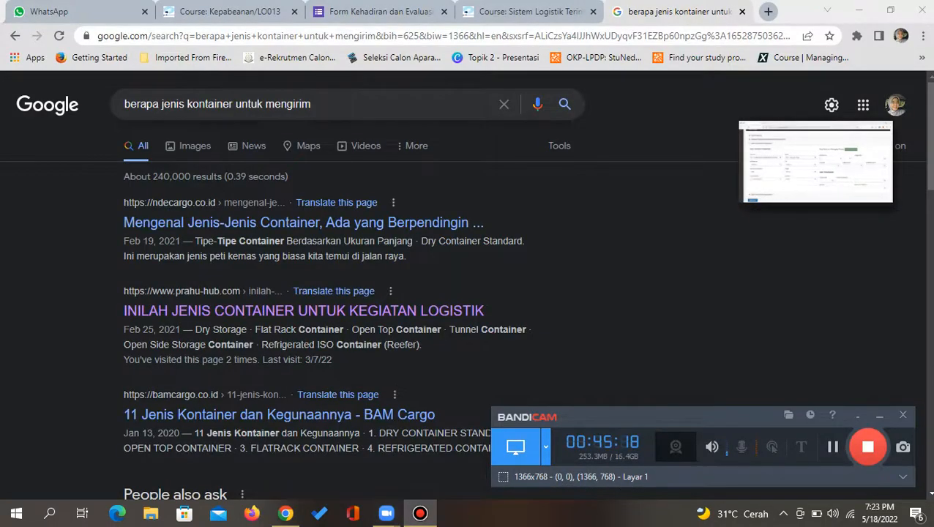
Search Google for 'Bc11 adalah'
{"action": "left_click", "coordinate": [504, 104]}
{"action": "type", "text": "Bc"}
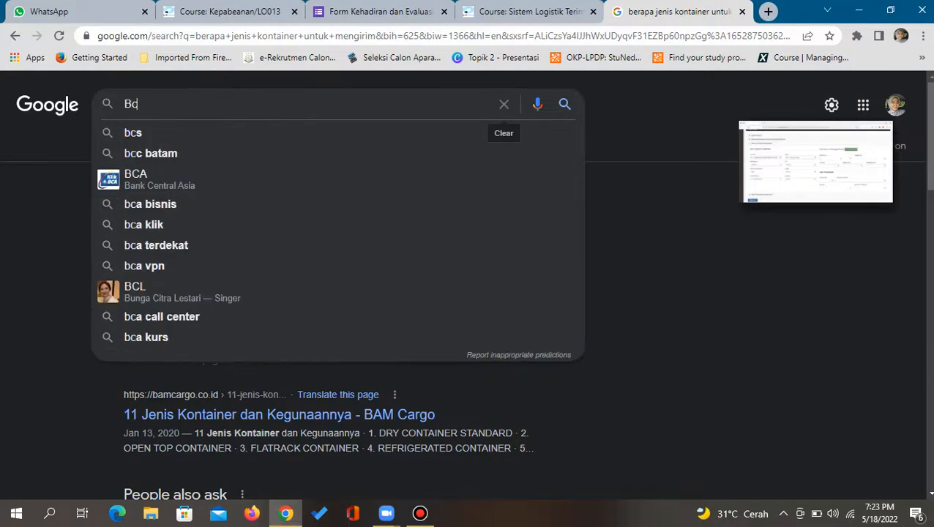
{"action": "type", "text": "11 adalah"}
{"action": "key", "text": "Return"}
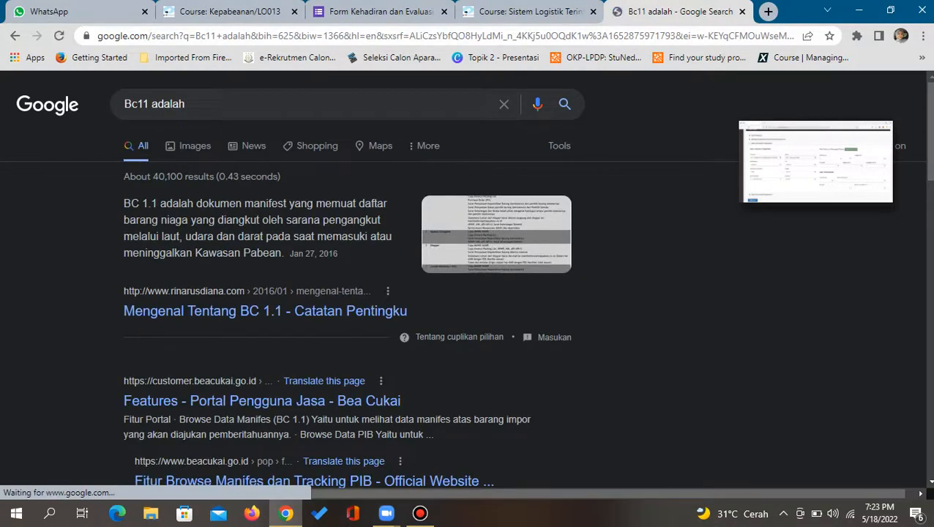
Restore the Zoom meeting to full view from its floating thumbnail
{"action": "mouse_move", "coordinate": [876, 192]}
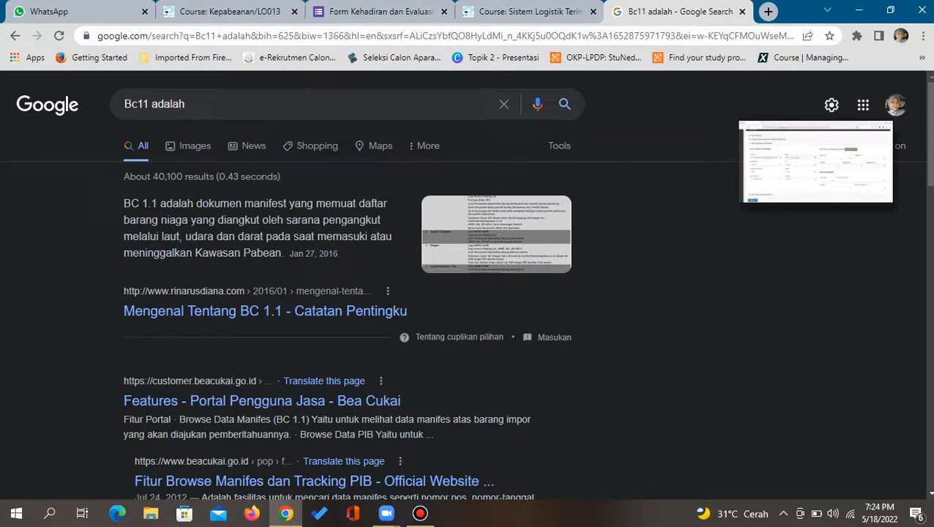
{"action": "mouse_move", "coordinate": [828, 172]}
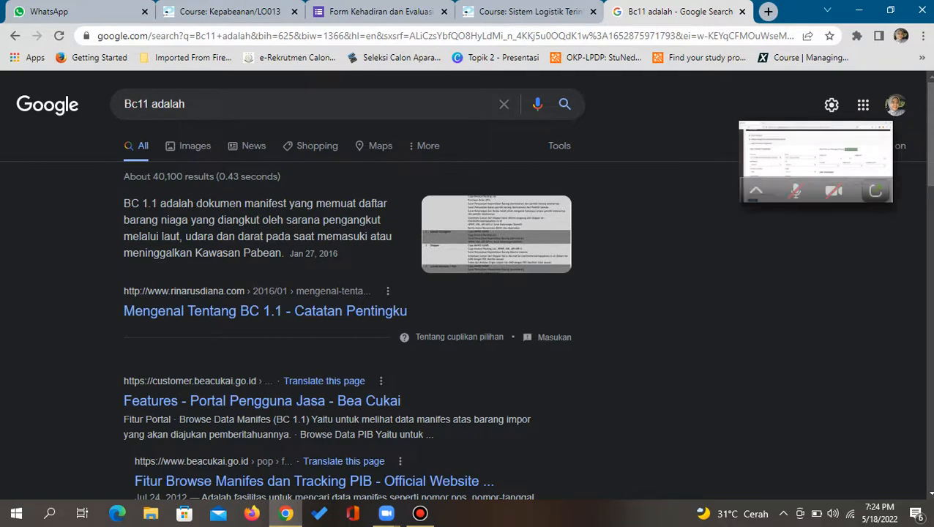
{"action": "left_click", "coordinate": [874, 191]}
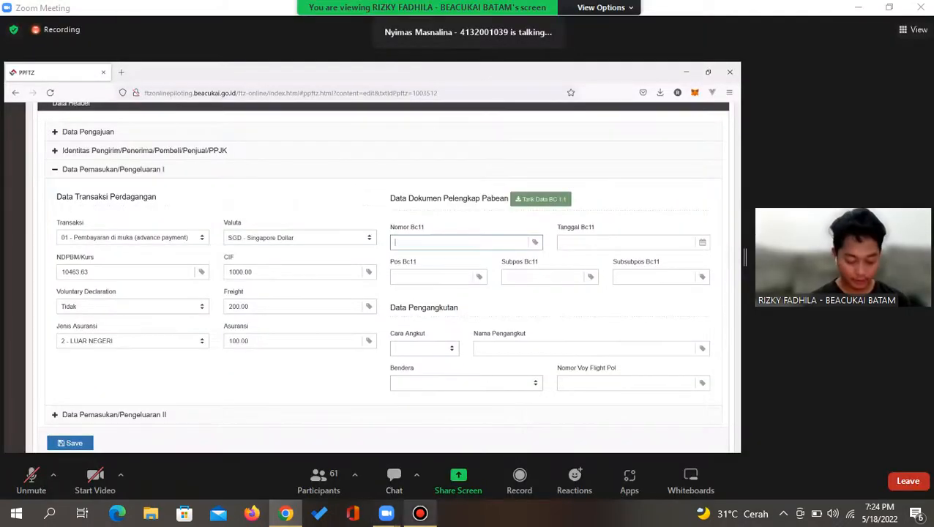
Shrink the Zoom meeting again so the 'Bc11 adalah' results show
{"action": "left_click", "coordinate": [420, 514]}
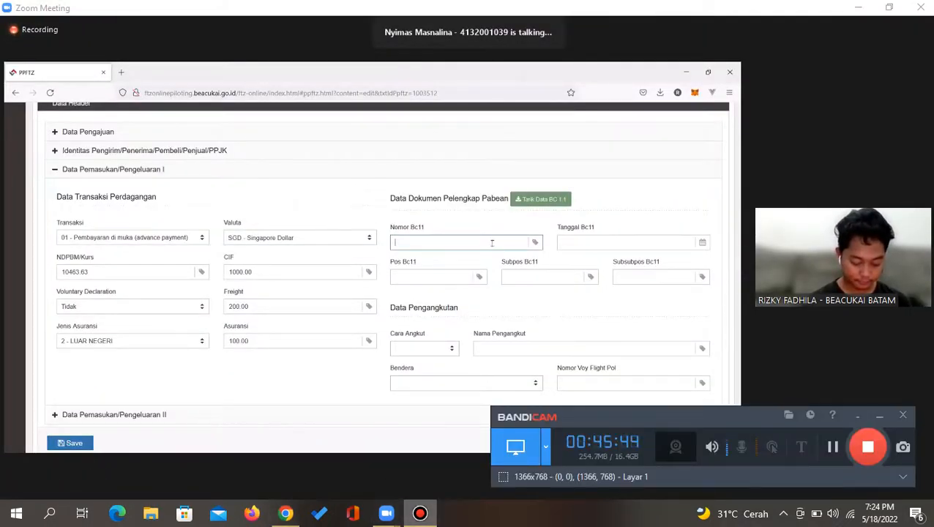
{"action": "left_click", "coordinate": [419, 513]}
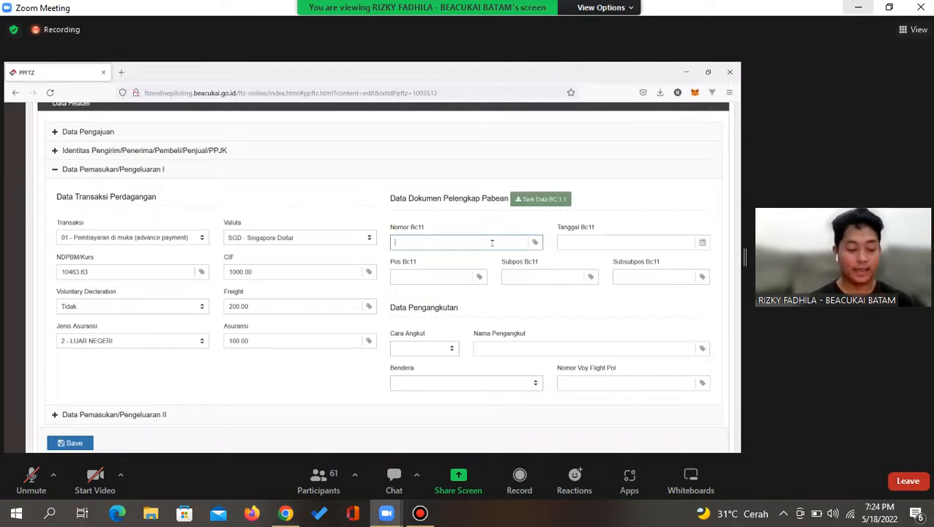
{"action": "left_click", "coordinate": [420, 513]}
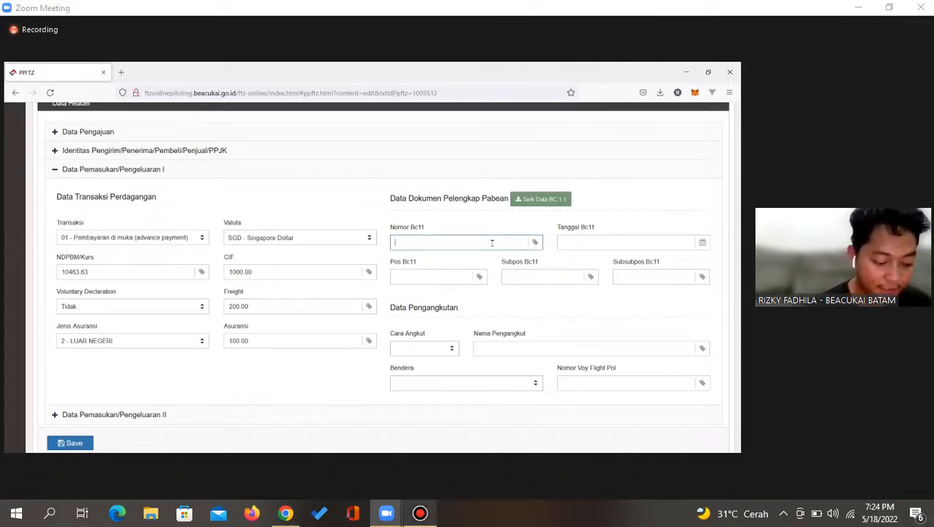
{"action": "left_click", "coordinate": [881, 416]}
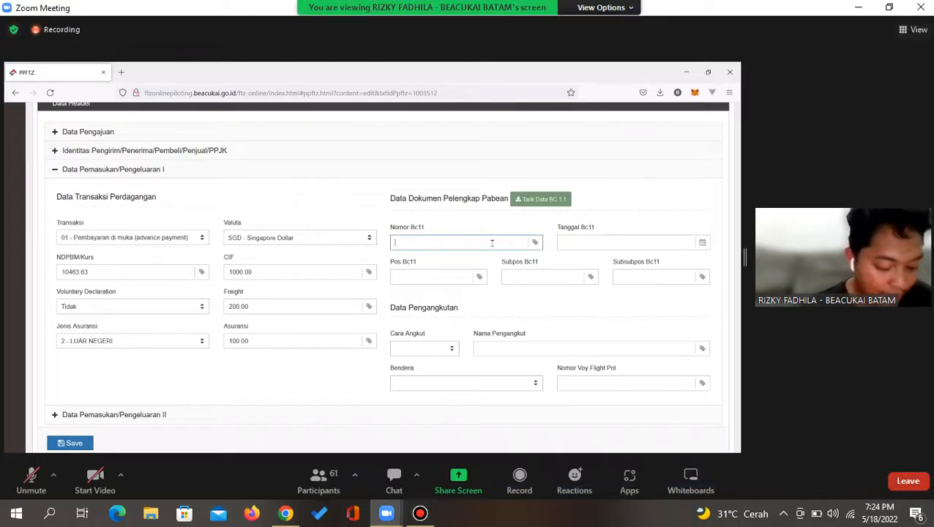
{"action": "left_click", "coordinate": [859, 7]}
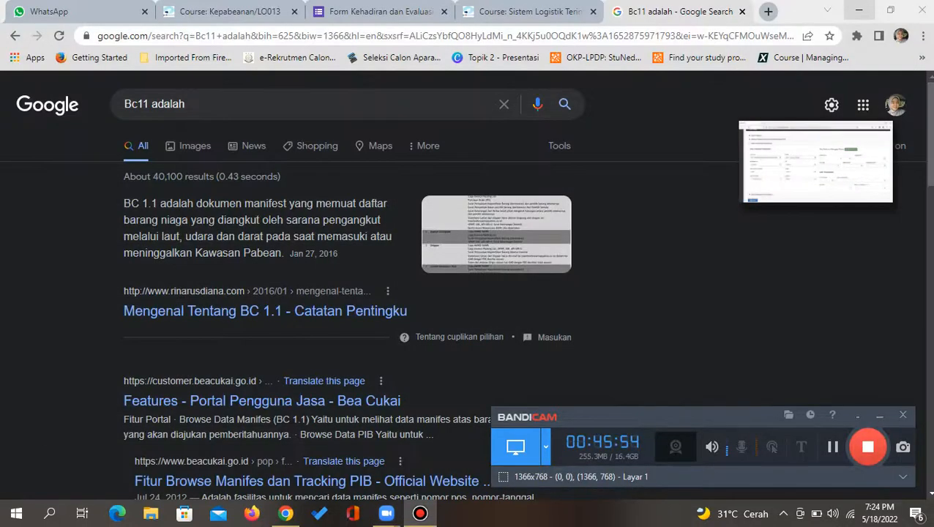
Restore the floating Zoom thumbnail to the full meeting showing the PPFTZ form
{"action": "left_click", "coordinate": [876, 190]}
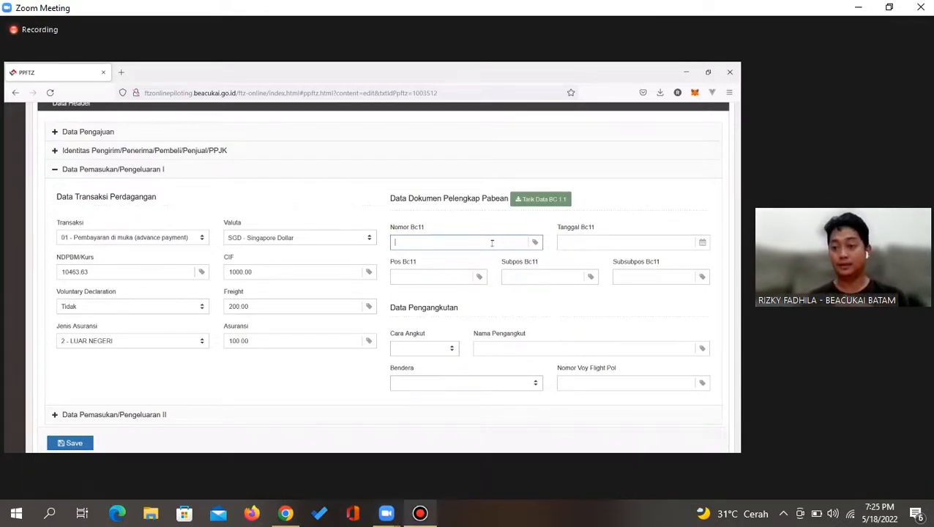
Open the Tarik Data BC 1.1 dialog beside Data Dokumen Pelengkap Pabean
{"action": "left_click", "coordinate": [420, 513]}
{"action": "left_click", "coordinate": [880, 416]}
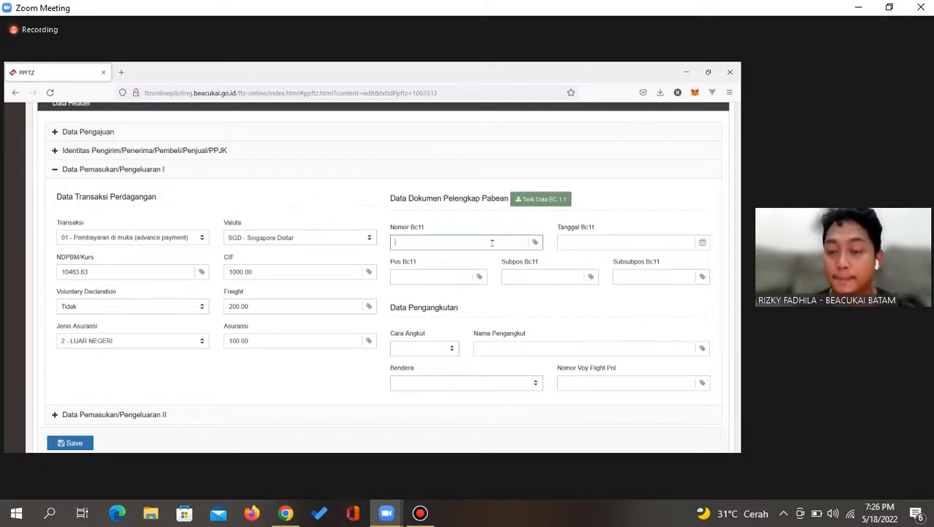
{"action": "left_click", "coordinate": [523, 208]}
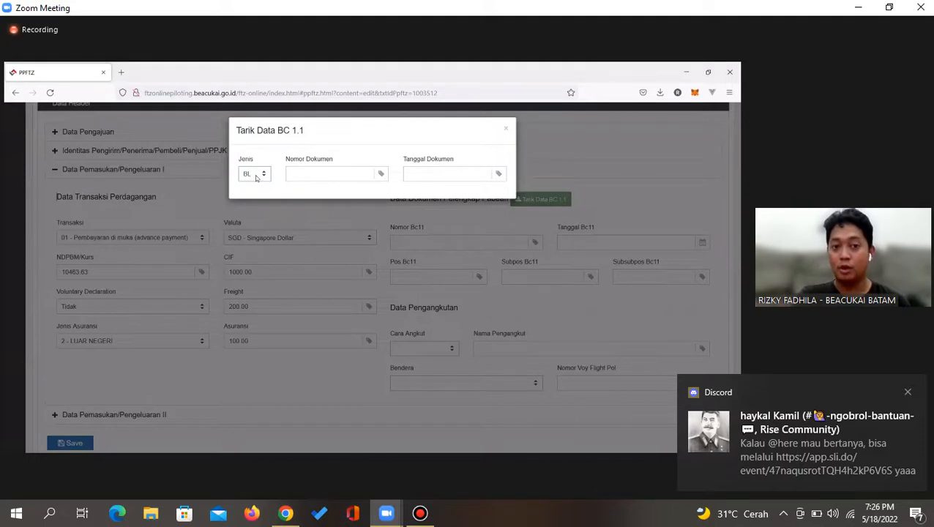
Save the BC 1.1 pull with Jenis BL, Nomor Dokumen BL123 and date 11-05-2022
{"action": "left_click", "coordinate": [256, 178]}
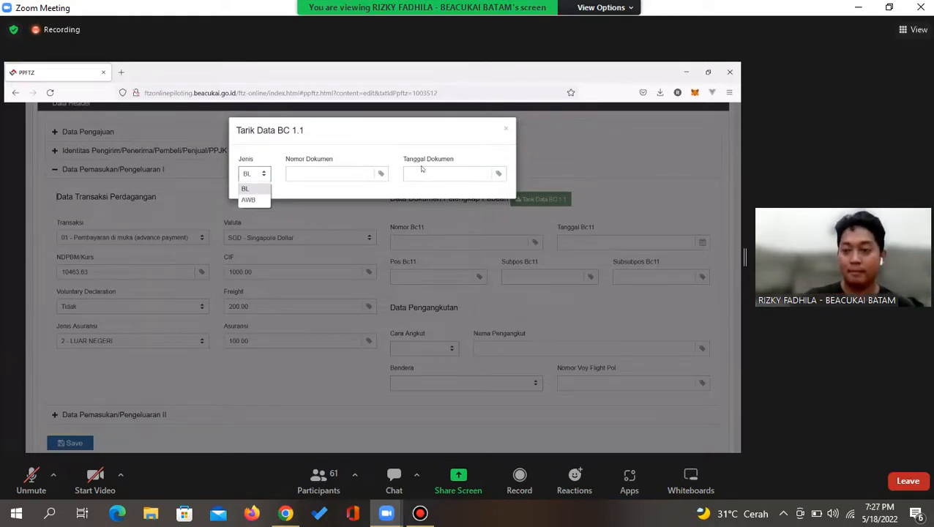
{"action": "right_click", "coordinate": [337, 173]}
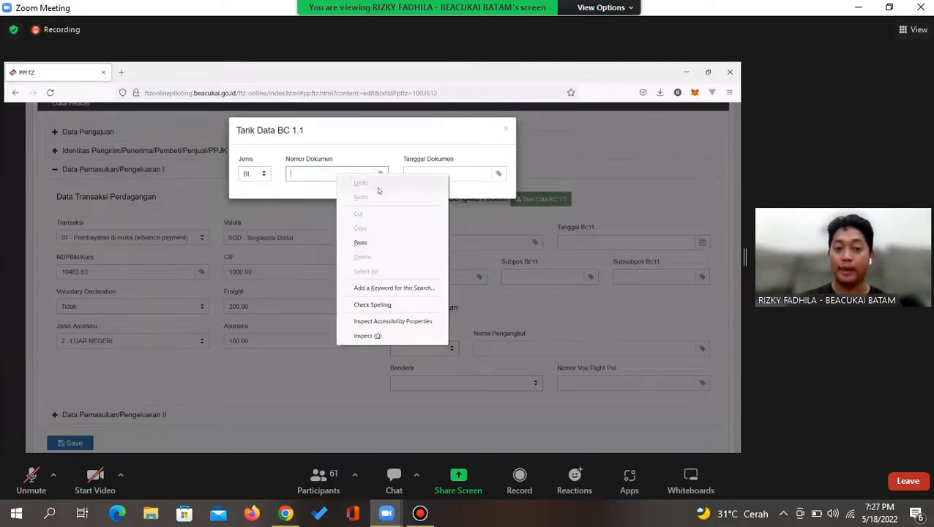
{"action": "left_click", "coordinate": [312, 176]}
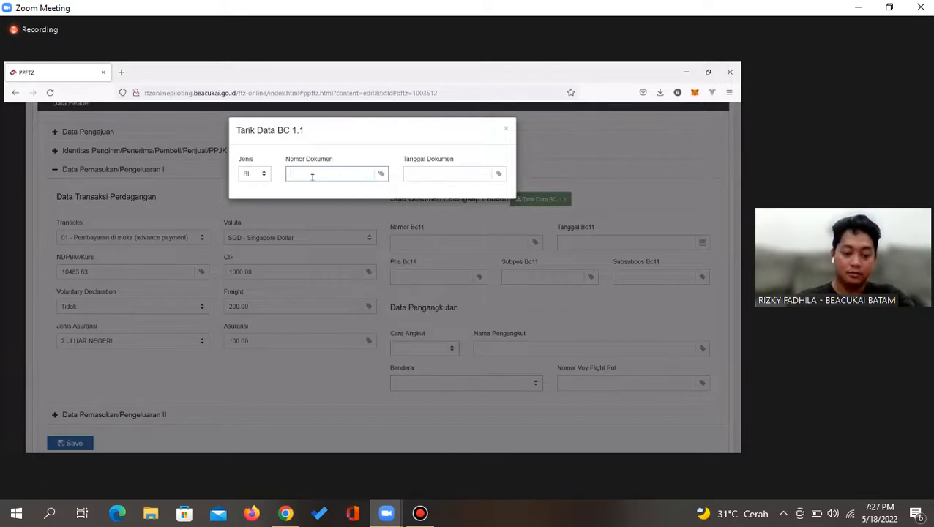
{"action": "type", "text": "BL123"}
{"action": "left_click", "coordinate": [428, 173]}
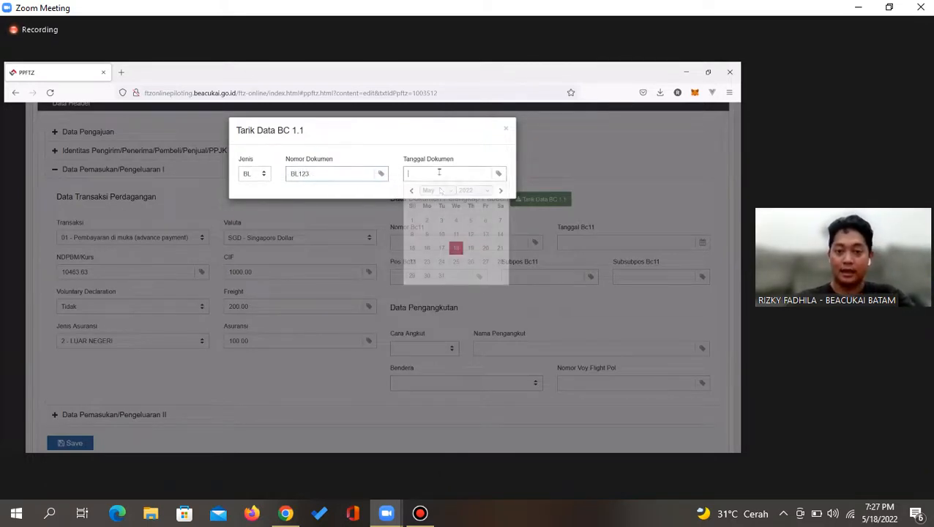
{"action": "left_click", "coordinate": [457, 234]}
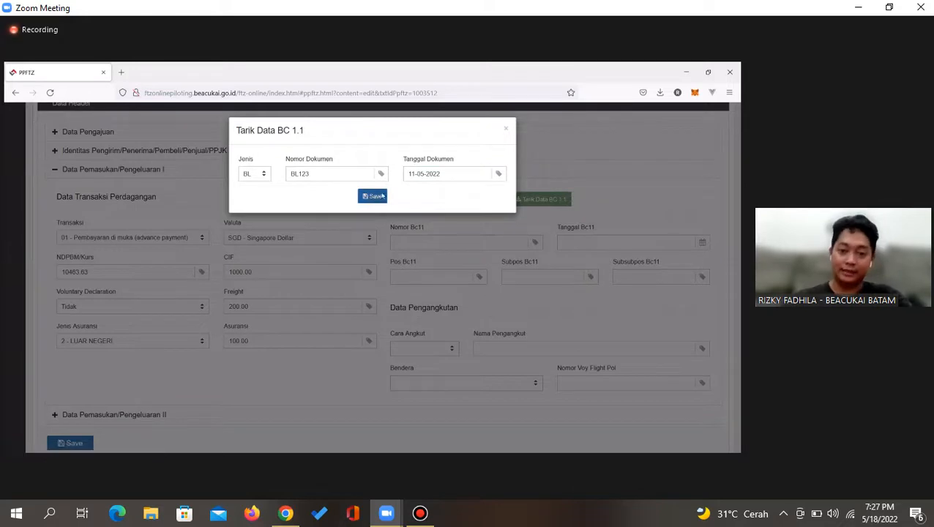
{"action": "left_click", "coordinate": [506, 129]}
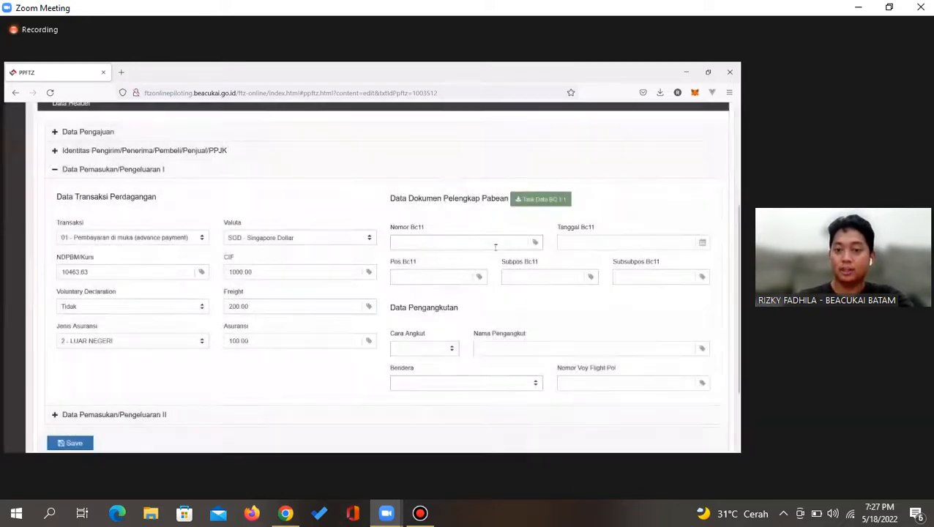
{"action": "left_click", "coordinate": [461, 243]}
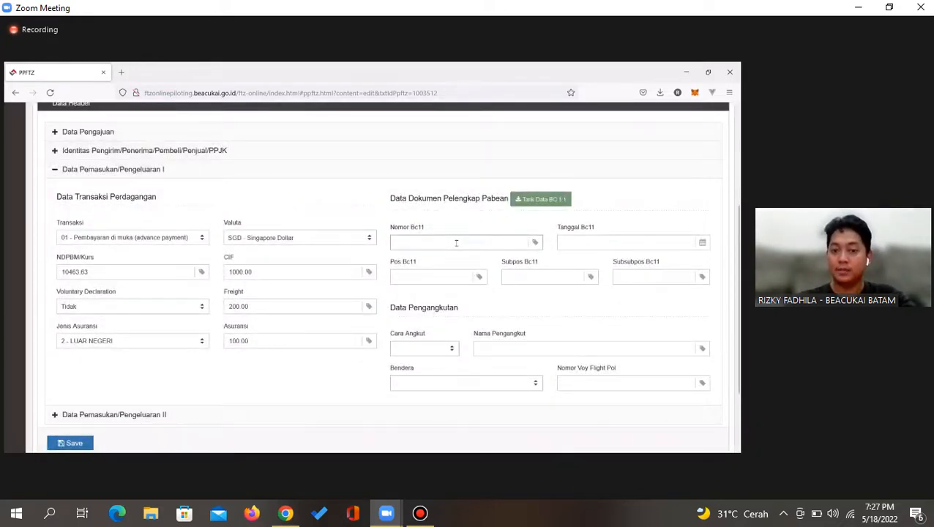
{"action": "key", "text": "Tab"}
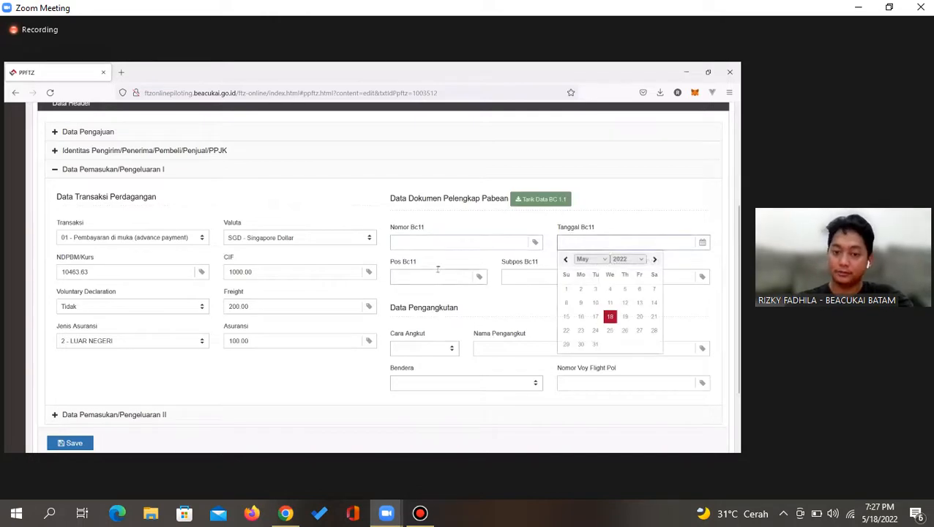
{"action": "key", "text": "Tab"}
{"action": "left_click", "coordinate": [447, 244]}
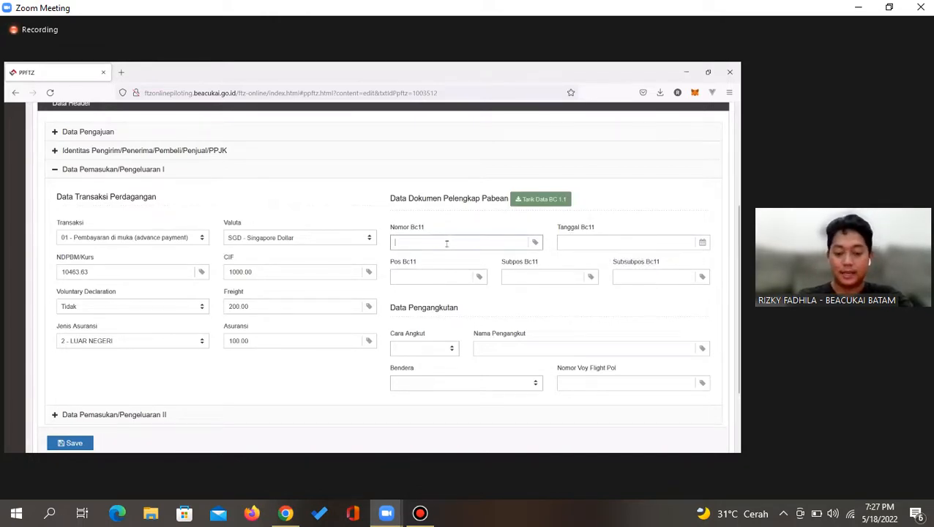
{"action": "type", "text": "0101"}
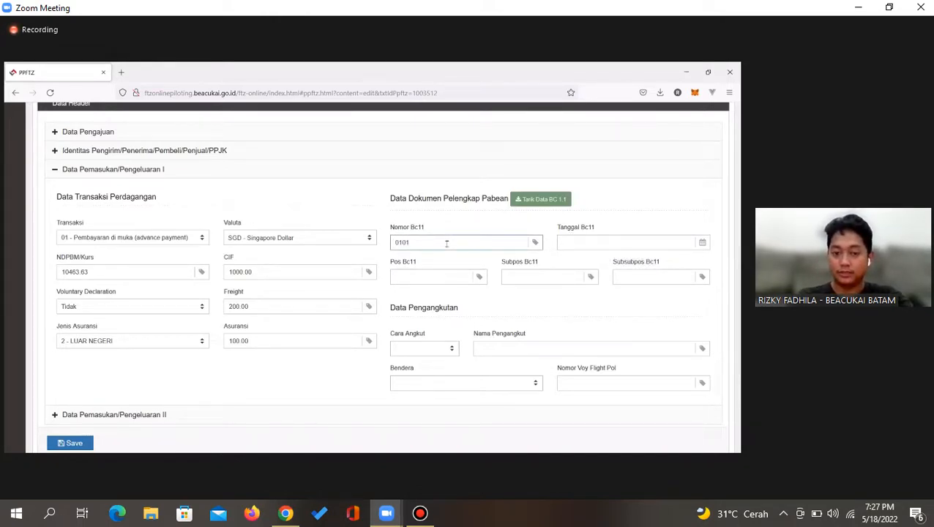
{"action": "type", "text": "00"}
{"action": "key", "text": "Tab"}
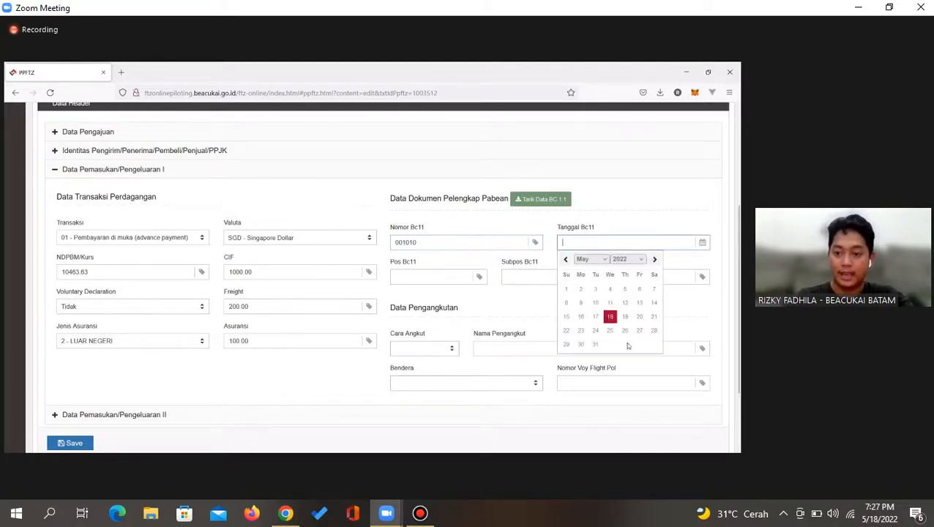
{"action": "left_click", "coordinate": [594, 318]}
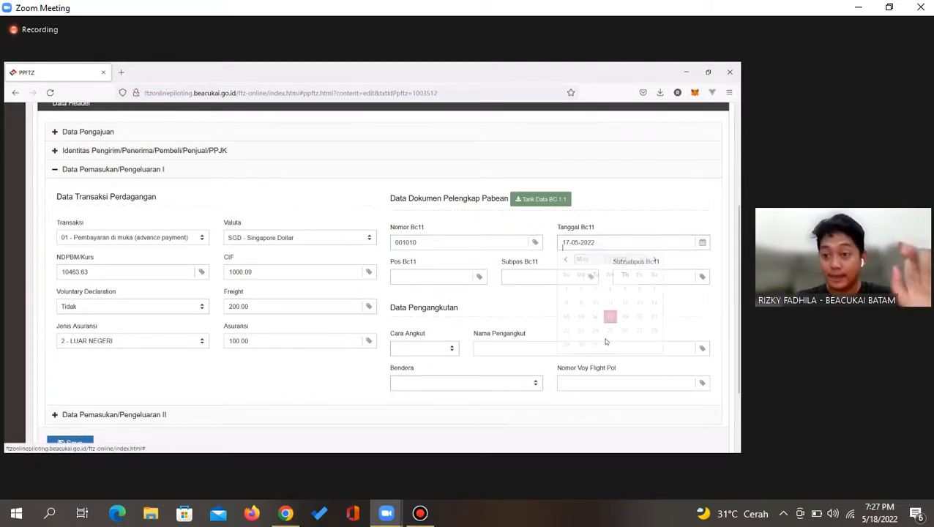
Set Pos Bc11 to 0001 and Subpos Bc11 to 0000
{"action": "left_click", "coordinate": [406, 273]}
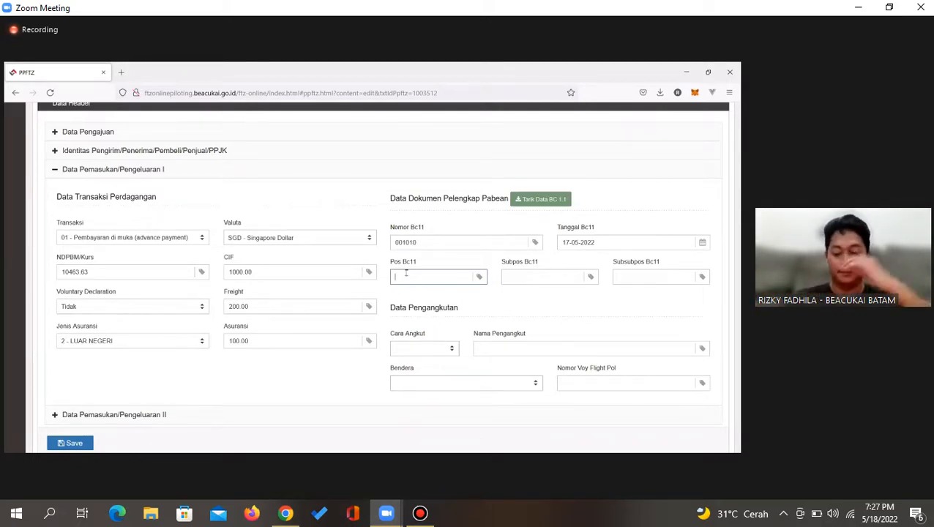
{"action": "type", "text": "0001"}
{"action": "key", "text": "Tab"}
{"action": "type", "text": "0000"}
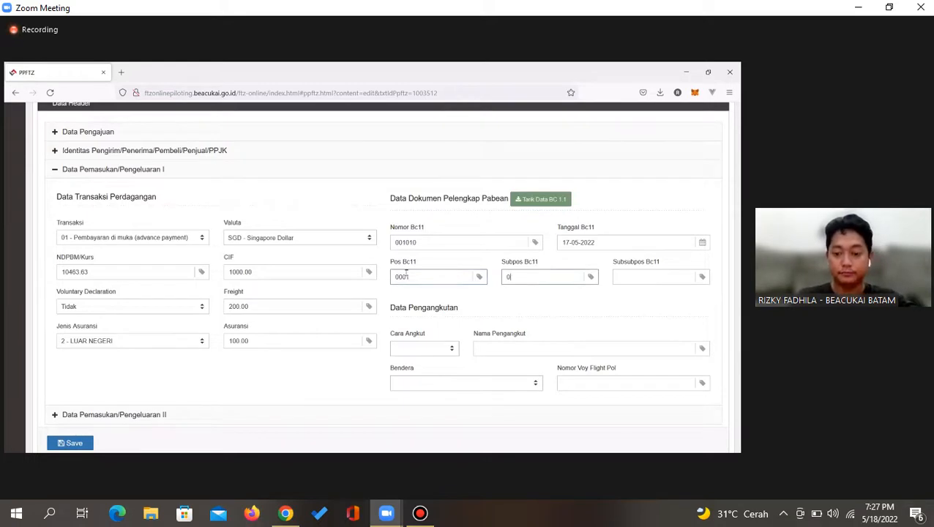
{"action": "key", "text": "Tab"}
Fill Subsubpos Bc11 with 0000 and set Cara Angkut to 1 - LAUT
{"action": "type", "text": "0000"}
{"action": "scroll", "coordinate": [406, 275], "scroll_direction": "down", "scroll_amount": 2}
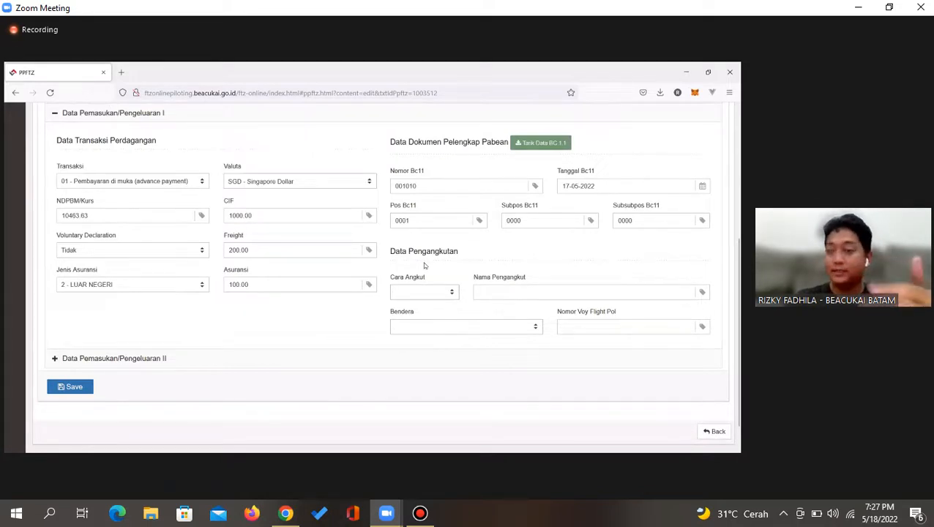
{"action": "right_click", "coordinate": [409, 293]}
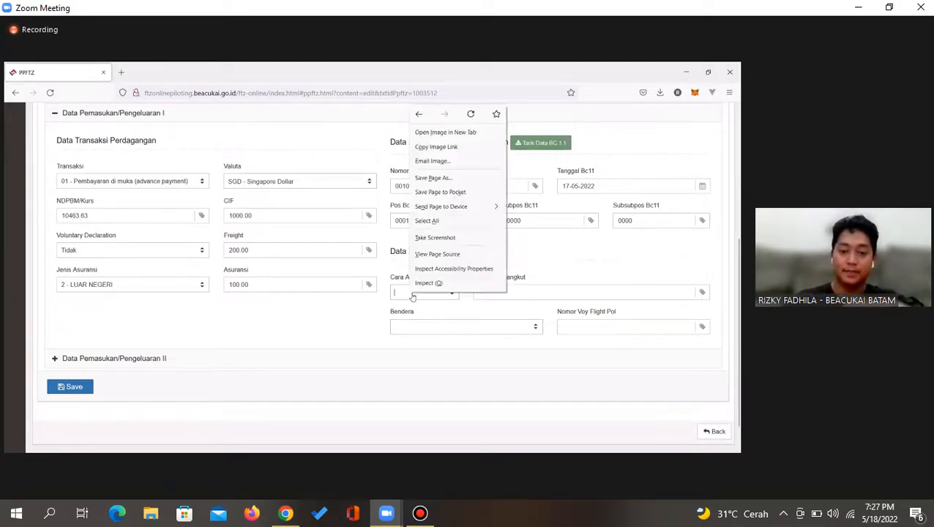
{"action": "left_click", "coordinate": [407, 294]}
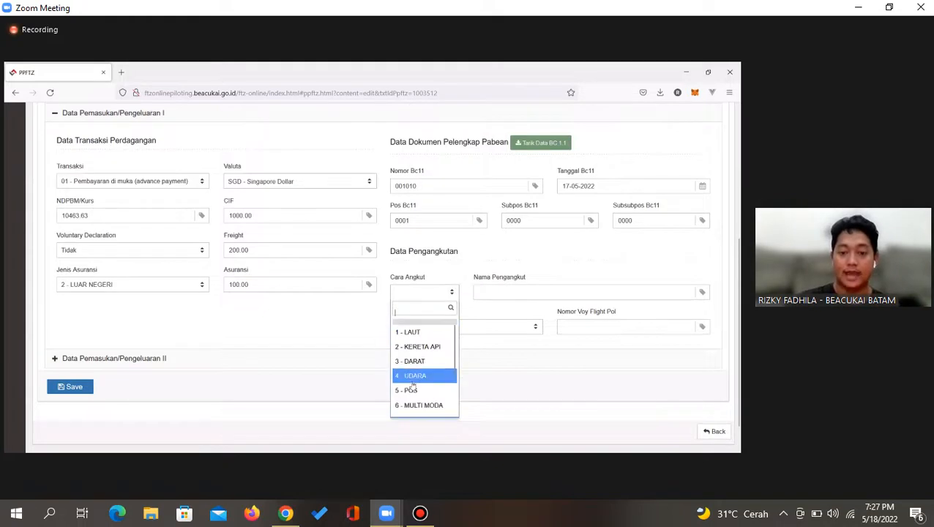
{"action": "scroll", "coordinate": [412, 380], "scroll_direction": "down", "scroll_amount": 2}
{"action": "scroll", "coordinate": [412, 384], "scroll_direction": "up", "scroll_amount": 2}
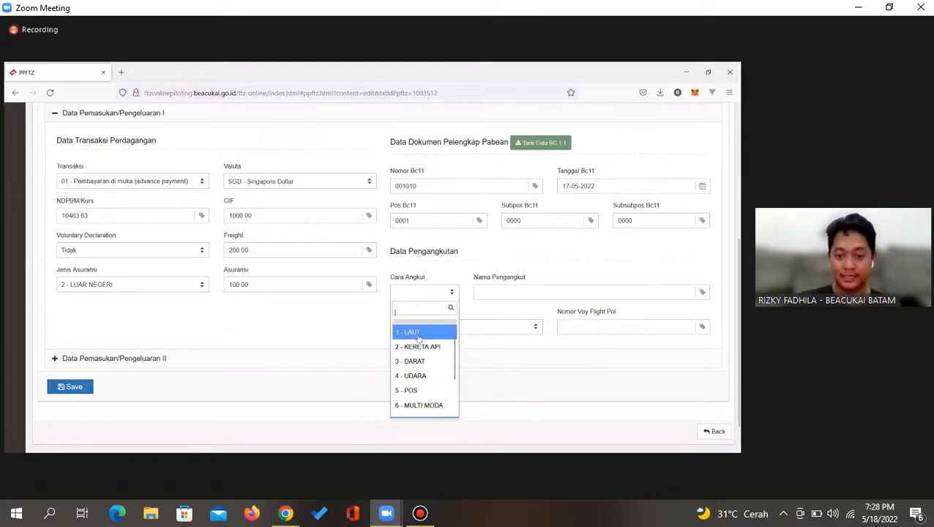
{"action": "left_click", "coordinate": [410, 331]}
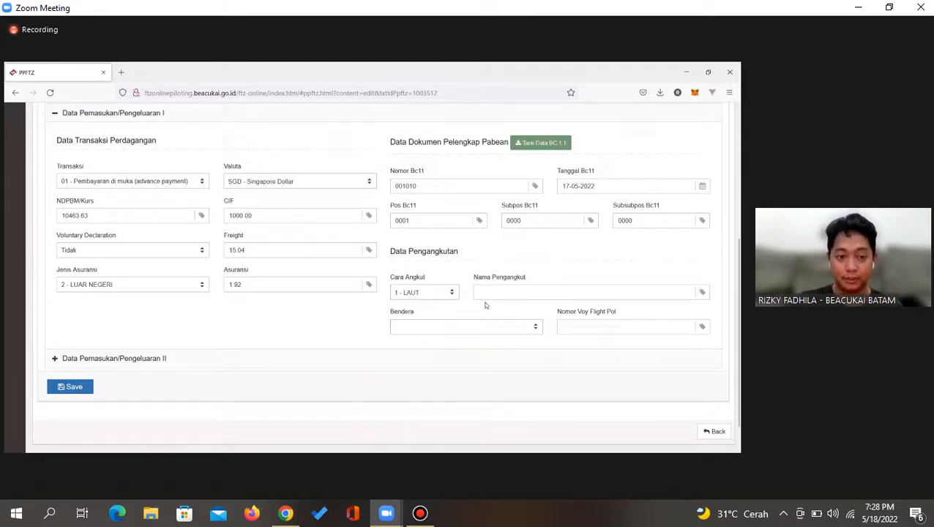
{"action": "left_click", "coordinate": [414, 294]}
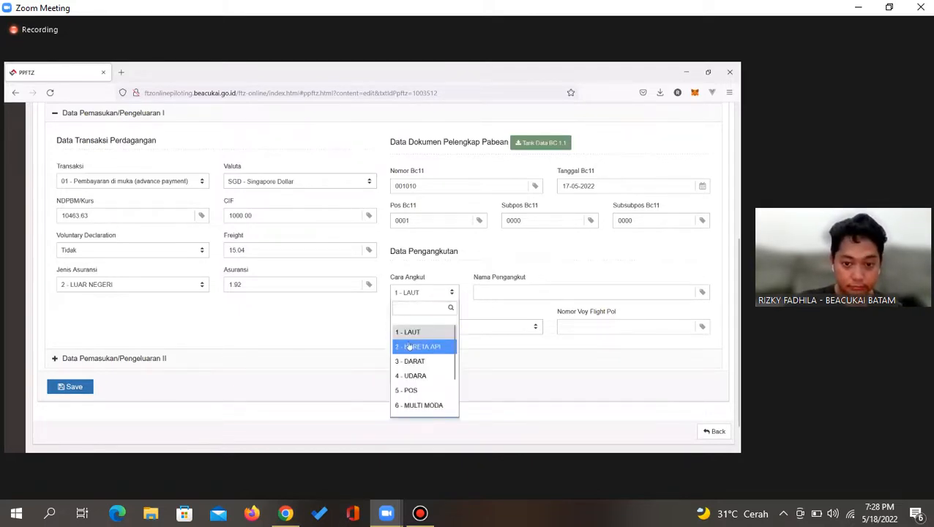
{"action": "left_click", "coordinate": [415, 346]}
{"action": "left_click", "coordinate": [417, 293]}
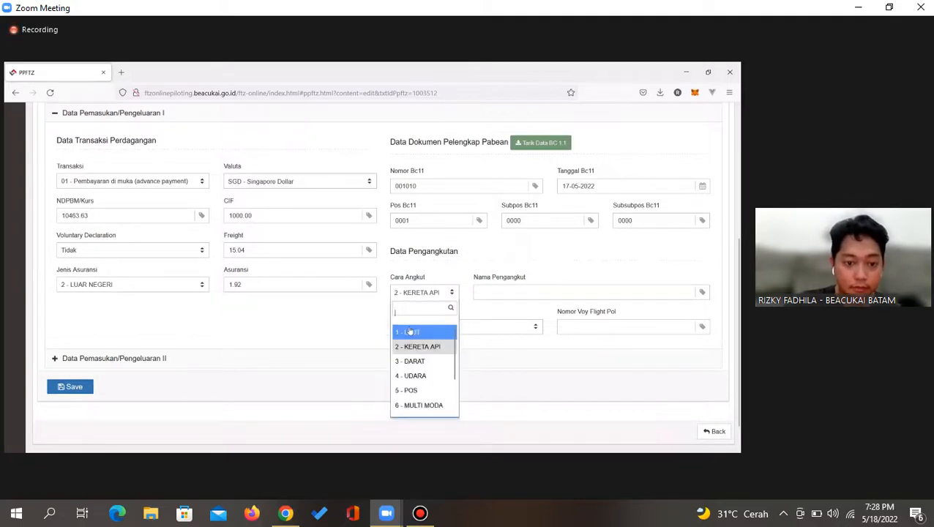
{"action": "left_click", "coordinate": [411, 332]}
Enter carrier name MV COBA COBA with vessel flag SG - SINGAPORE
{"action": "left_click", "coordinate": [542, 289]}
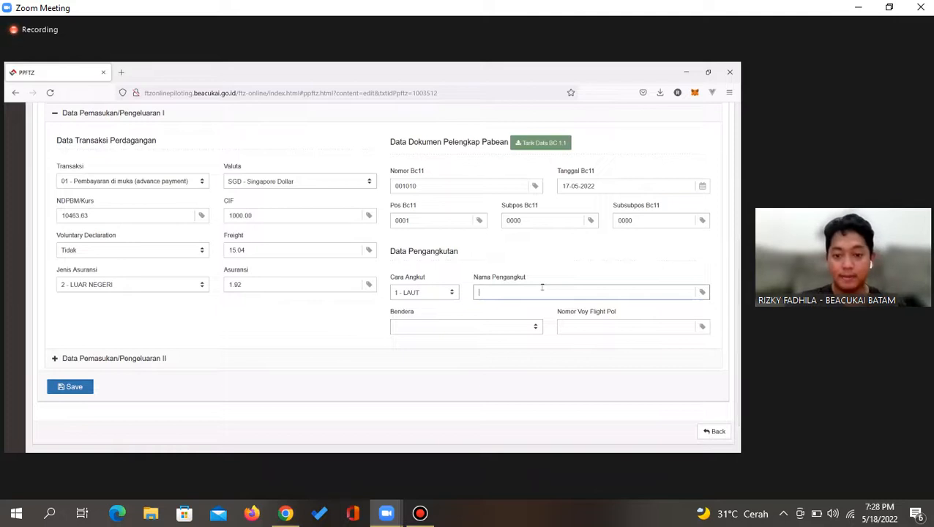
{"action": "type", "text": "MV"}
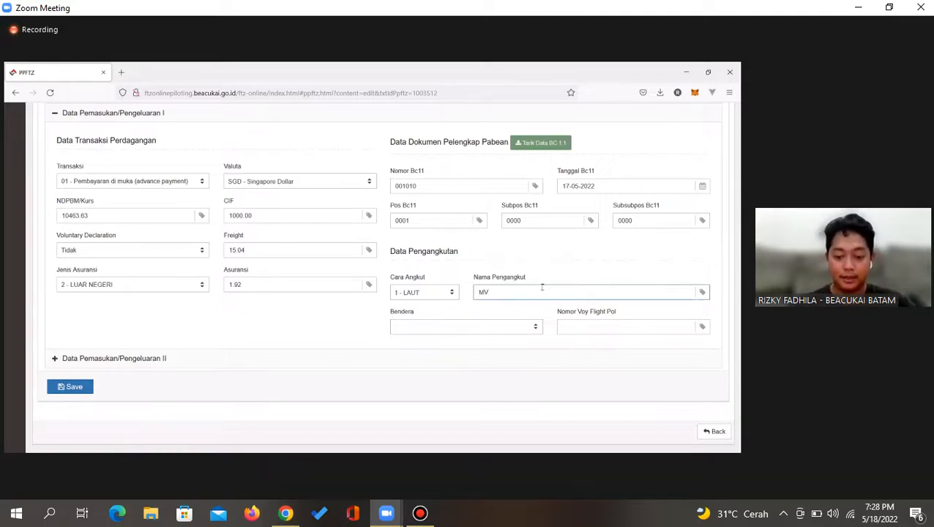
{"action": "type", "text": " COBA COBA"}
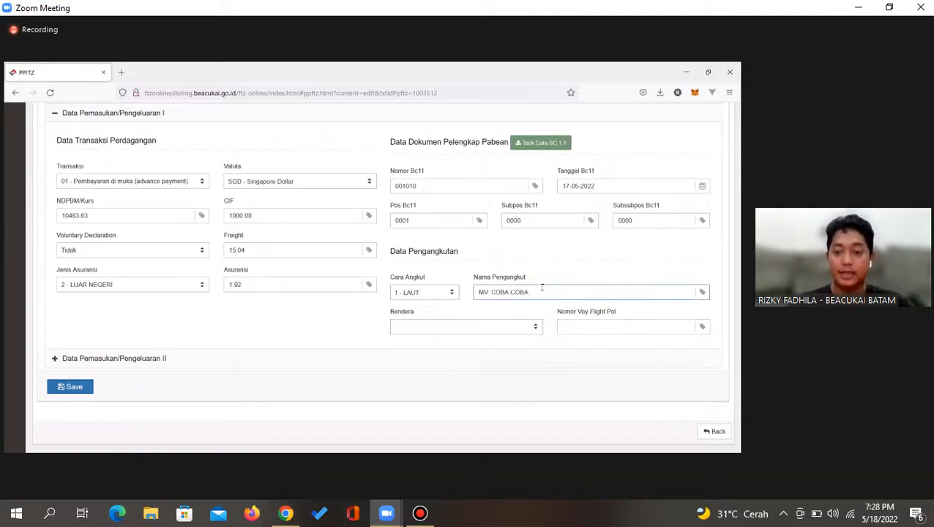
{"action": "key", "text": "Tab"}
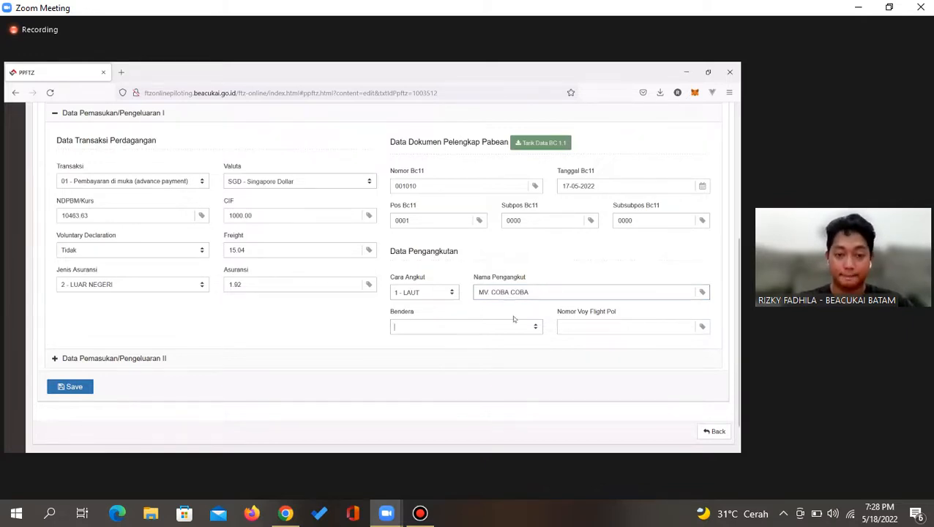
{"action": "left_click", "coordinate": [457, 326]}
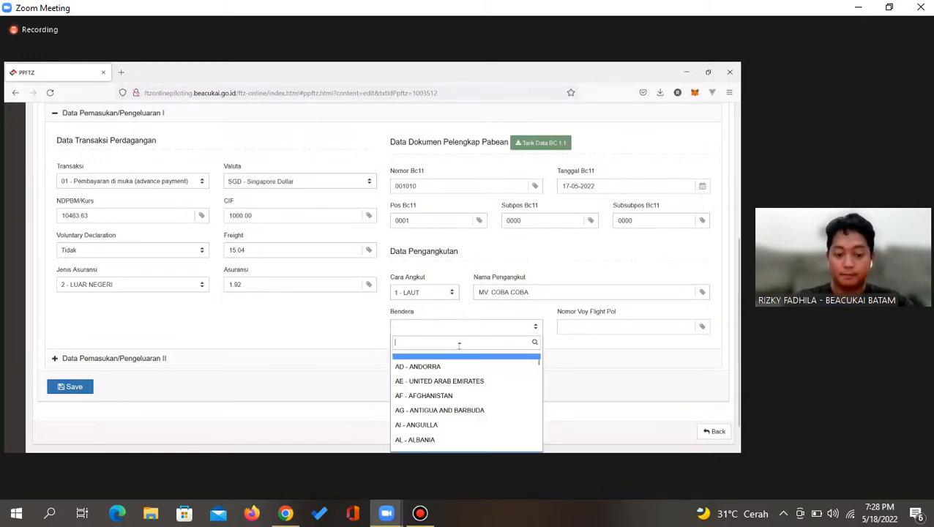
{"action": "type", "text": "SGD"}
{"action": "key", "text": "BackSpace"}
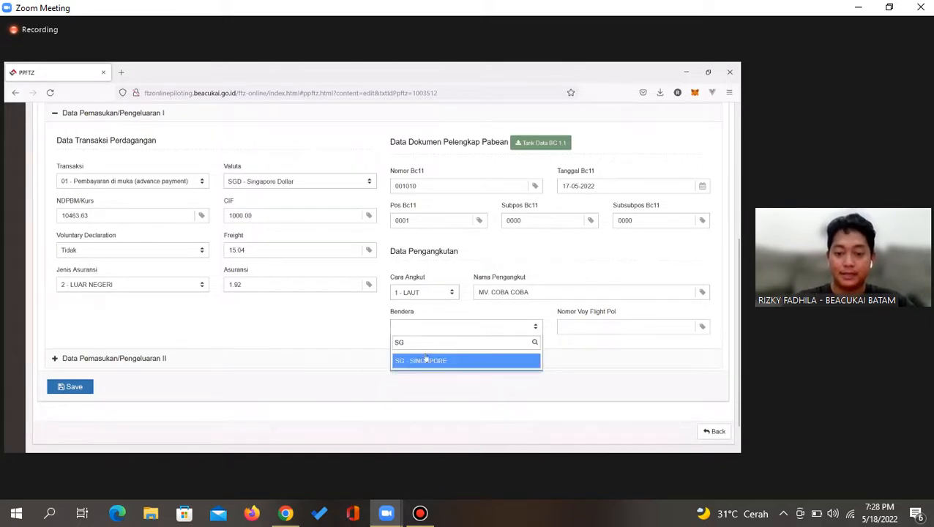
{"action": "key", "text": "Return"}
Enter voyage number 111
{"action": "left_click", "coordinate": [579, 330]}
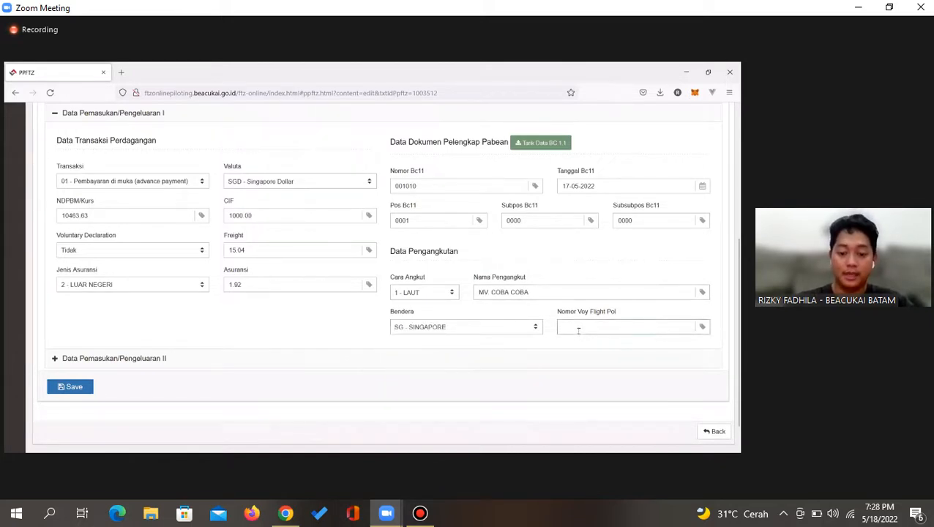
{"action": "type", "text": "111"}
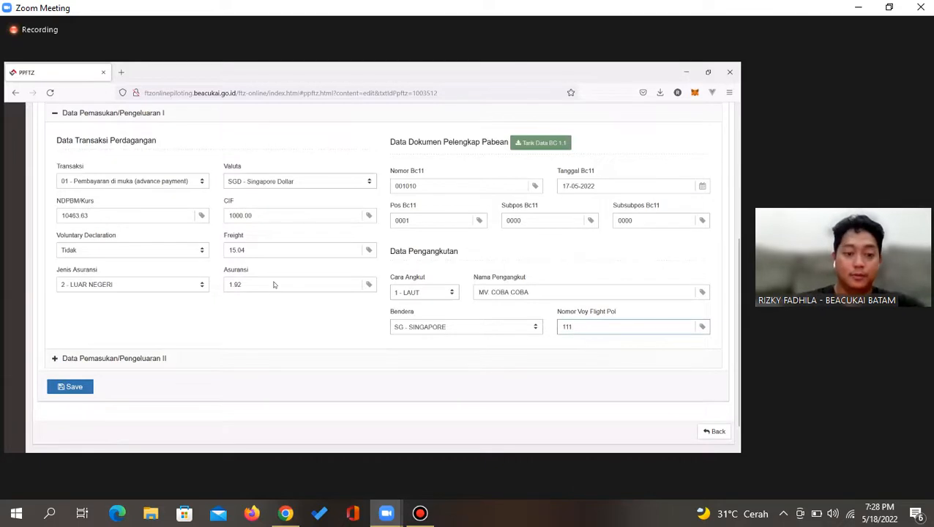
{"action": "left_click", "coordinate": [268, 337]}
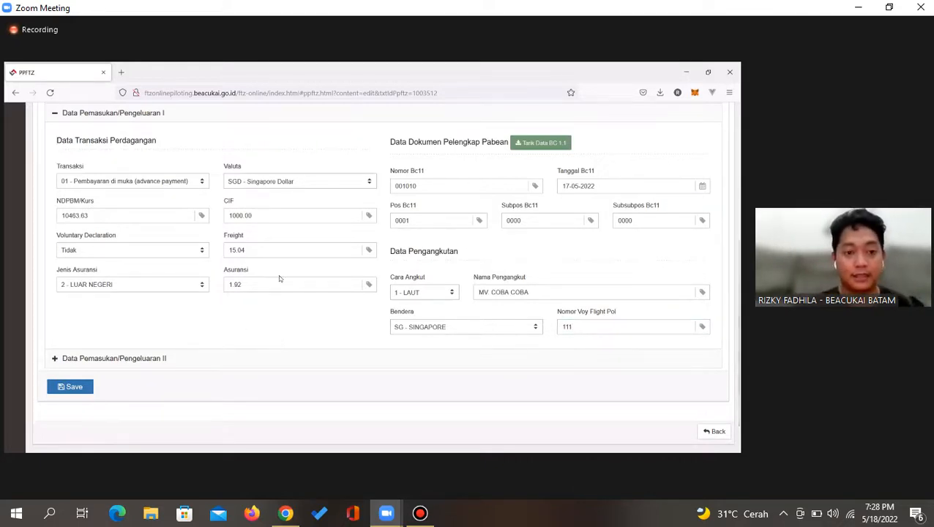
{"action": "left_click", "coordinate": [264, 251]}
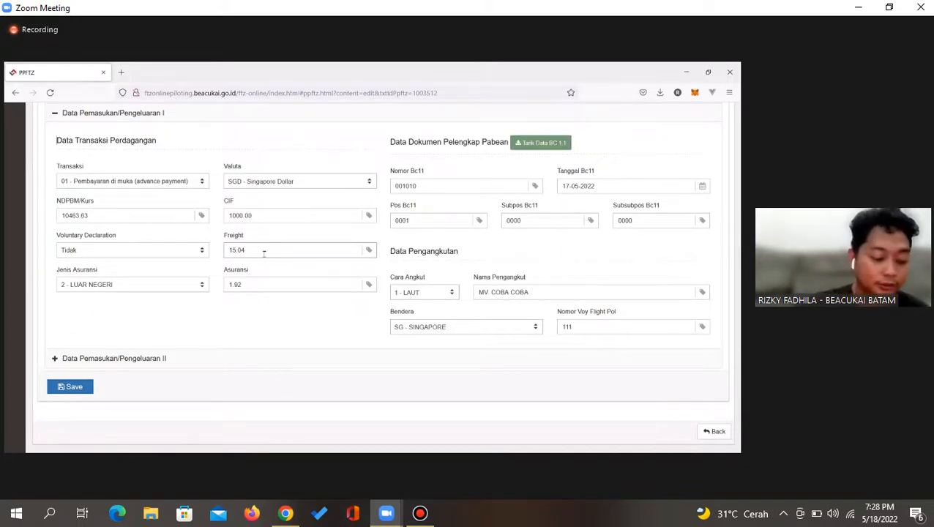
Leave Cara Angkut at 1 - LAUT after trying 4 - UDARA, and expand Data Pemasukan/Pengeluaran II
{"action": "left_click", "coordinate": [430, 294]}
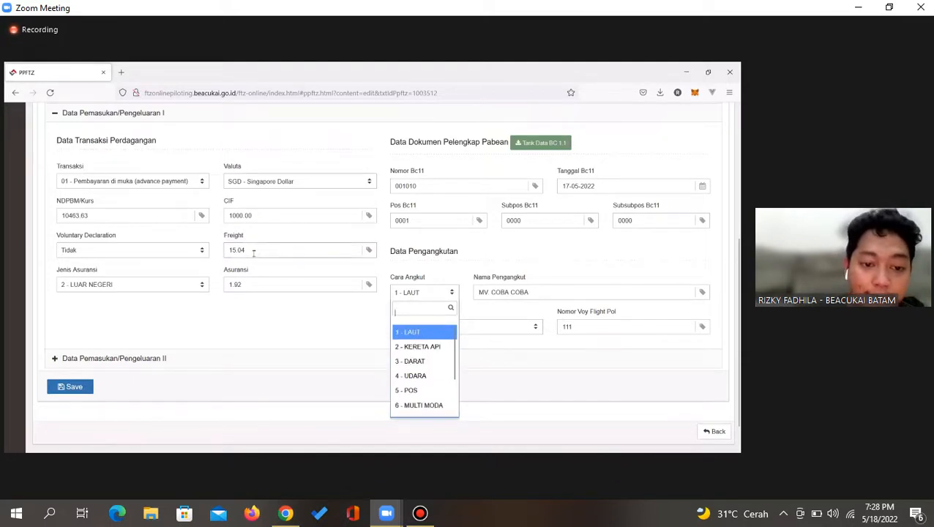
{"action": "left_click", "coordinate": [445, 376]}
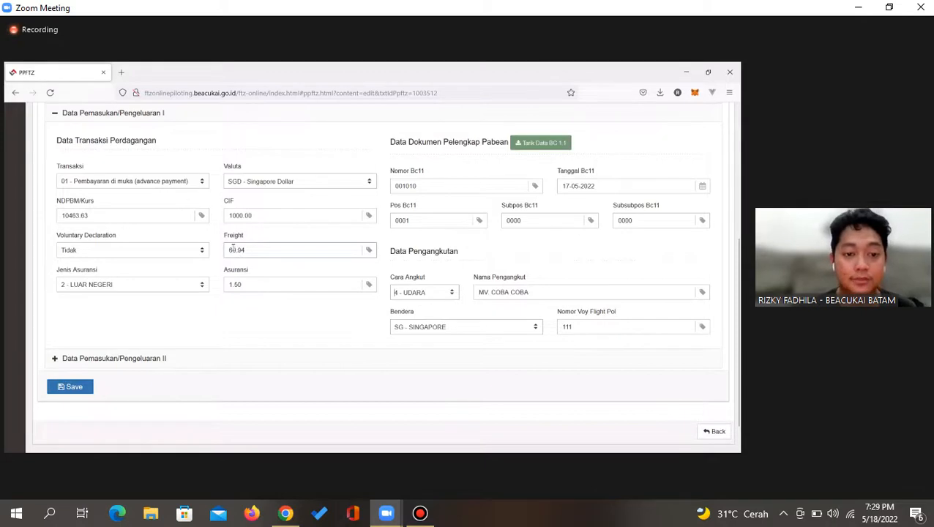
{"action": "left_click", "coordinate": [399, 292]}
{"action": "left_click", "coordinate": [413, 332]}
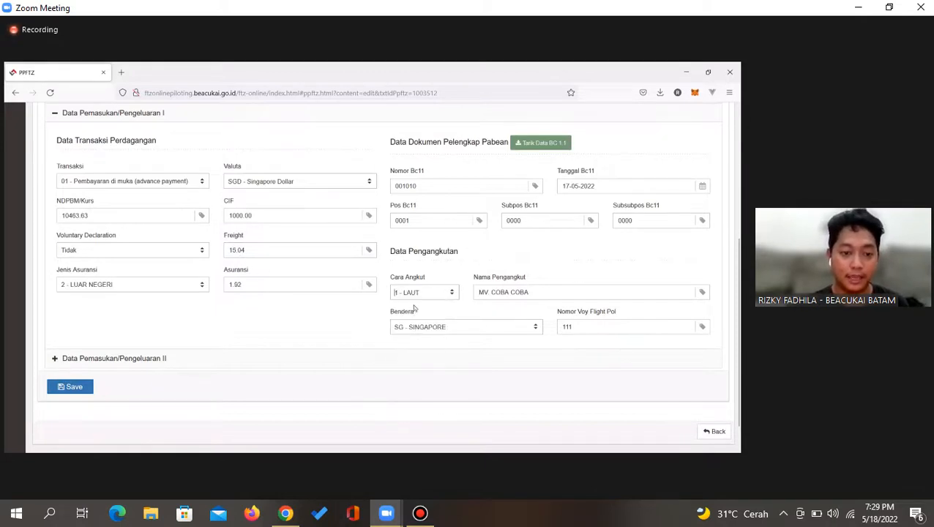
{"action": "left_click", "coordinate": [411, 294]}
{"action": "left_click", "coordinate": [410, 375]}
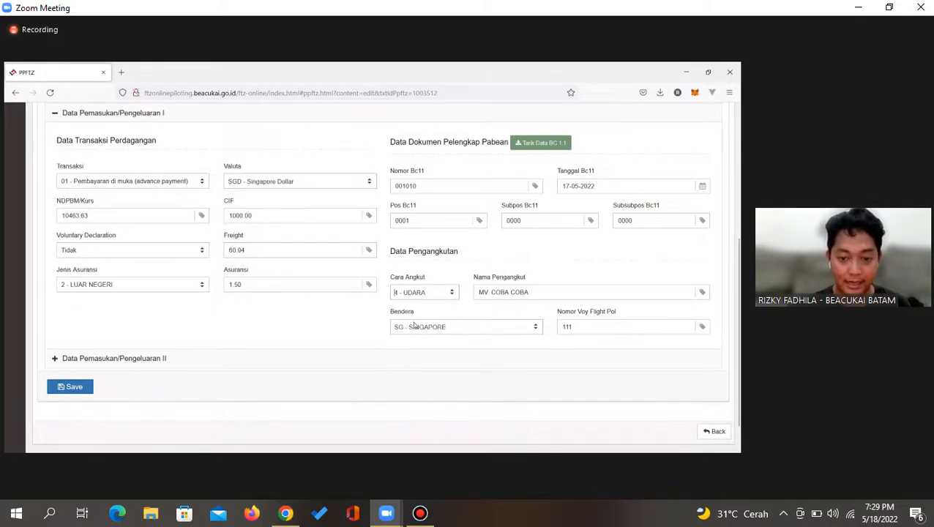
{"action": "left_click", "coordinate": [408, 301]}
{"action": "left_click", "coordinate": [411, 333]}
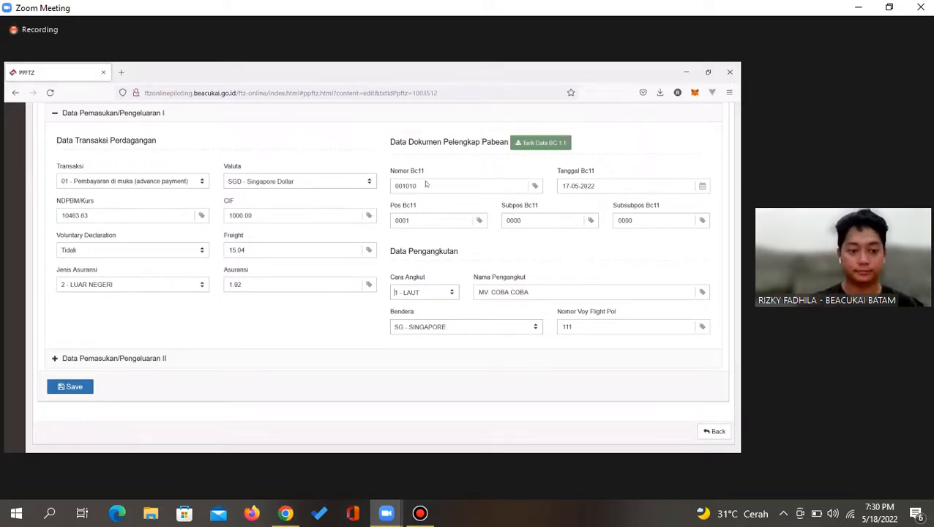
{"action": "left_click", "coordinate": [316, 363]}
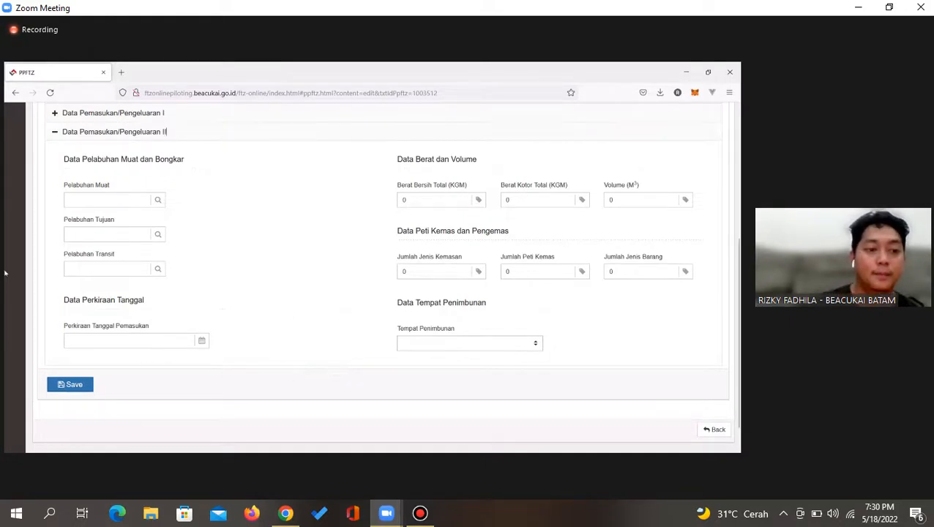
Search ports by Nama Pelabuhan for 'SINGA' and pick SINGAPORE as Pelabuhan Muat
{"action": "left_click", "coordinate": [102, 205]}
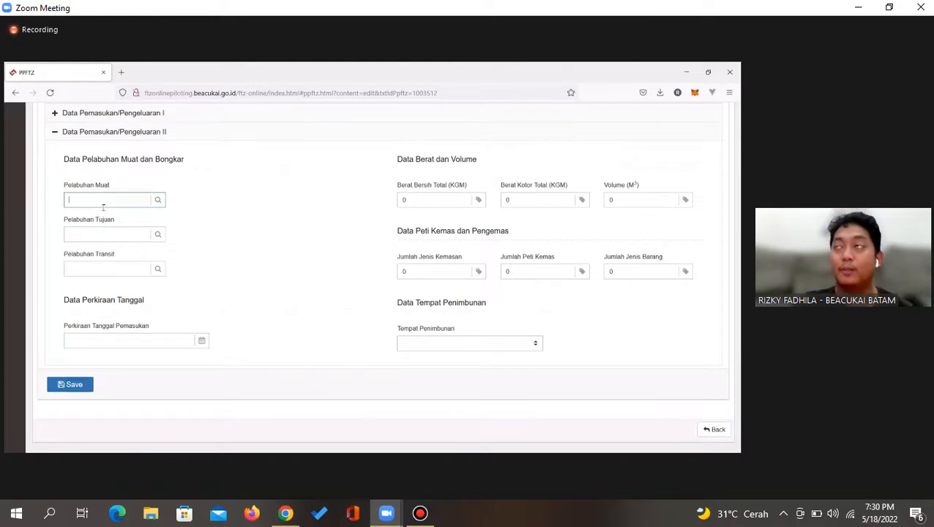
{"action": "left_click", "coordinate": [103, 205]}
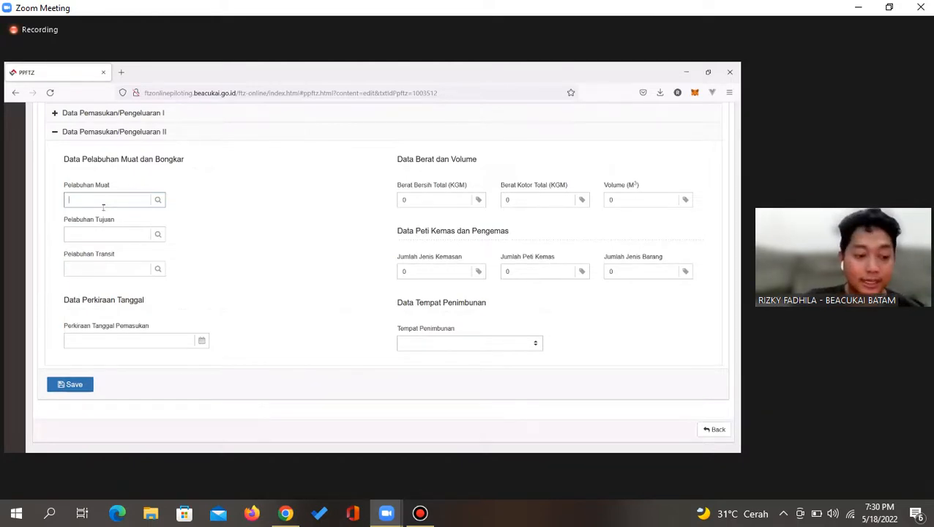
{"action": "left_click", "coordinate": [157, 200]}
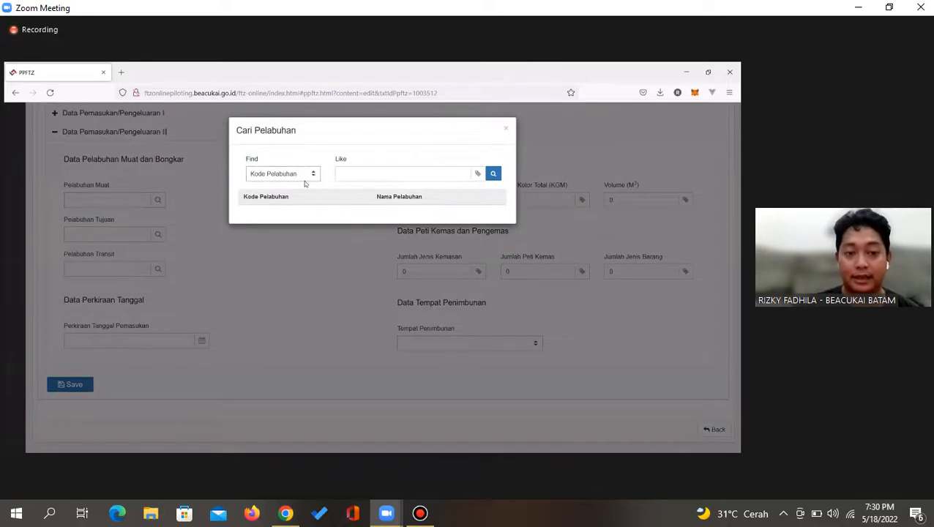
{"action": "left_click", "coordinate": [303, 178]}
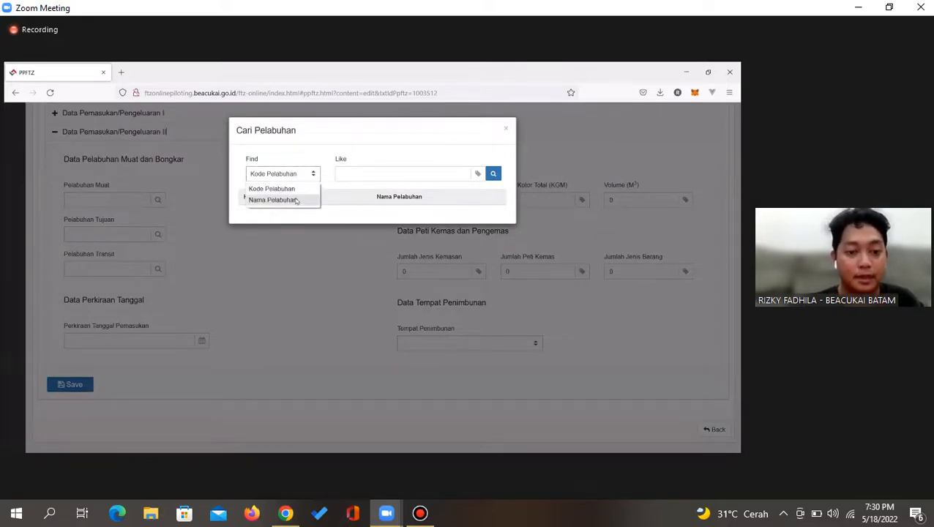
{"action": "left_click", "coordinate": [296, 200]}
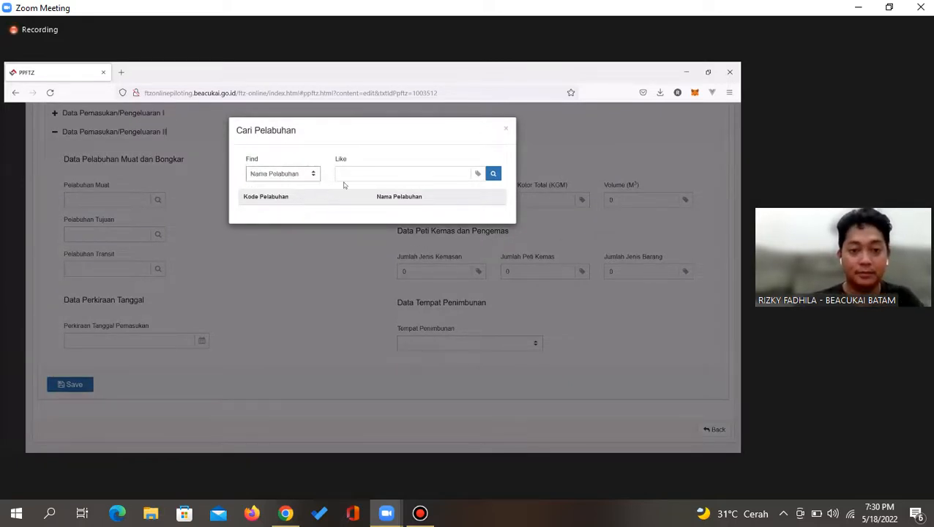
{"action": "left_click", "coordinate": [363, 178]}
{"action": "type", "text": "sa"}
{"action": "key", "text": "BackSpace"}
{"action": "key", "text": "BackSpace"}
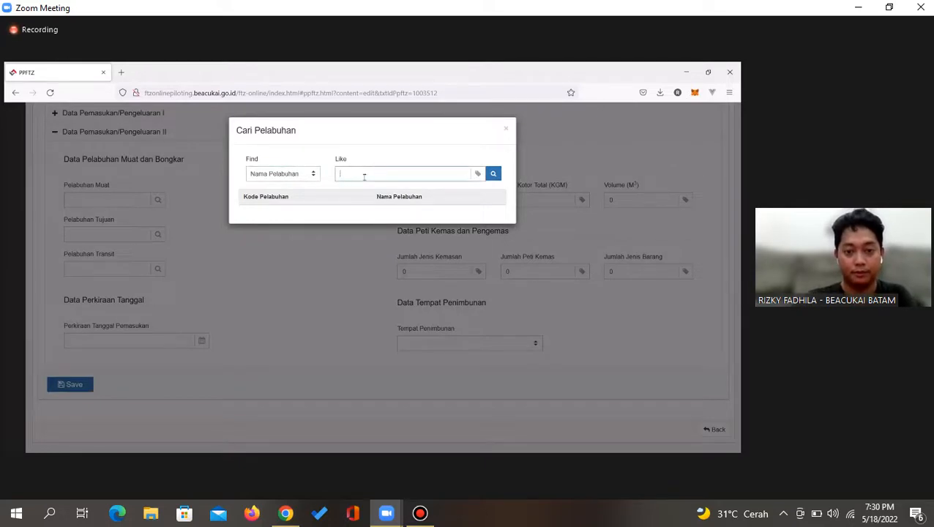
{"action": "type", "text": "SINGA"}
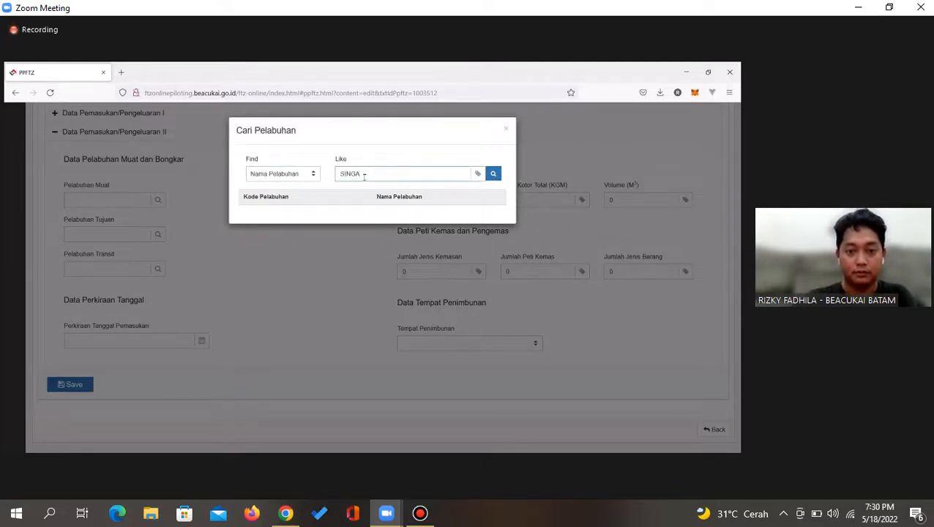
{"action": "left_click", "coordinate": [492, 174]}
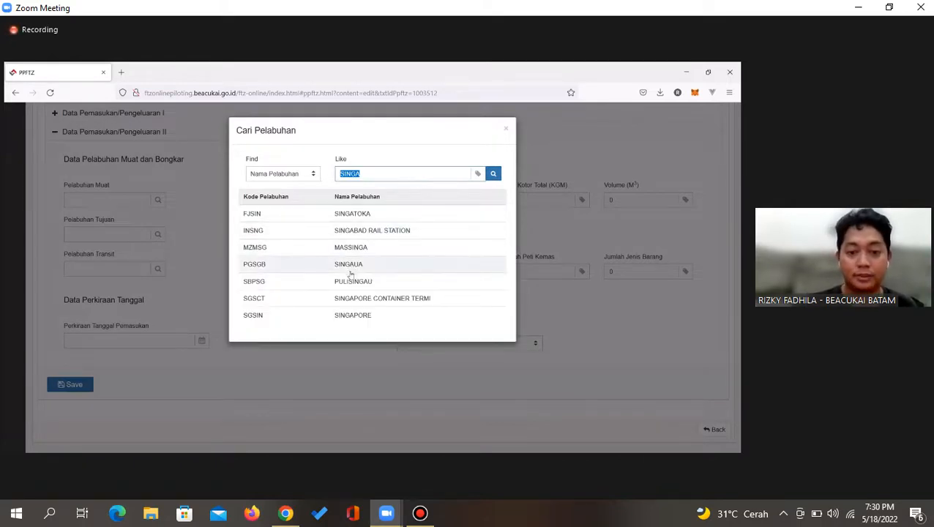
{"action": "left_click", "coordinate": [349, 316]}
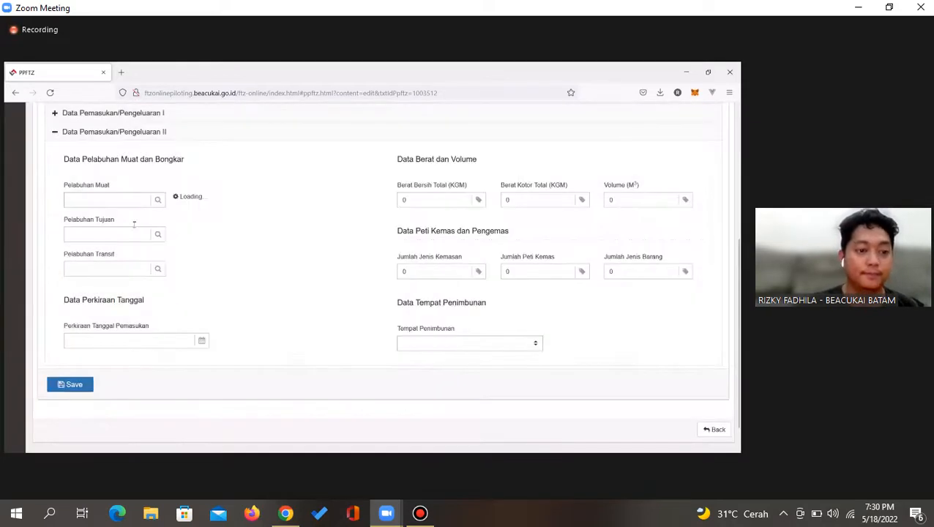
Enter IDBTU as the Pelabuhan Tujuan destination port
{"action": "left_click", "coordinate": [108, 235]}
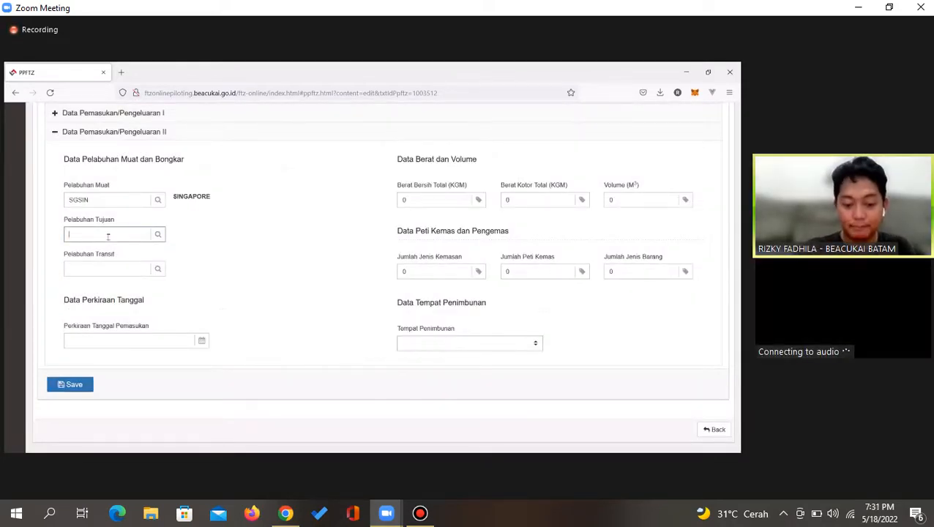
{"action": "type", "text": "IDBTU"}
{"action": "key", "text": "Tab"}
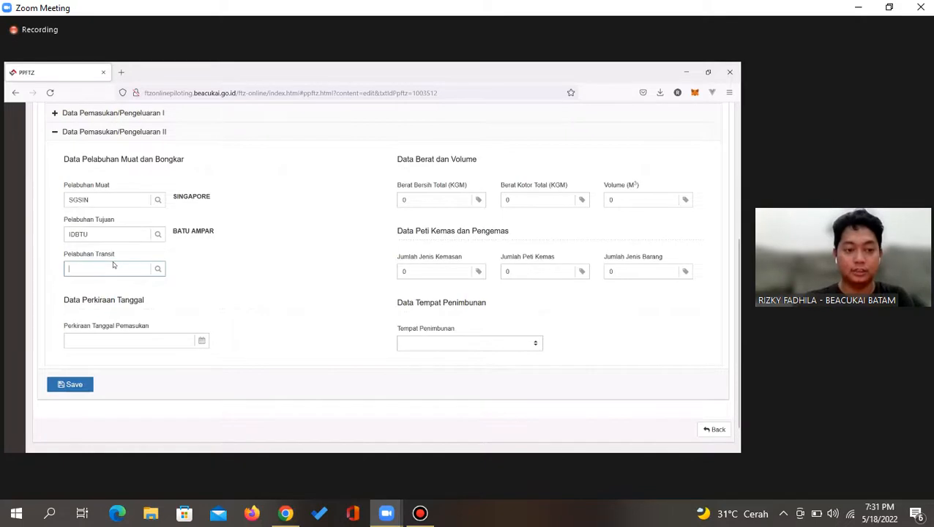
Open the Perkiraan Tanggal Pemasukan date picker, then minimize Zoom to reveal the 'Bc11 adalah' results
{"action": "left_click", "coordinate": [124, 340]}
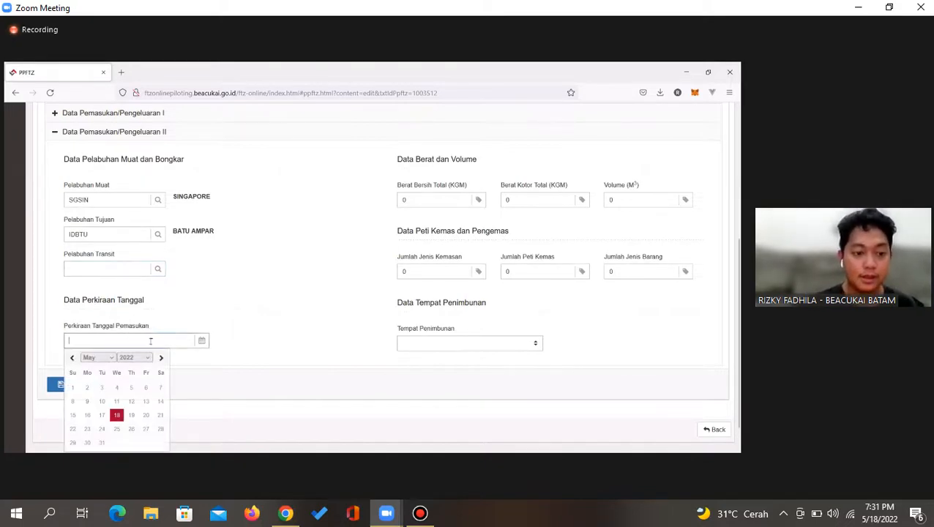
{"action": "scroll", "coordinate": [217, 342], "scroll_direction": "down", "scroll_amount": 1}
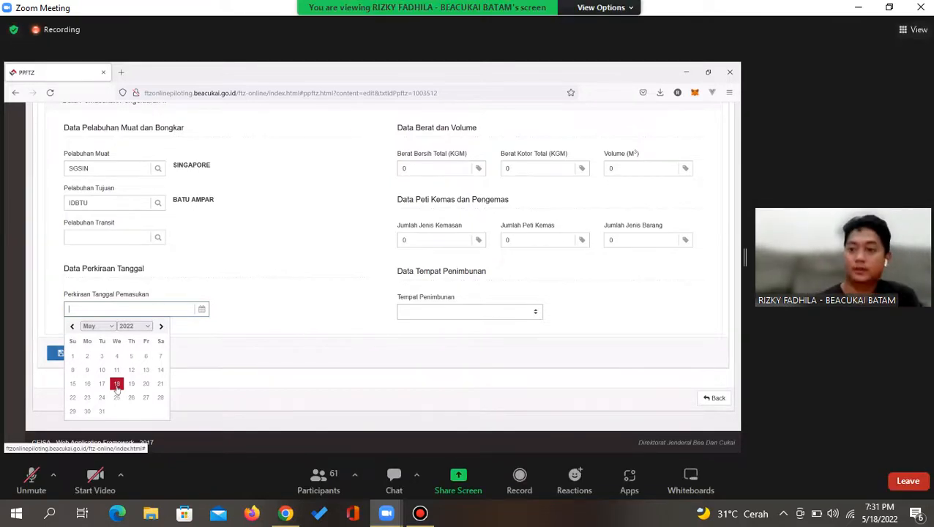
{"action": "left_click", "coordinate": [858, 7]}
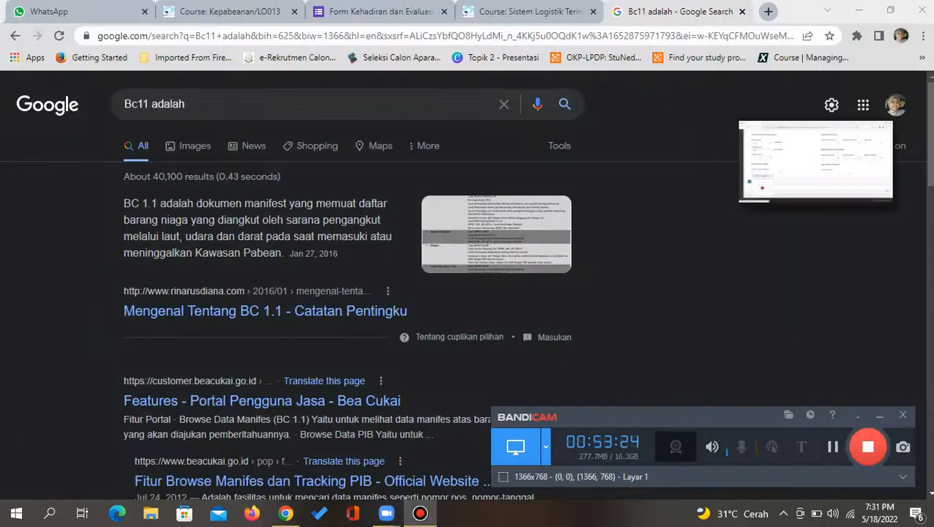
Search Google for '3 jalur pemasukan barang' and scroll through the lane results
{"action": "left_click", "coordinate": [504, 104]}
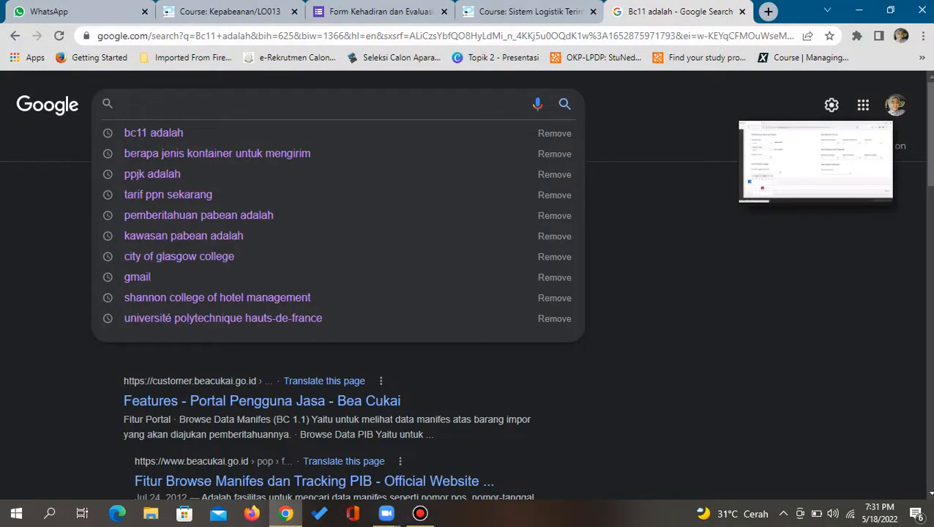
{"action": "type", "text": "3 jalur pema"}
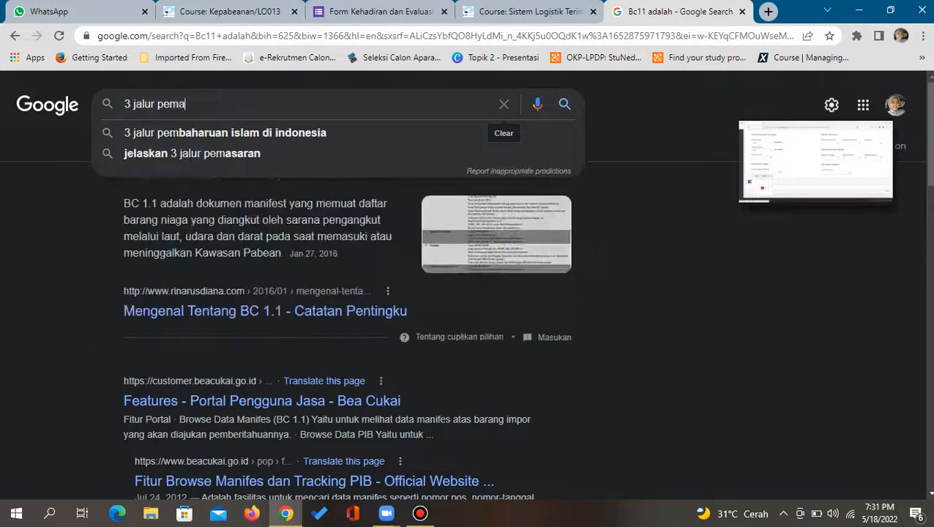
{"action": "type", "text": "sukan baran"}
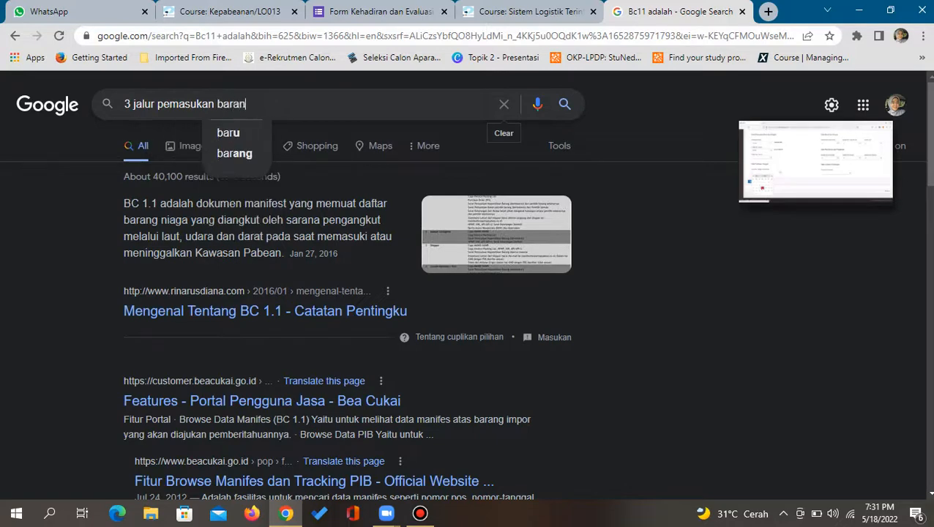
{"action": "type", "text": "g"}
{"action": "key", "text": "Return"}
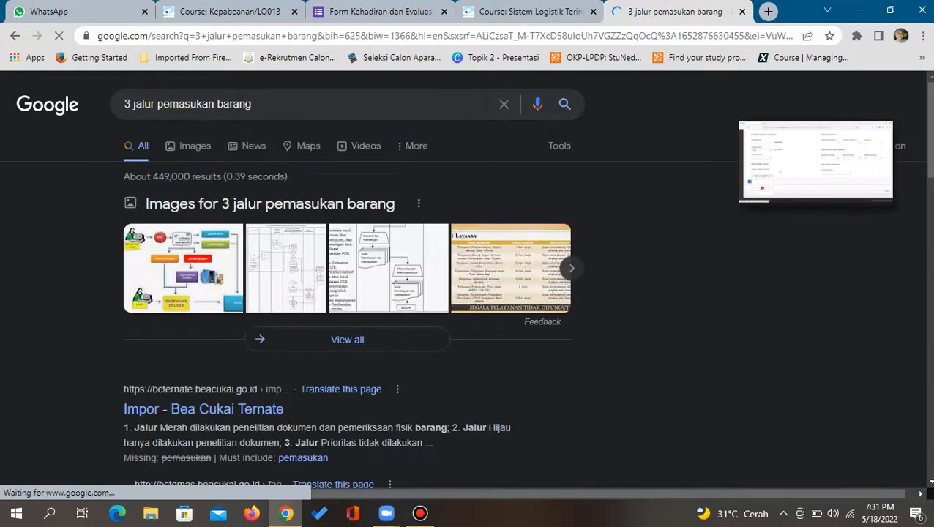
{"action": "mouse_move", "coordinate": [875, 190]}
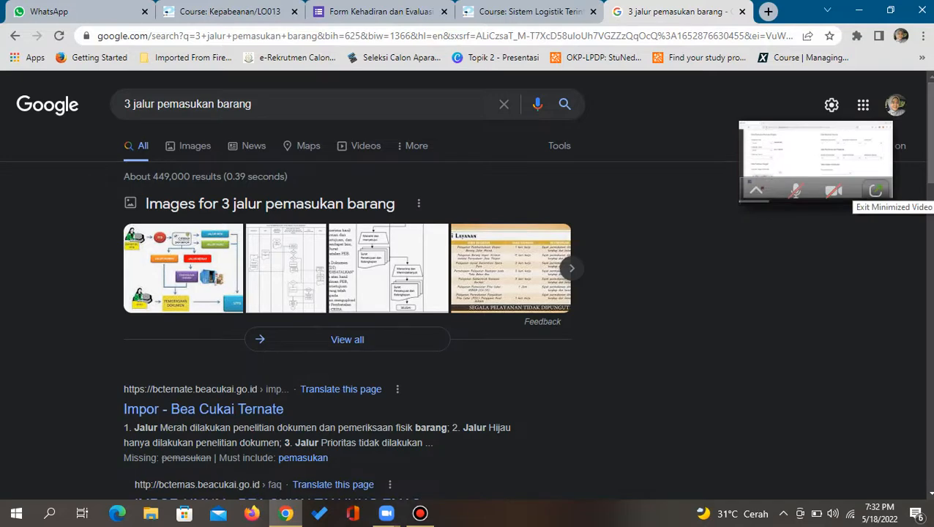
{"action": "left_click", "coordinate": [876, 190]}
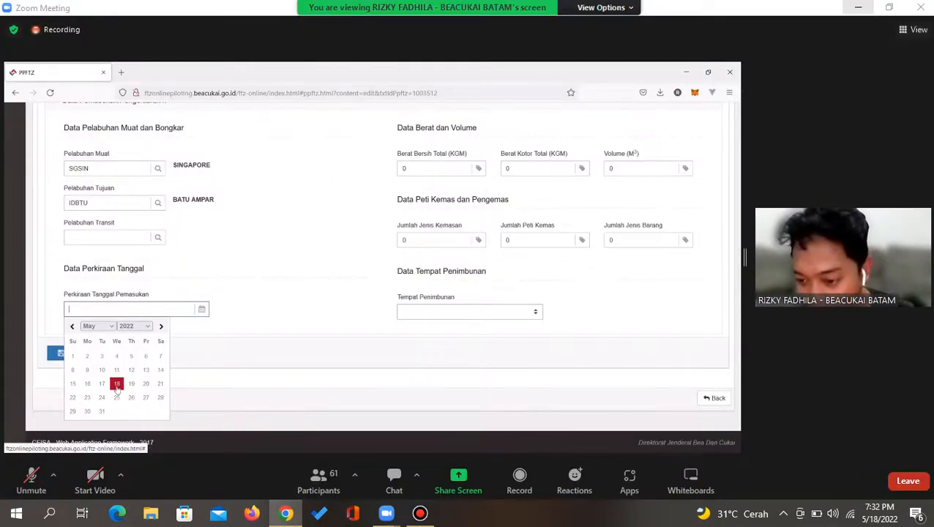
{"action": "left_click", "coordinate": [858, 7]}
{"action": "scroll", "coordinate": [469, 282], "scroll_direction": "down", "scroll_amount": 2}
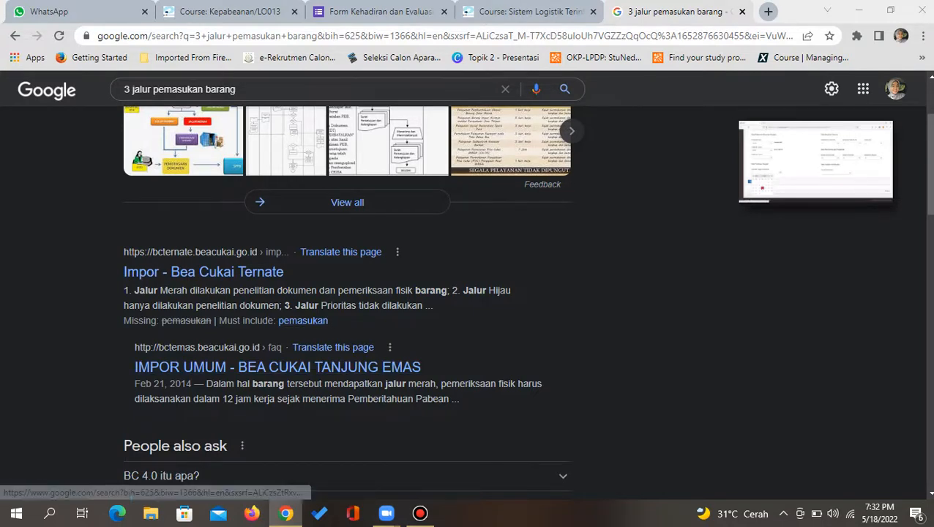
{"action": "mouse_move", "coordinate": [815, 163]}
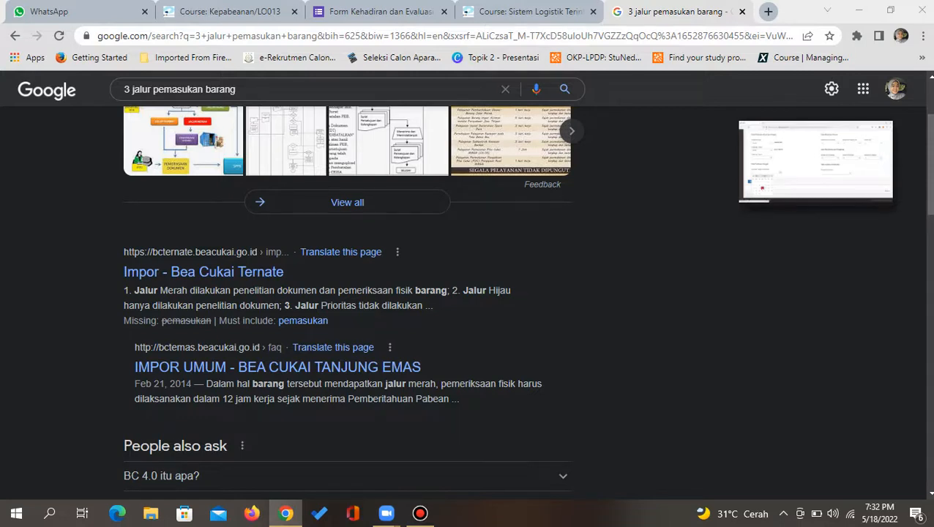
Restore the meeting, glance at the chat, and pick 18-05-2022 as Perkiraan Tanggal Pemasukan
{"action": "left_click", "coordinate": [874, 190]}
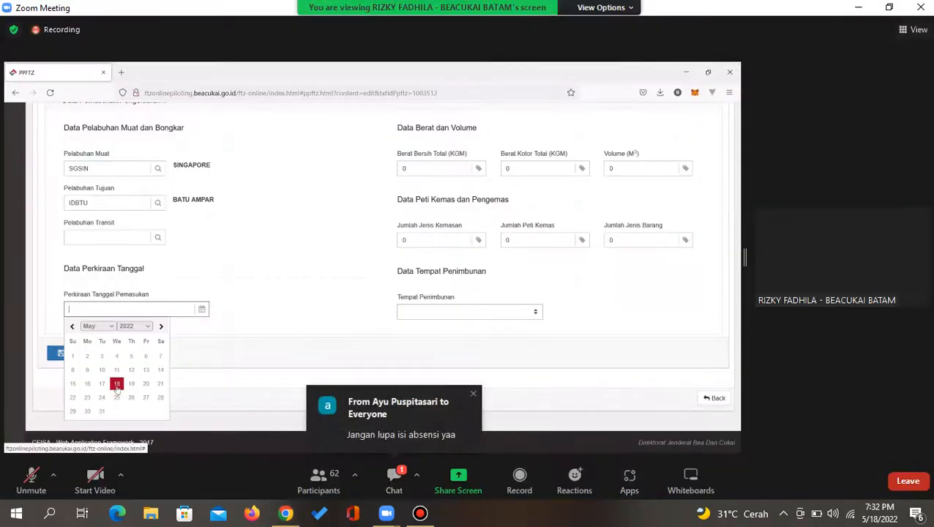
{"action": "left_click", "coordinate": [394, 477]}
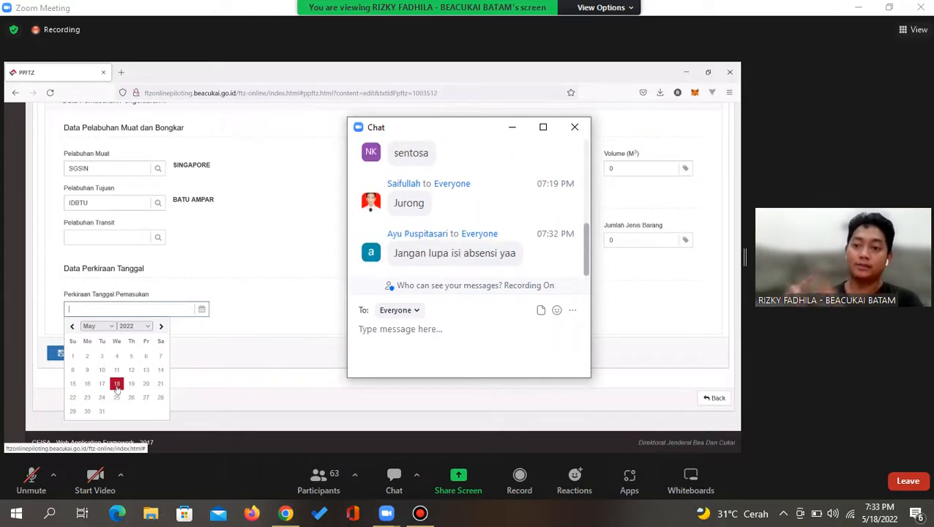
{"action": "left_click", "coordinate": [574, 127]}
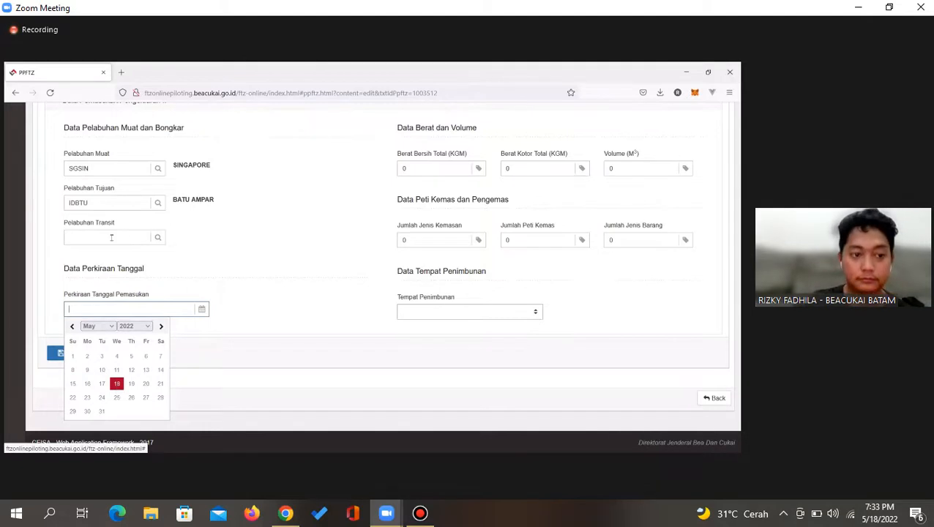
{"action": "left_click", "coordinate": [117, 384]}
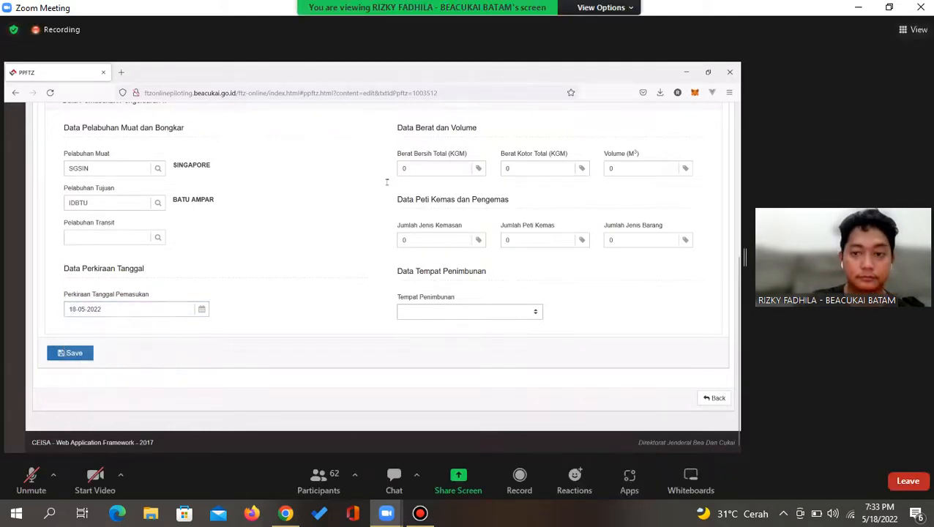
{"action": "left_click", "coordinate": [107, 237]}
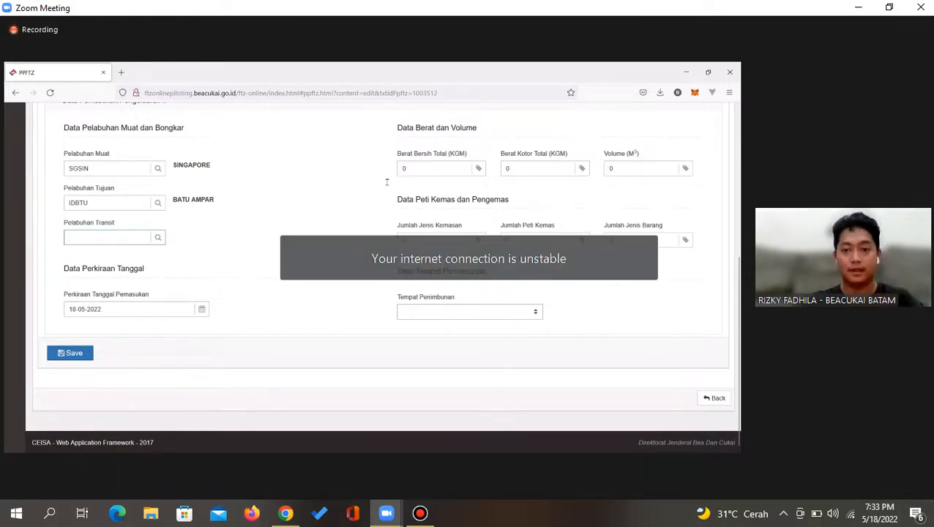
Enter 1000 for both Berat Bersih Total and Berat Kotor Total, then exit full screen
{"action": "left_click", "coordinate": [434, 169]}
{"action": "type", "text": "1000"}
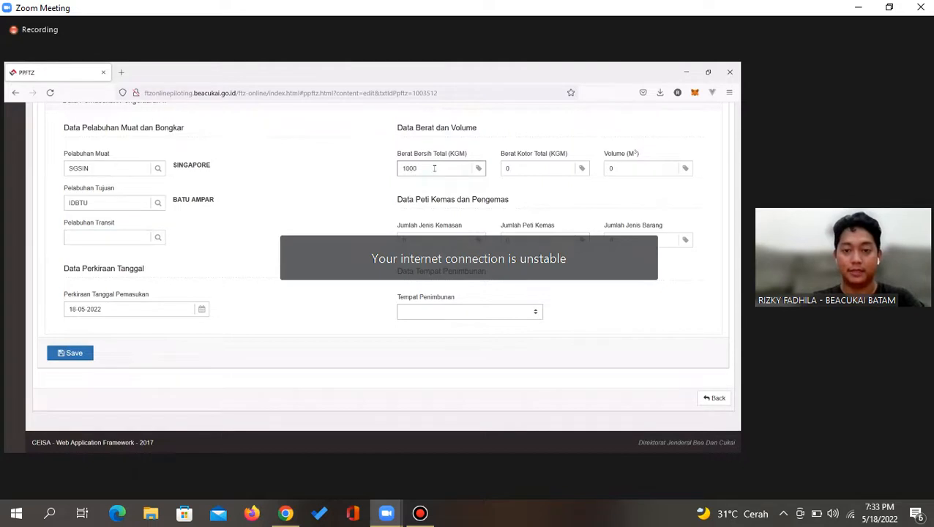
{"action": "key", "text": "Tab"}
{"action": "key", "text": "BackSpace"}
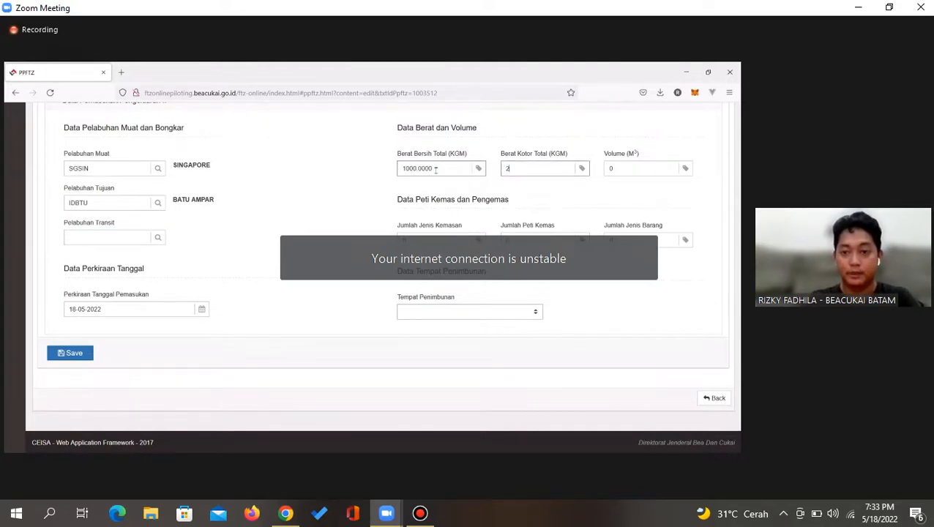
{"action": "type", "text": "1000"}
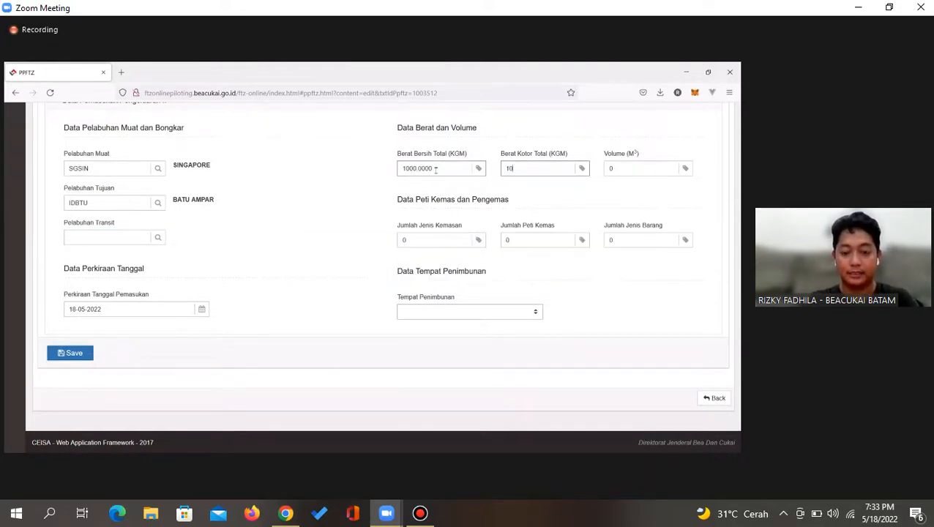
{"action": "key", "text": "Tab"}
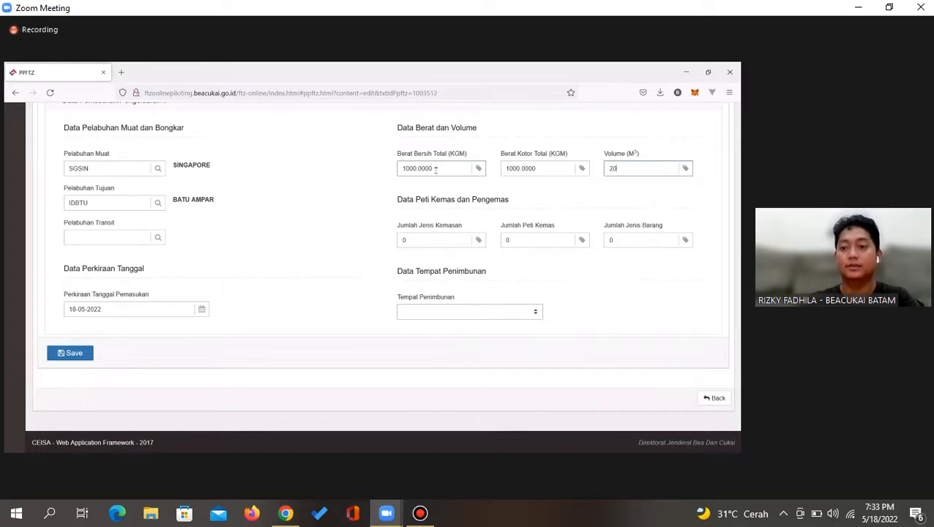
{"action": "key", "text": "alt+Tab"}
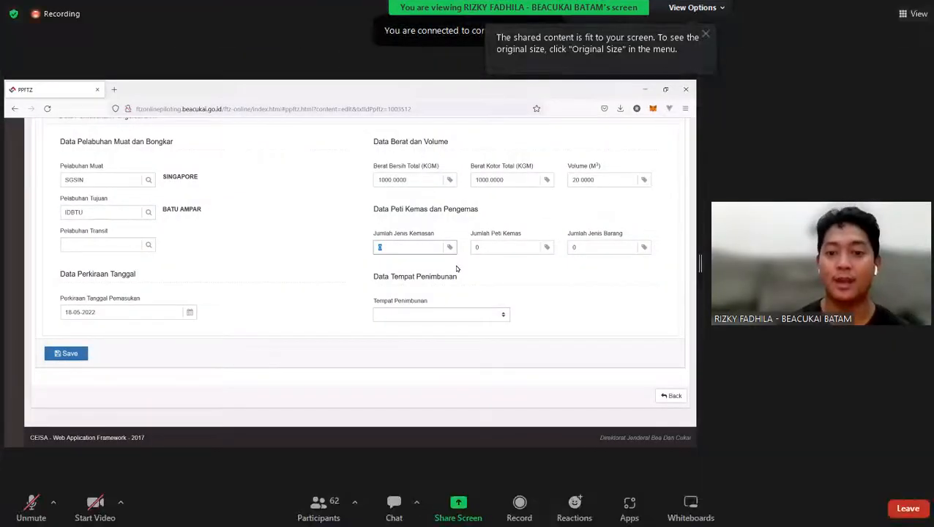
{"action": "key", "text": "Escape"}
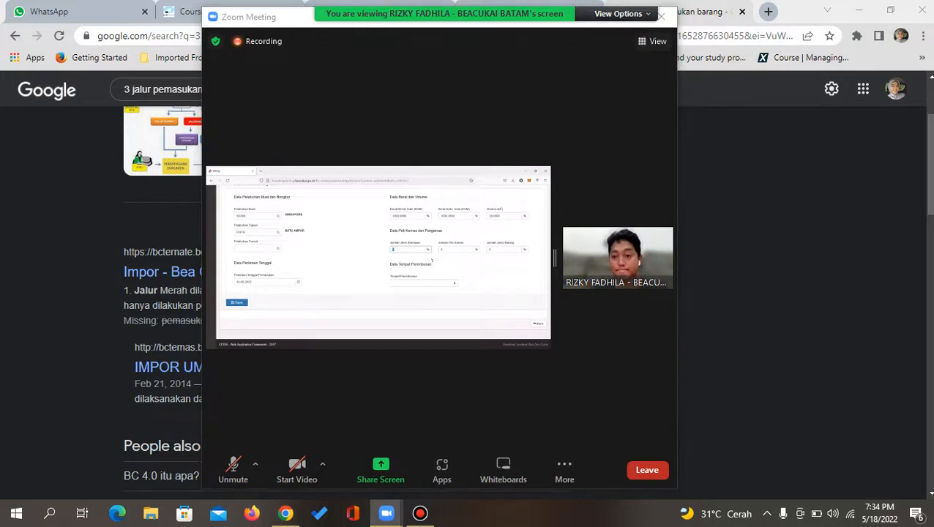
Maximize the Zoom window through View Options so the shared form fills the screen
{"action": "left_click", "coordinate": [623, 14]}
{"action": "left_click", "coordinate": [613, 70]}
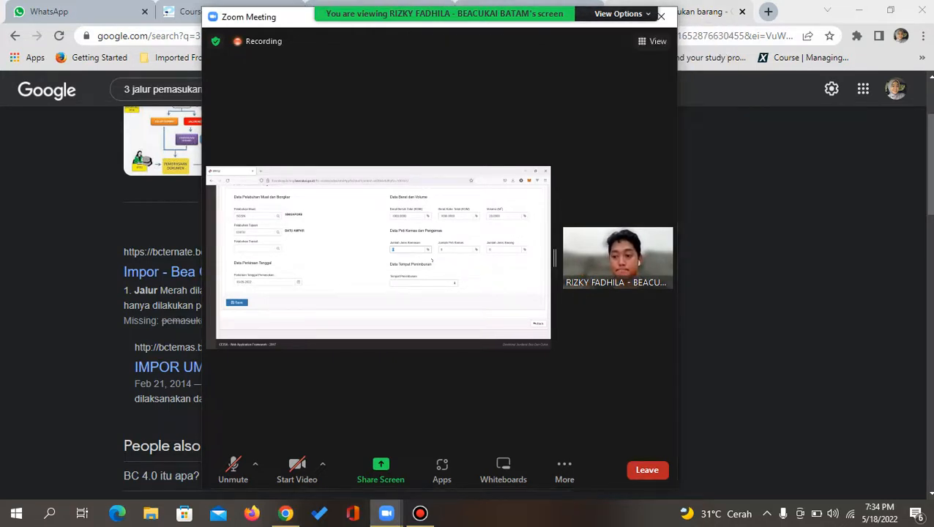
{"action": "left_click", "coordinate": [623, 14]}
{"action": "left_click", "coordinate": [614, 69]}
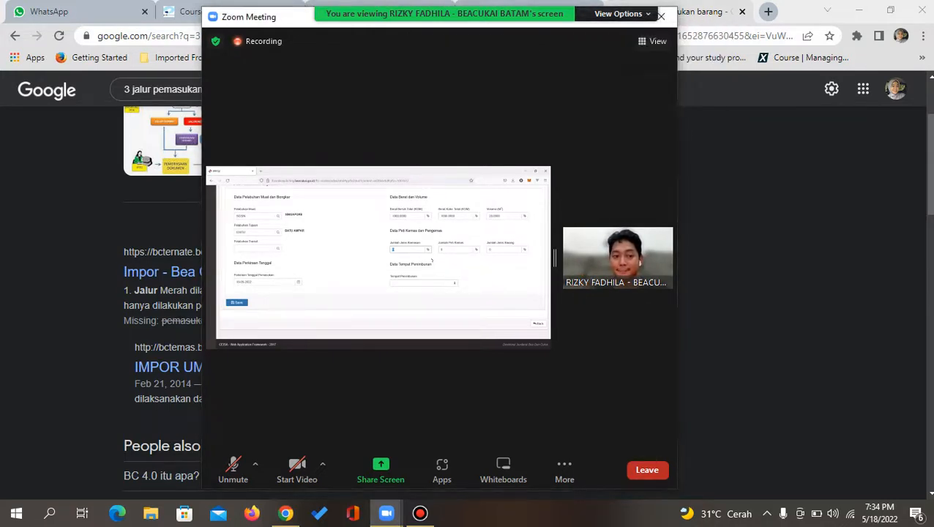
{"action": "left_click", "coordinate": [629, 24]}
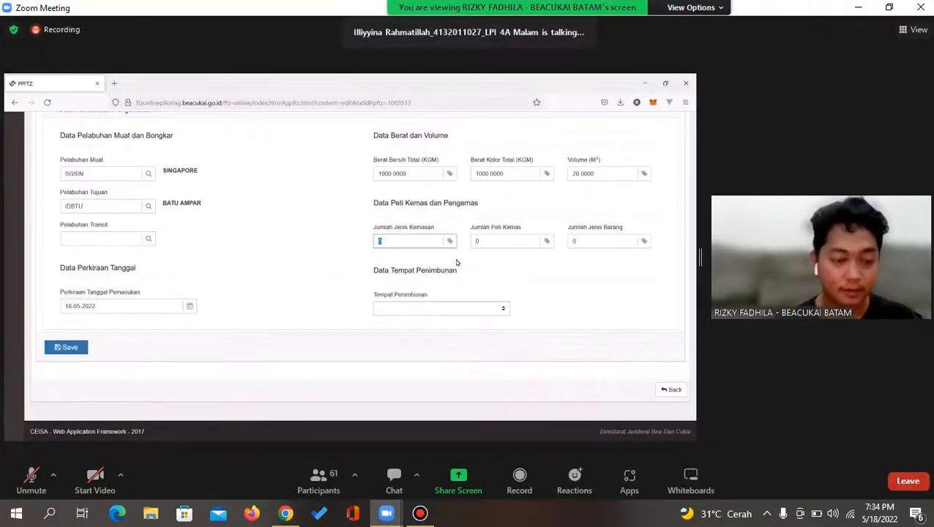
Check the Bandicam recorder window twice from the taskbar and hide it again
{"action": "left_click", "coordinate": [420, 514]}
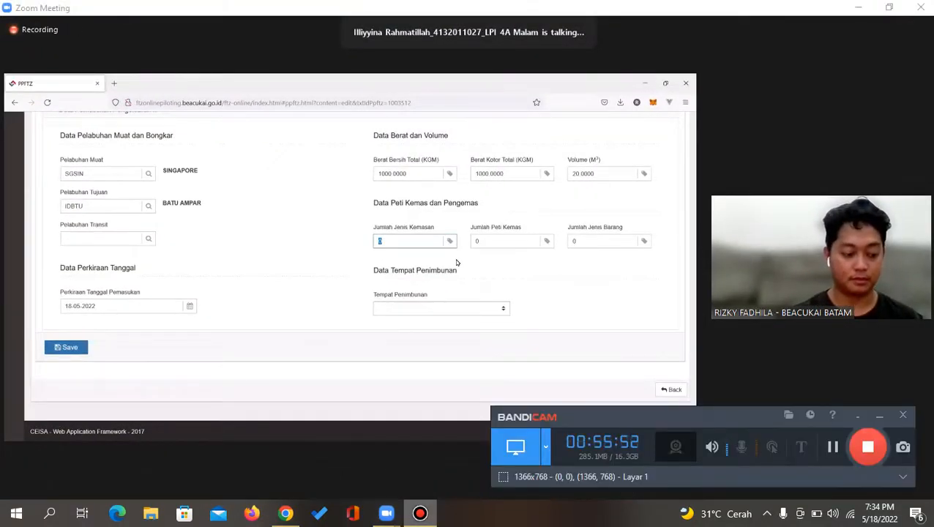
{"action": "left_click", "coordinate": [880, 415]}
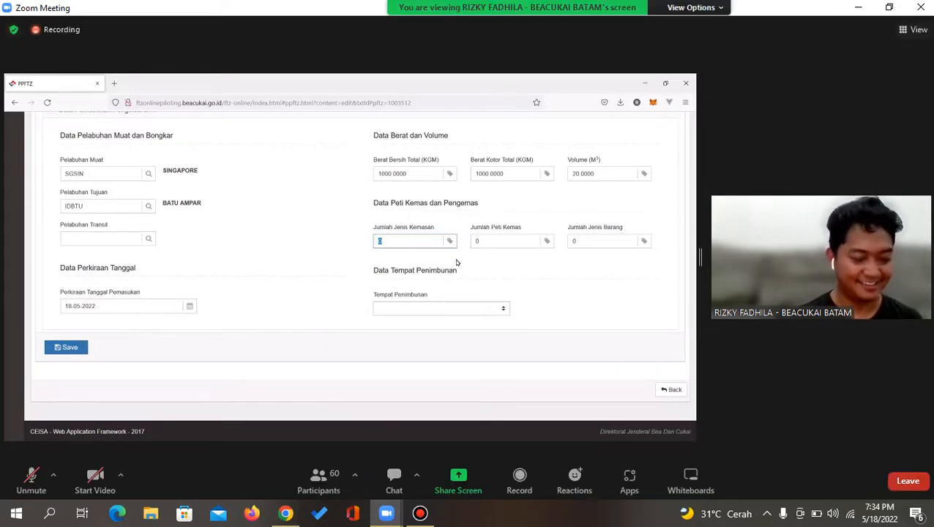
{"action": "left_click", "coordinate": [420, 513]}
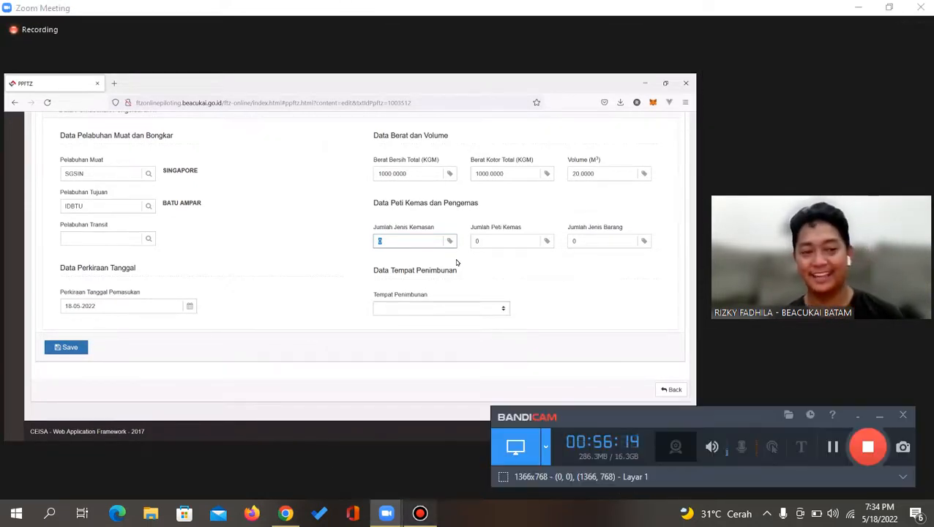
{"action": "left_click", "coordinate": [880, 416]}
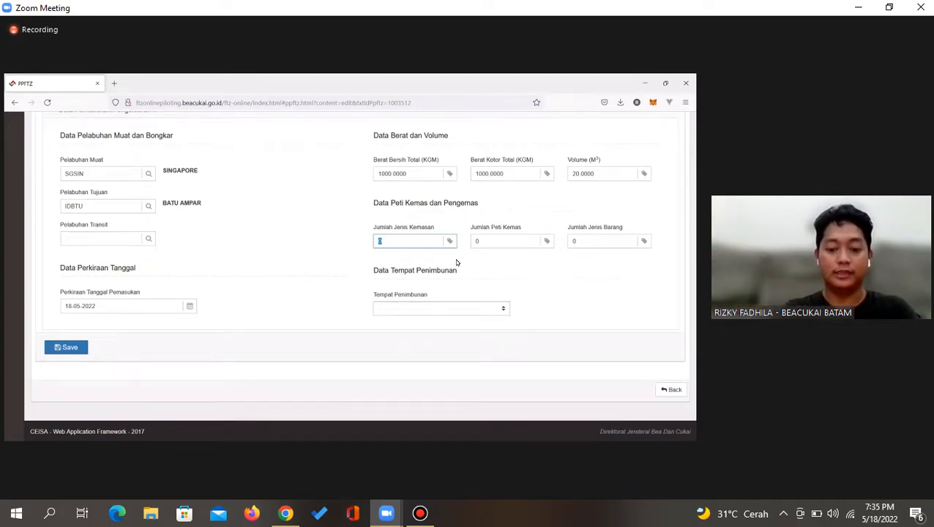
Enter 2 for Jumlah Jenis Kemasan and 1 for Jumlah Peti Kemas
{"action": "type", "text": "2"}
{"action": "left_click", "coordinate": [494, 242]}
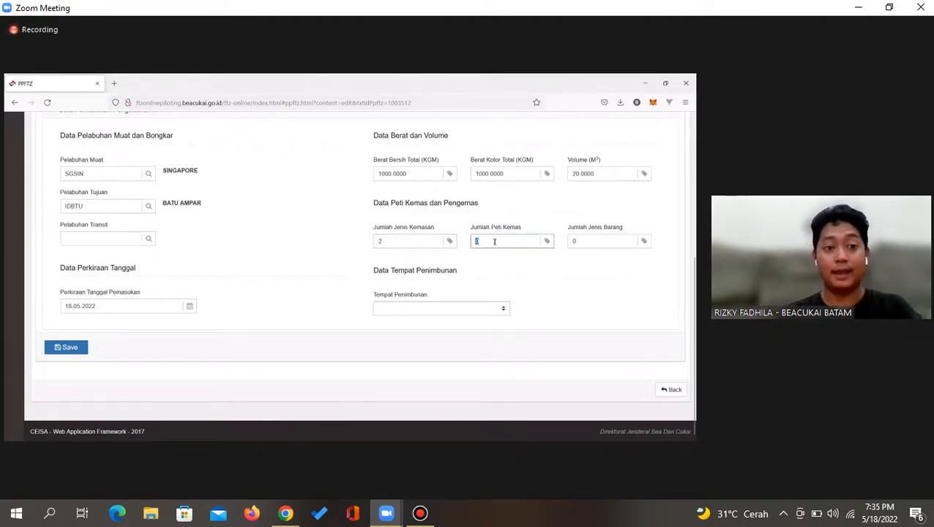
{"action": "type", "text": "1"}
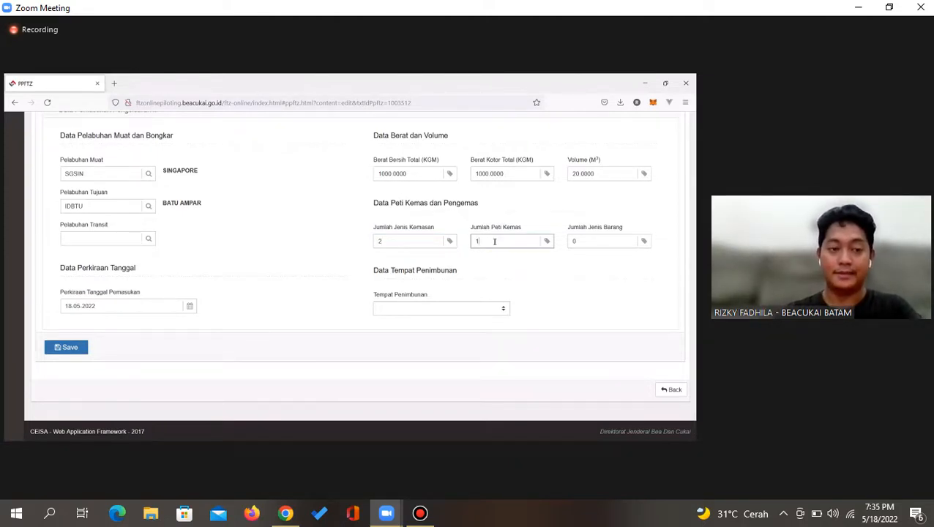
{"action": "left_click", "coordinate": [575, 243]}
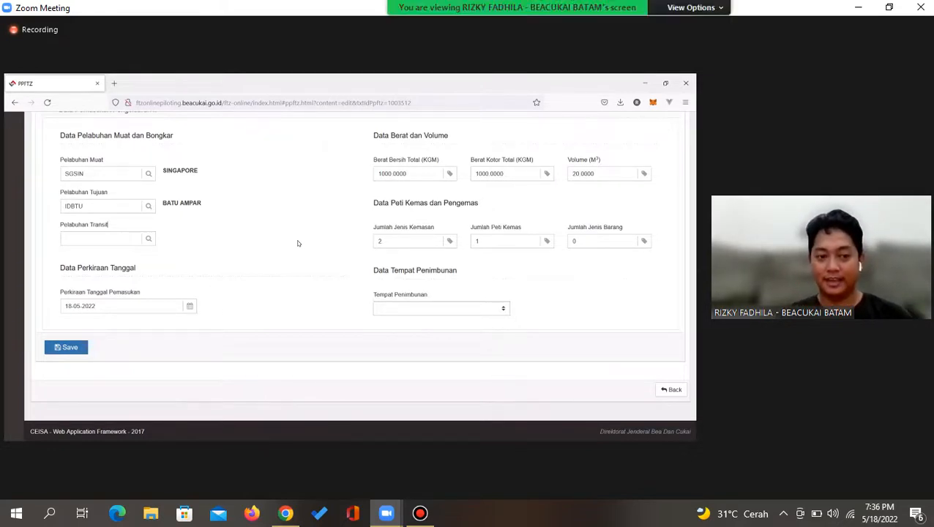
Change Jumlah Jenis Barang from 0 to 2 and open the Tempat Penimbunan list
{"action": "left_click", "coordinate": [420, 514]}
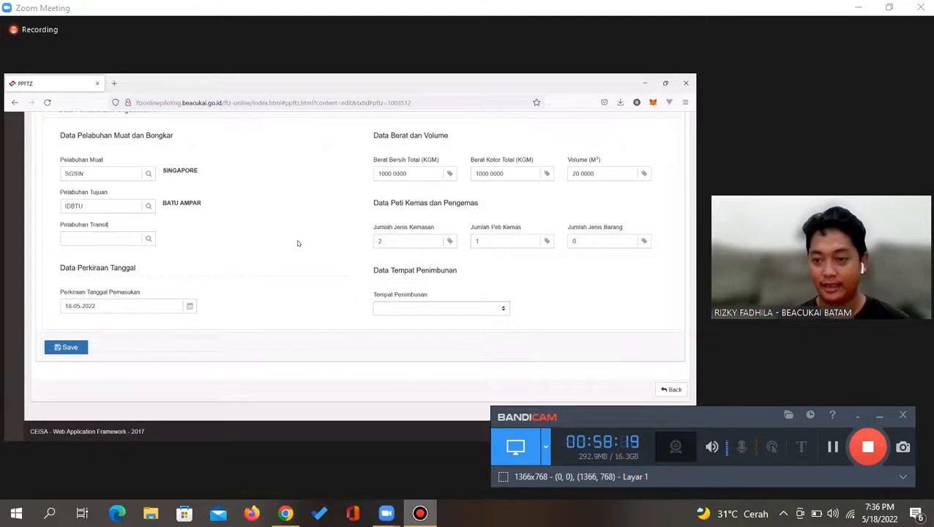
{"action": "left_click", "coordinate": [880, 415]}
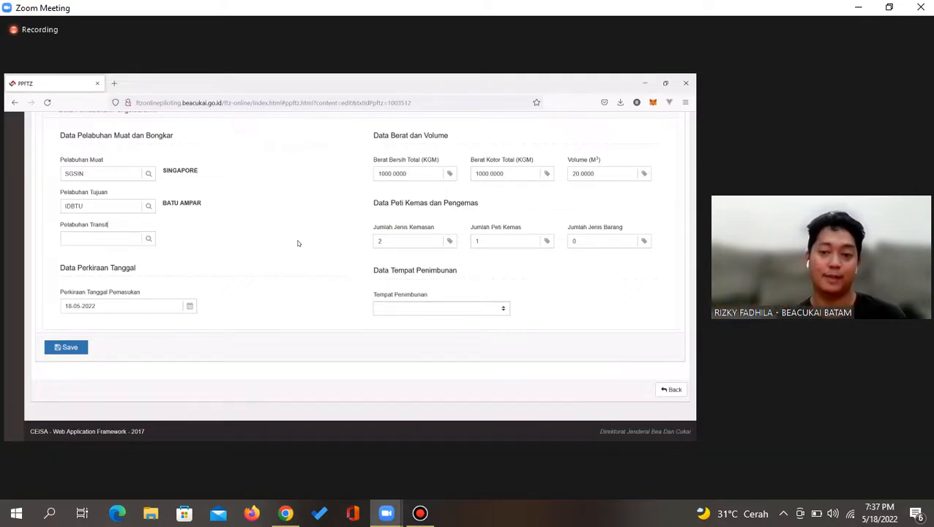
{"action": "right_click", "coordinate": [577, 241]}
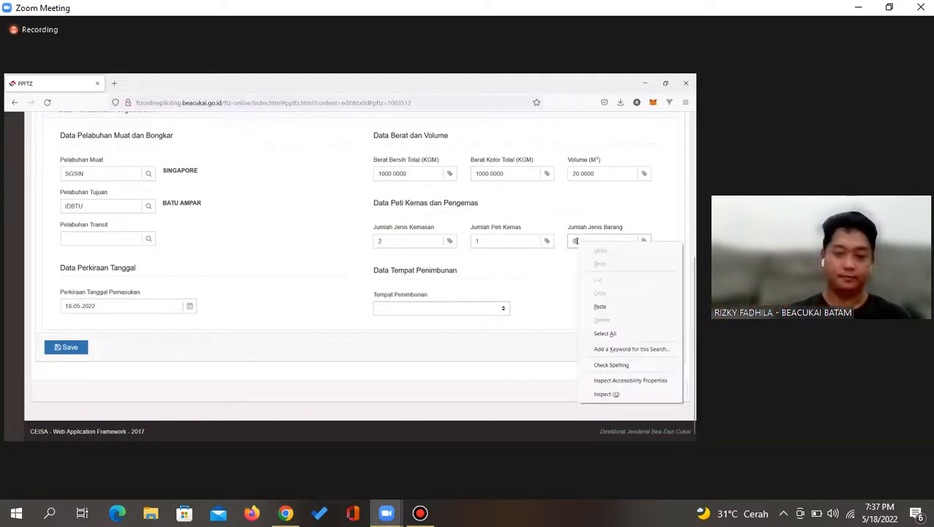
{"action": "left_click", "coordinate": [577, 241]}
{"action": "left_click_drag", "start_coordinate": [587, 242], "coordinate": [566, 241]}
{"action": "type", "text": "2"}
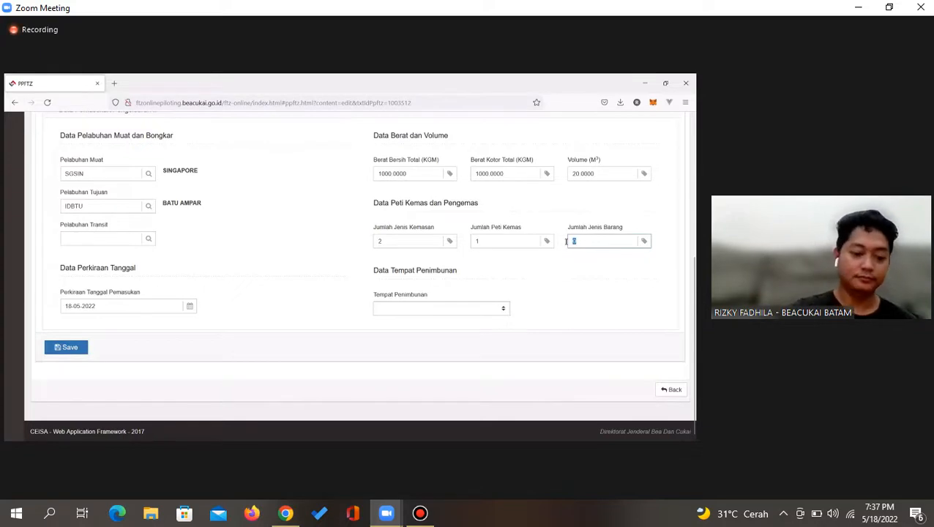
{"action": "left_click", "coordinate": [320, 286]}
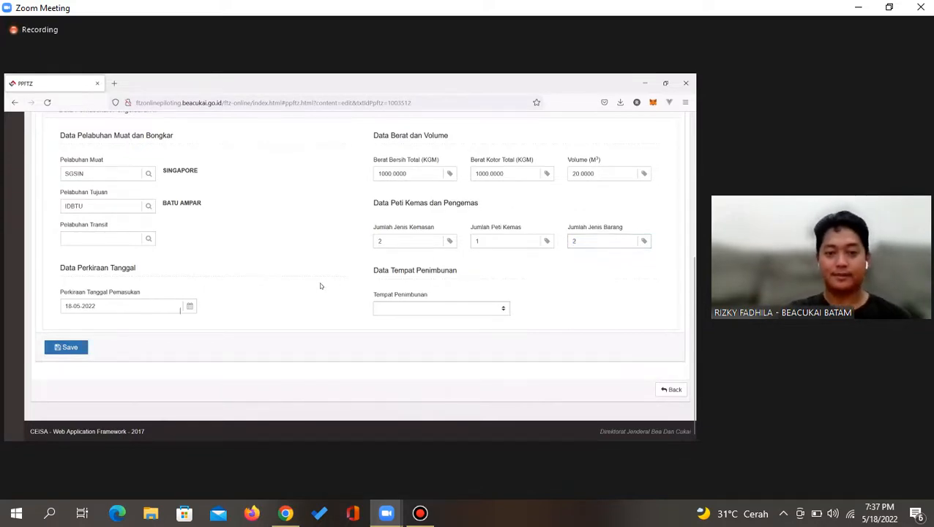
{"action": "left_click", "coordinate": [417, 314]}
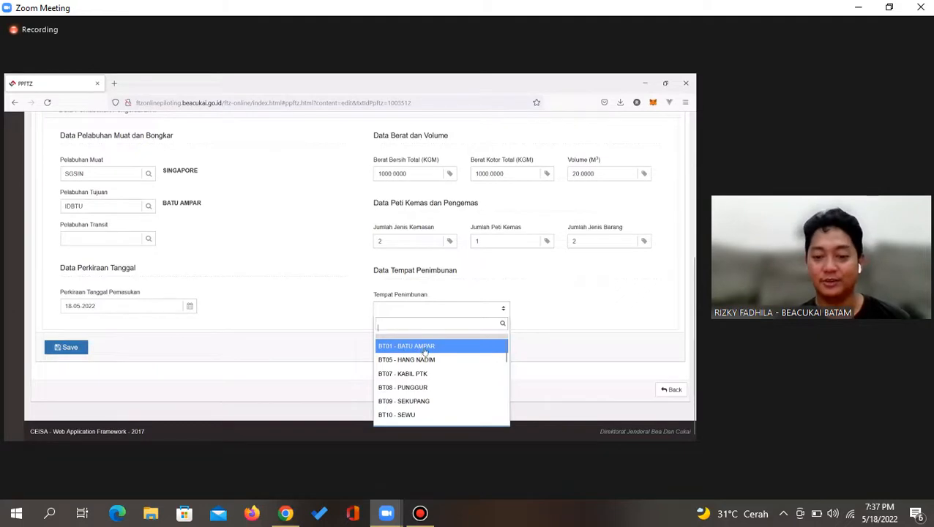
Choose BT01 - BATU AMPAR as Tempat Penimbunan and save the Step 1 data
{"action": "left_click", "coordinate": [418, 348]}
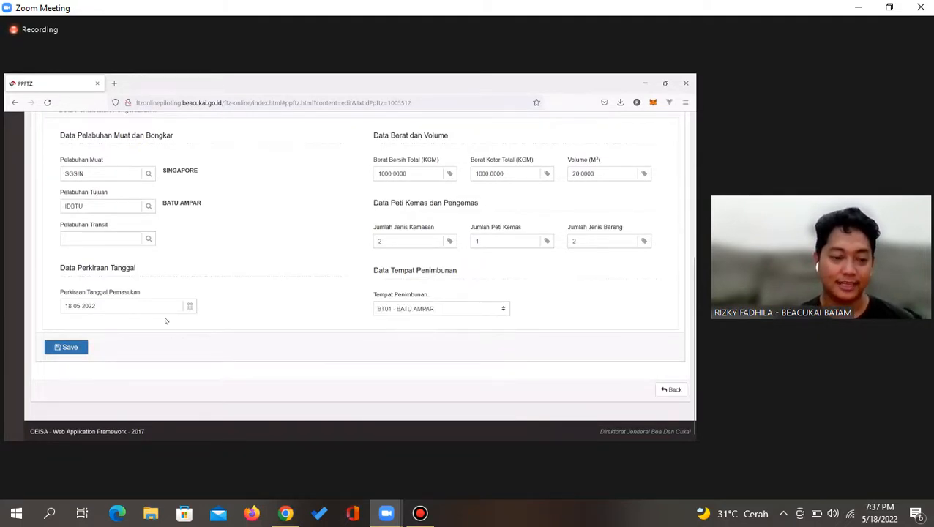
{"action": "scroll", "coordinate": [314, 326], "scroll_direction": "up", "scroll_amount": 6}
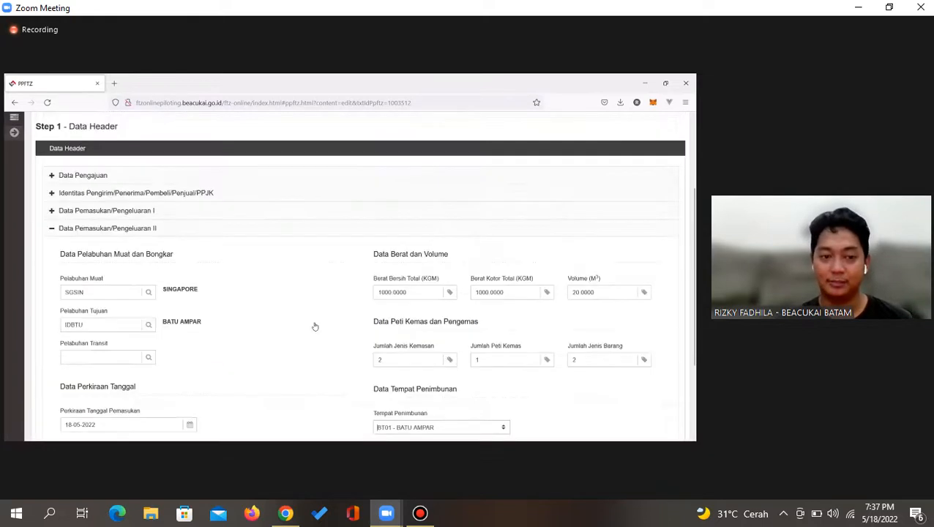
{"action": "scroll", "coordinate": [315, 326], "scroll_direction": "down", "scroll_amount": 6}
{"action": "left_click", "coordinate": [67, 341]}
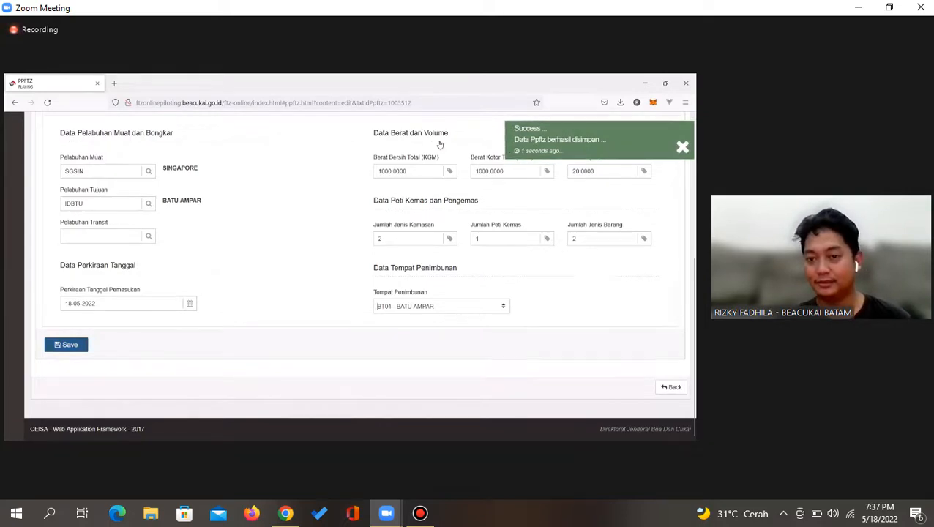
Move to Step 2 - Data Lanjutan and open the document filling-status check
{"action": "scroll", "coordinate": [439, 144], "scroll_direction": "up", "scroll_amount": 5}
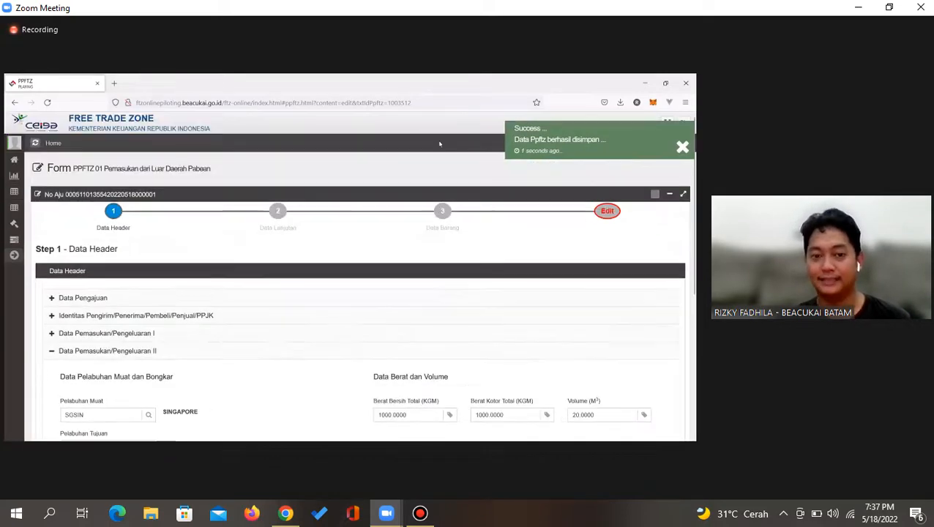
{"action": "left_click", "coordinate": [279, 213]}
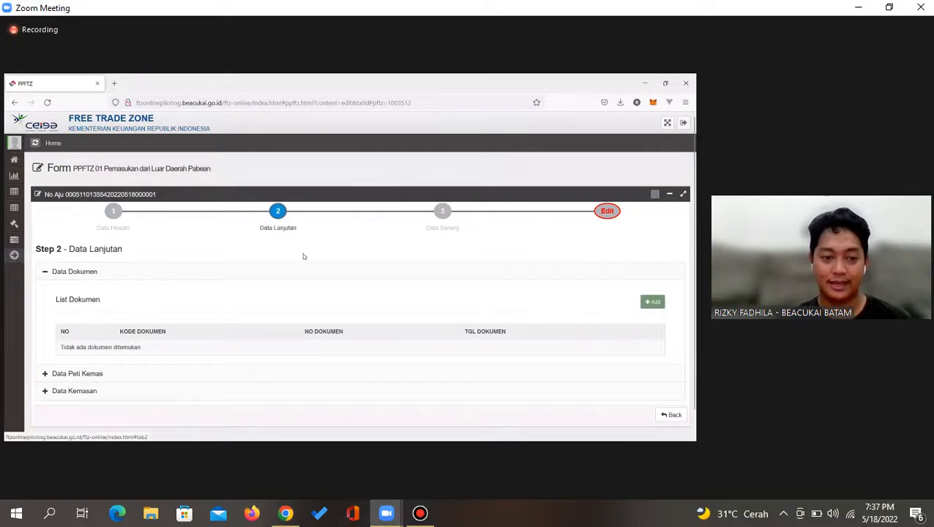
{"action": "scroll", "coordinate": [308, 264], "scroll_direction": "down", "scroll_amount": 1}
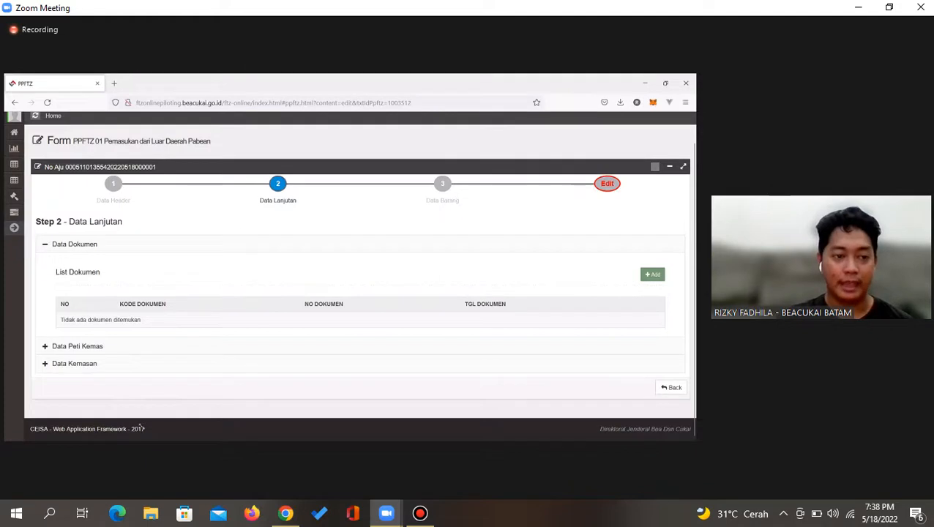
{"action": "left_click", "coordinate": [608, 186]}
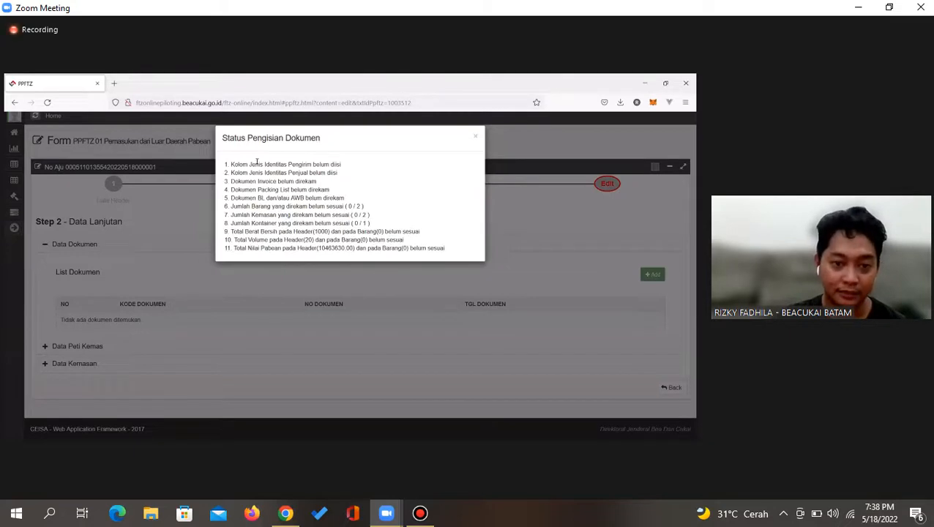
Highlight the missing invoice, packing list and BL/AWB lines in Status Pengisian Dokumen, then close it
{"action": "left_click_drag", "start_coordinate": [232, 164], "coordinate": [334, 166]}
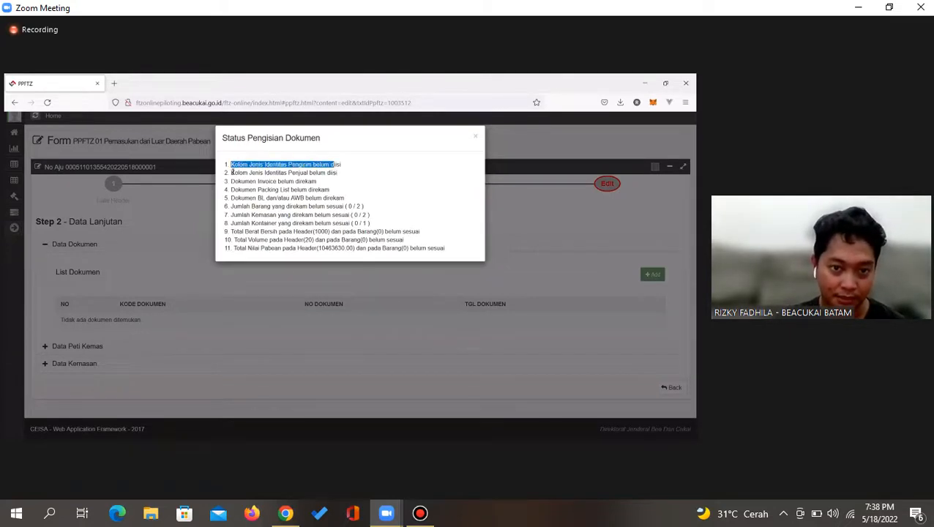
{"action": "left_click_drag", "start_coordinate": [230, 172], "coordinate": [343, 173]}
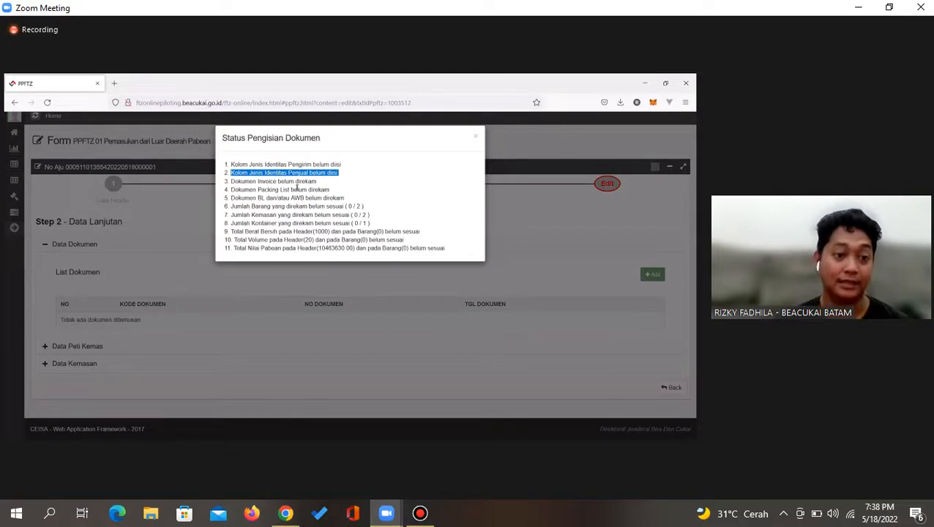
{"action": "left_click_drag", "start_coordinate": [231, 181], "coordinate": [317, 181]}
{"action": "left_click_drag", "start_coordinate": [231, 190], "coordinate": [266, 199]}
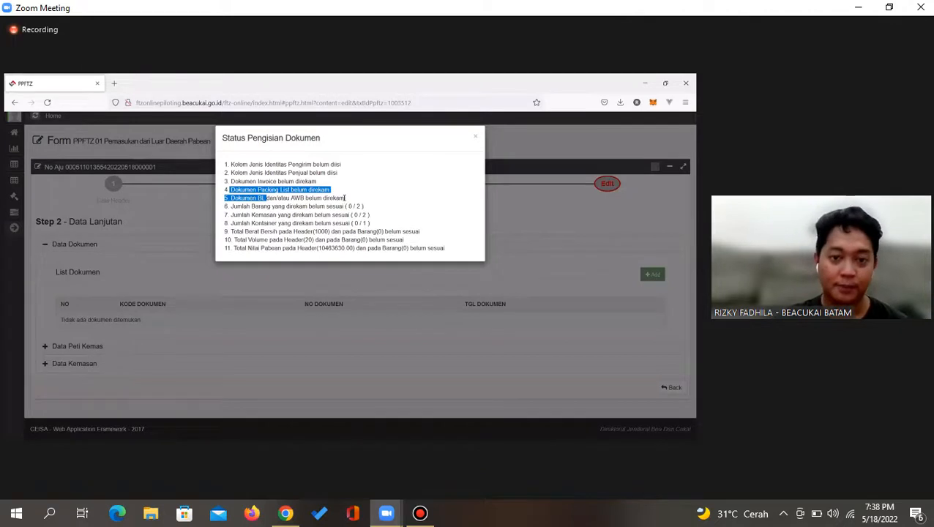
{"action": "left_click_drag", "start_coordinate": [346, 199], "coordinate": [221, 185]}
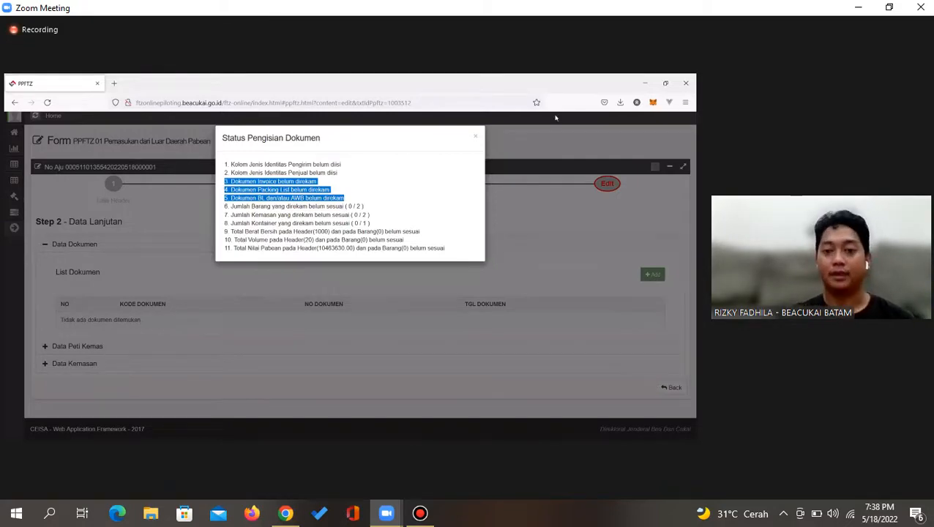
{"action": "left_click", "coordinate": [476, 136]}
Start a new supporting document and browse the Jenis Dokumen Pelengkap document type list
{"action": "left_click", "coordinate": [650, 275]}
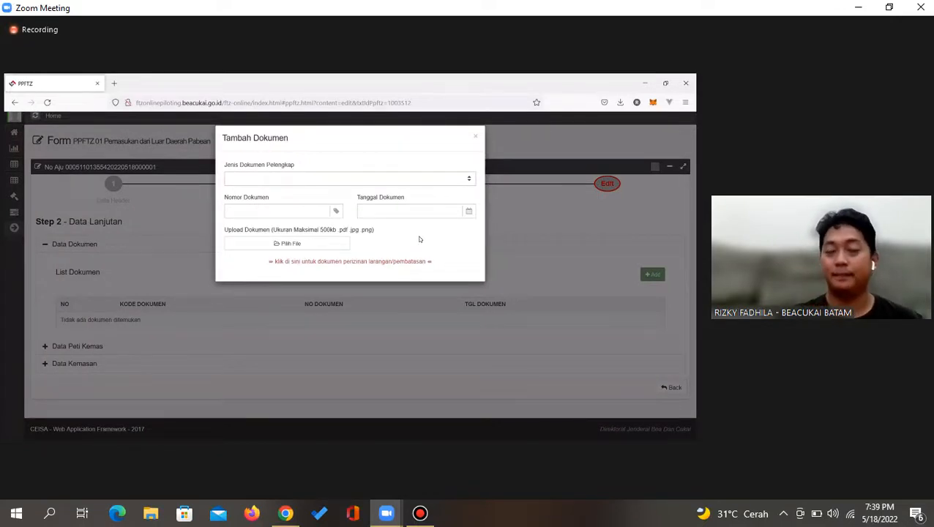
{"action": "left_click", "coordinate": [244, 178]}
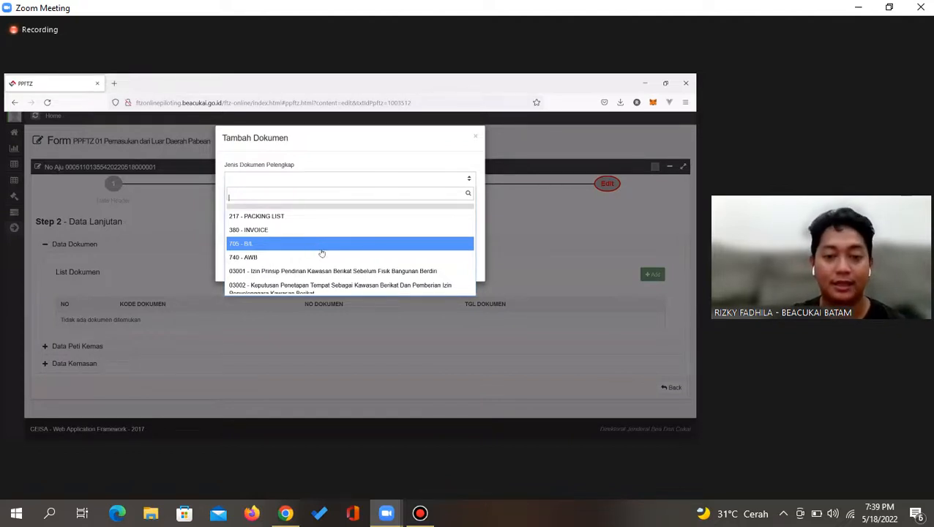
{"action": "scroll", "coordinate": [338, 264], "scroll_direction": "down", "scroll_amount": 3}
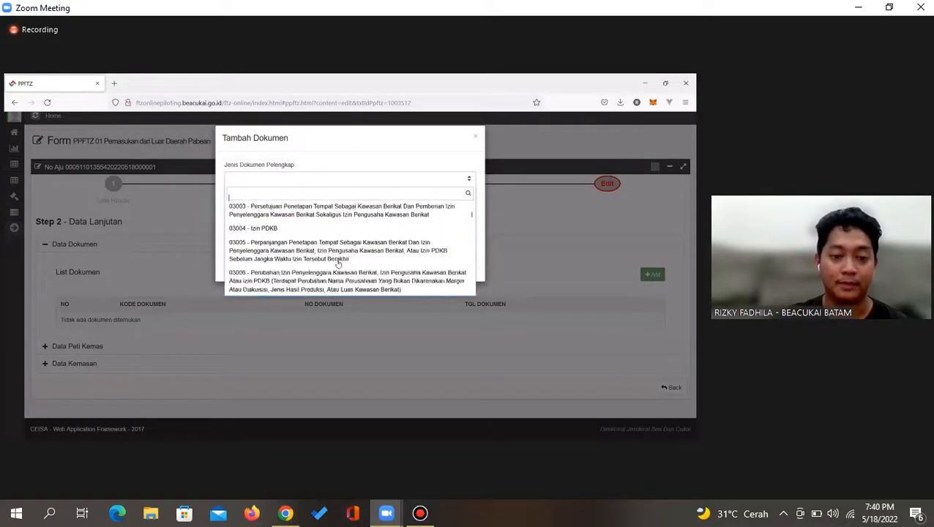
{"action": "scroll", "coordinate": [339, 263], "scroll_direction": "up", "scroll_amount": 3}
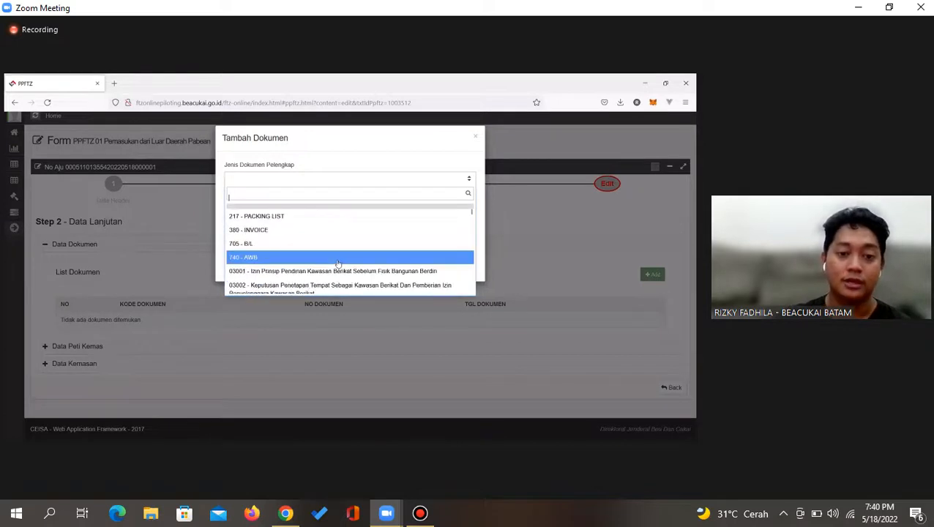
{"action": "scroll", "coordinate": [338, 264], "scroll_direction": "down", "scroll_amount": 2}
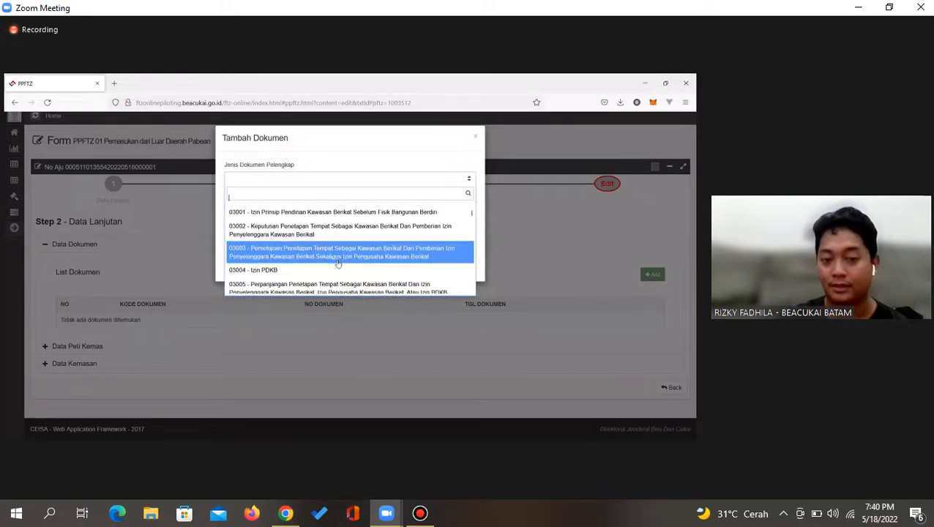
{"action": "scroll", "coordinate": [339, 264], "scroll_direction": "down", "scroll_amount": 1}
{"action": "scroll", "coordinate": [338, 264], "scroll_direction": "down", "scroll_amount": 1}
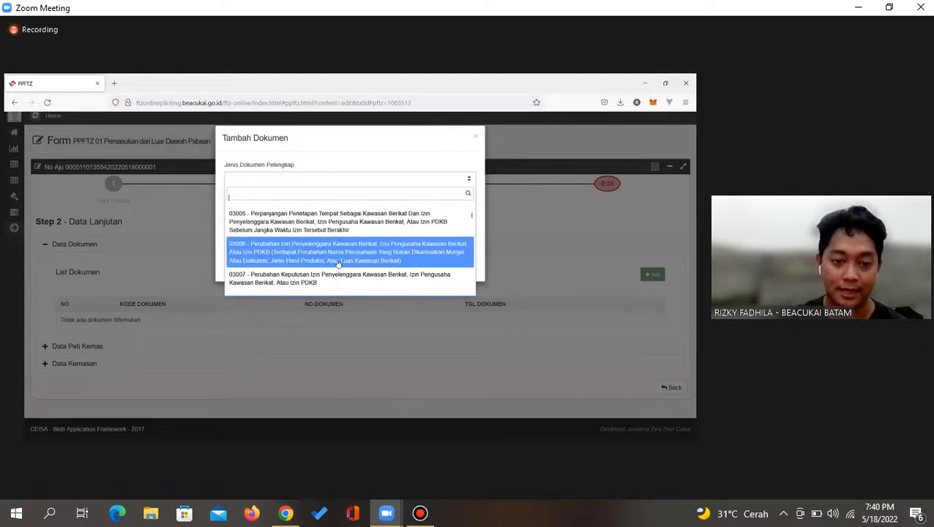
{"action": "scroll", "coordinate": [338, 264], "scroll_direction": "down", "scroll_amount": 1}
{"action": "scroll", "coordinate": [338, 263], "scroll_direction": "down", "scroll_amount": 1}
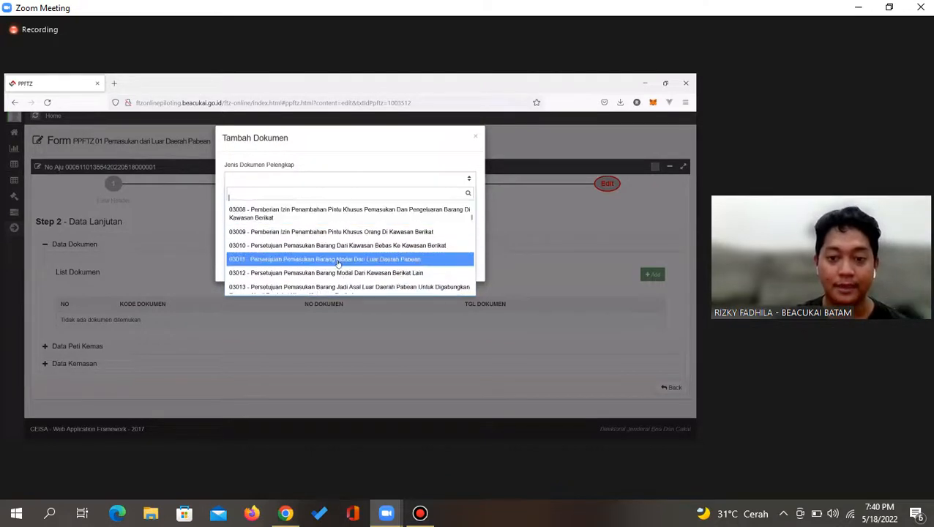
{"action": "scroll", "coordinate": [338, 264], "scroll_direction": "down", "scroll_amount": 3}
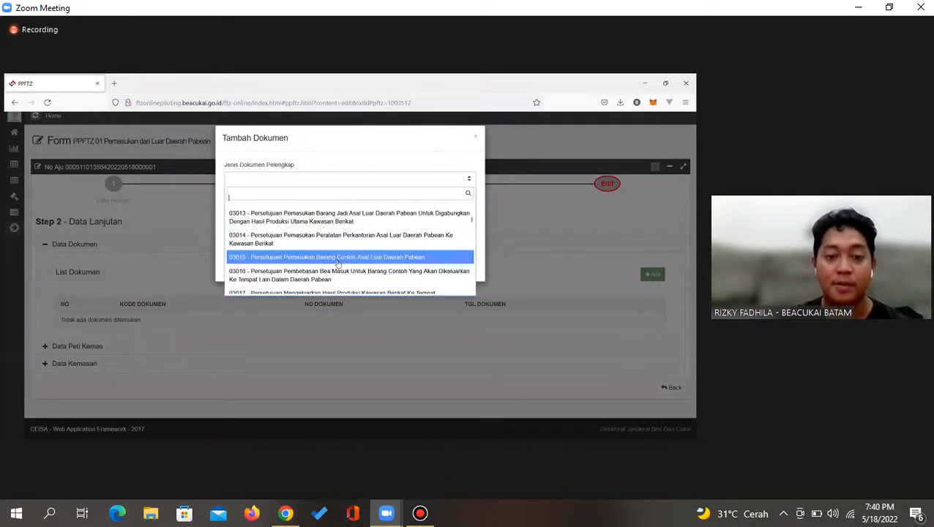
{"action": "scroll", "coordinate": [338, 263], "scroll_direction": "down", "scroll_amount": 5}
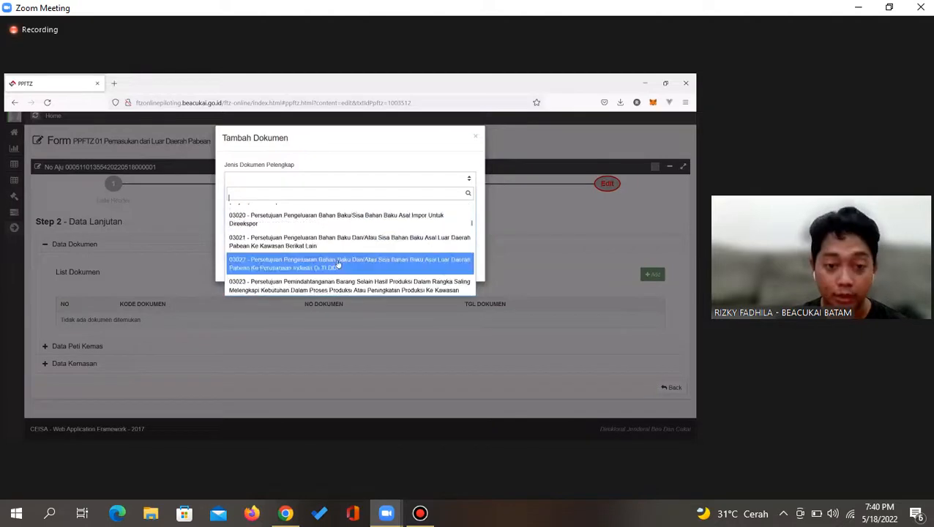
{"action": "scroll", "coordinate": [339, 264], "scroll_direction": "down", "scroll_amount": 3}
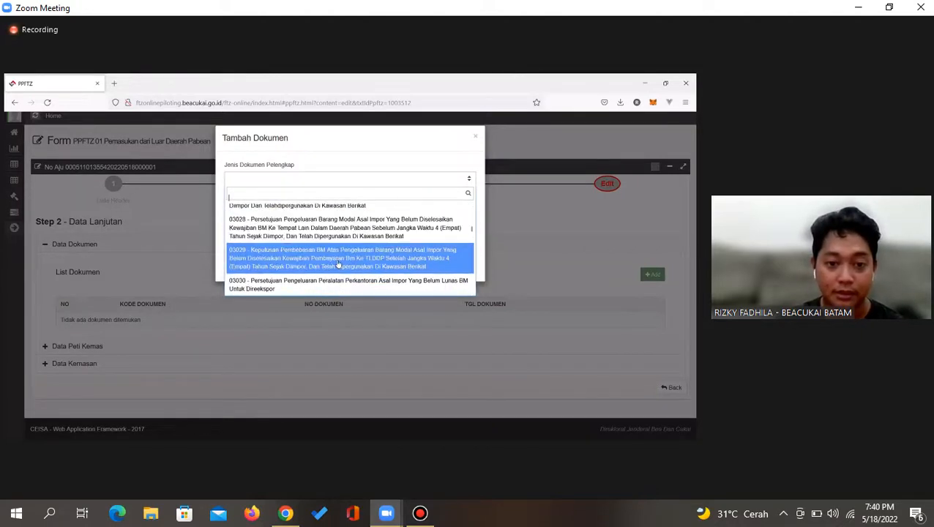
{"action": "scroll", "coordinate": [338, 264], "scroll_direction": "down", "scroll_amount": 8}
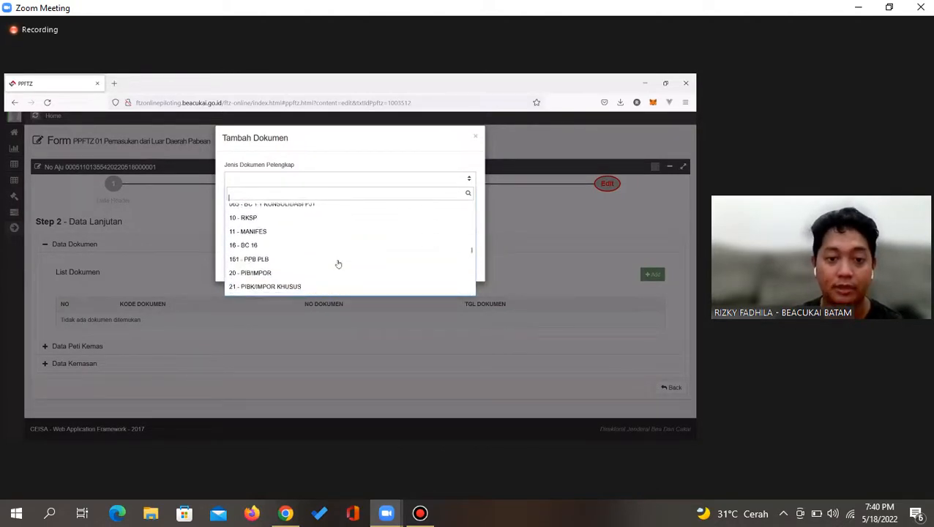
{"action": "scroll", "coordinate": [338, 263], "scroll_direction": "down", "scroll_amount": 10}
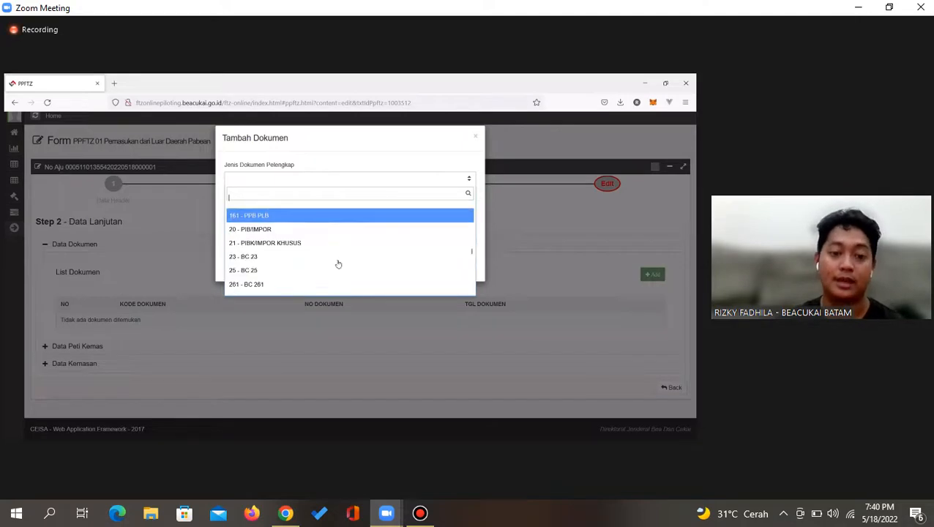
{"action": "scroll", "coordinate": [339, 263], "scroll_direction": "up", "scroll_amount": 15}
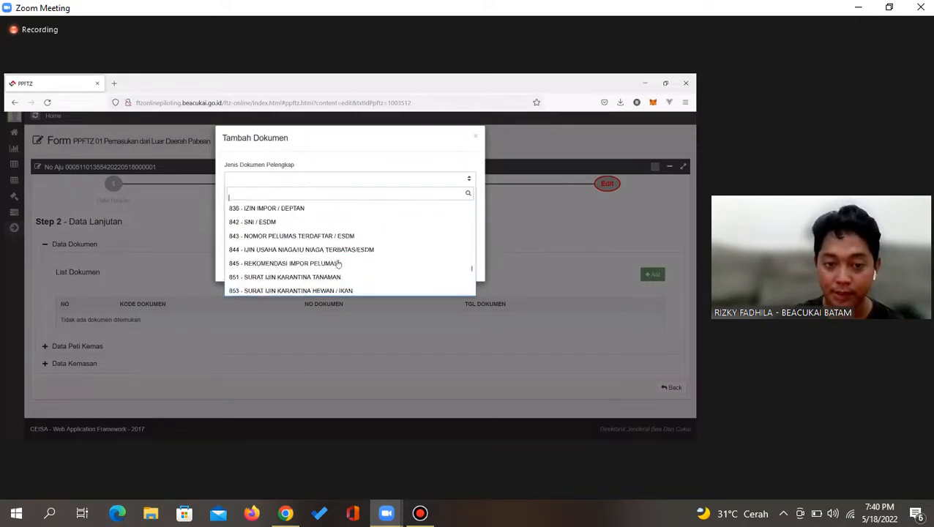
{"action": "scroll", "coordinate": [338, 264], "scroll_direction": "up", "scroll_amount": 8}
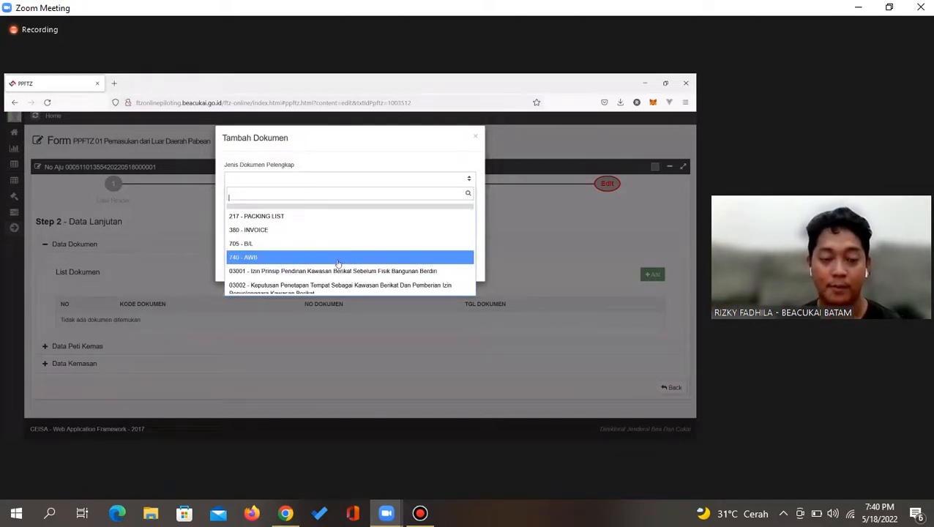
Enter a 217 - PACKING LIST document numbered PL234 dated 17-05-2022 and begin attaching a file
{"action": "left_click", "coordinate": [267, 219]}
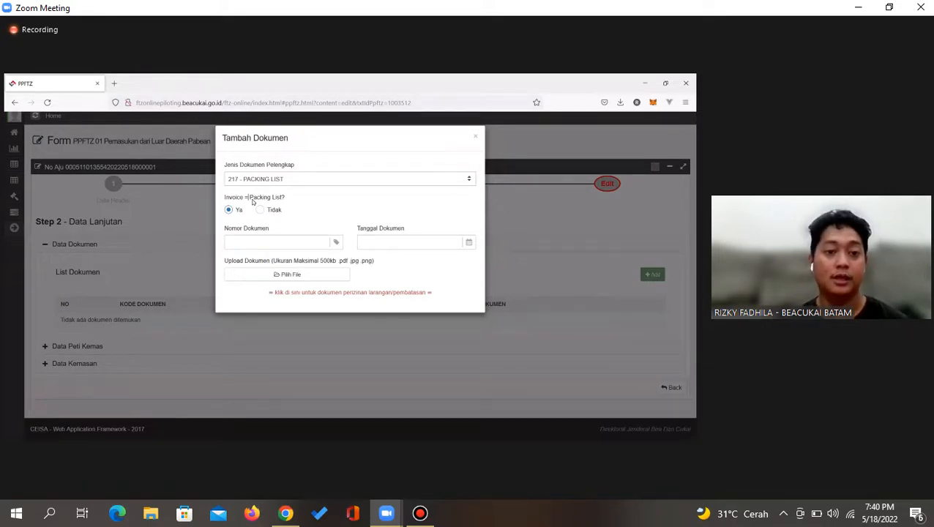
{"action": "left_click", "coordinate": [257, 243]}
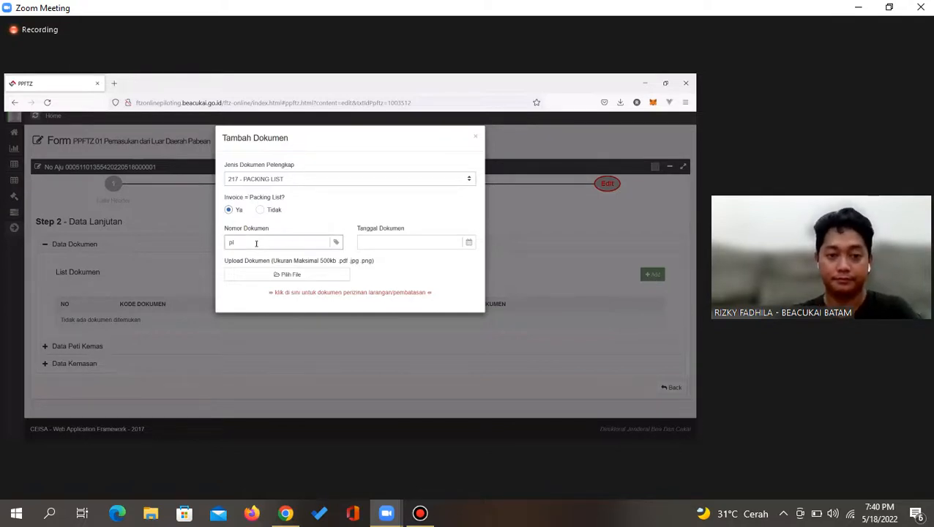
{"action": "type", "text": "PL234"}
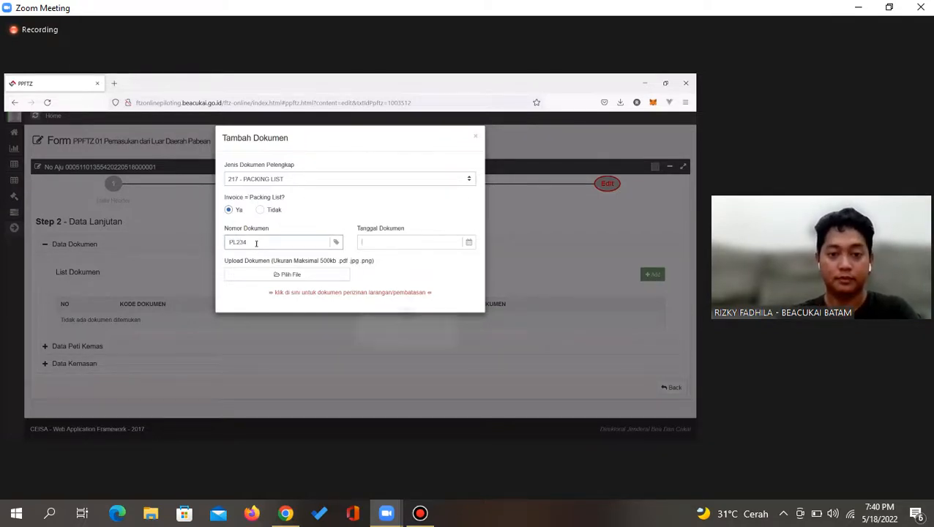
{"action": "left_click", "coordinate": [388, 243]}
{"action": "left_click", "coordinate": [392, 313]}
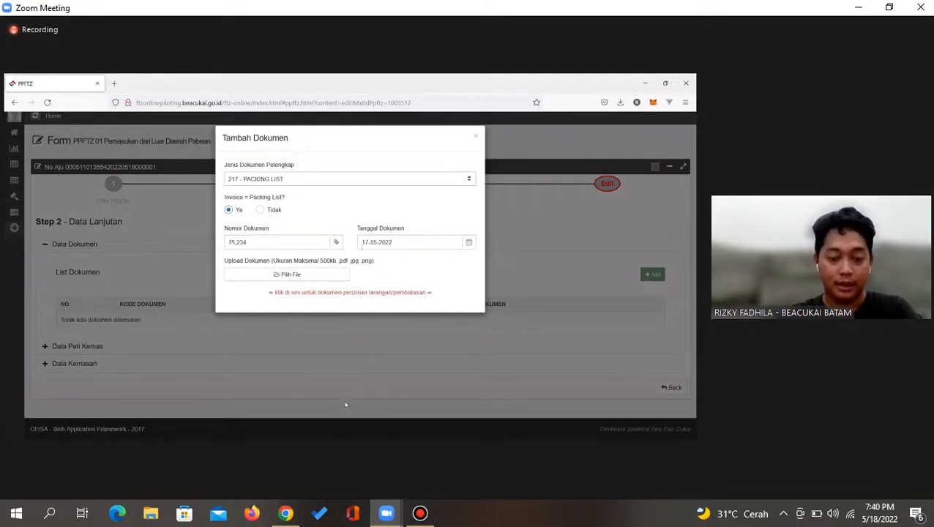
{"action": "left_click", "coordinate": [295, 273]}
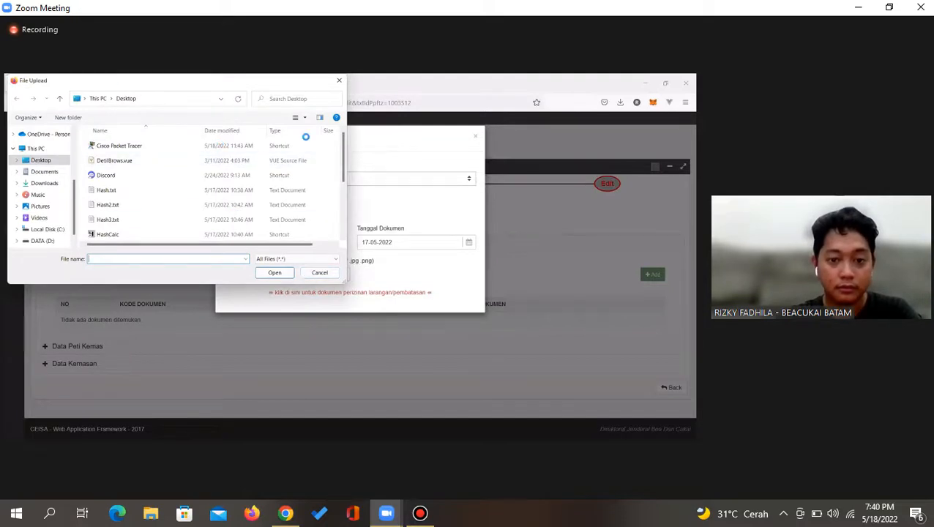
Attach the first PDF from Documents to packing list PL234 and save the entry
{"action": "double_click", "coordinate": [348, 243]}
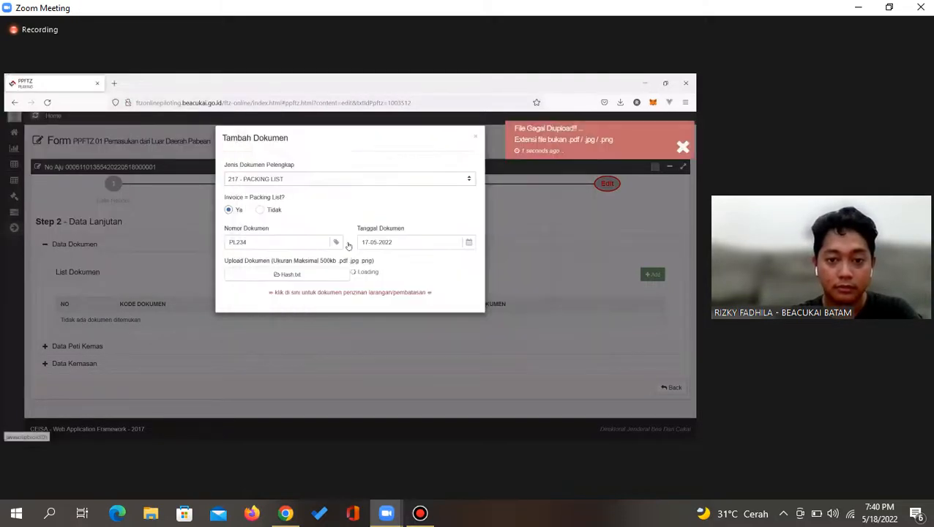
{"action": "left_click", "coordinate": [298, 282]}
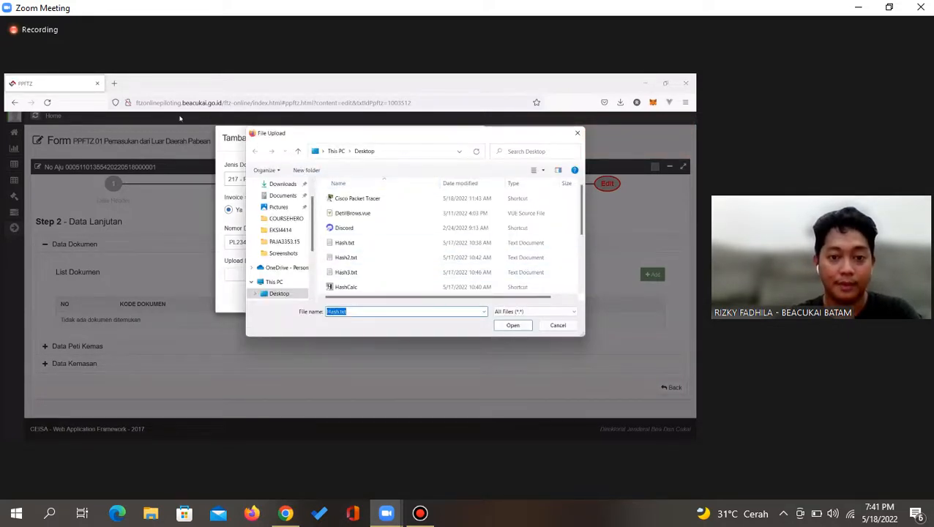
{"action": "scroll", "coordinate": [279, 217], "scroll_direction": "up", "scroll_amount": 3}
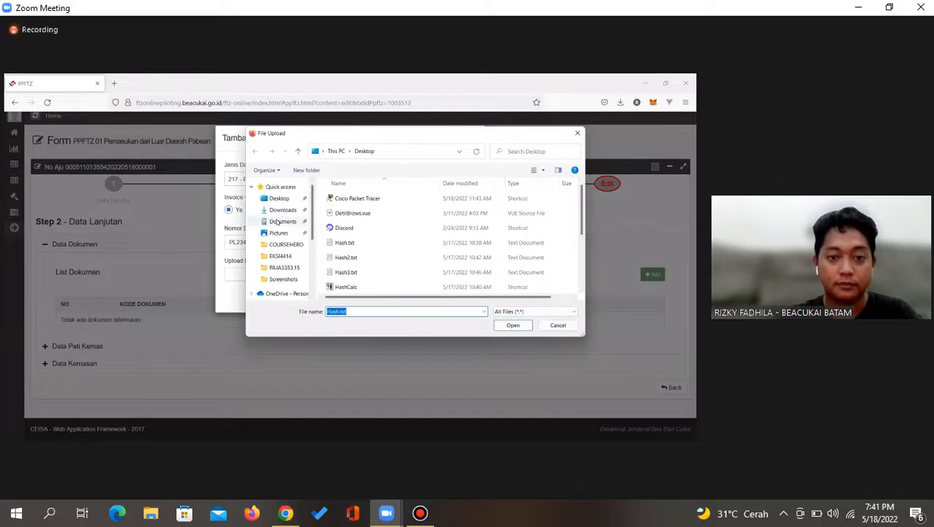
{"action": "left_click", "coordinate": [278, 221]}
{"action": "scroll", "coordinate": [404, 249], "scroll_direction": "down", "scroll_amount": 5}
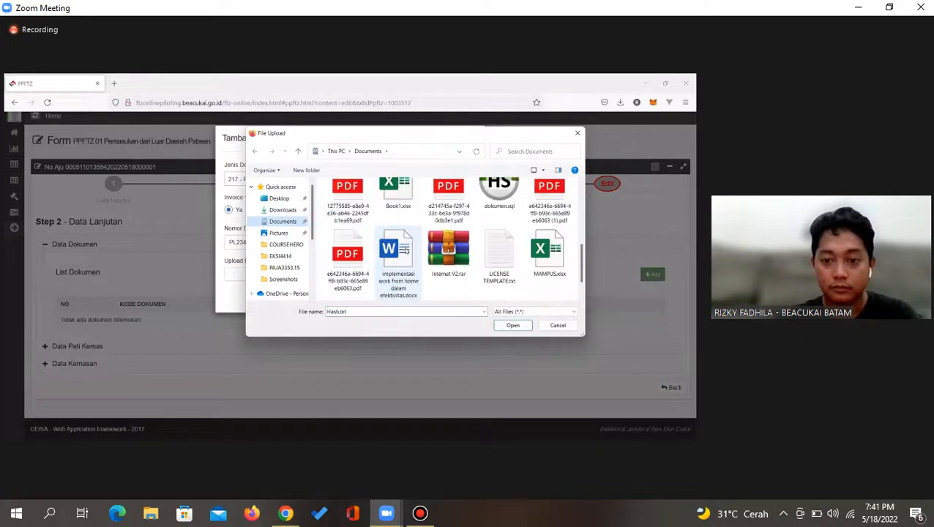
{"action": "left_click", "coordinate": [365, 211]}
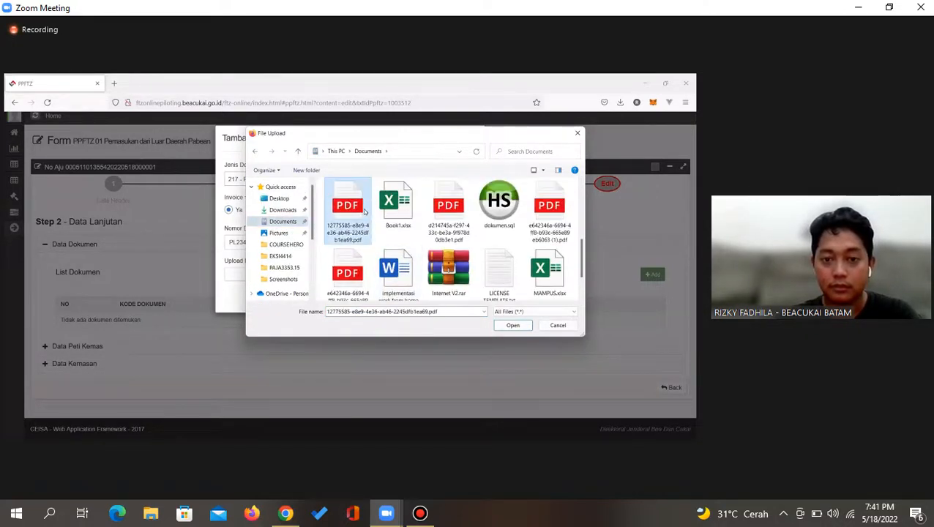
{"action": "double_click", "coordinate": [364, 211]}
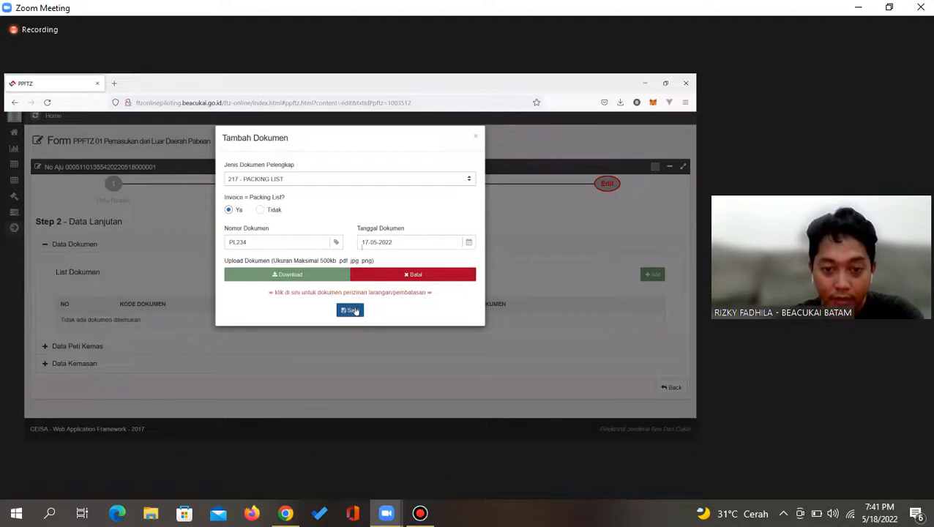
{"action": "left_click", "coordinate": [351, 310]}
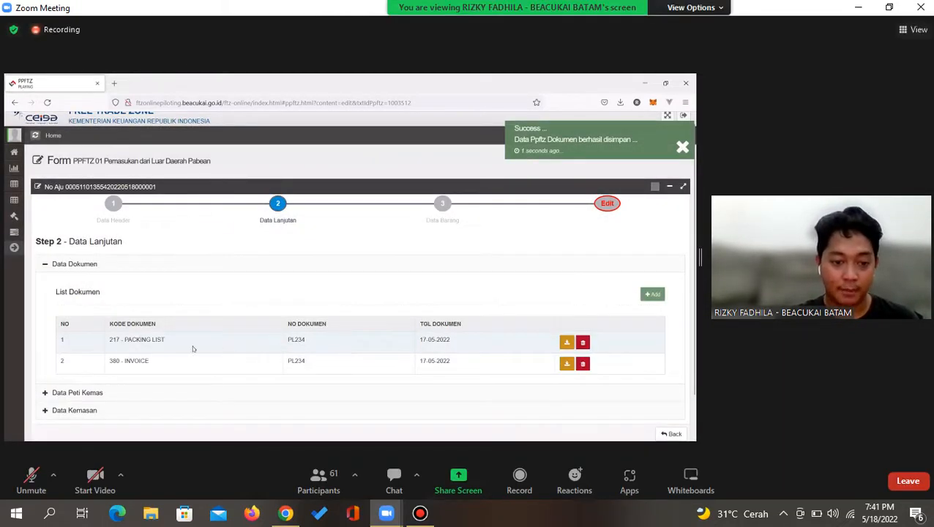
Review the filling status and note that the BL/AWB document is still missing
{"action": "triple_click", "coordinate": [157, 339]}
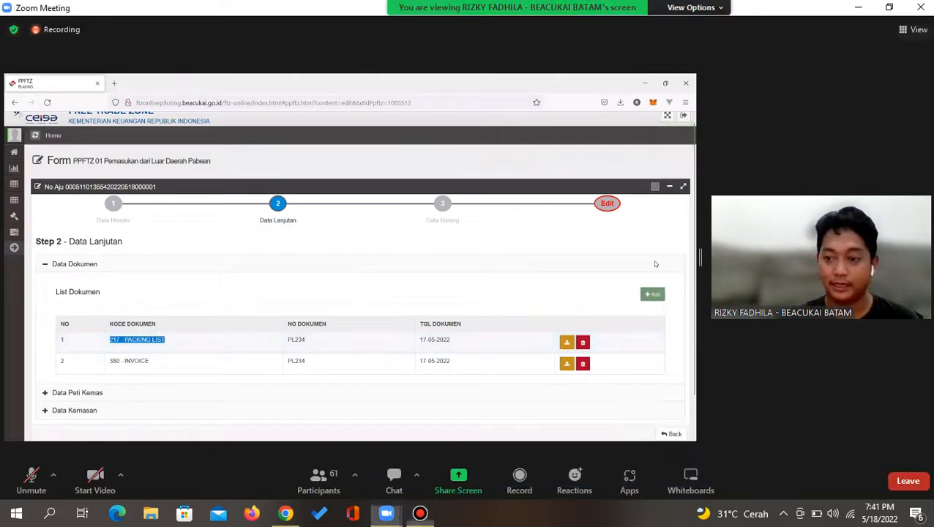
{"action": "left_click", "coordinate": [607, 204]}
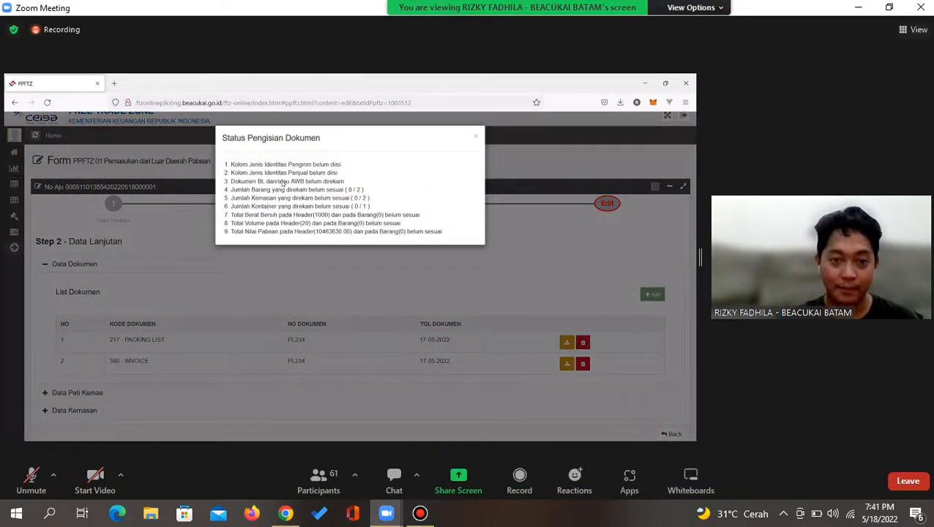
{"action": "triple_click", "coordinate": [283, 183]}
{"action": "left_click", "coordinate": [658, 295]}
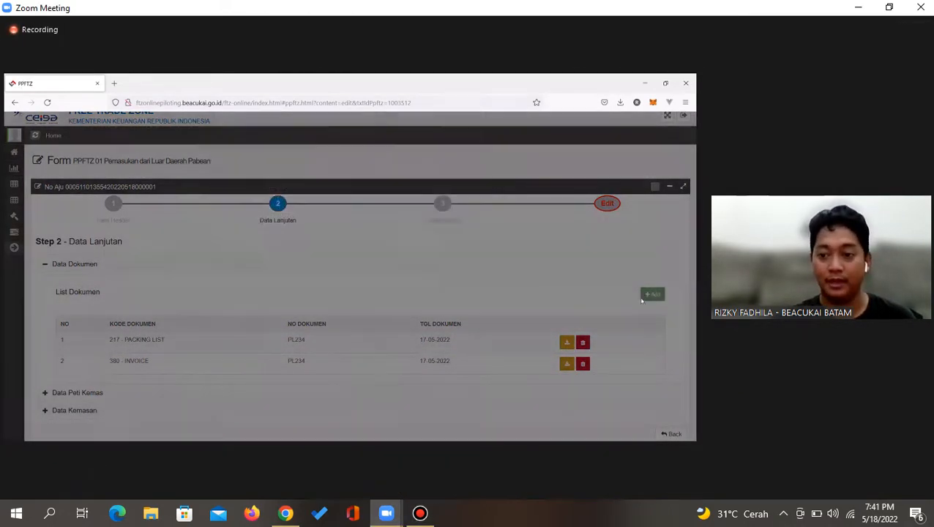
Add a 705 - B/L document numbered BL123 dated 17-05-2022
{"action": "left_click", "coordinate": [652, 295]}
{"action": "left_click", "coordinate": [256, 176]}
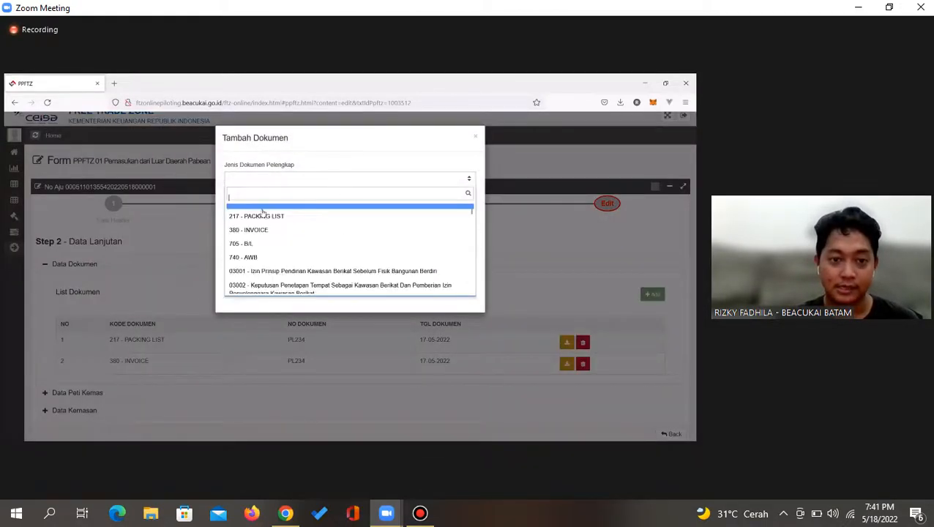
{"action": "left_click", "coordinate": [262, 241]}
{"action": "left_click", "coordinate": [259, 212]}
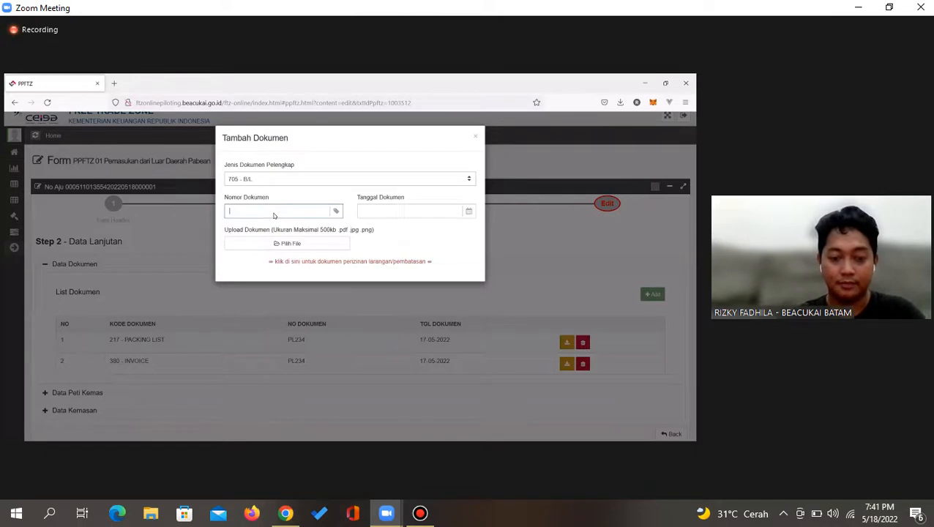
{"action": "type", "text": "BL123"}
{"action": "left_click", "coordinate": [399, 211]}
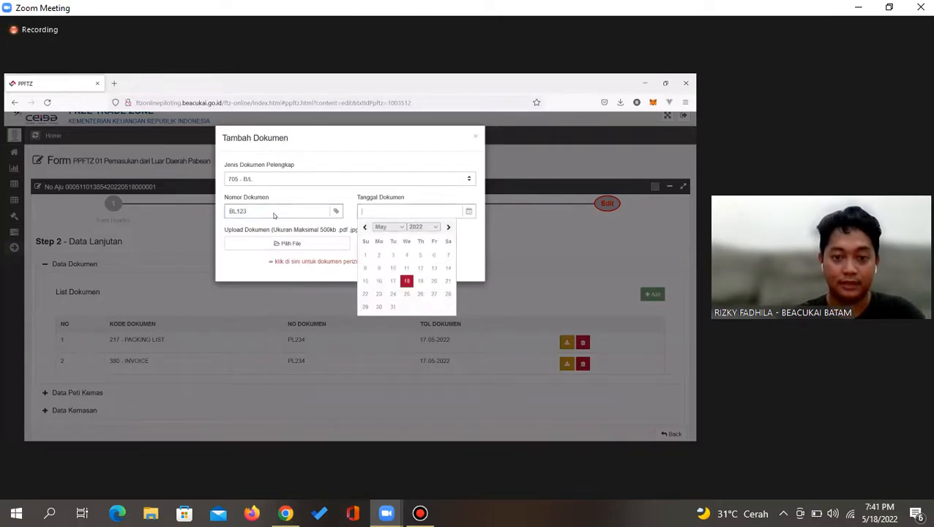
{"action": "left_click", "coordinate": [392, 281]}
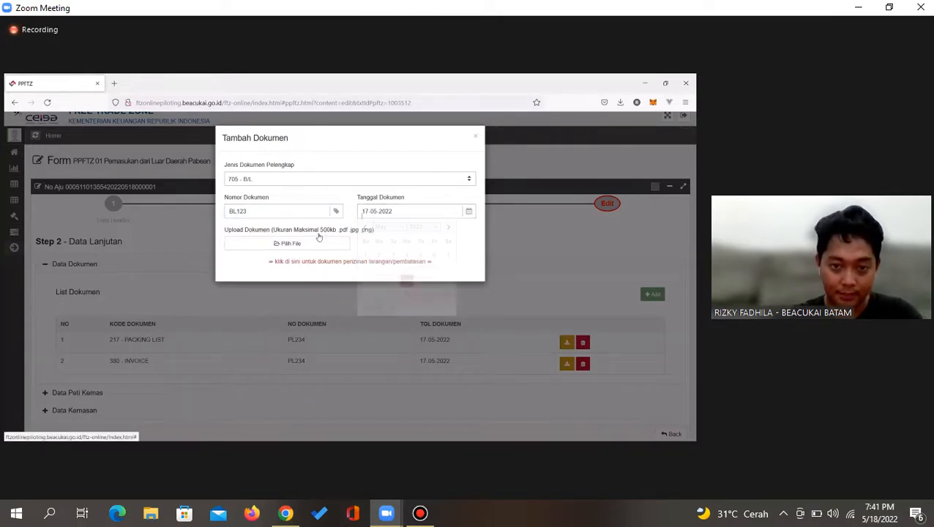
Upload a PDF for the BL123 document and save it
{"action": "scroll", "coordinate": [443, 263], "scroll_direction": "down", "scroll_amount": 4}
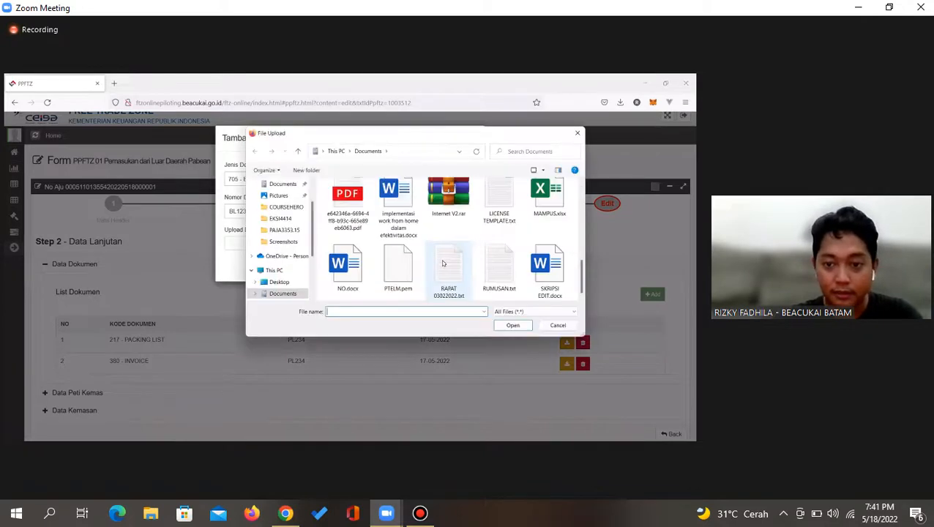
{"action": "scroll", "coordinate": [443, 263], "scroll_direction": "up", "scroll_amount": 3}
{"action": "scroll", "coordinate": [443, 263], "scroll_direction": "up", "scroll_amount": 1}
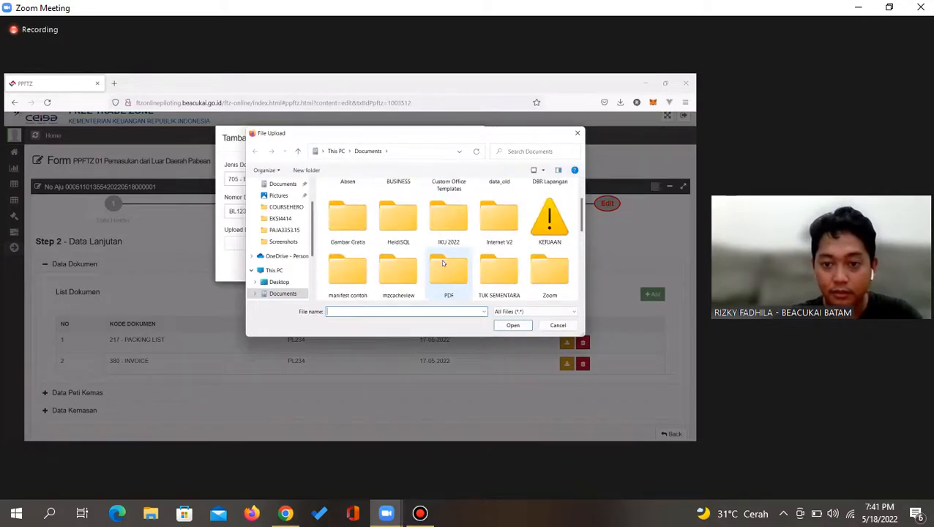
{"action": "scroll", "coordinate": [443, 263], "scroll_direction": "down", "scroll_amount": 2}
{"action": "left_click", "coordinate": [449, 260]}
{"action": "double_click", "coordinate": [449, 260]}
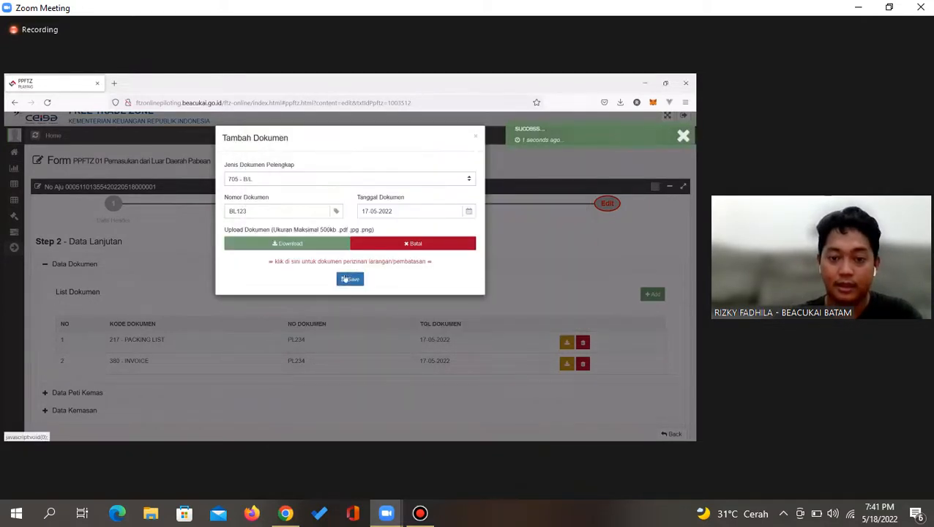
{"action": "left_click", "coordinate": [350, 280]}
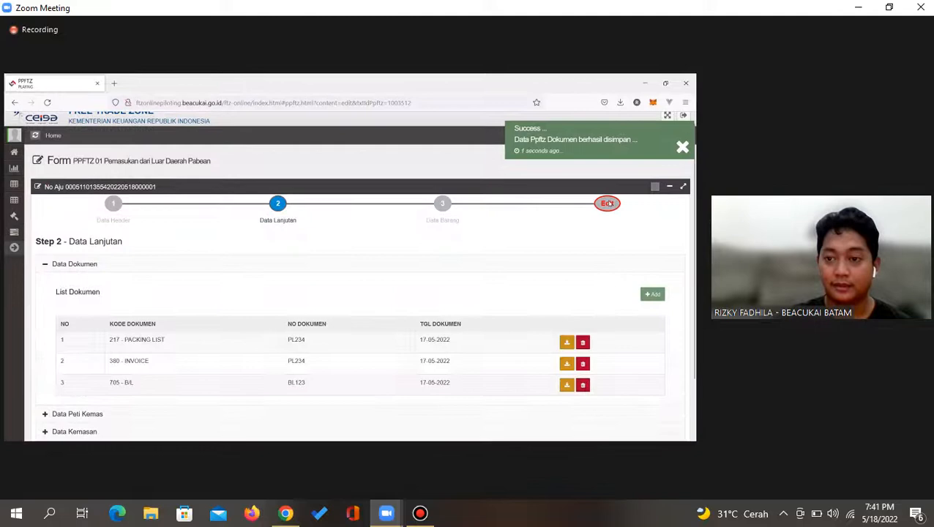
Recheck the form's filling status and scroll down to Data Peti Kemas
{"action": "left_click", "coordinate": [608, 204]}
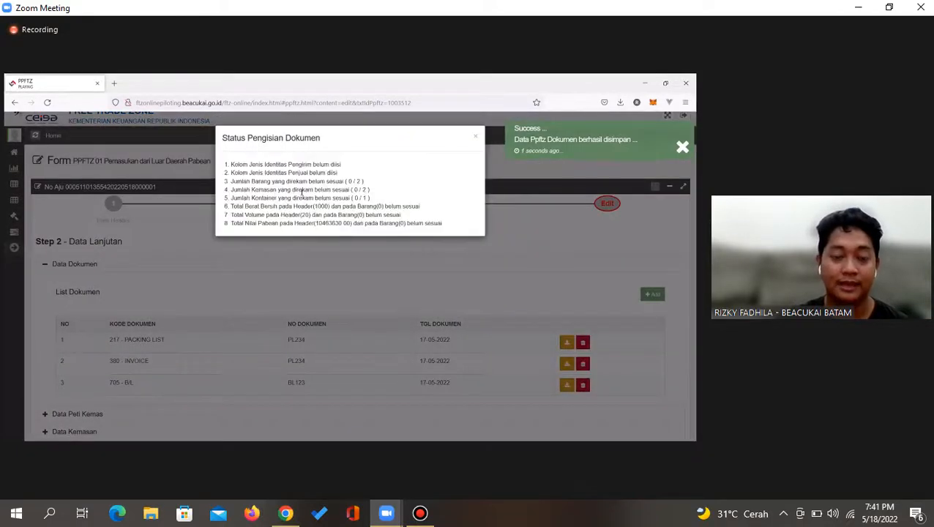
{"action": "left_click", "coordinate": [476, 136]}
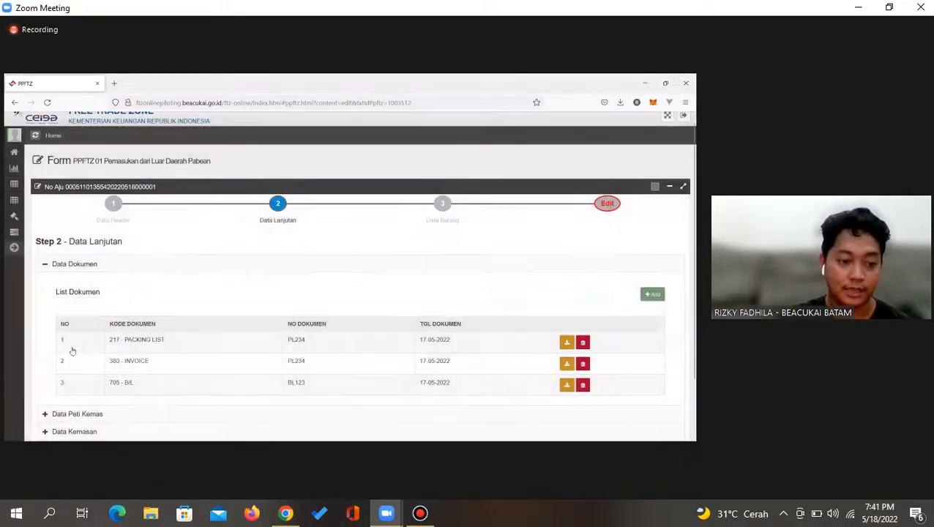
{"action": "scroll", "coordinate": [71, 350], "scroll_direction": "down", "scroll_amount": 3}
Expand Data Peti Kemas, start a new container and set its type to F - FCL
{"action": "left_click", "coordinate": [80, 348]}
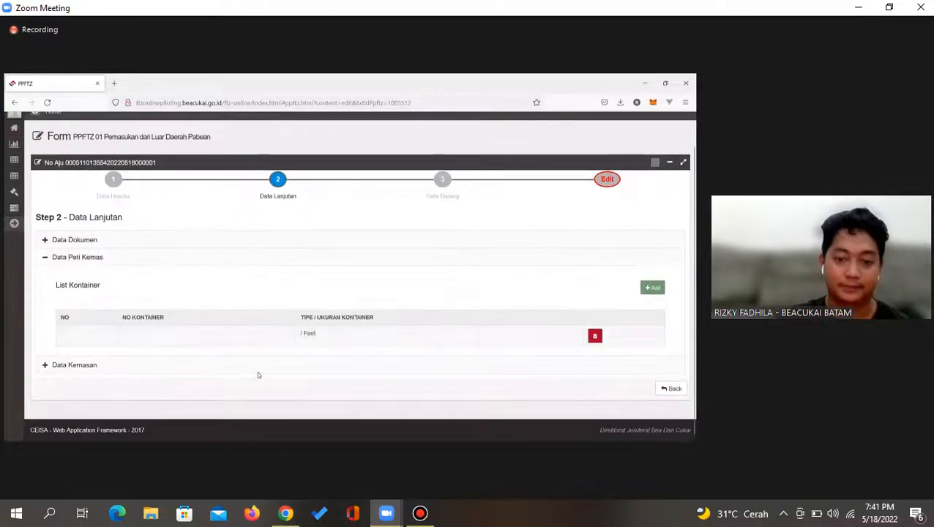
{"action": "left_click", "coordinate": [653, 288]}
{"action": "left_click", "coordinate": [257, 180]}
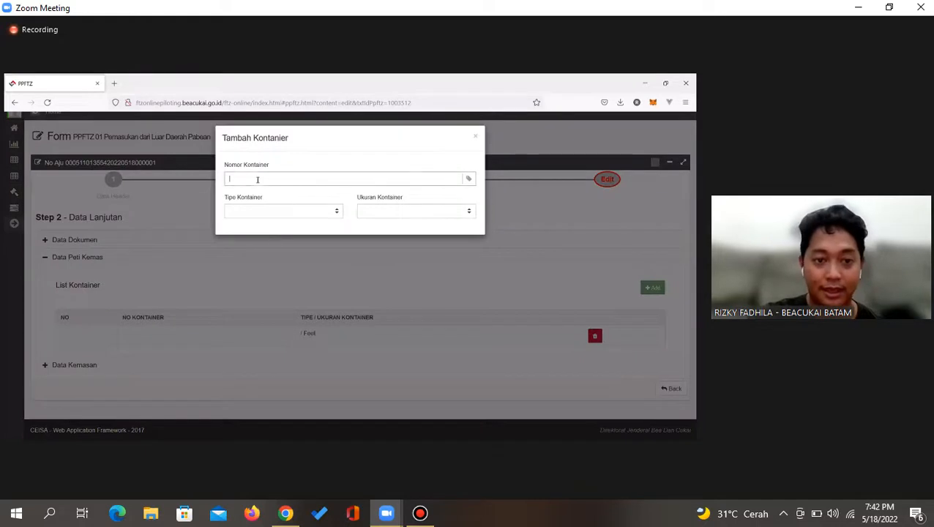
{"action": "left_click", "coordinate": [265, 209]}
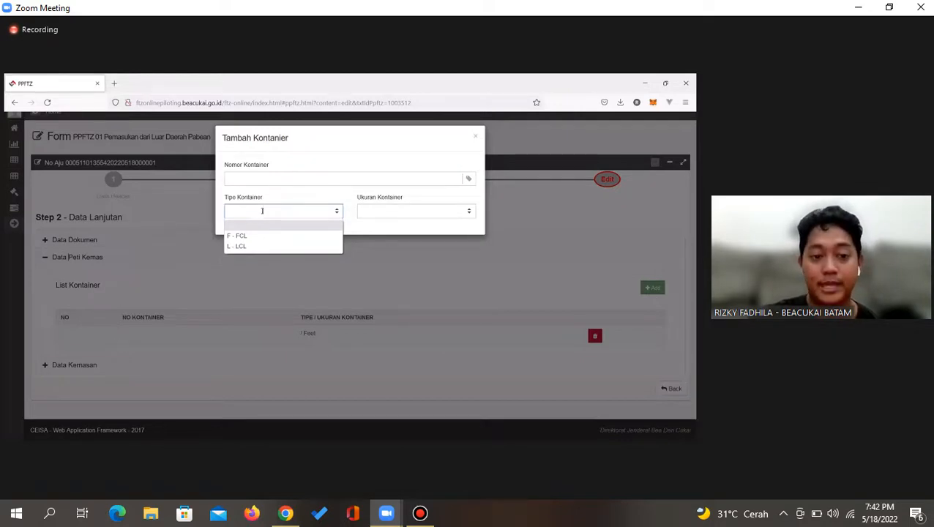
{"action": "left_click", "coordinate": [241, 235]}
{"action": "left_click", "coordinate": [269, 183]}
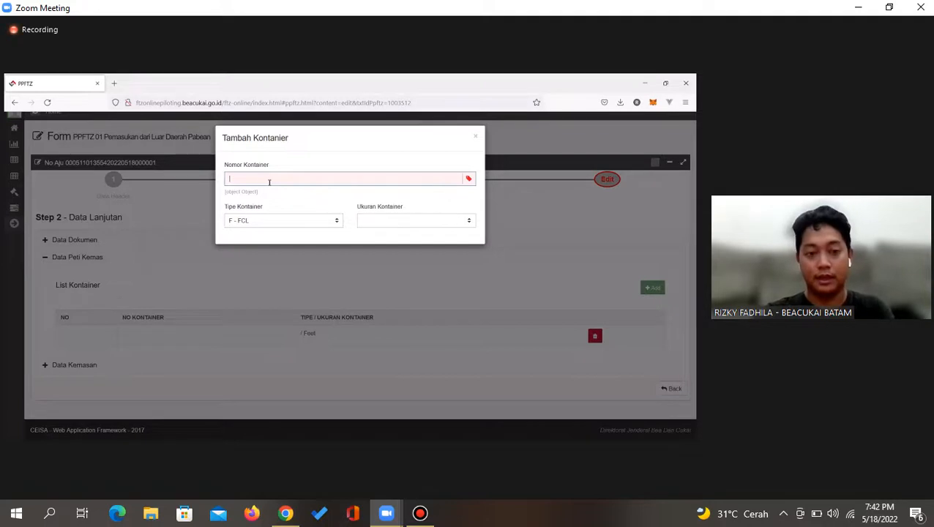
{"action": "type", "text": "DH"}
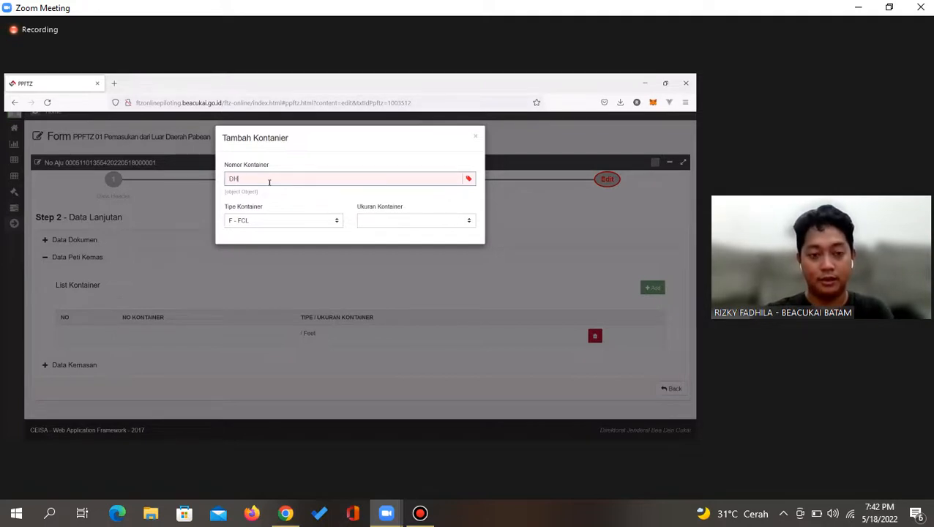
{"action": "type", "text": "PU12"}
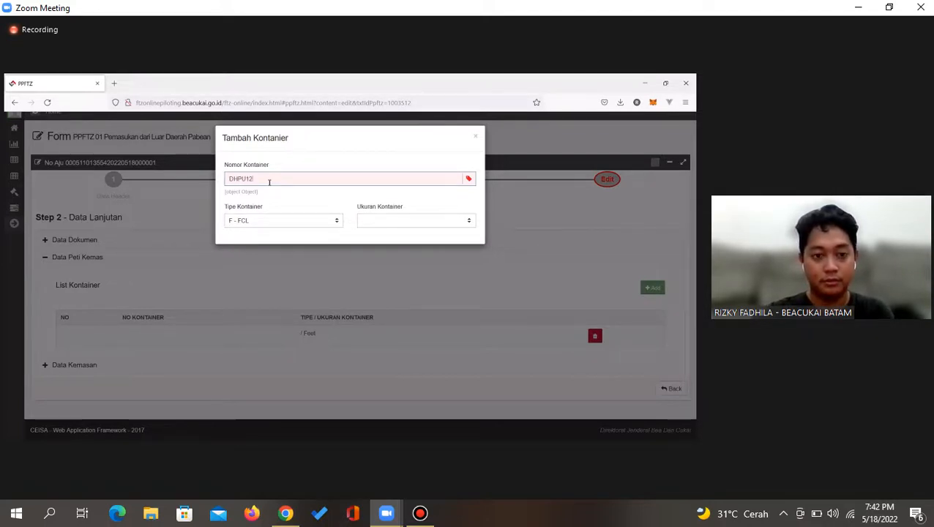
{"action": "type", "text": "3212311"}
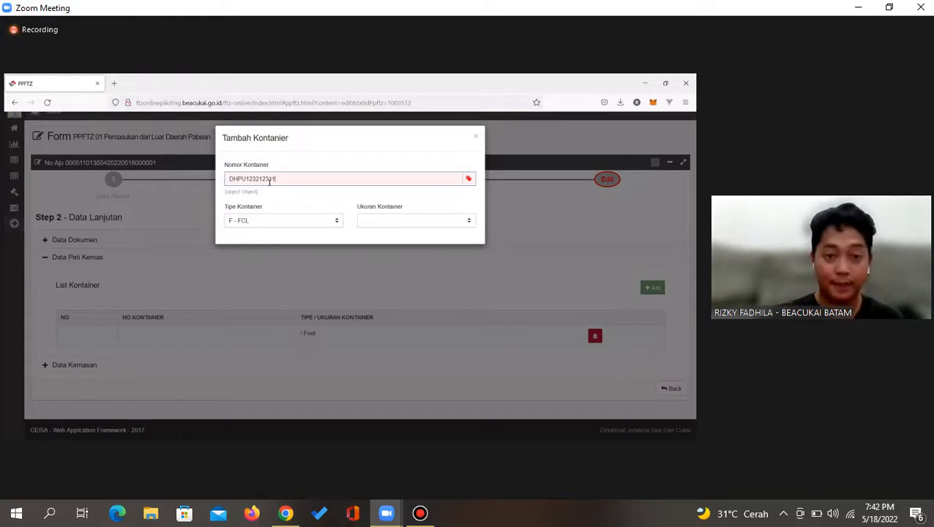
Set the container number to TCNU963552 and the size to 20 - 20 FEET
{"action": "left_click", "coordinate": [376, 223]}
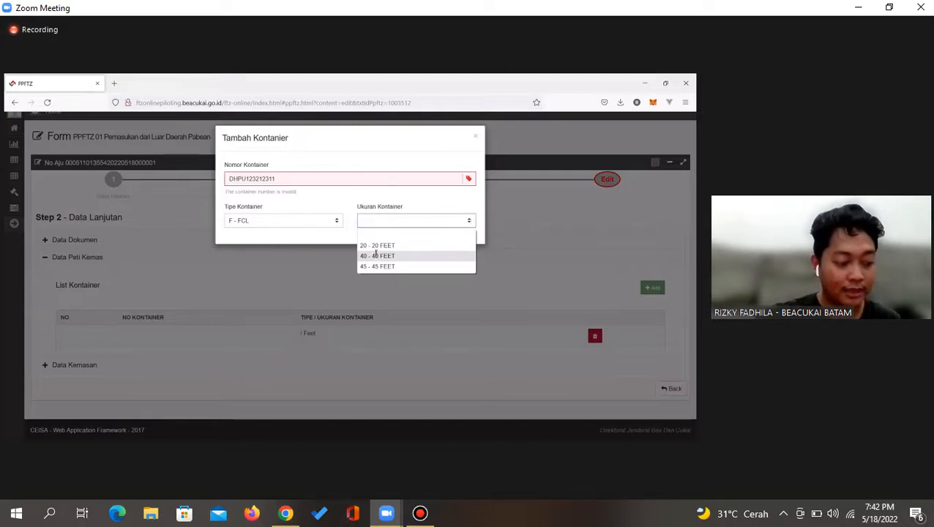
{"action": "double_click", "coordinate": [267, 178]}
{"action": "type", "text": "DFSU61"}
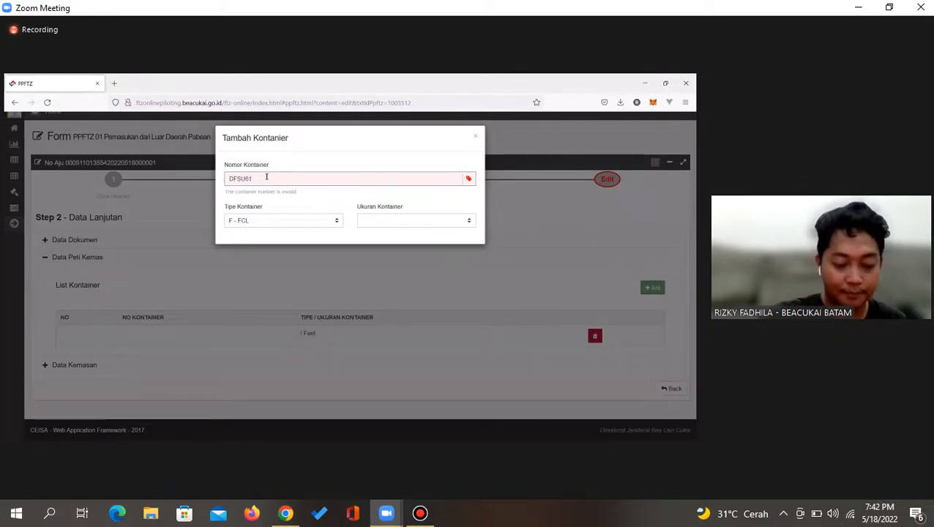
{"action": "type", "text": "80"}
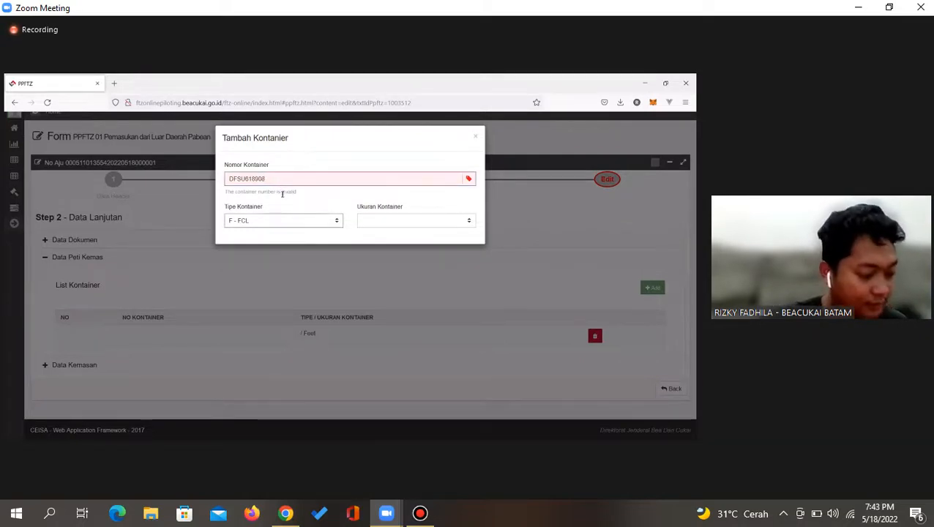
{"action": "double_click", "coordinate": [255, 180]}
{"action": "type", "text": "T"}
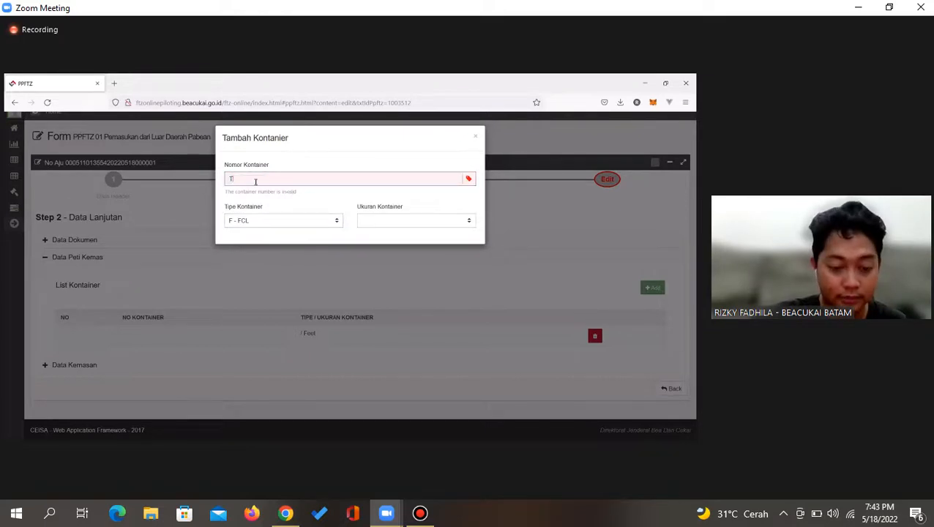
{"action": "type", "text": "CNU96"}
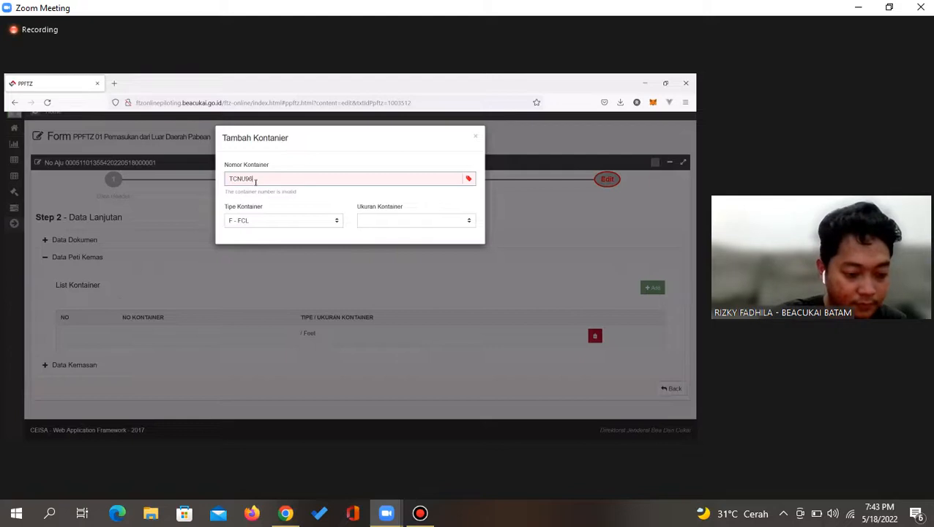
{"action": "type", "text": "3552"}
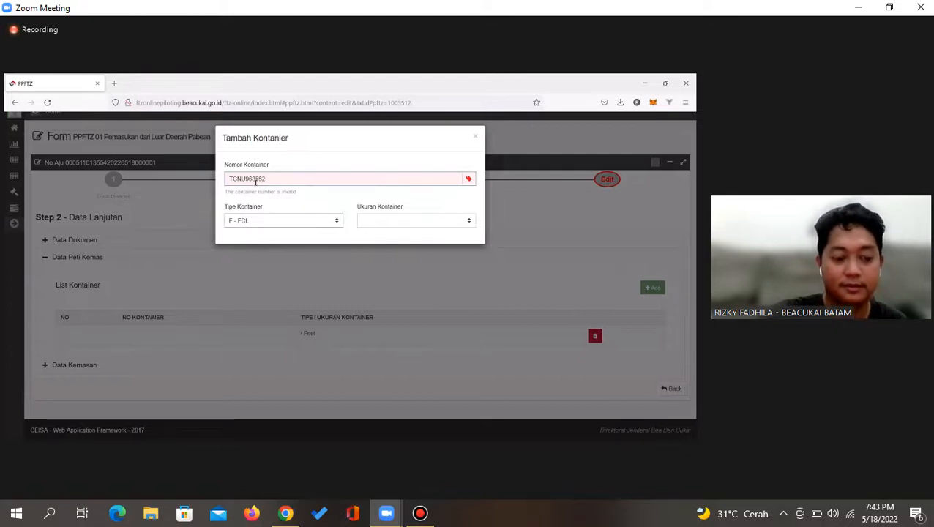
{"action": "left_click", "coordinate": [296, 224]}
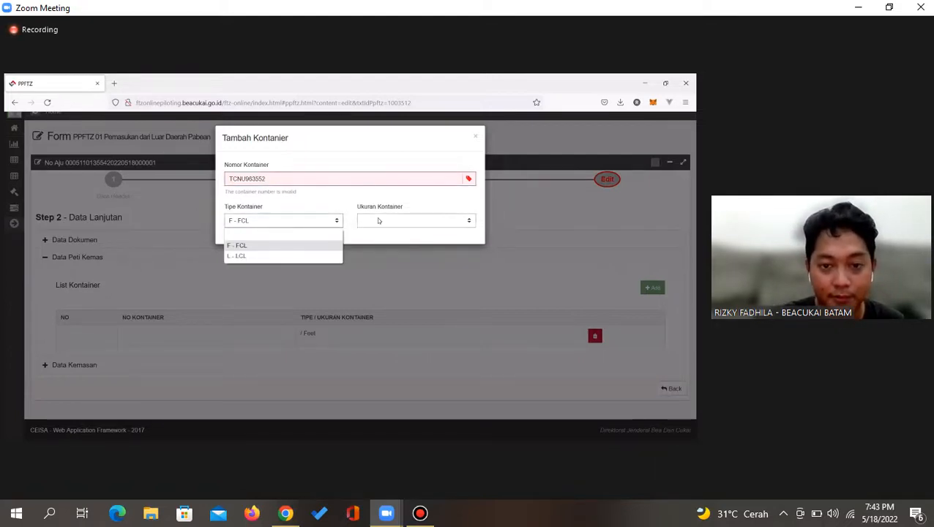
{"action": "left_click", "coordinate": [378, 220]}
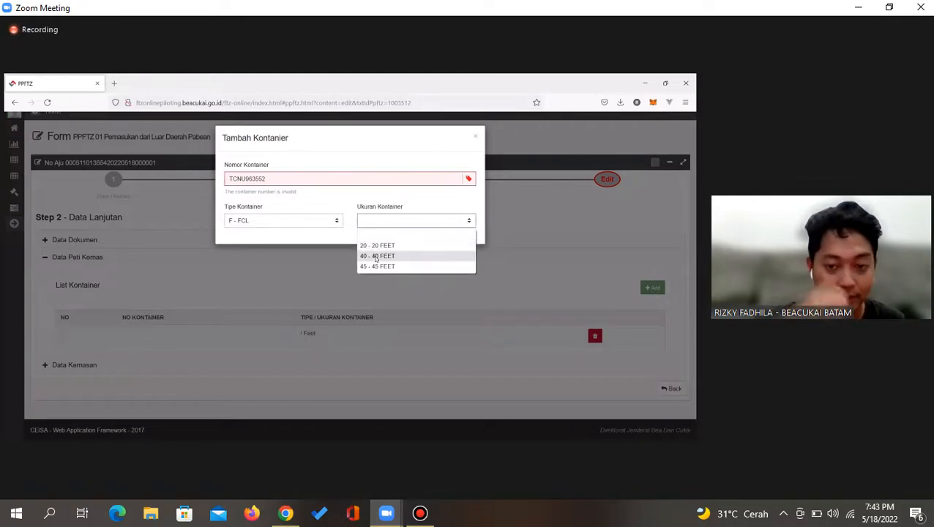
{"action": "left_click", "coordinate": [376, 256]}
{"action": "left_click", "coordinate": [386, 221]}
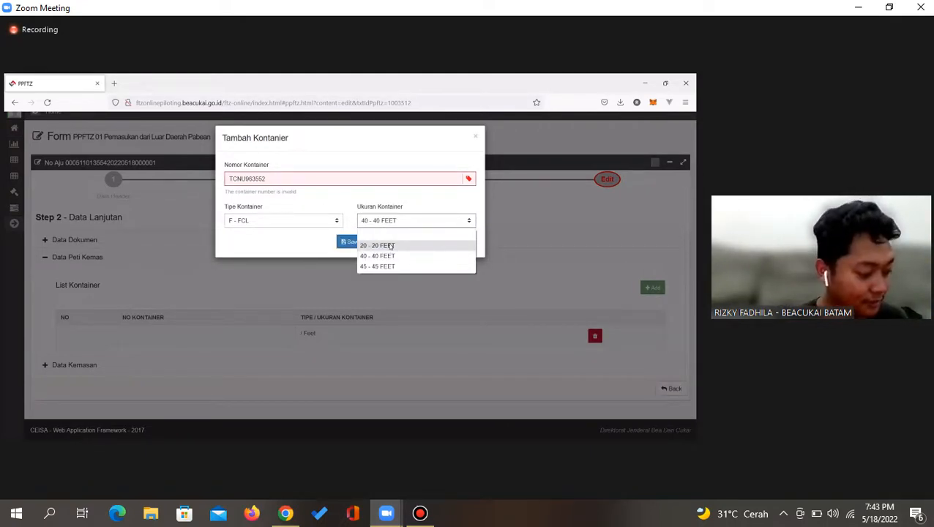
{"action": "left_click", "coordinate": [390, 246]}
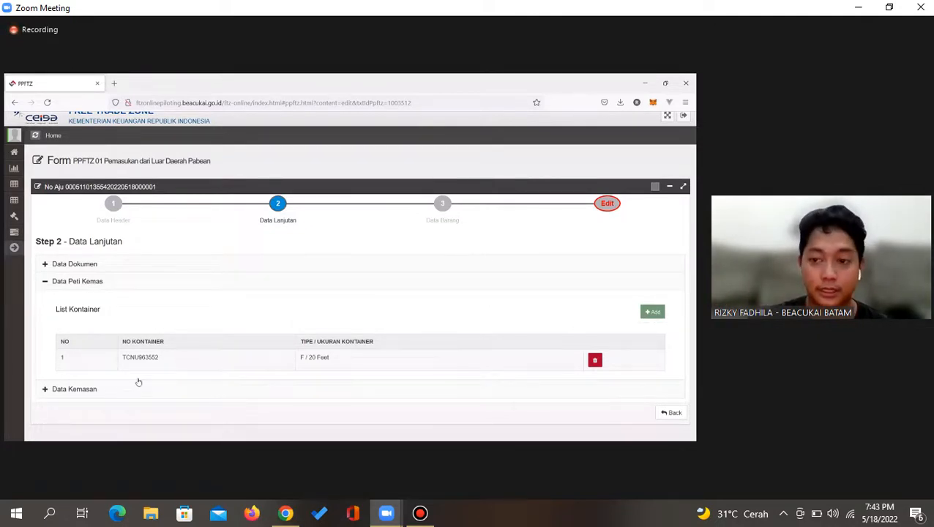
Review the filling status, expand Data Kemasan and confirm the packaging count is zero
{"action": "left_click", "coordinate": [607, 205]}
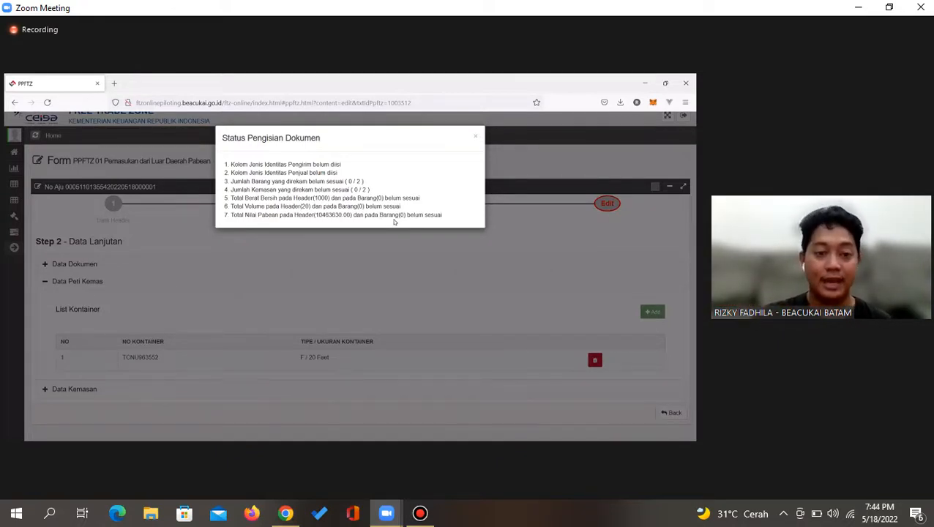
{"action": "left_click", "coordinate": [133, 407]}
{"action": "left_click", "coordinate": [111, 392]}
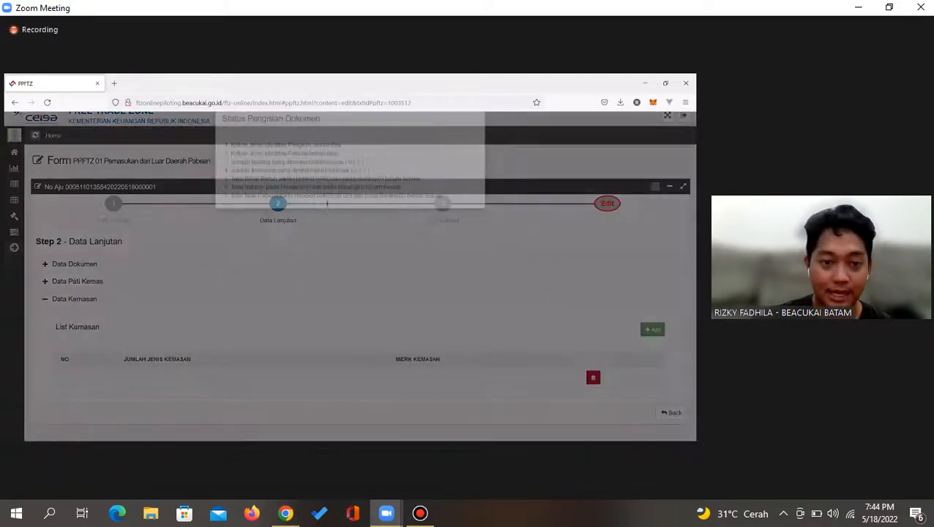
{"action": "left_click", "coordinate": [608, 203]}
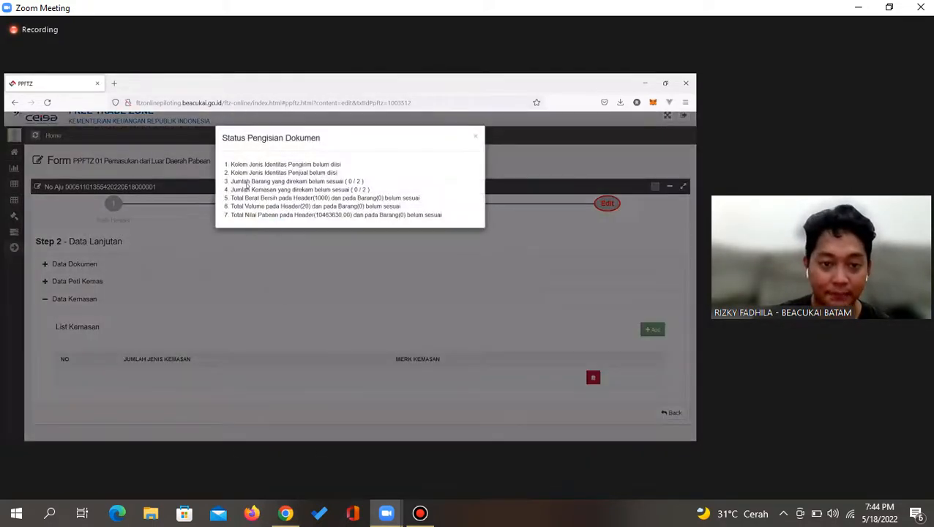
{"action": "left_click_drag", "start_coordinate": [235, 190], "coordinate": [357, 191]}
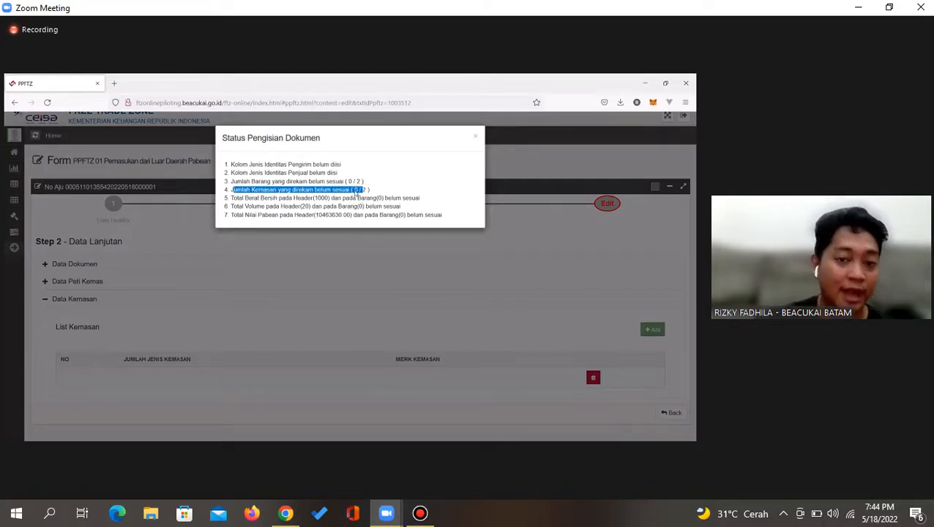
{"action": "double_click", "coordinate": [357, 190]}
{"action": "left_click", "coordinate": [634, 348]}
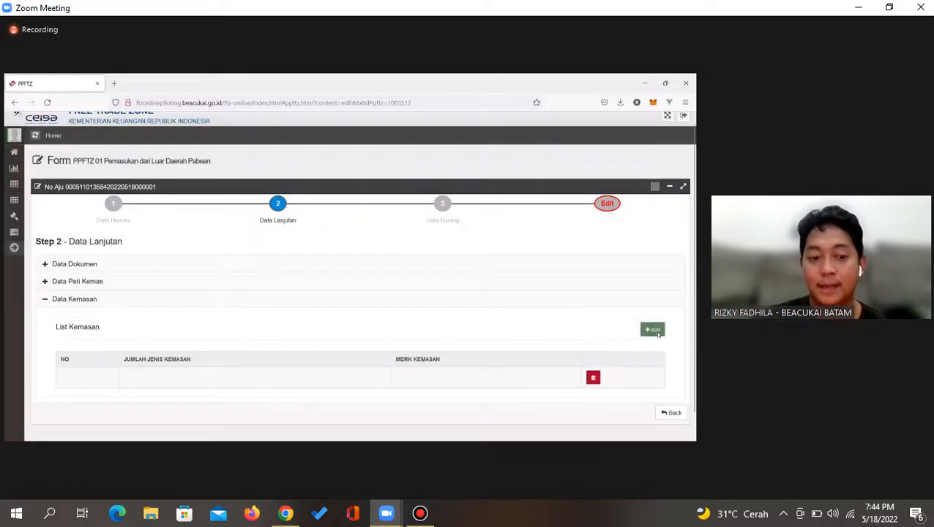
Add a packaging row of 10 with type PK - PACKAGE and save it
{"action": "left_click", "coordinate": [654, 330]}
{"action": "left_click", "coordinate": [244, 182]}
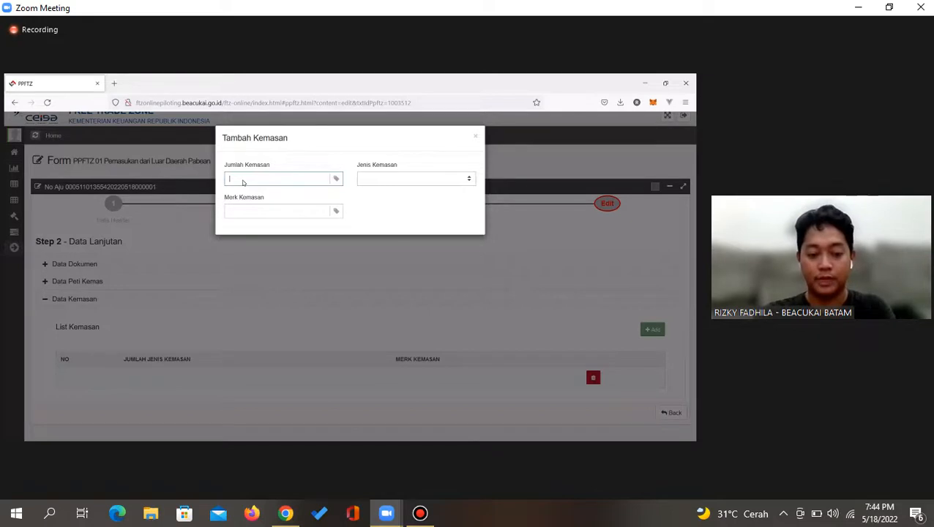
{"action": "left_click", "coordinate": [406, 179]}
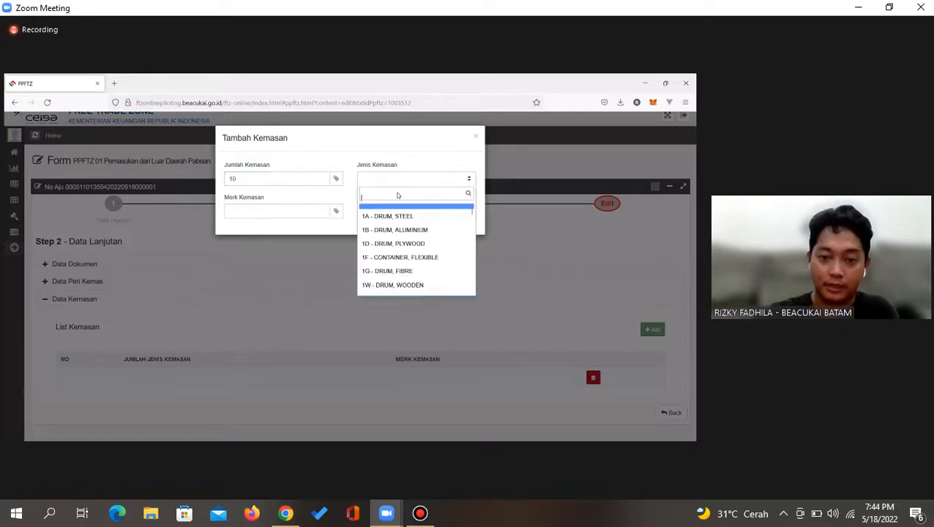
{"action": "type", "text": "box"}
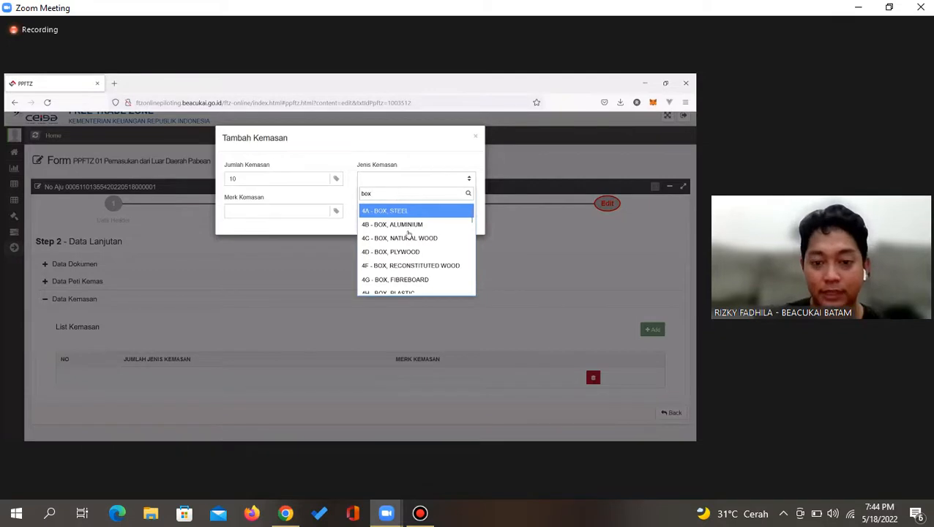
{"action": "scroll", "coordinate": [410, 264], "scroll_direction": "down", "scroll_amount": 3}
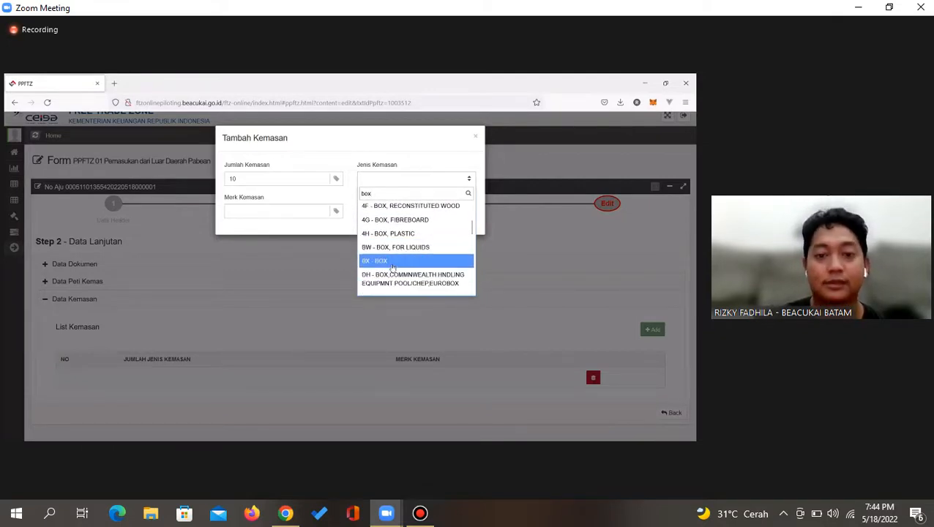
{"action": "left_click", "coordinate": [393, 263]}
{"action": "left_click", "coordinate": [381, 180]}
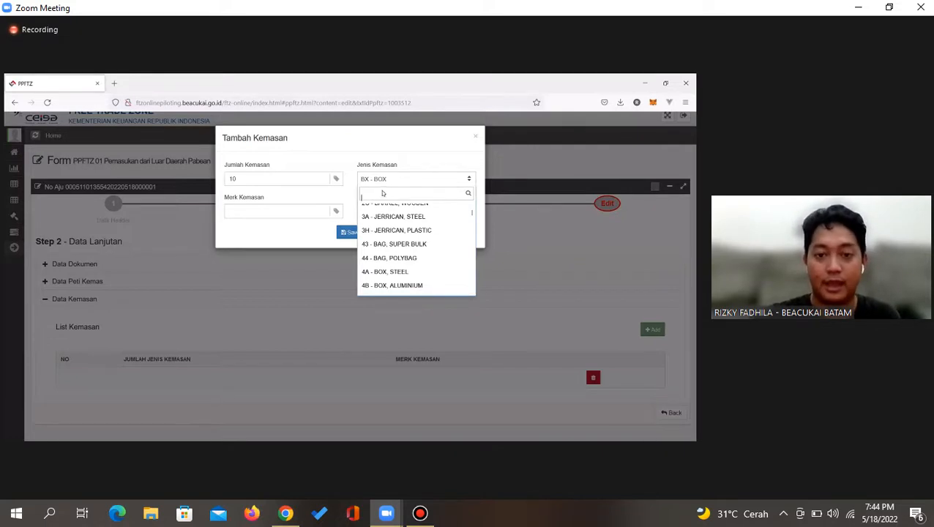
{"action": "type", "text": "pk"}
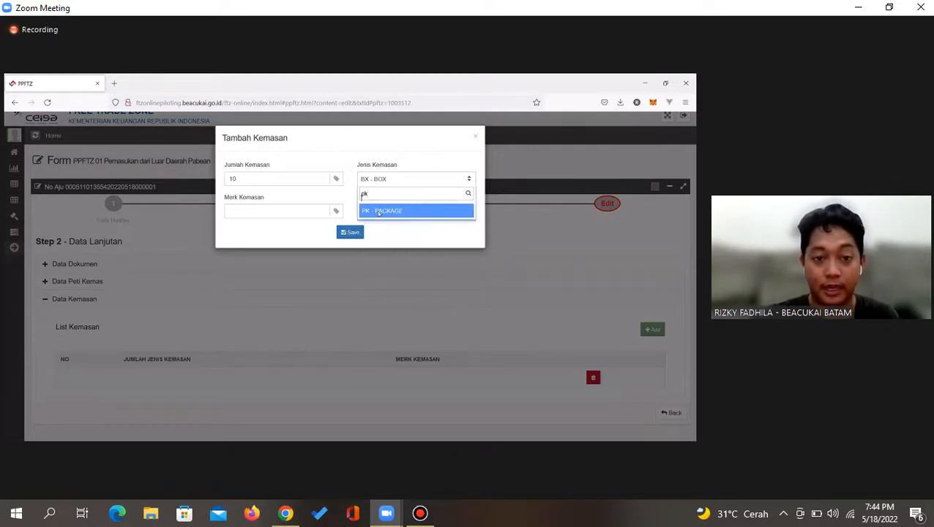
{"action": "key", "text": "Return"}
{"action": "left_click", "coordinate": [280, 210]}
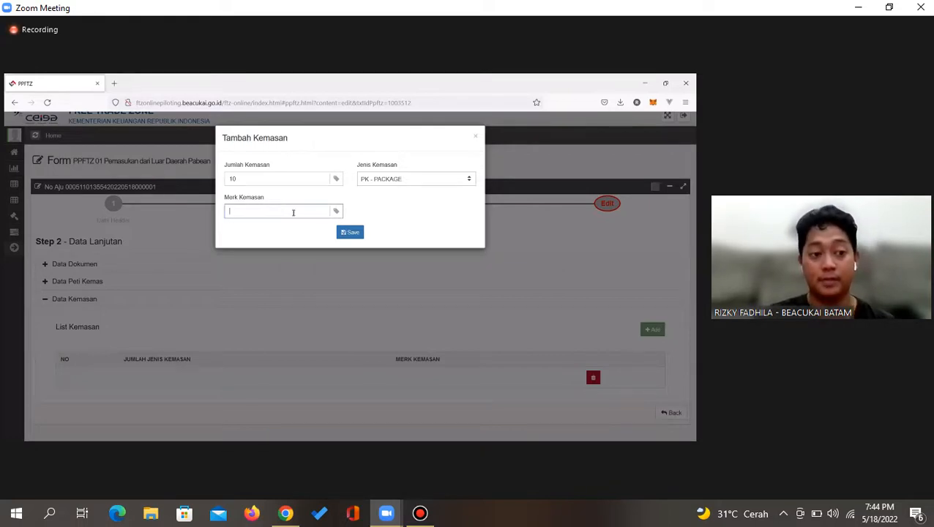
{"action": "left_click", "coordinate": [350, 232]}
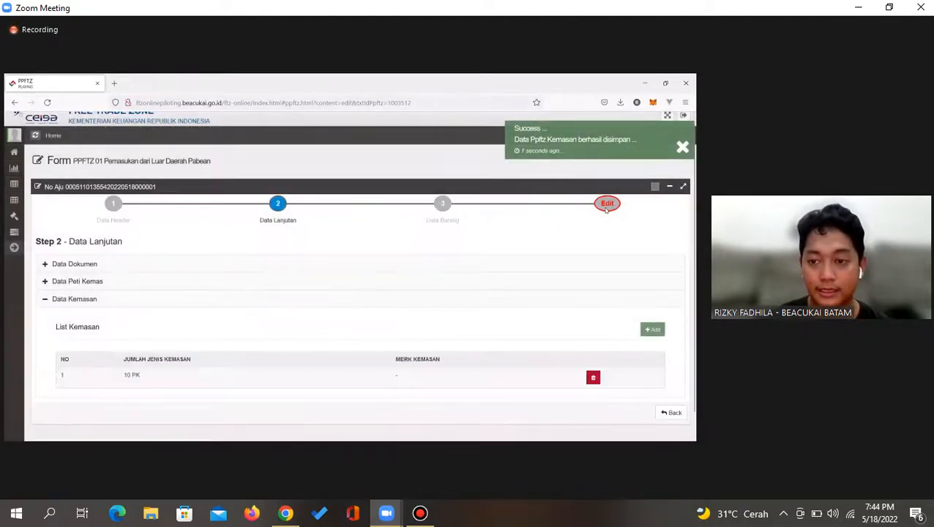
Check the completion status, noting the packaging count now reads 1 / 2
{"action": "left_click", "coordinate": [607, 209]}
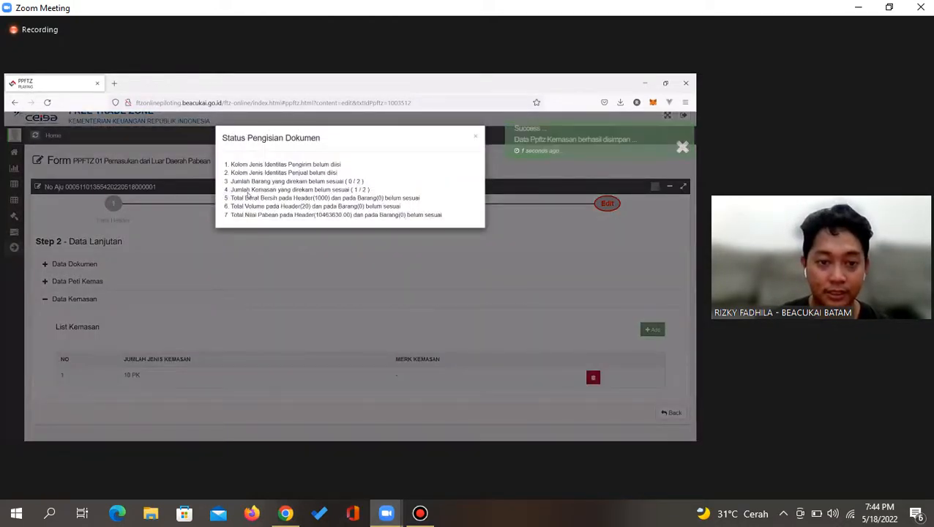
{"action": "left_click_drag", "start_coordinate": [233, 190], "coordinate": [369, 192]}
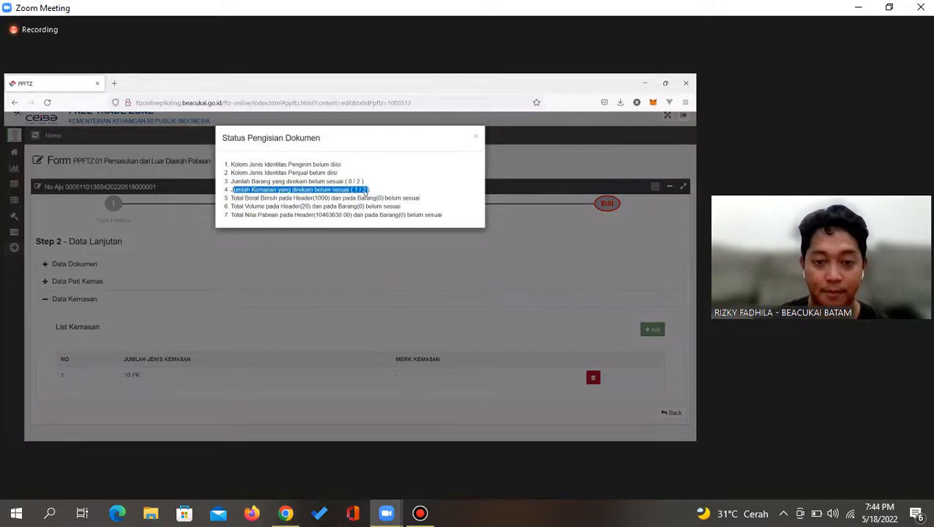
{"action": "left_click", "coordinate": [360, 189]}
{"action": "left_click", "coordinate": [530, 296]}
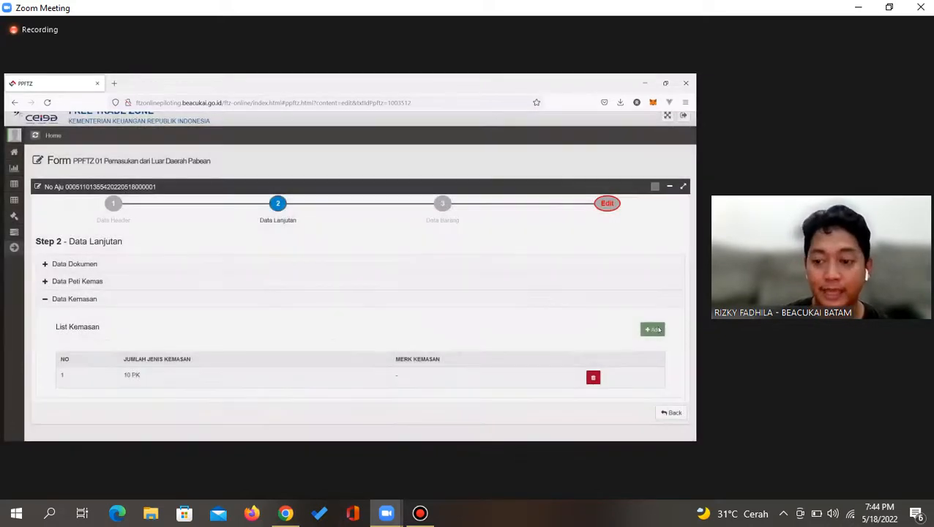
Add a packaging row of 20 with type BX - BOX and save it
{"action": "left_click", "coordinate": [653, 329]}
{"action": "left_click", "coordinate": [268, 181]}
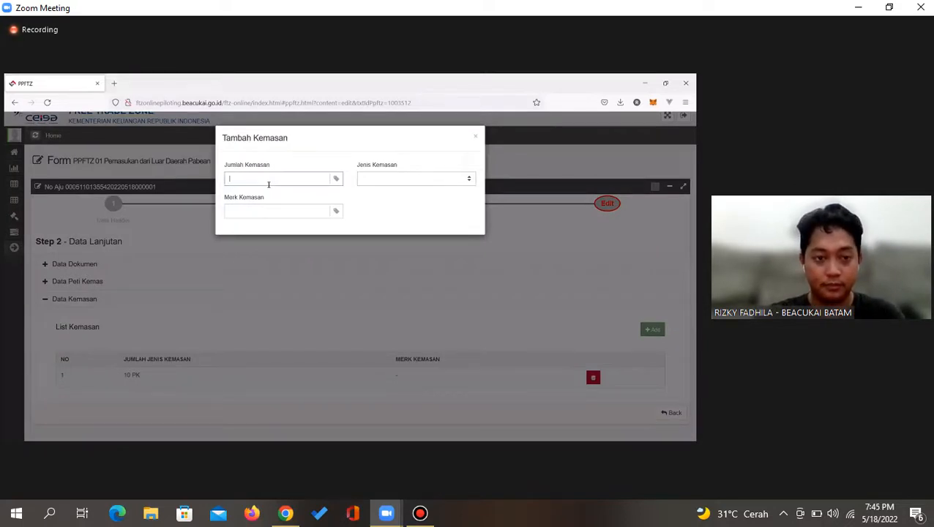
{"action": "type", "text": "20"}
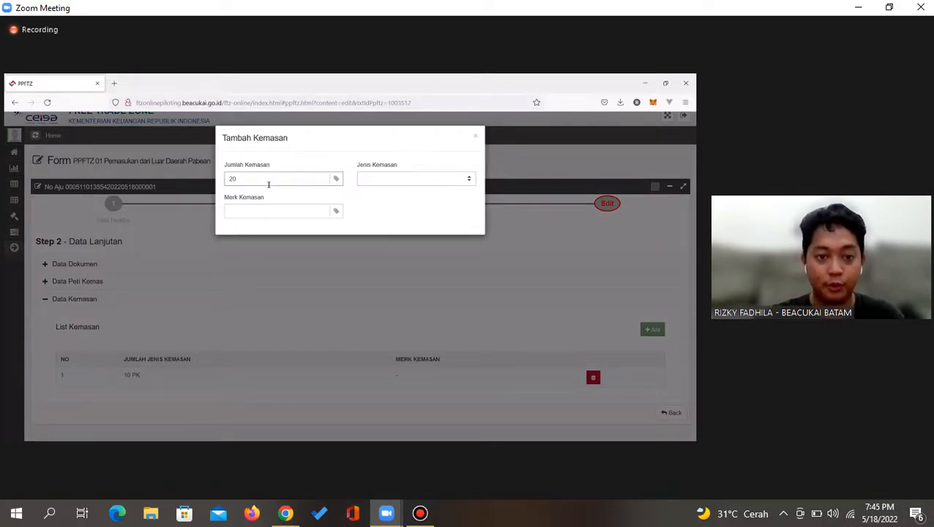
{"action": "left_click", "coordinate": [378, 180]}
{"action": "type", "text": "b"}
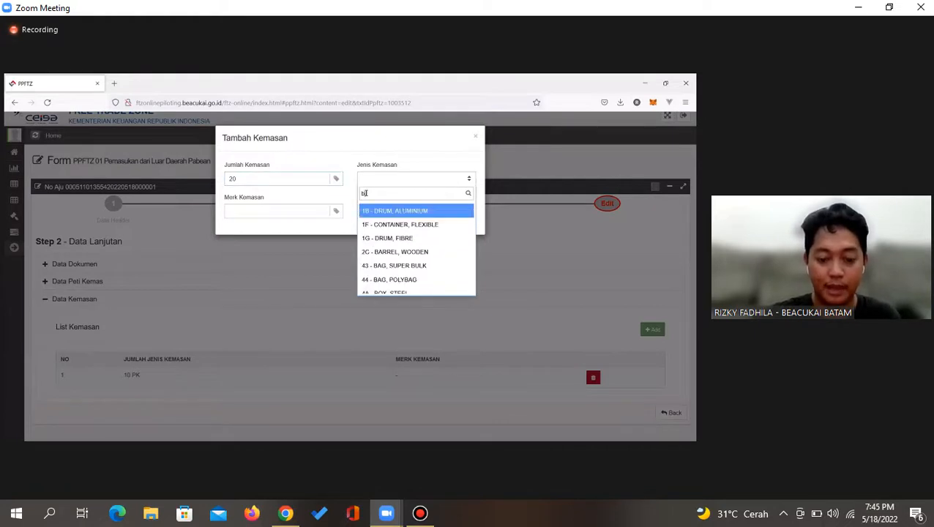
{"action": "type", "text": "ox"}
{"action": "key", "text": "Down"}
{"action": "key", "text": "Down"}
{"action": "key", "text": "Down"}
{"action": "key", "text": "Down"}
{"action": "key", "text": "Down"}
{"action": "key", "text": "Down"}
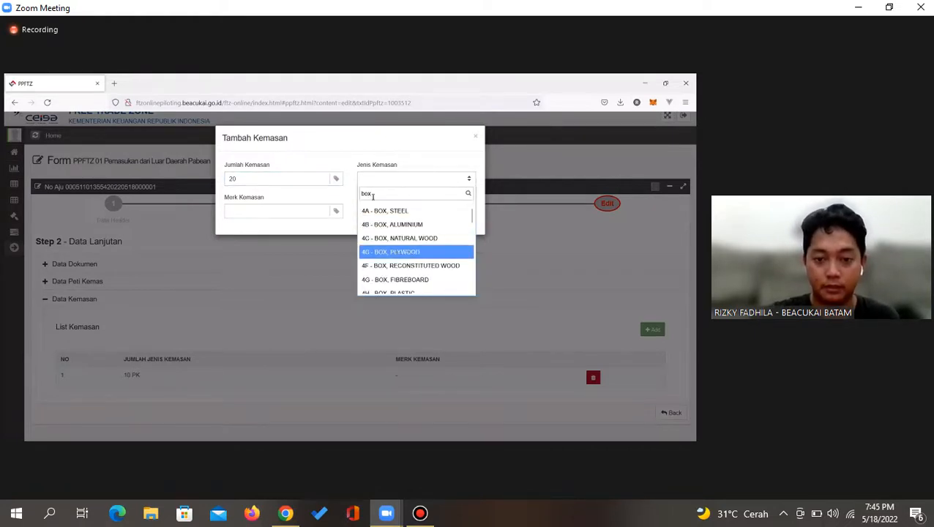
{"action": "left_click", "coordinate": [391, 268]}
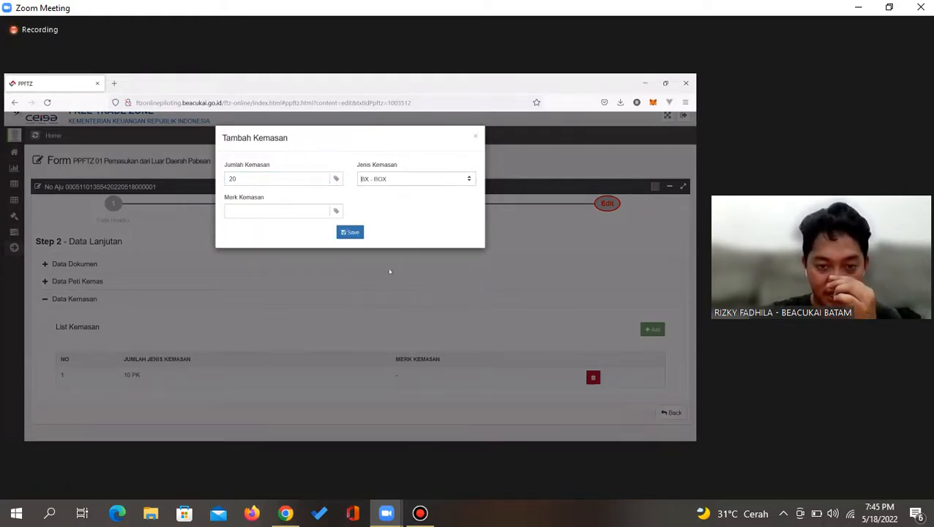
{"action": "left_click", "coordinate": [400, 181]}
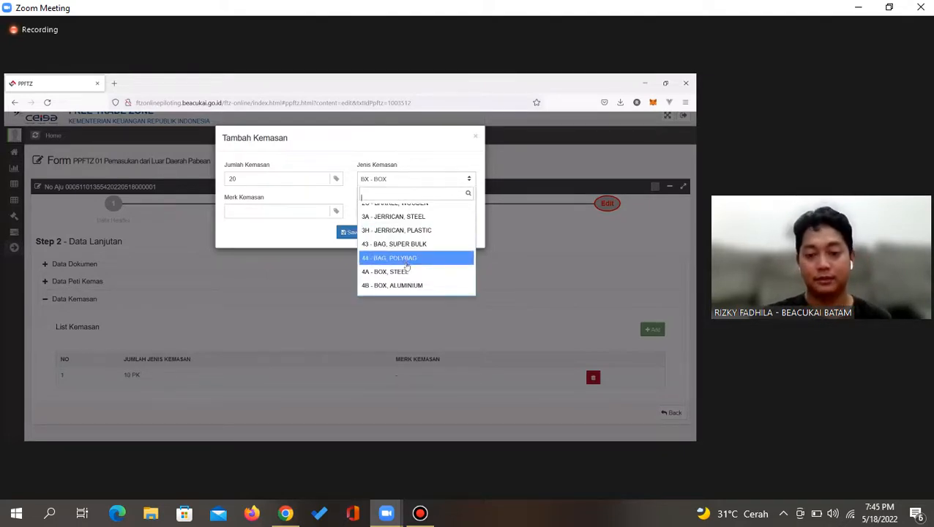
{"action": "left_click", "coordinate": [398, 176]}
{"action": "left_click", "coordinate": [276, 209]}
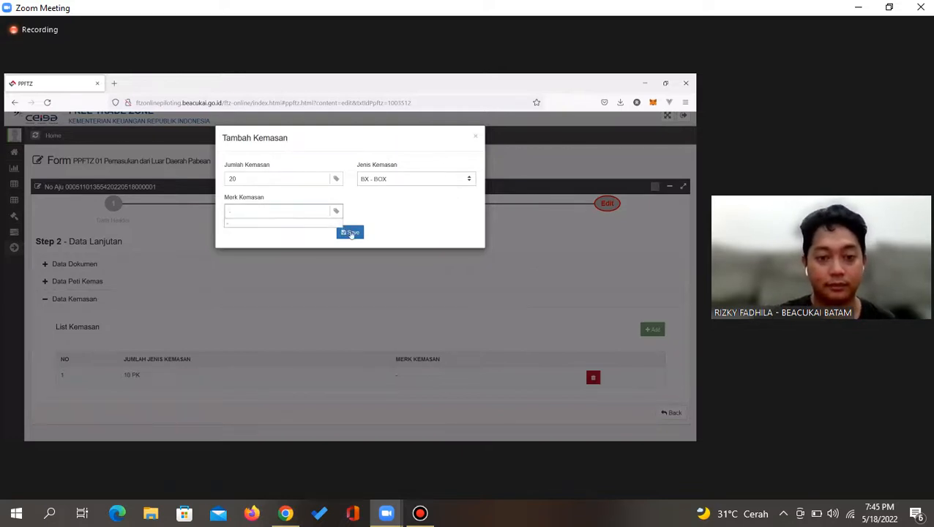
{"action": "left_click", "coordinate": [353, 233]}
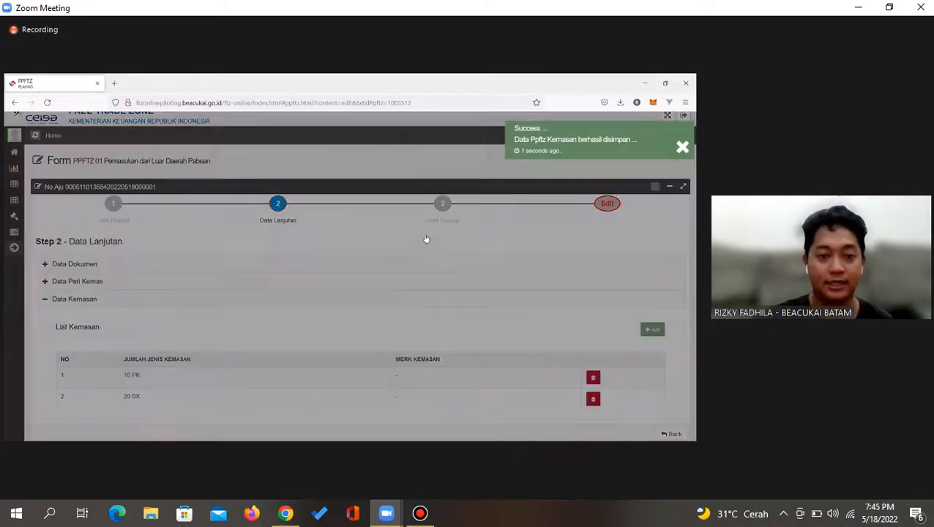
Review and dismiss the completion status summary
{"action": "left_click", "coordinate": [426, 240]}
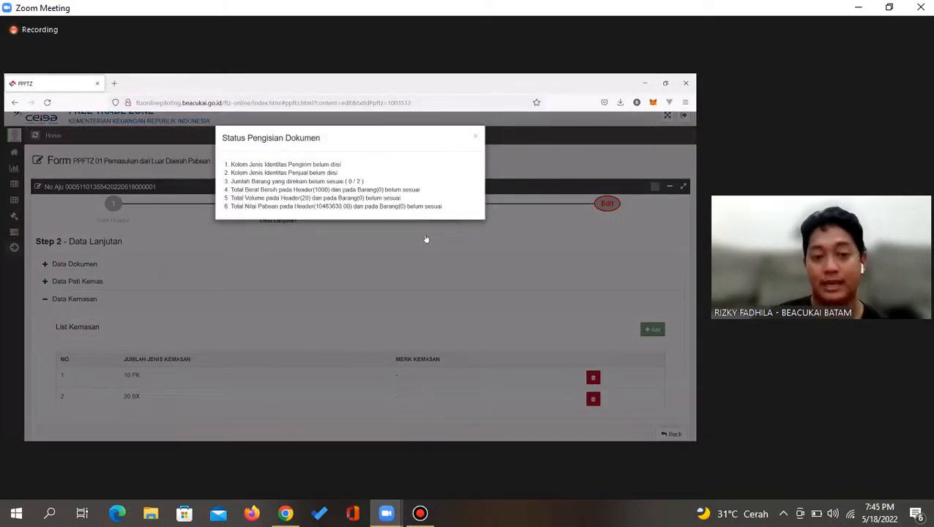
{"action": "left_click", "coordinate": [269, 254]}
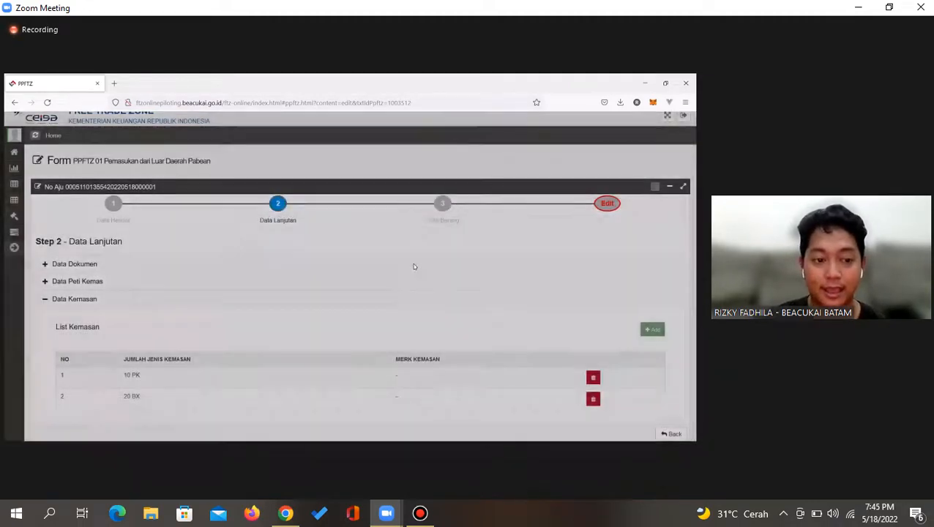
{"action": "scroll", "coordinate": [395, 269], "scroll_direction": "down", "scroll_amount": 1}
Collapse Data Kemasan, expand Data Peti Kemas and start another container with type choices shown
{"action": "left_click", "coordinate": [119, 258]}
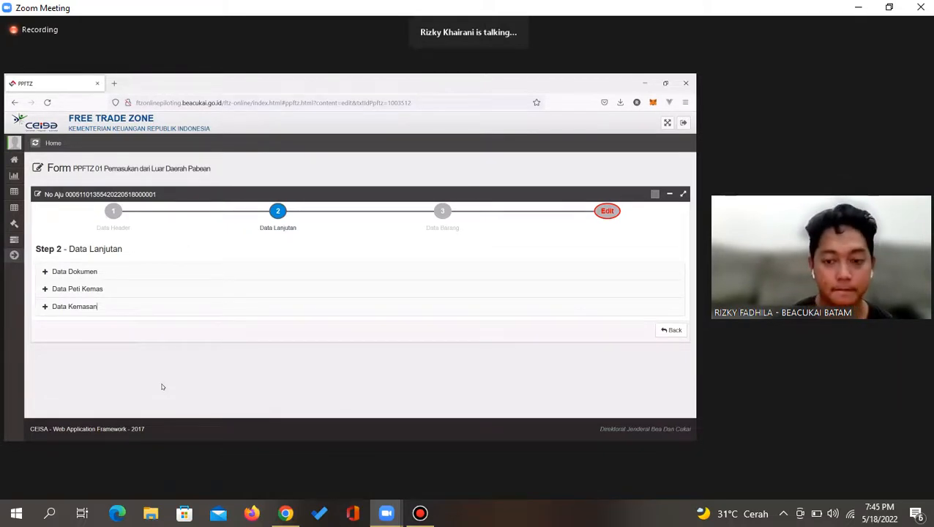
{"action": "left_click", "coordinate": [261, 292]}
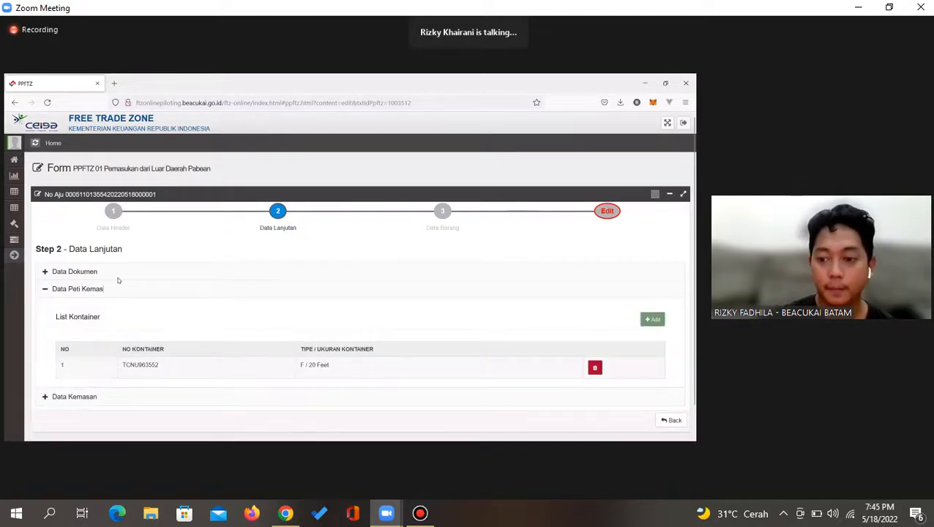
{"action": "left_click", "coordinate": [653, 319]}
{"action": "left_click", "coordinate": [249, 220]}
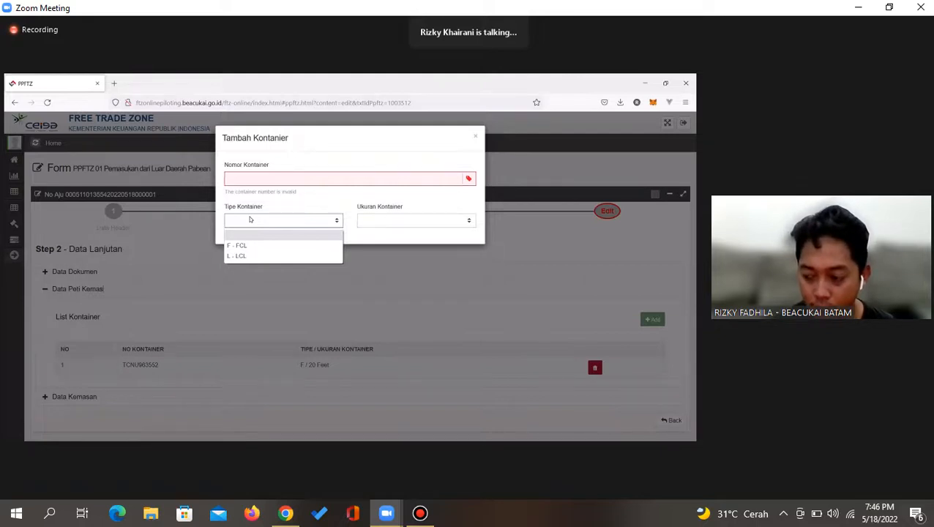
Choose F - FCL as the new container's Tipe Kontainer
{"action": "left_click", "coordinate": [359, 219]}
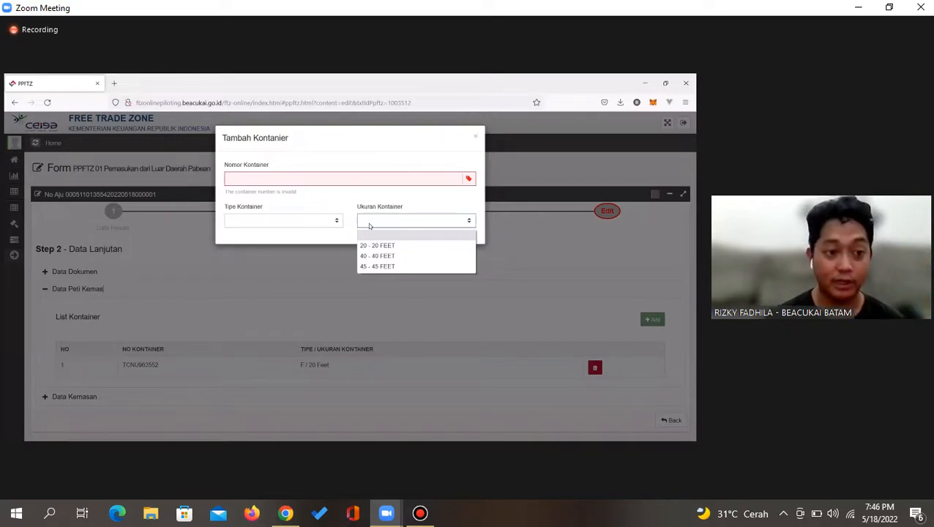
{"action": "left_click", "coordinate": [311, 223]}
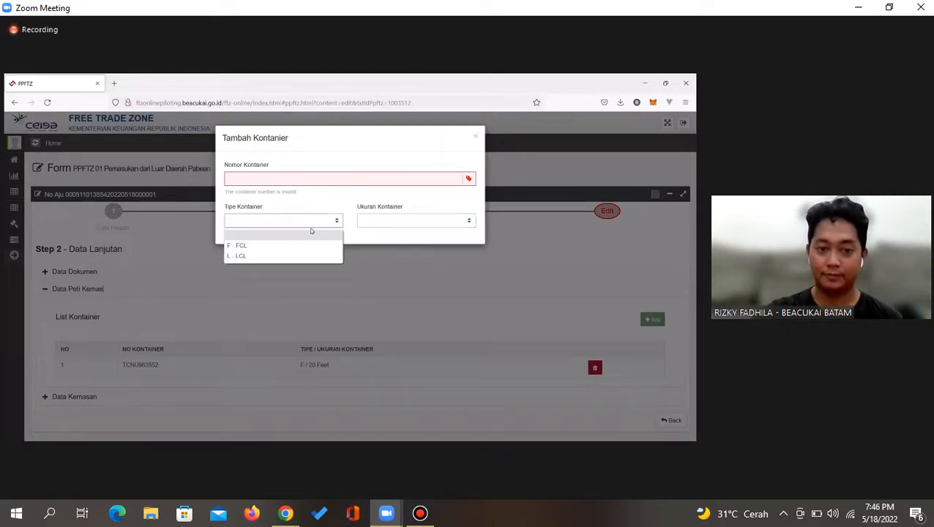
{"action": "left_click", "coordinate": [275, 250]}
{"action": "left_click", "coordinate": [367, 222]}
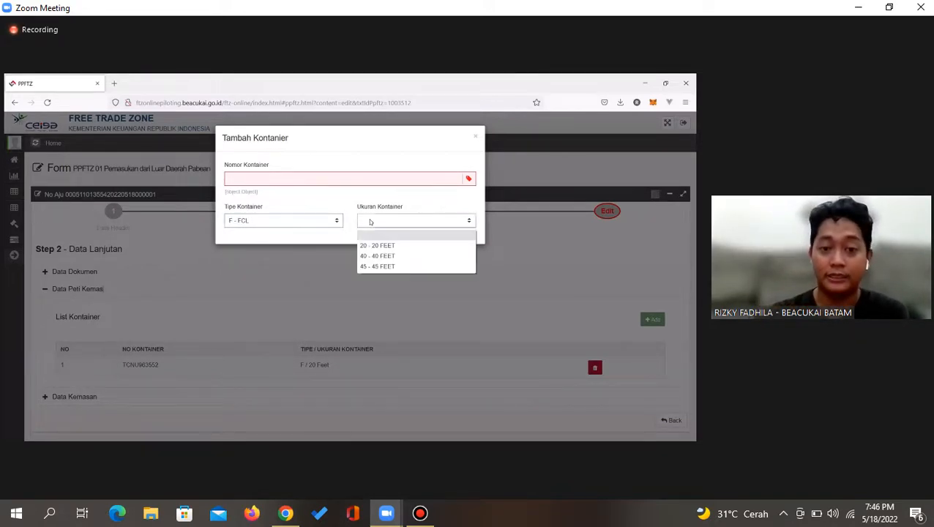
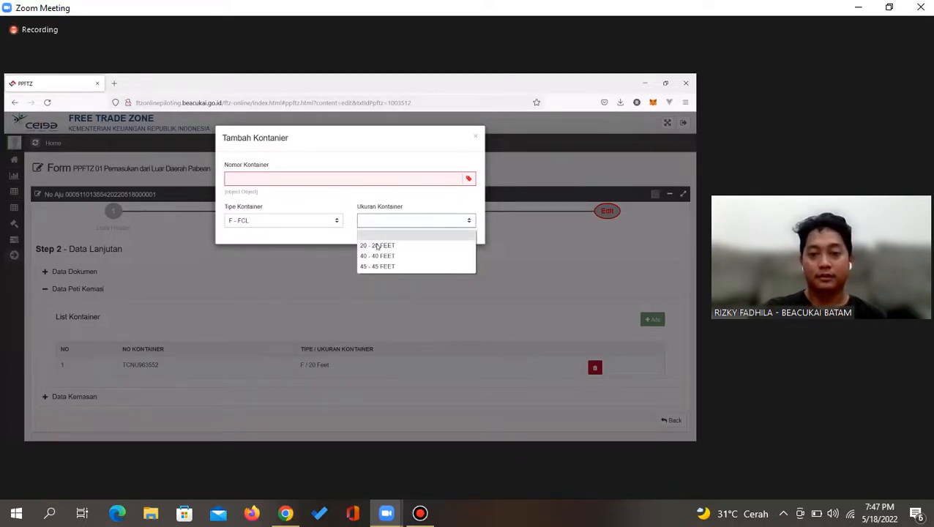
Cancel the new container so Step 2 keeps only its single F / 20 Feet container
{"action": "left_click", "coordinate": [476, 138]}
{"action": "left_click", "coordinate": [476, 138]}
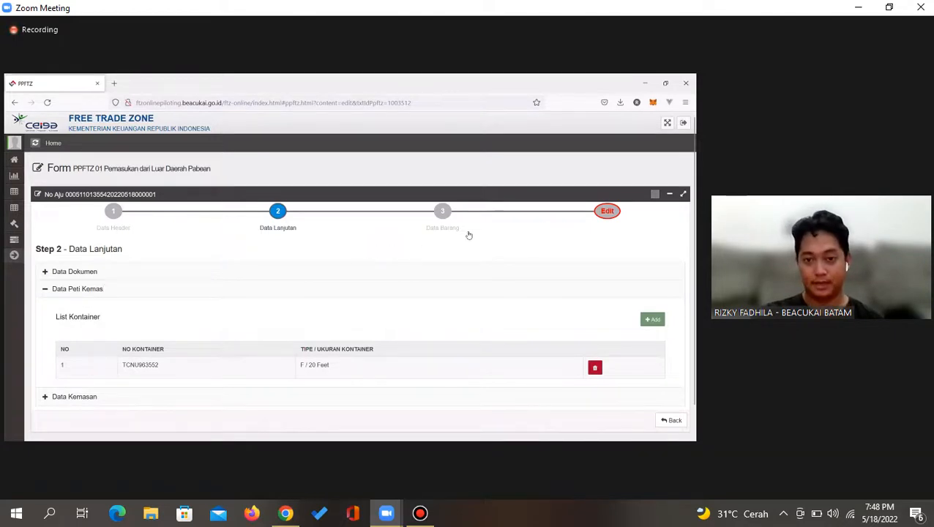
Advance to Step 3 Data Barang, review the filling-status warnings, and start a new item
{"action": "left_click", "coordinate": [447, 224]}
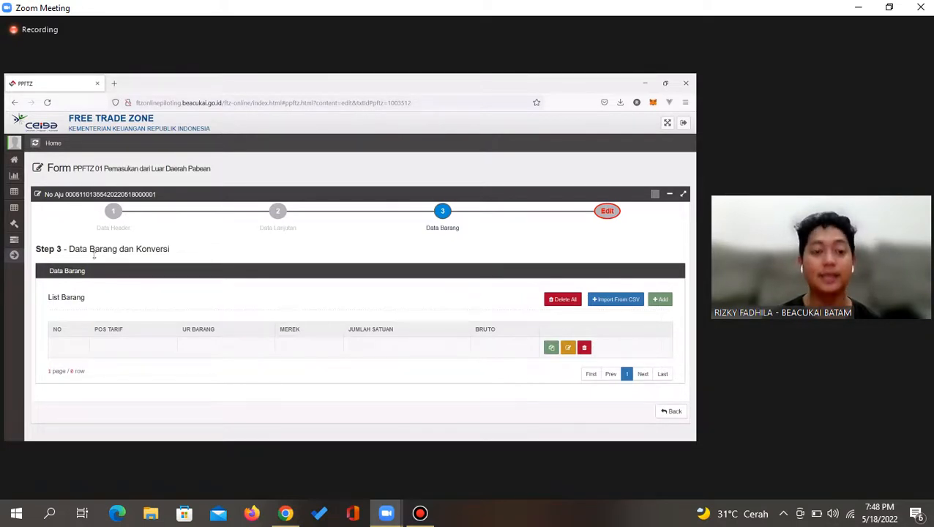
{"action": "left_click", "coordinate": [607, 212]}
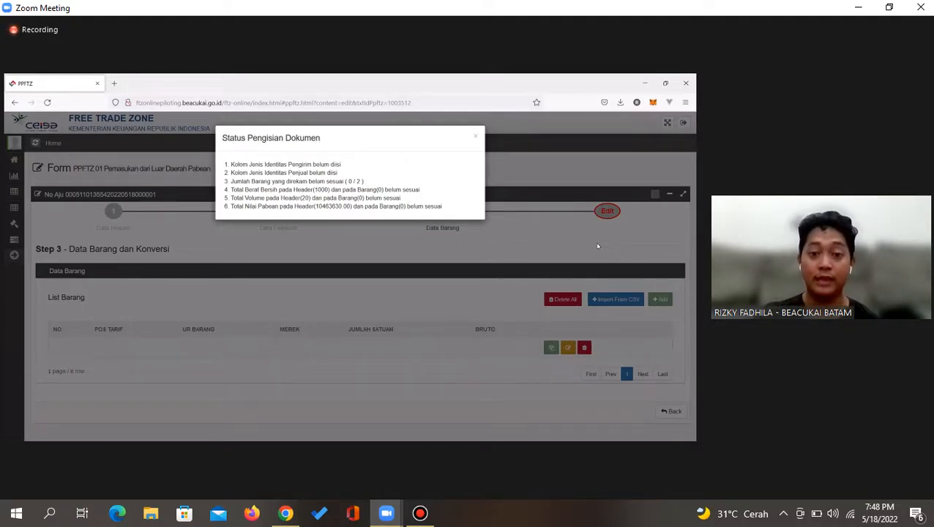
{"action": "left_click", "coordinate": [408, 302]}
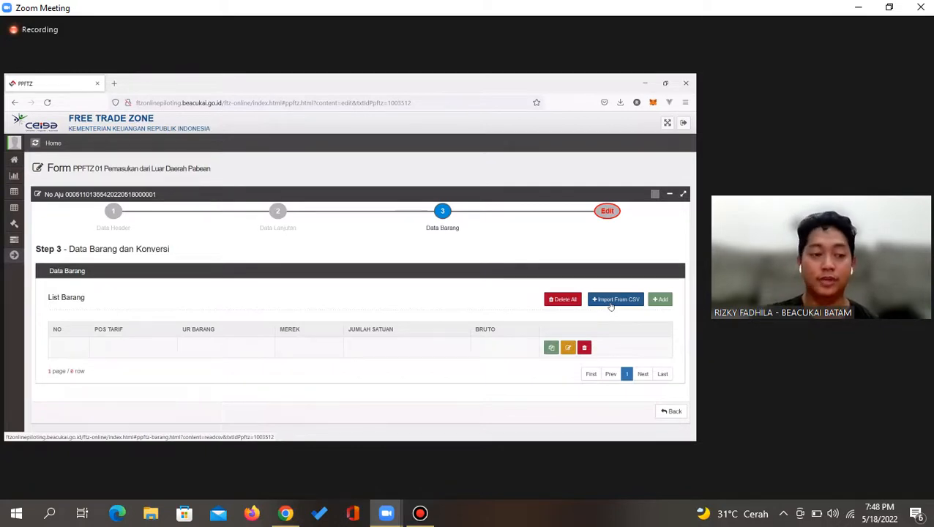
{"action": "left_click", "coordinate": [659, 300]}
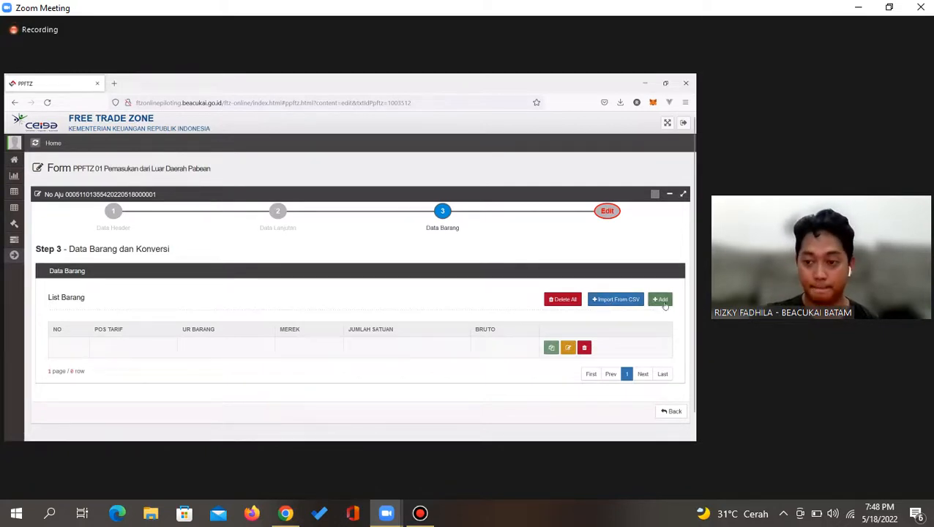
Inspect the Master List NPWP and Nomor lines, then place the cursor in Pos Tarif
{"action": "scroll", "coordinate": [462, 293], "scroll_direction": "down", "scroll_amount": 2}
{"action": "scroll", "coordinate": [401, 290], "scroll_direction": "down", "scroll_amount": 3}
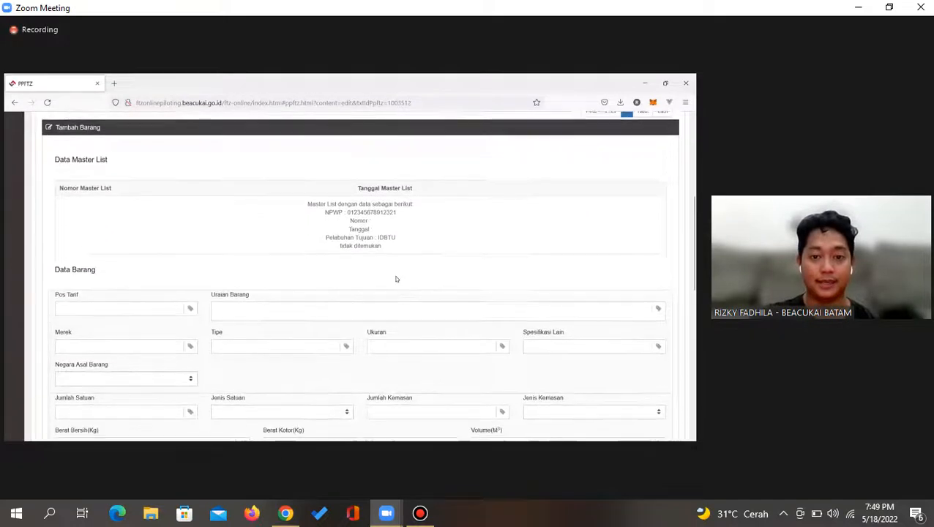
{"action": "triple_click", "coordinate": [337, 204]}
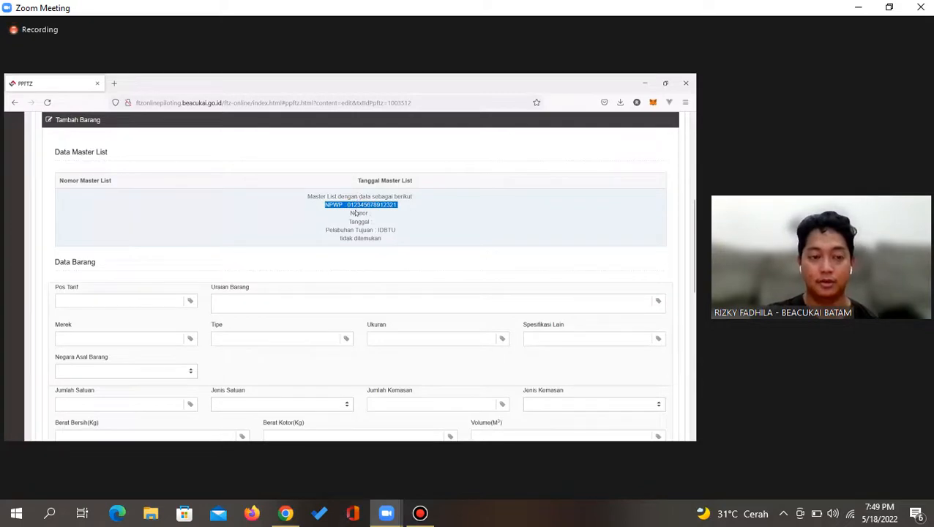
{"action": "scroll", "coordinate": [356, 213], "scroll_direction": "up", "scroll_amount": 3}
{"action": "scroll", "coordinate": [356, 213], "scroll_direction": "down", "scroll_amount": 3}
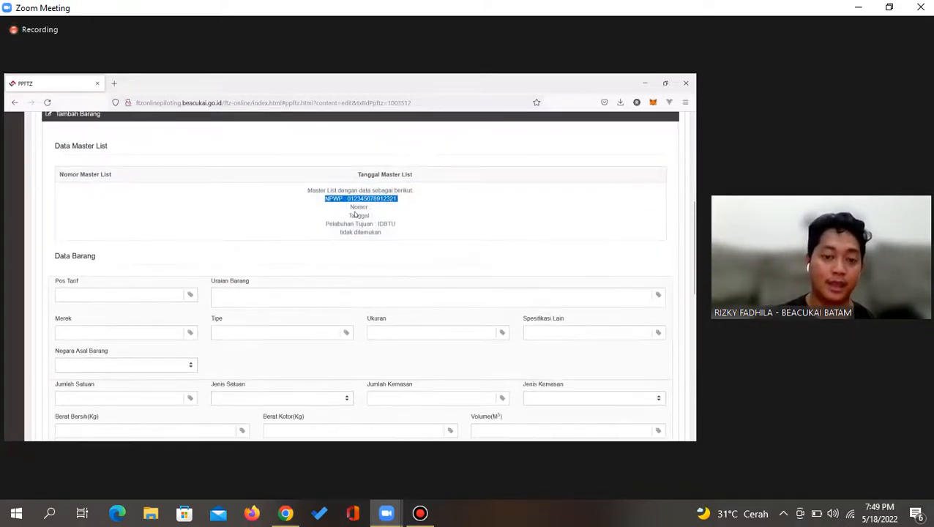
{"action": "double_click", "coordinate": [359, 209]}
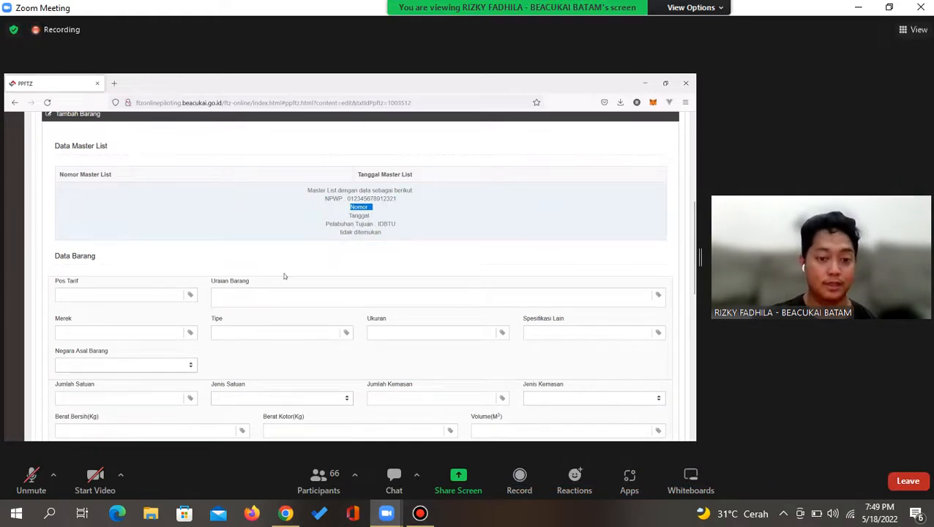
{"action": "scroll", "coordinate": [244, 310], "scroll_direction": "down", "scroll_amount": 3}
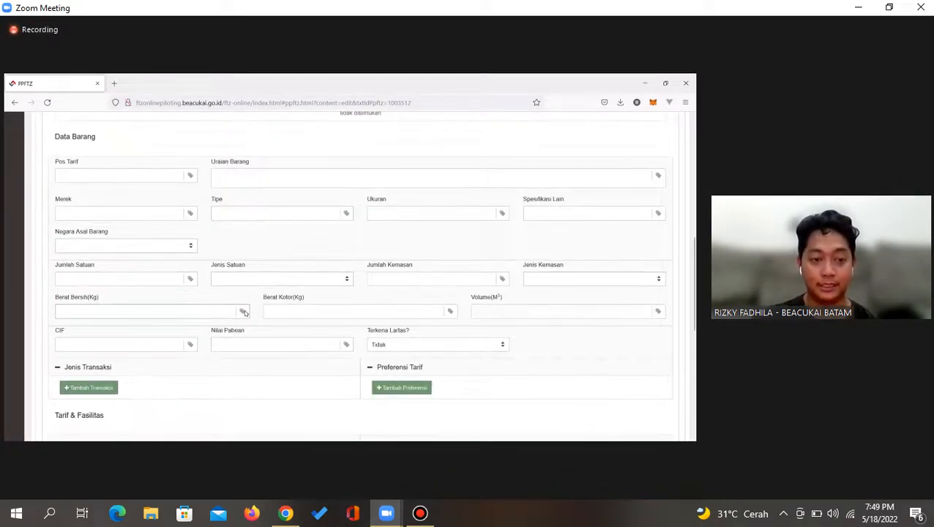
{"action": "scroll", "coordinate": [245, 313], "scroll_direction": "up", "scroll_amount": 2}
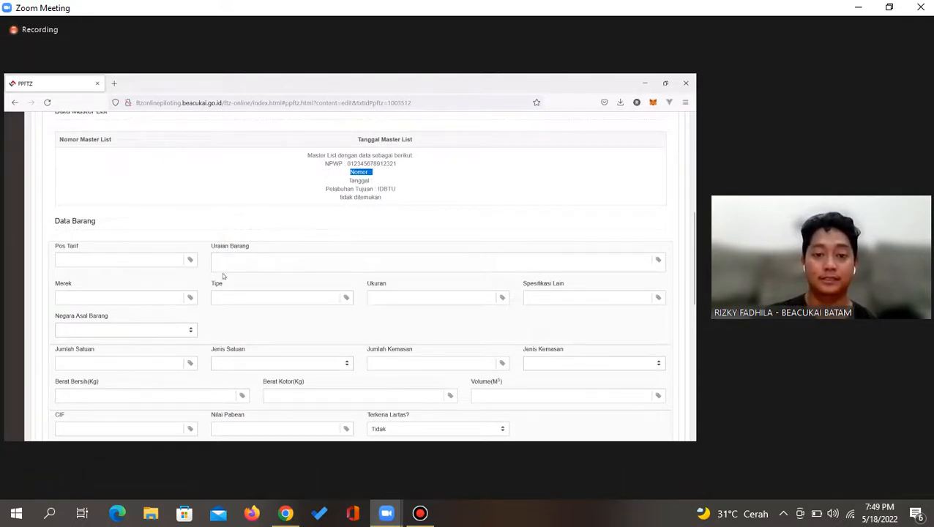
{"action": "left_click", "coordinate": [320, 164]}
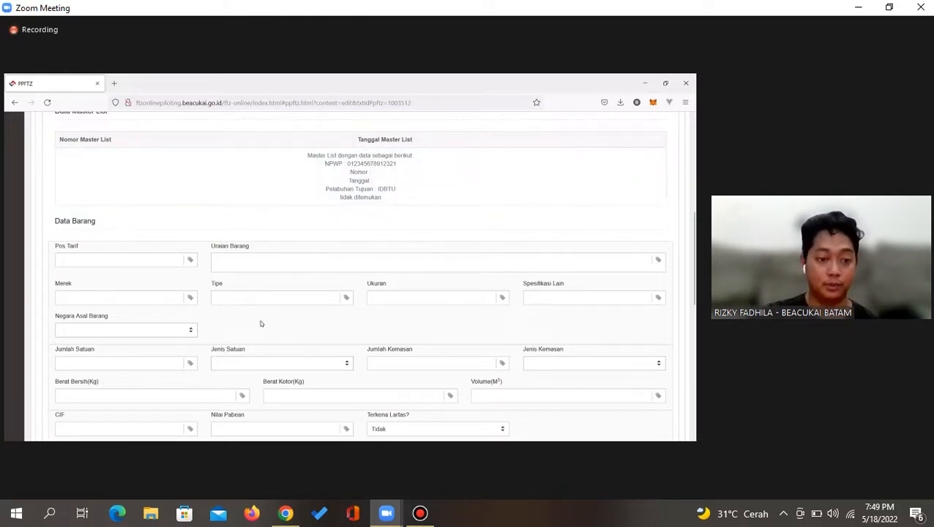
{"action": "scroll", "coordinate": [220, 326], "scroll_direction": "up", "scroll_amount": 2}
{"action": "left_click", "coordinate": [116, 321]}
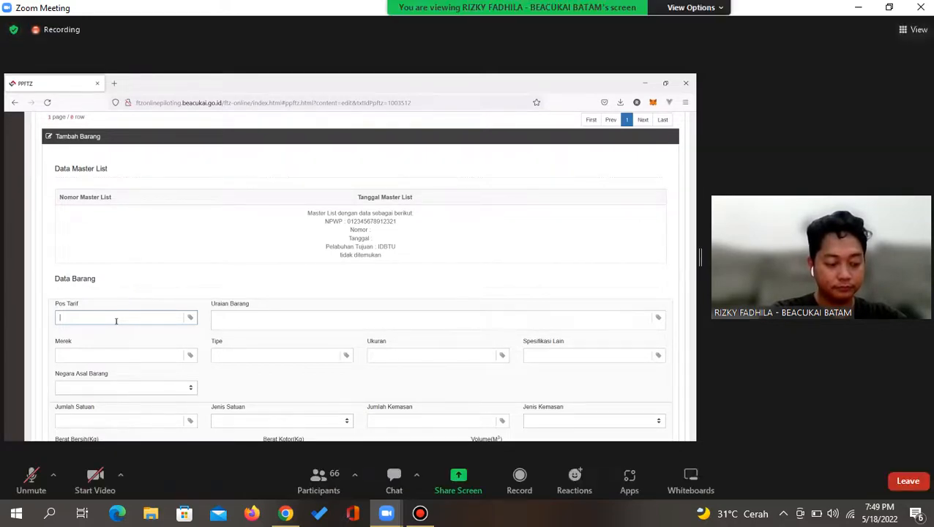
Minimize Zoom and search Google for 'pos tarif adalah'
{"action": "left_click", "coordinate": [858, 7]}
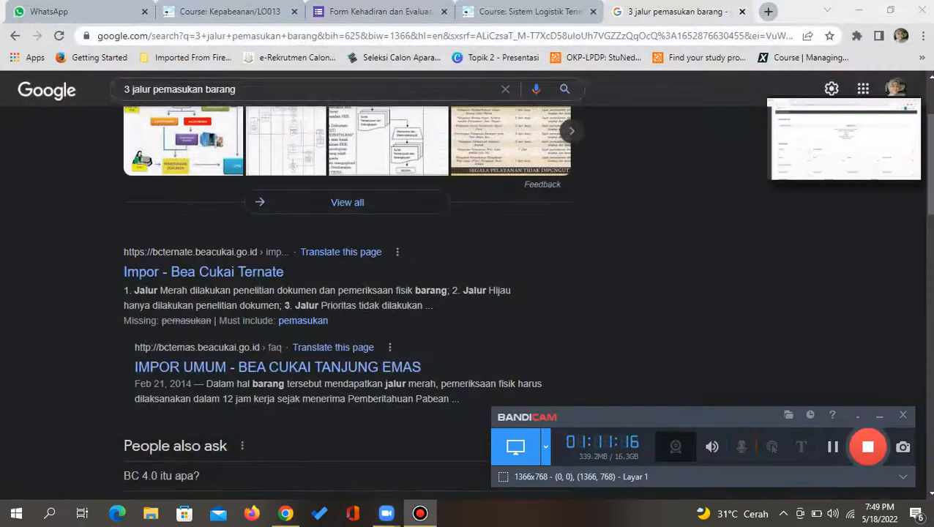
{"action": "left_click", "coordinate": [505, 88]}
{"action": "type", "text": "pos "}
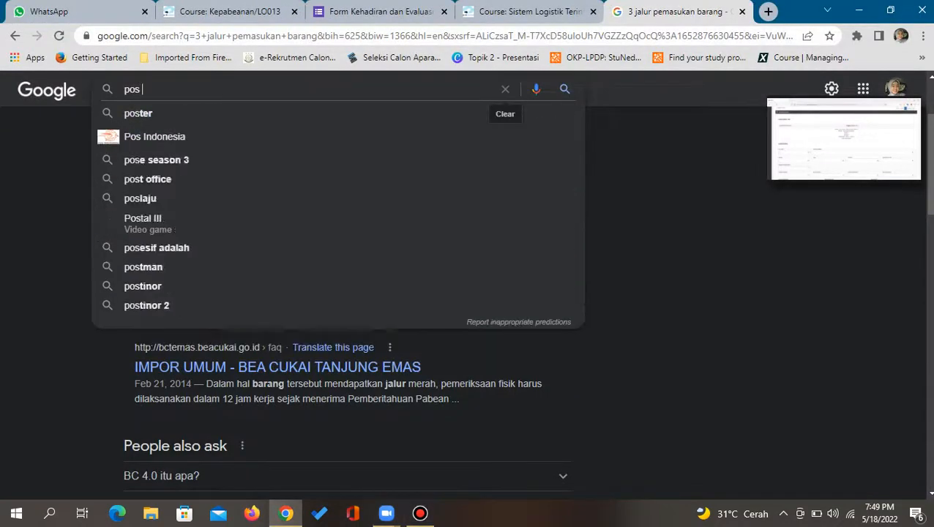
{"action": "type", "text": "tarif adalah"}
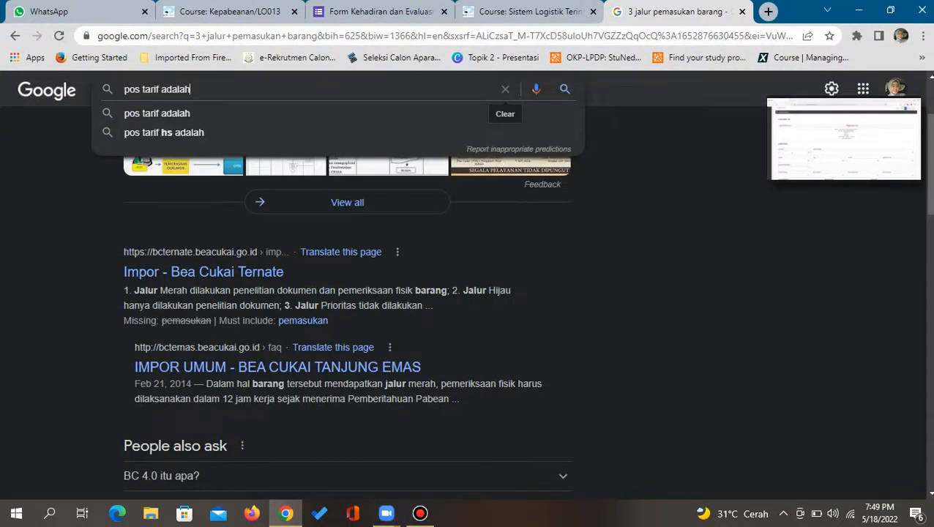
{"action": "key", "text": "Return"}
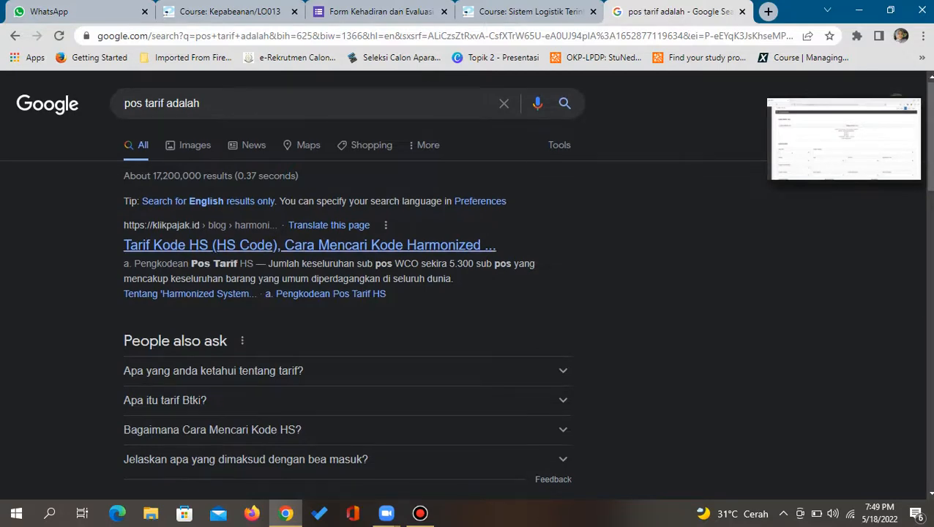
Browse the search results, then restore the full Zoom meeting window
{"action": "scroll", "coordinate": [469, 293], "scroll_direction": "down", "scroll_amount": 5}
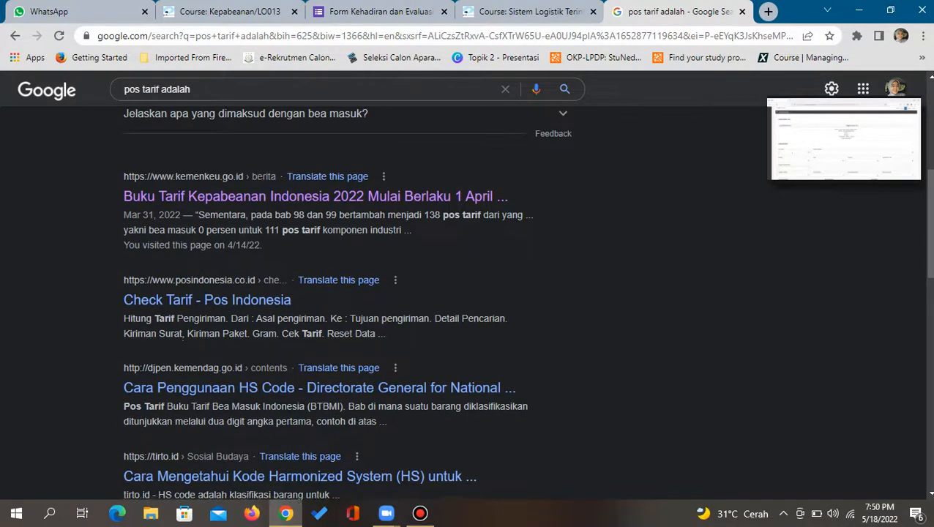
{"action": "scroll", "coordinate": [469, 293], "scroll_direction": "down", "scroll_amount": 1}
{"action": "scroll", "coordinate": [468, 293], "scroll_direction": "down", "scroll_amount": 1}
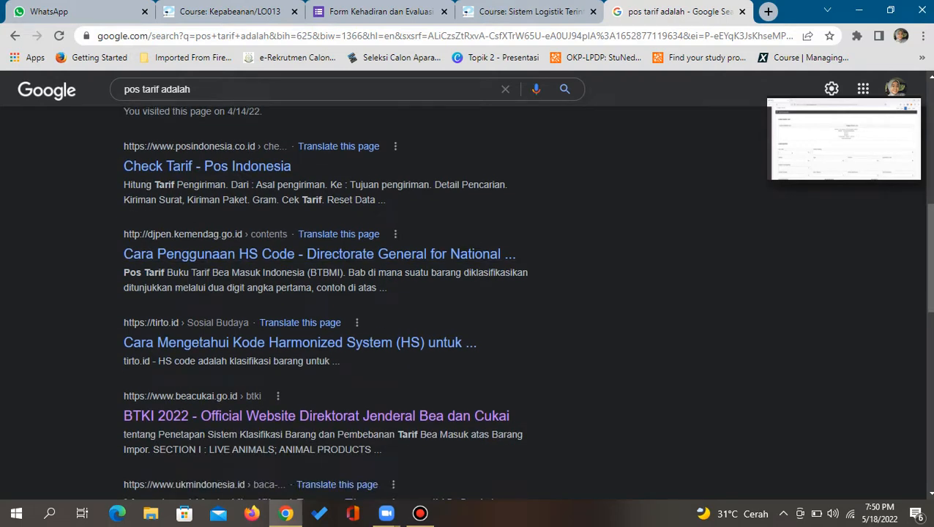
{"action": "scroll", "coordinate": [469, 293], "scroll_direction": "up", "scroll_amount": 5}
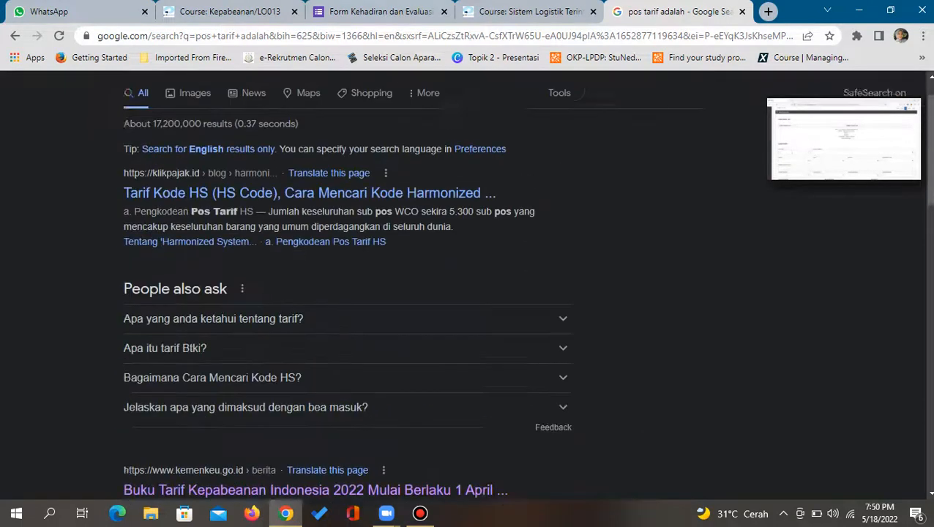
{"action": "left_click", "coordinate": [904, 168]}
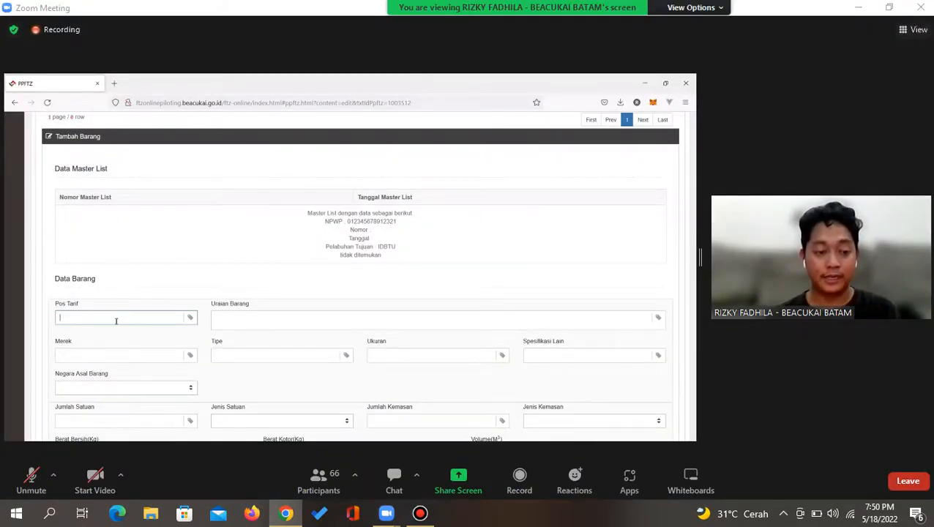
{"action": "left_click", "coordinate": [420, 513]}
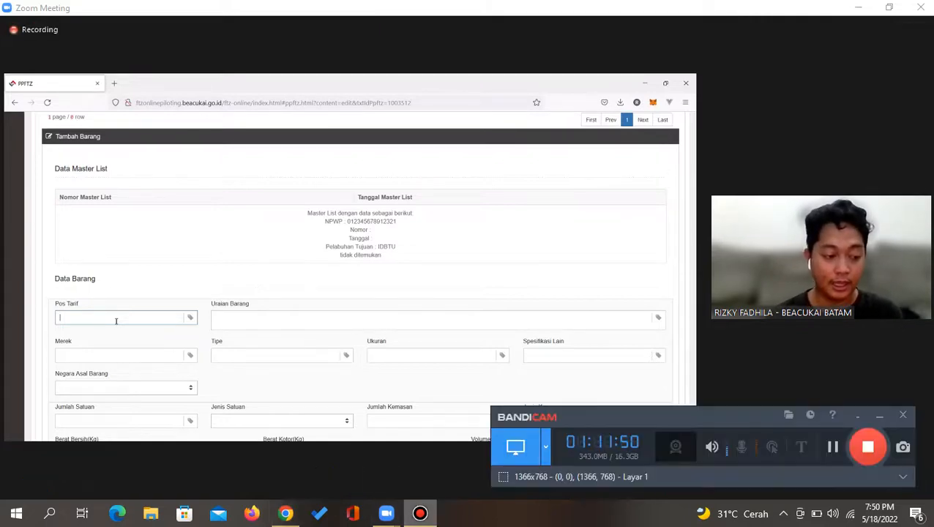
{"action": "left_click", "coordinate": [419, 514]}
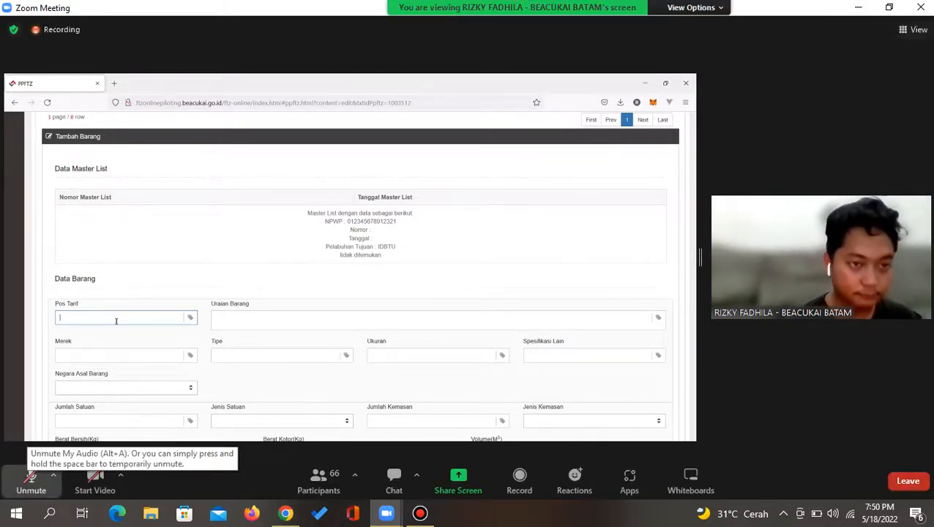
{"action": "left_click", "coordinate": [31, 480]}
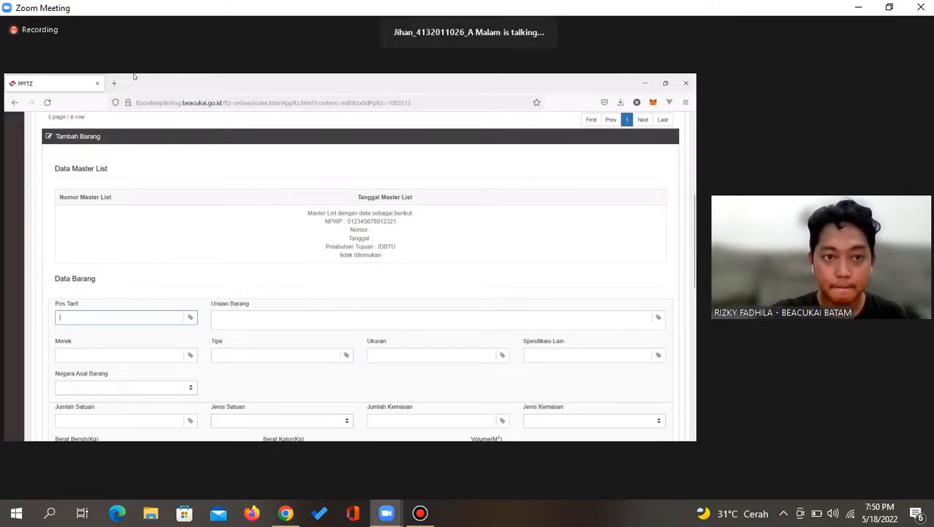
{"action": "left_click", "coordinate": [31, 479]}
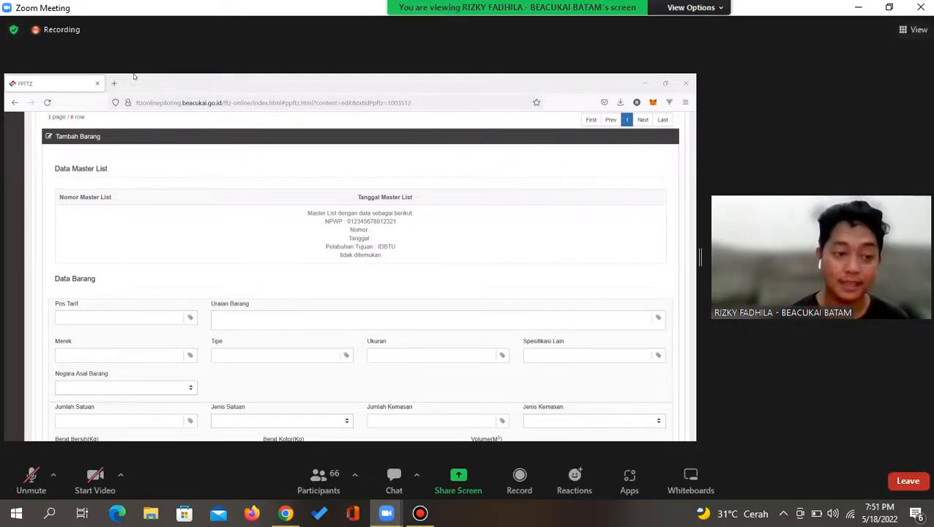
{"action": "left_click", "coordinate": [420, 513]}
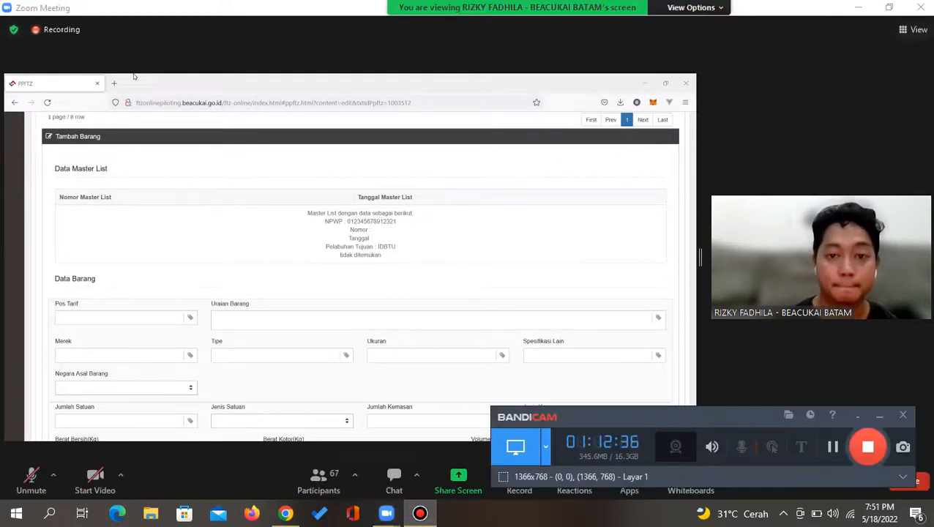
{"action": "left_click", "coordinate": [420, 513]}
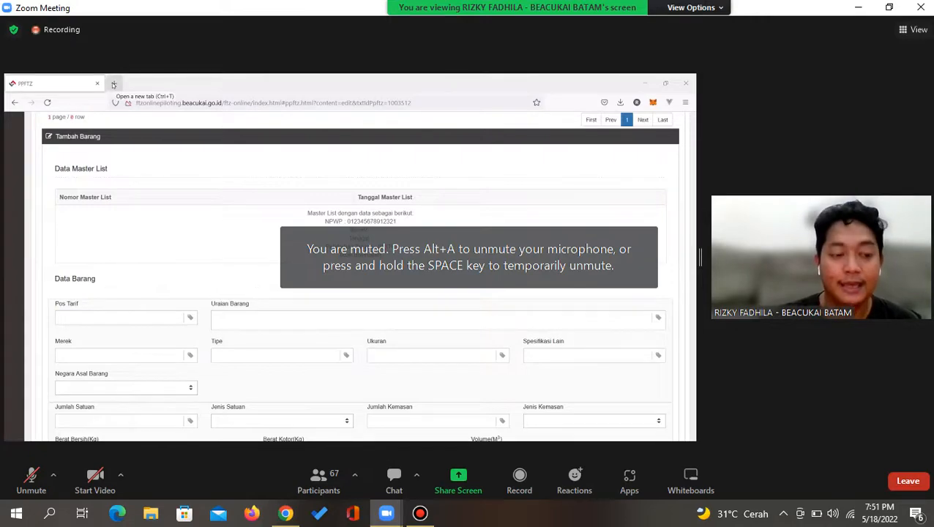
{"action": "left_click", "coordinate": [113, 85]}
{"action": "left_click", "coordinate": [859, 8]}
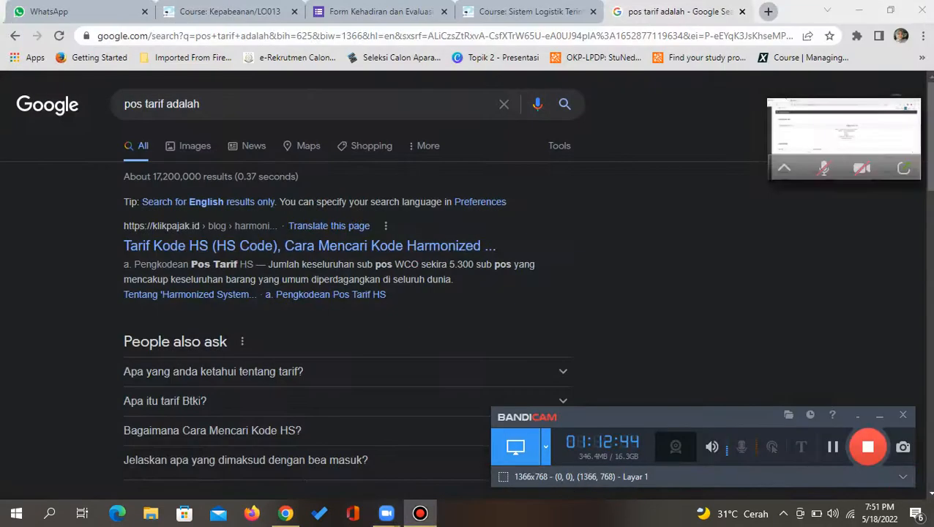
{"action": "left_click", "coordinate": [905, 168]}
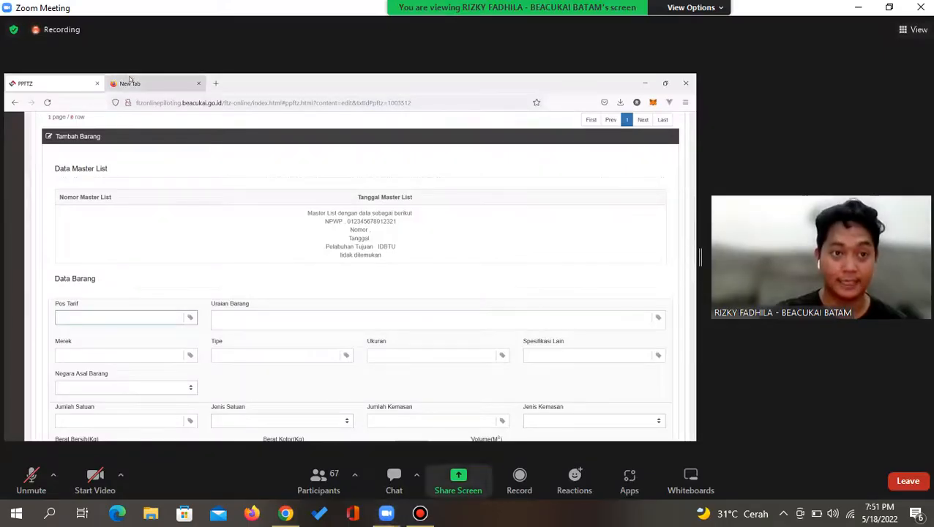
Open the INSW 'intr' trade repository page in the shared browser
{"action": "left_click", "coordinate": [125, 103]}
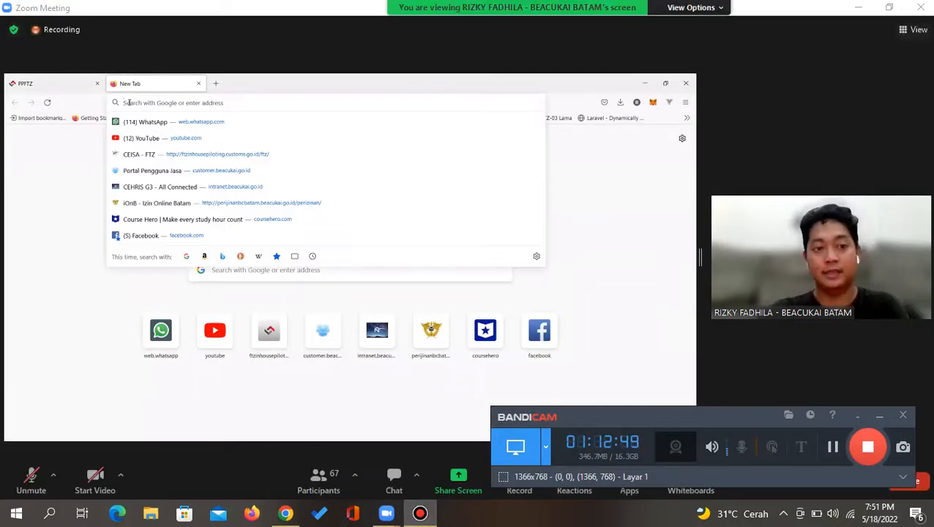
{"action": "type", "text": "intr"}
{"action": "key", "text": "Return"}
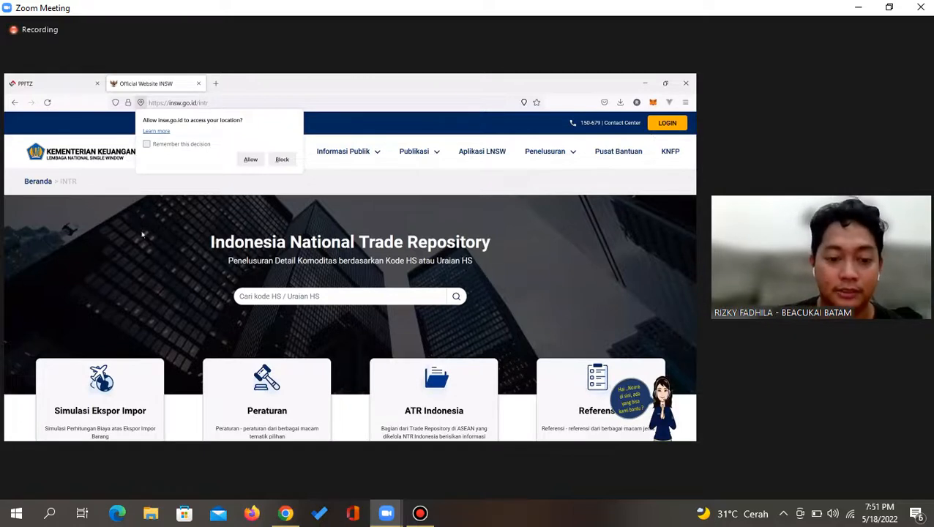
Block the site's location request and put away the screen recorder window
{"action": "left_click", "coordinate": [282, 159]}
{"action": "scroll", "coordinate": [305, 272], "scroll_direction": "down", "scroll_amount": 1}
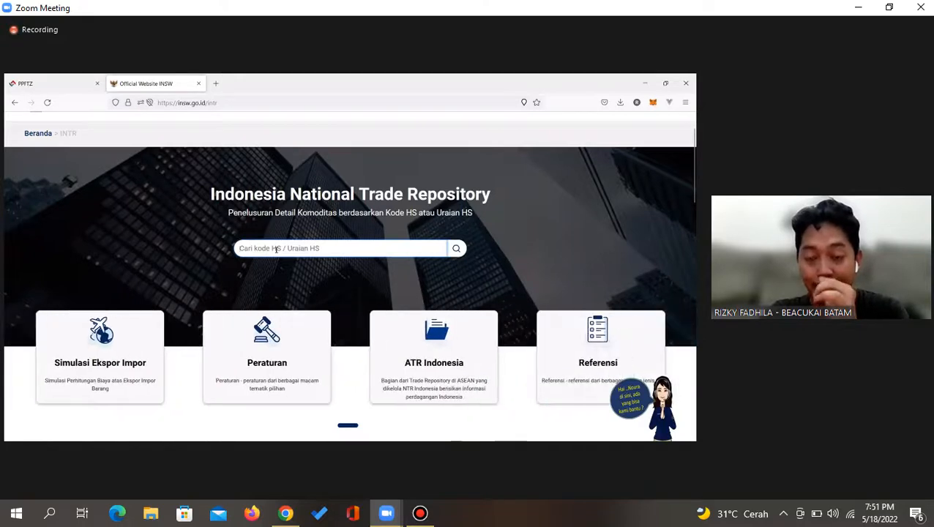
{"action": "left_click", "coordinate": [420, 514]}
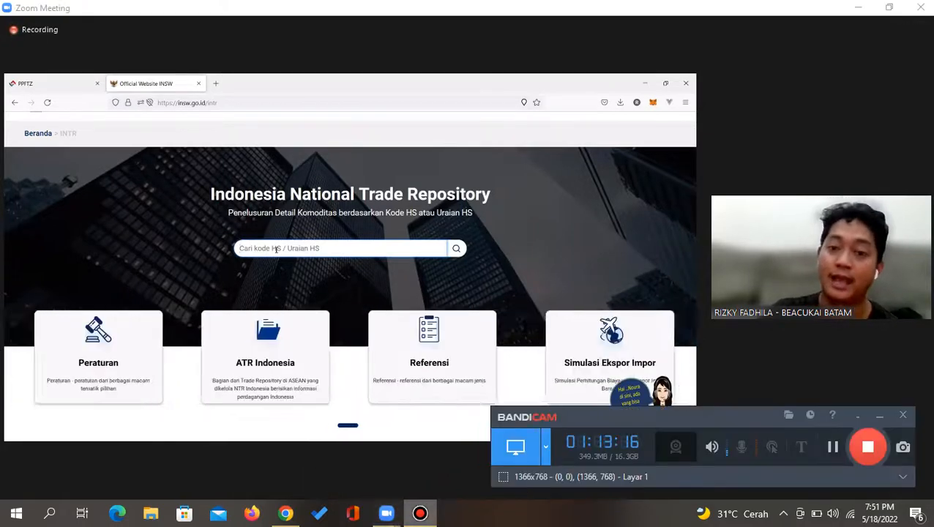
{"action": "left_click", "coordinate": [879, 416]}
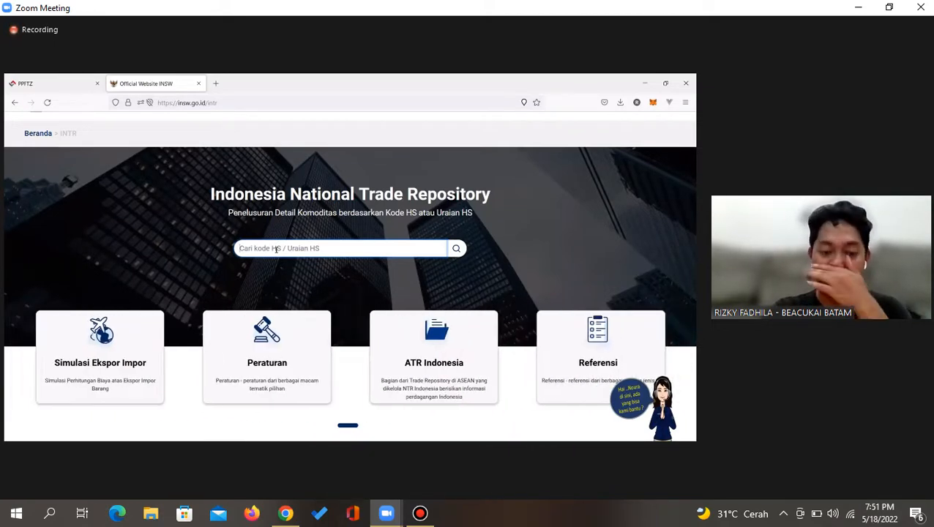
Search the INSW repository for SEPATU, correcting the mistyped 'SEPAUT'
{"action": "type", "text": "SEPAUT"}
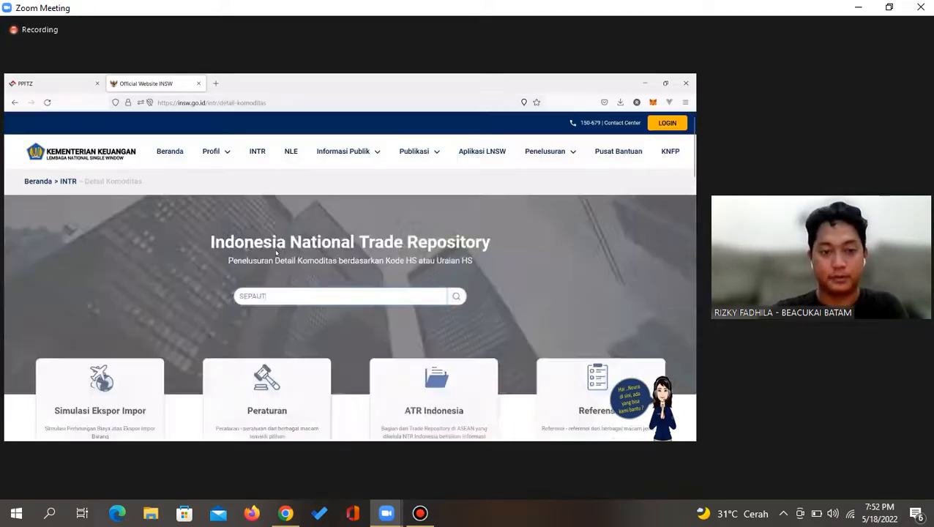
{"action": "key", "text": "Return"}
{"action": "left_click", "coordinate": [226, 268]}
{"action": "type", "text": "SEPATU"}
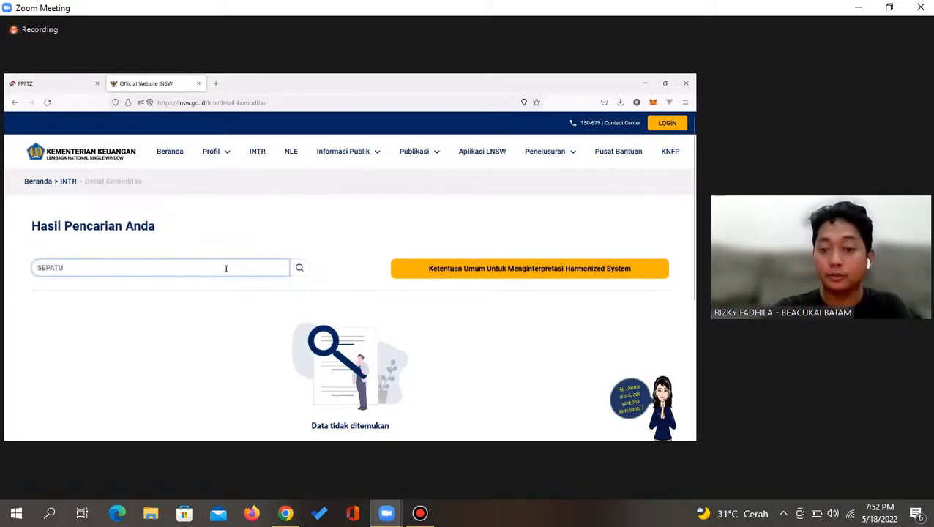
{"action": "key", "text": "Return"}
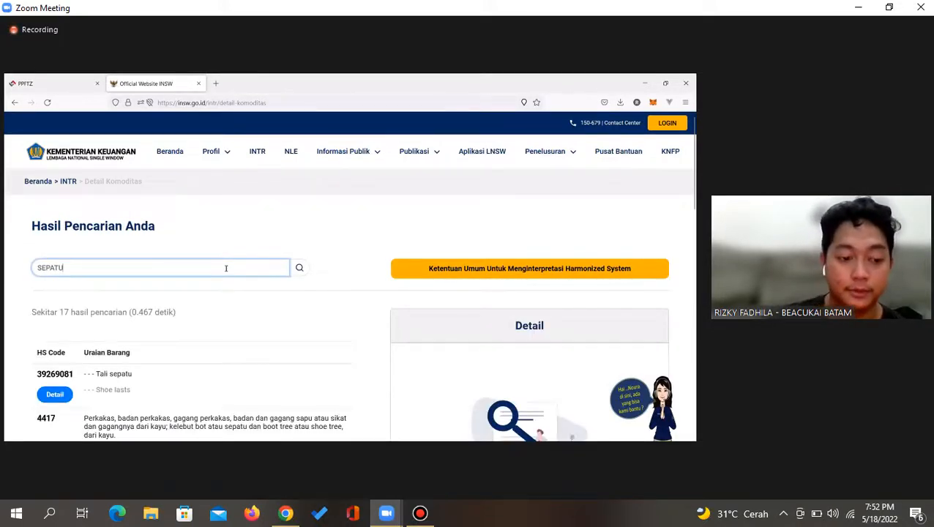
Browse the 17 HS code results and open the details for 44170010
{"action": "scroll", "coordinate": [225, 268], "scroll_direction": "down", "scroll_amount": 3}
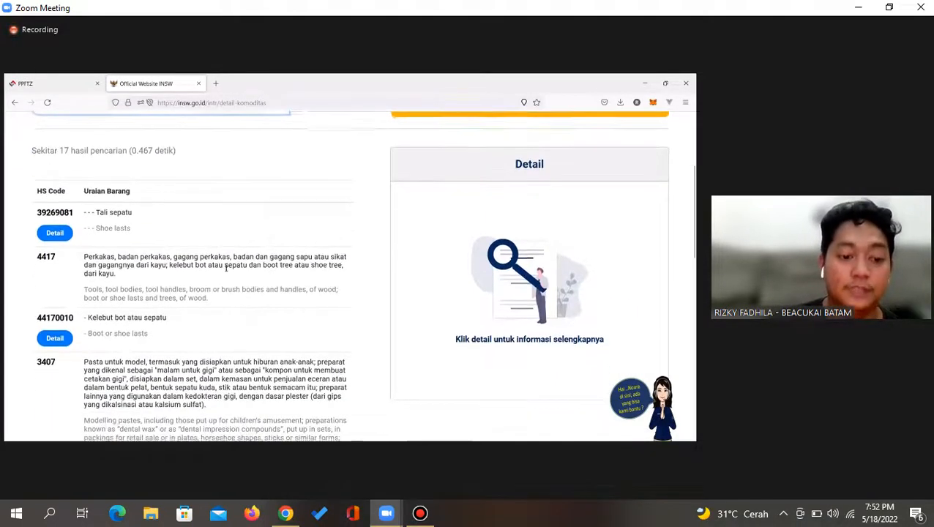
{"action": "scroll", "coordinate": [226, 268], "scroll_direction": "down", "scroll_amount": 2}
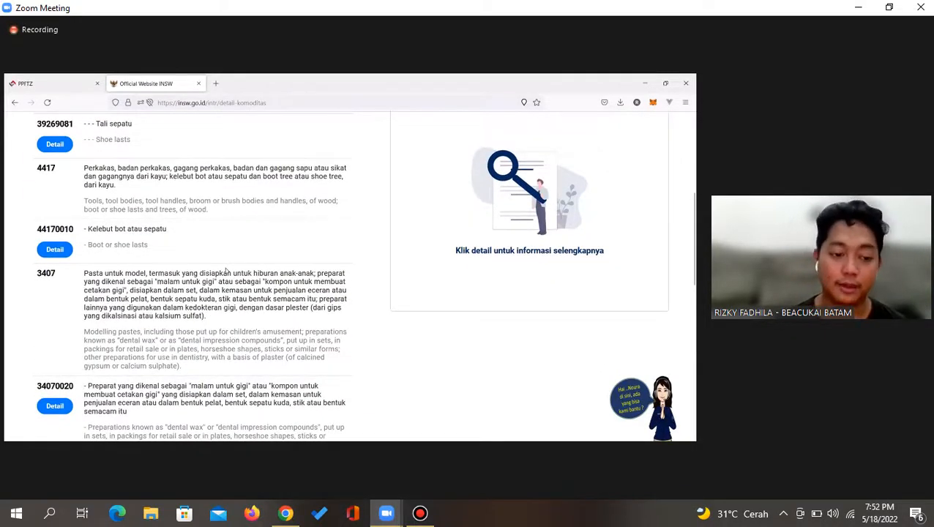
{"action": "scroll", "coordinate": [226, 270], "scroll_direction": "down", "scroll_amount": 3}
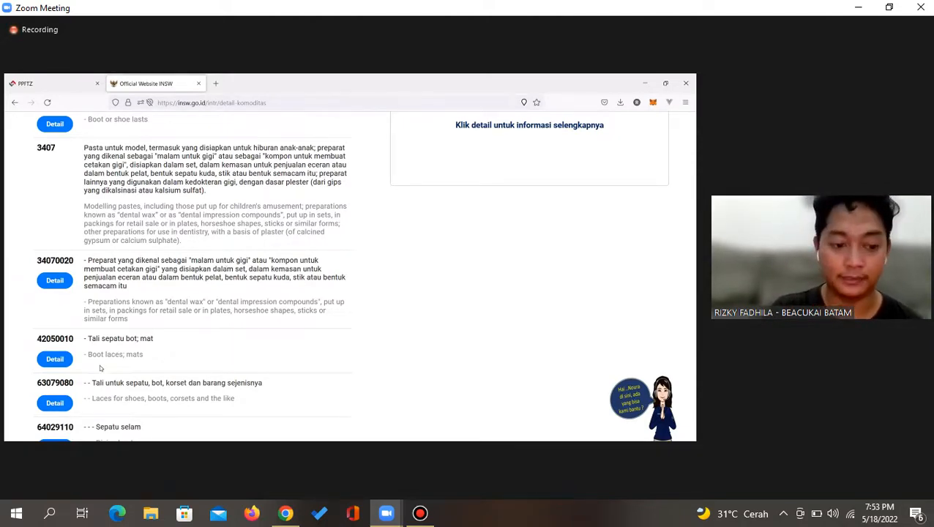
{"action": "scroll", "coordinate": [106, 392], "scroll_direction": "down", "scroll_amount": 1}
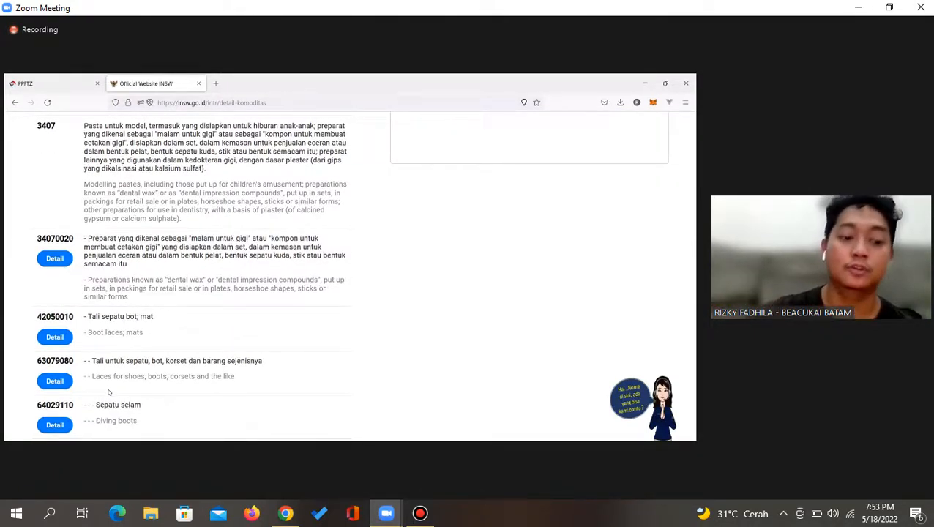
{"action": "scroll", "coordinate": [108, 391], "scroll_direction": "down", "scroll_amount": 2}
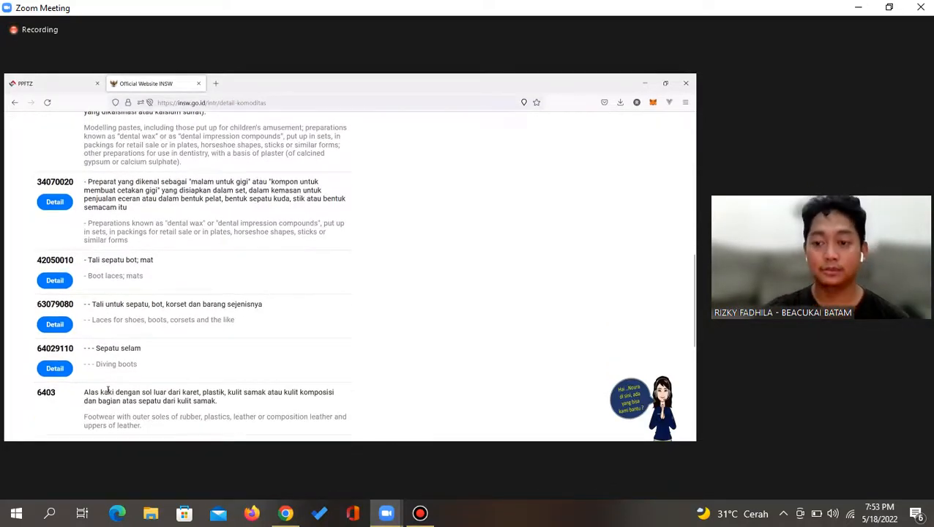
{"action": "scroll", "coordinate": [108, 392], "scroll_direction": "up", "scroll_amount": 4}
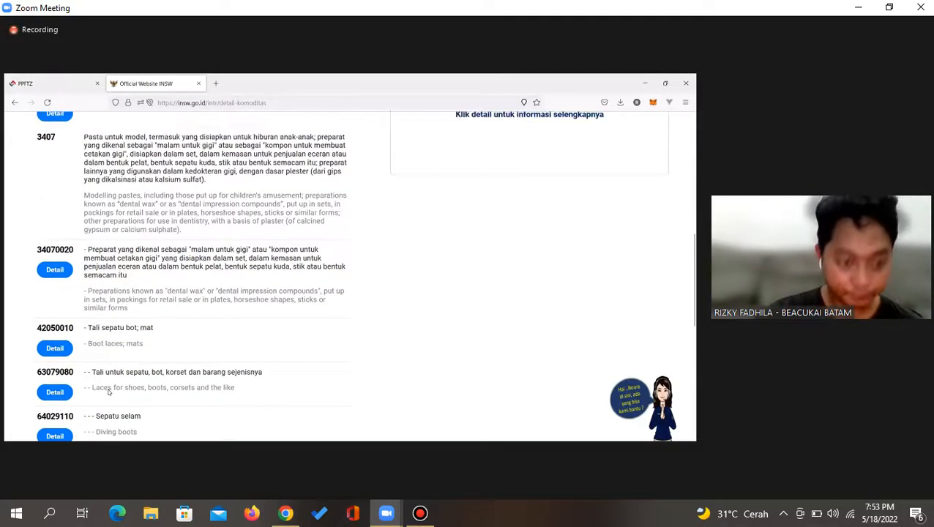
{"action": "scroll", "coordinate": [107, 392], "scroll_direction": "up", "scroll_amount": 8}
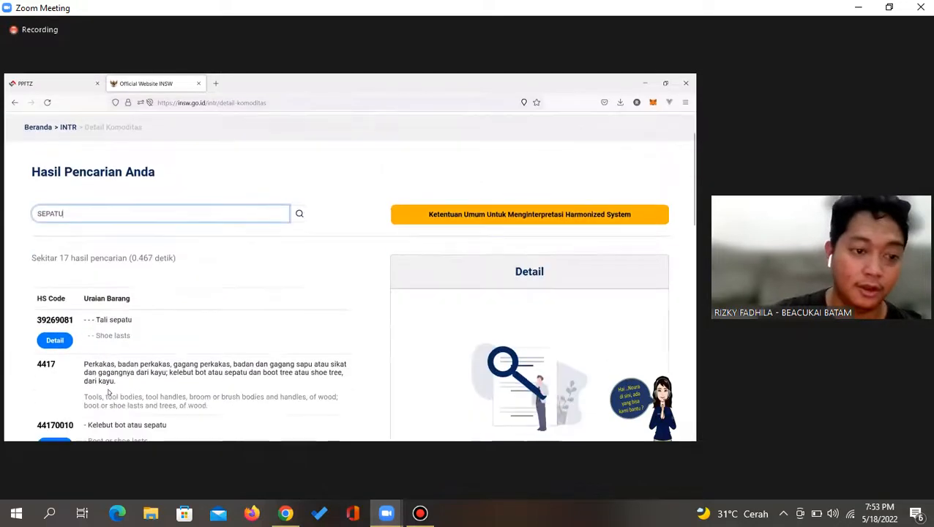
{"action": "scroll", "coordinate": [107, 392], "scroll_direction": "down", "scroll_amount": 7}
{"action": "scroll", "coordinate": [108, 392], "scroll_direction": "up", "scroll_amount": 5}
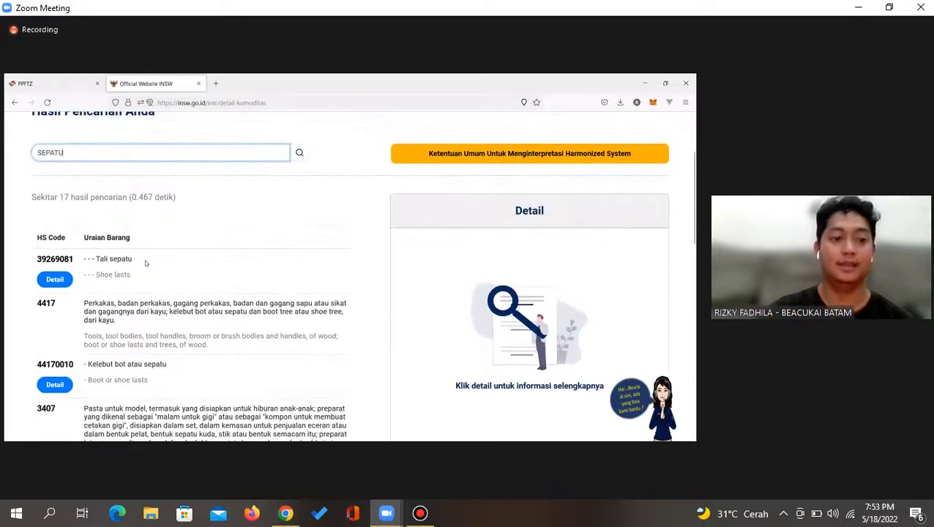
{"action": "scroll", "coordinate": [123, 288], "scroll_direction": "down", "scroll_amount": 4}
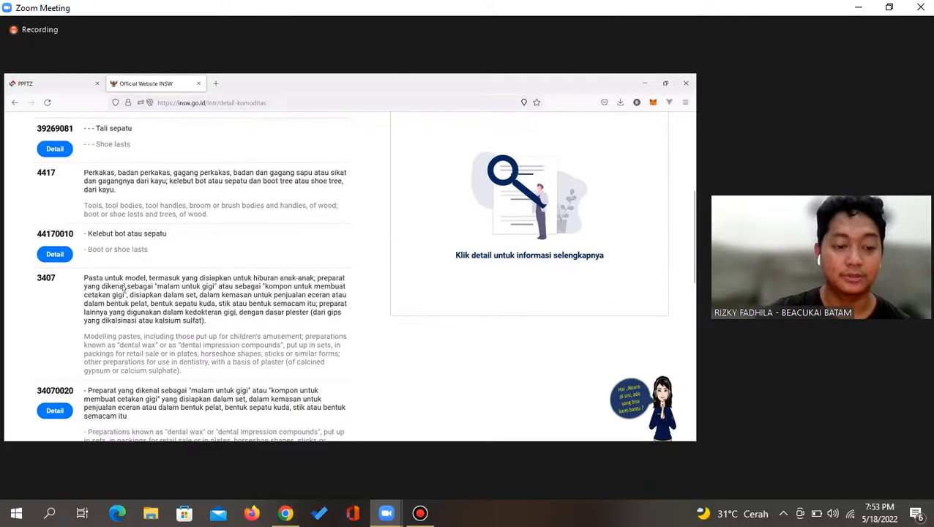
{"action": "scroll", "coordinate": [123, 288], "scroll_direction": "down", "scroll_amount": 6}
{"action": "scroll", "coordinate": [123, 288], "scroll_direction": "down", "scroll_amount": 1}
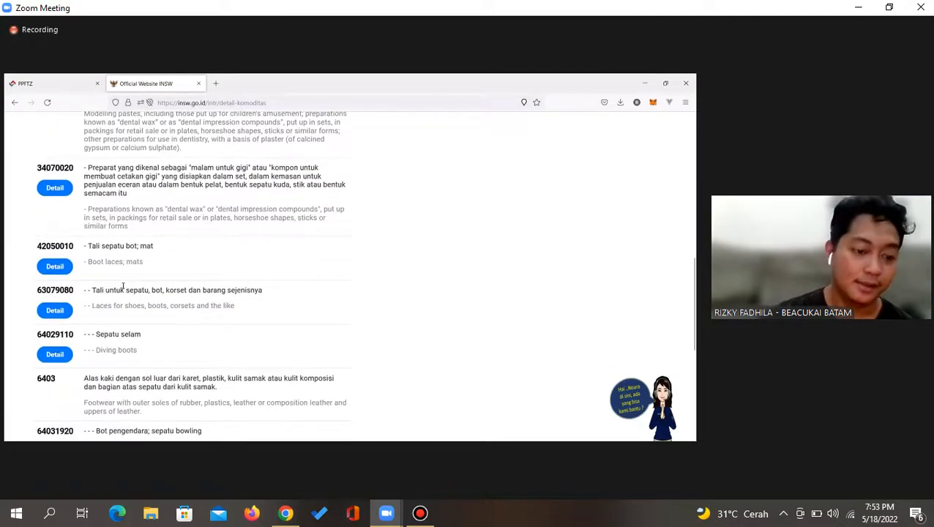
{"action": "scroll", "coordinate": [65, 251], "scroll_direction": "up", "scroll_amount": 15}
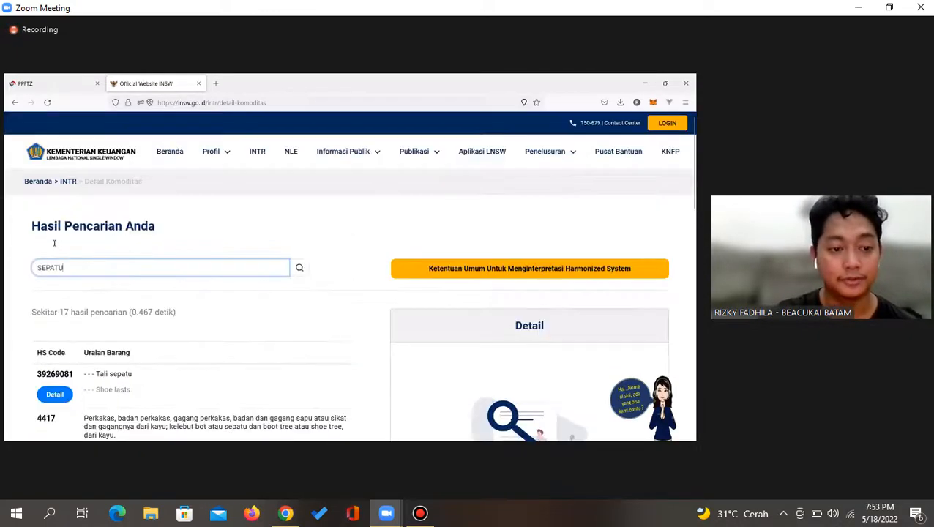
{"action": "scroll", "coordinate": [54, 243], "scroll_direction": "down", "scroll_amount": 7}
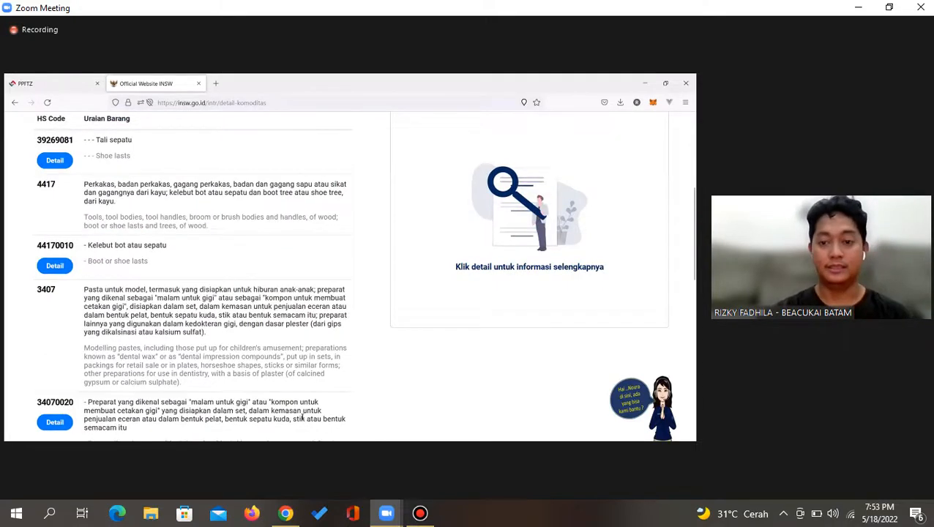
{"action": "left_click", "coordinate": [55, 265]}
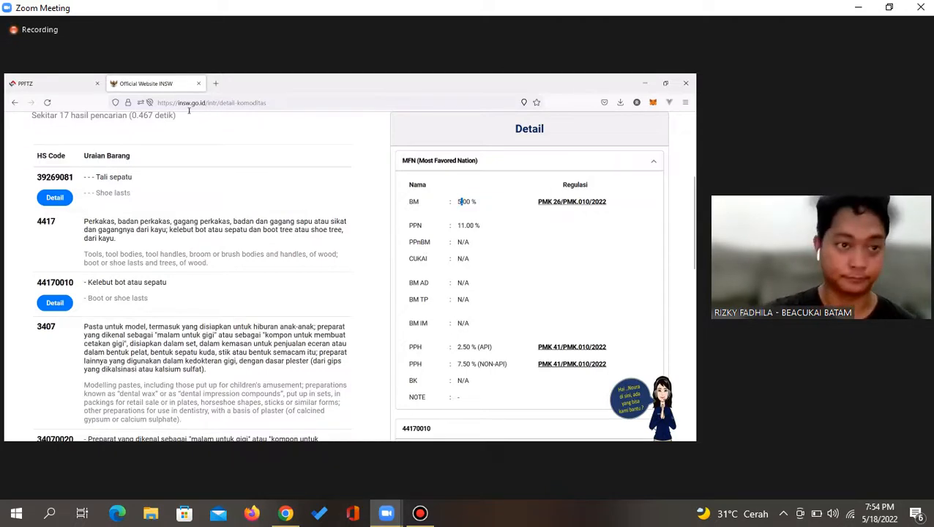
Copy HS code 44170010 into the PPFTZ item's Pos Tarif field
{"action": "double_click", "coordinate": [55, 283]}
{"action": "key", "text": "ctrl+c"}
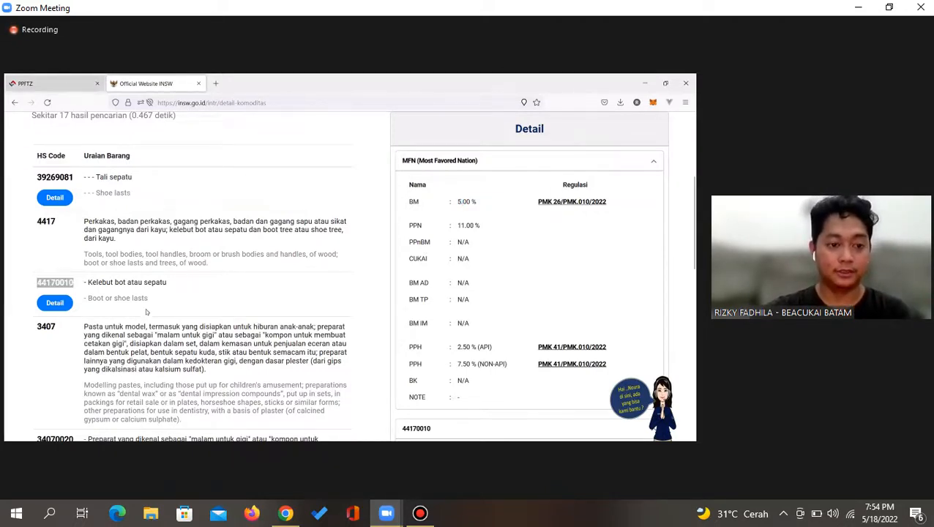
{"action": "key", "text": "ctrl+Tab"}
{"action": "key", "text": "ctrl+v"}
Validate Pos Tarif 44170010 and review its import restriction details
{"action": "left_click", "coordinate": [229, 319]}
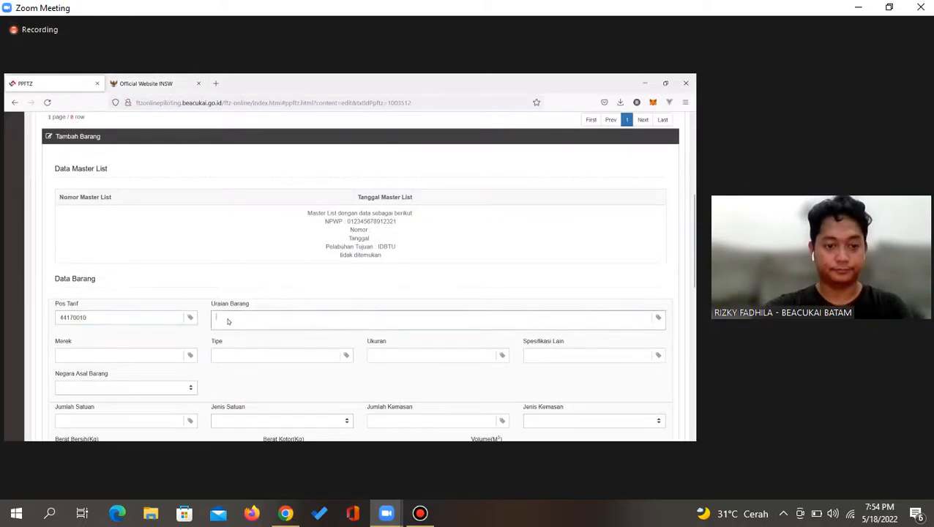
{"action": "left_click", "coordinate": [127, 318]}
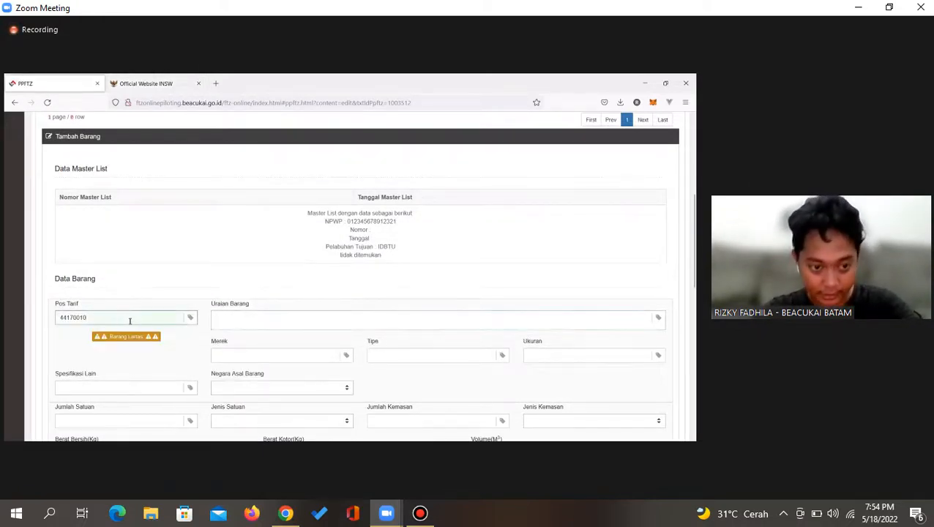
{"action": "left_click", "coordinate": [137, 338]}
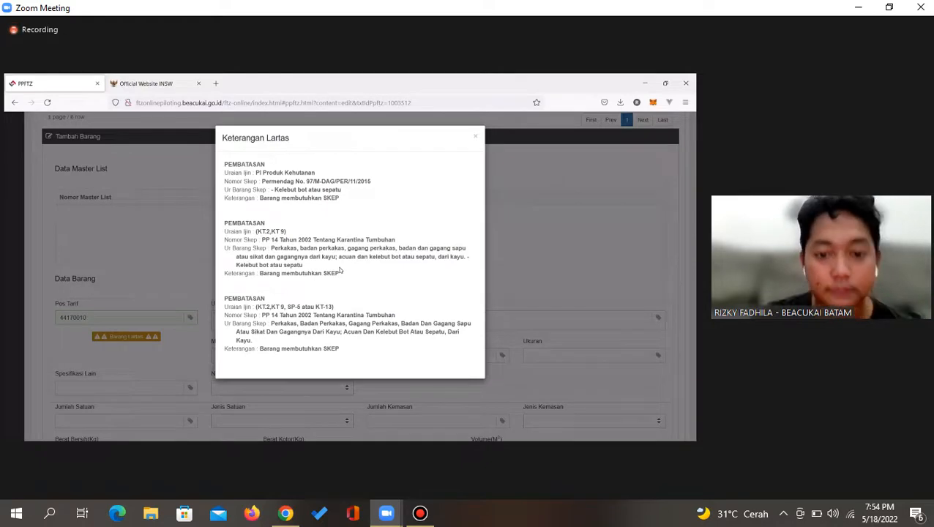
{"action": "left_click", "coordinate": [129, 275]}
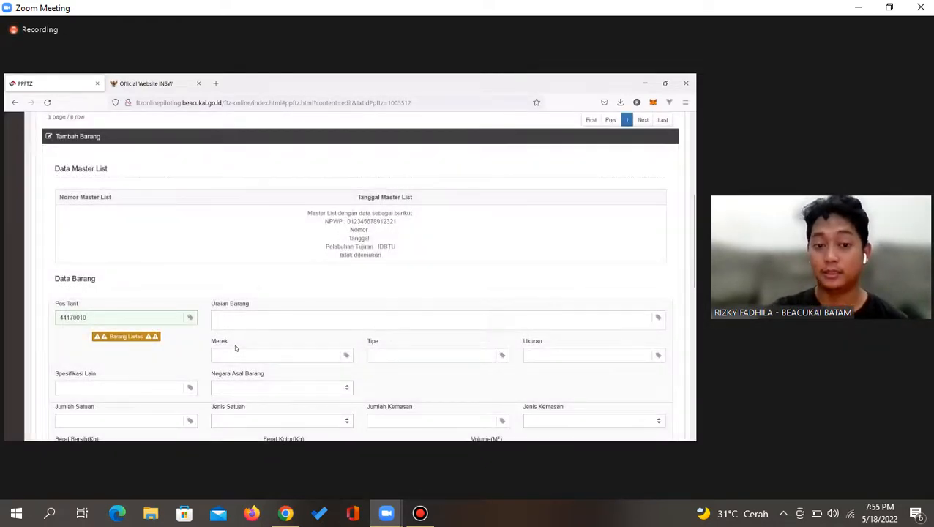
Select HS code 64029110 in the INSW search results
{"action": "scroll", "coordinate": [235, 347], "scroll_direction": "down", "scroll_amount": 1}
{"action": "left_click", "coordinate": [144, 83]}
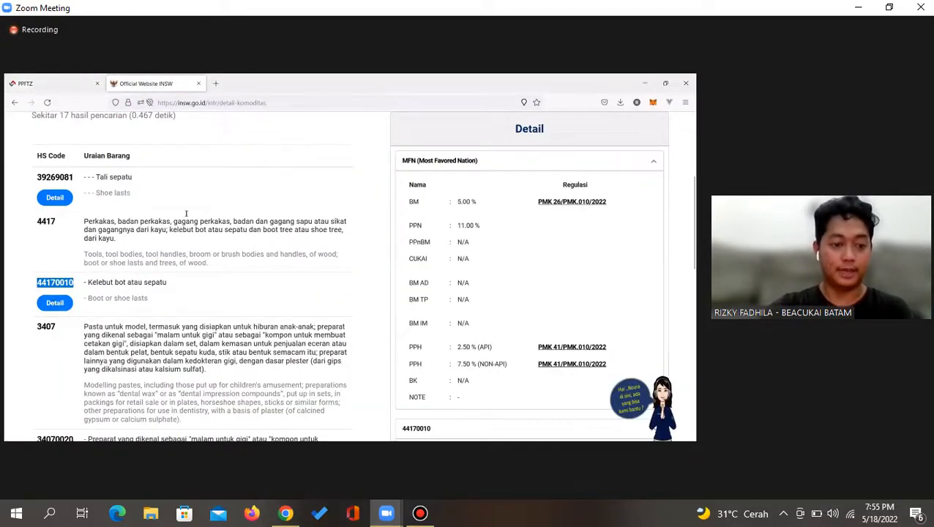
{"action": "scroll", "coordinate": [186, 214], "scroll_direction": "down", "scroll_amount": 3}
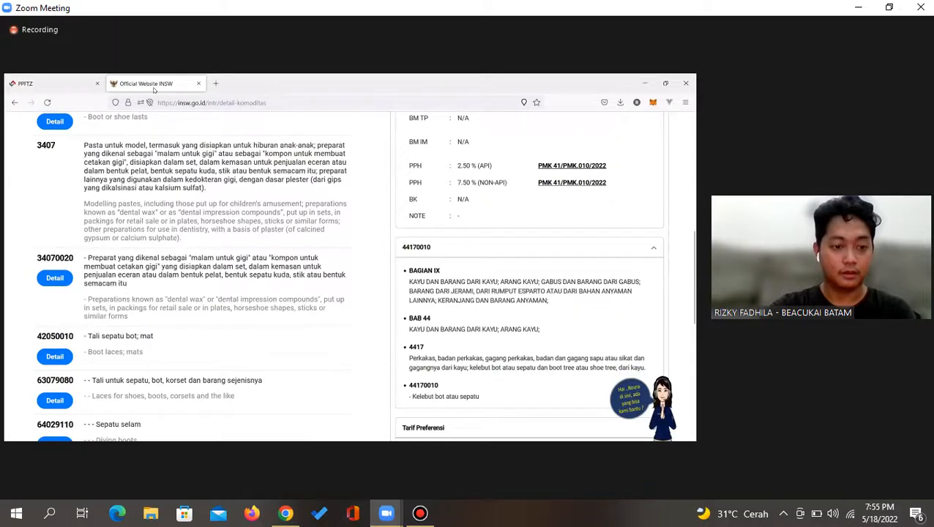
{"action": "scroll", "coordinate": [147, 315], "scroll_direction": "down", "scroll_amount": 2}
{"action": "double_click", "coordinate": [55, 298]}
{"action": "key", "text": "ctrl+c"}
{"action": "left_click", "coordinate": [62, 83]}
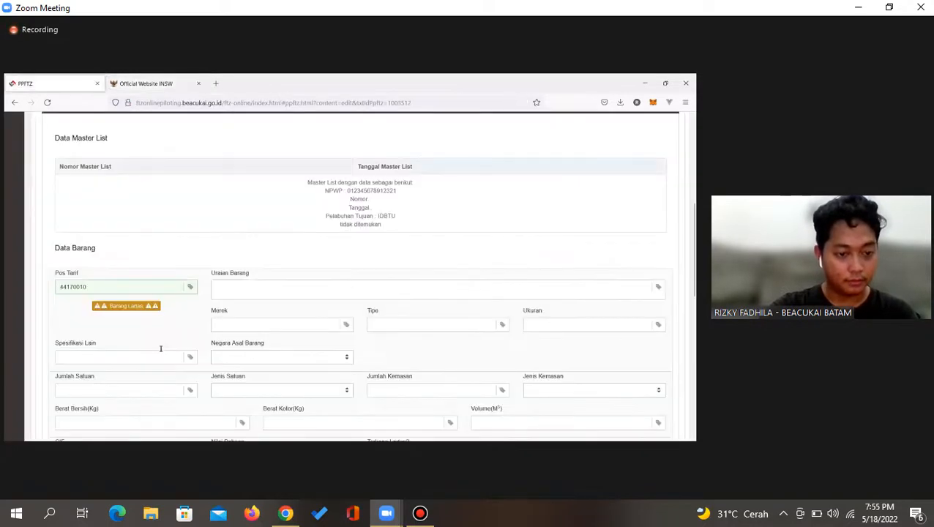
{"action": "left_click", "coordinate": [145, 83]}
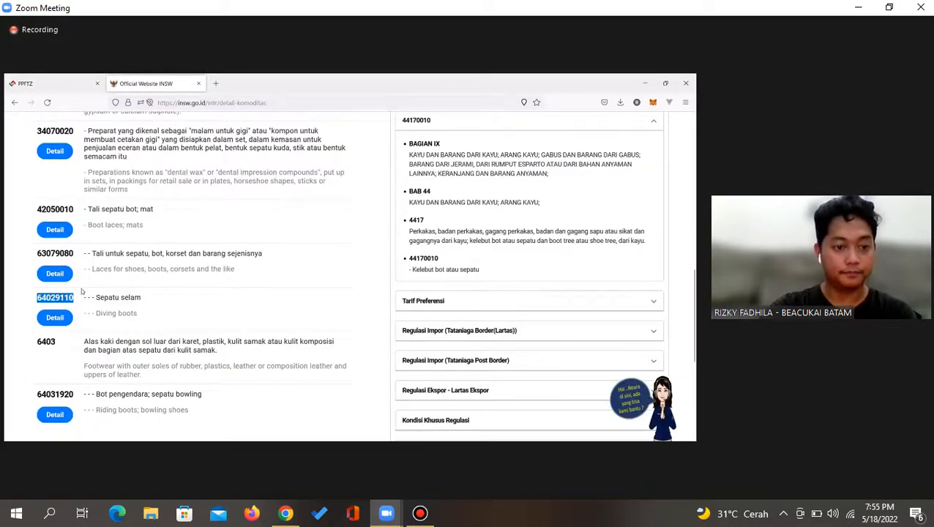
{"action": "scroll", "coordinate": [212, 298], "scroll_direction": "down", "scroll_amount": 1}
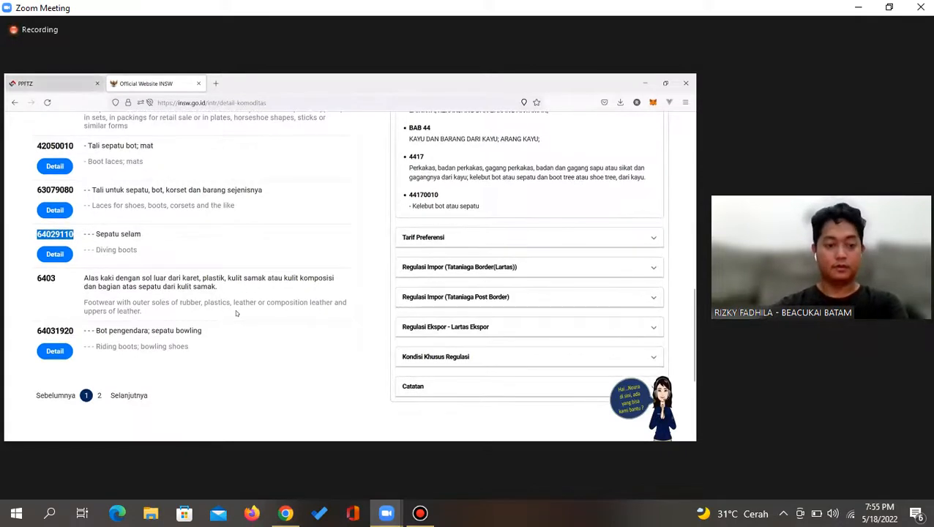
Replace Pos Tarif with 64029110 and check its Barang Lartas restriction details
{"action": "left_click", "coordinate": [55, 83]}
{"action": "double_click", "coordinate": [126, 289]}
{"action": "key", "text": "ctrl+v"}
{"action": "key", "text": "Tab"}
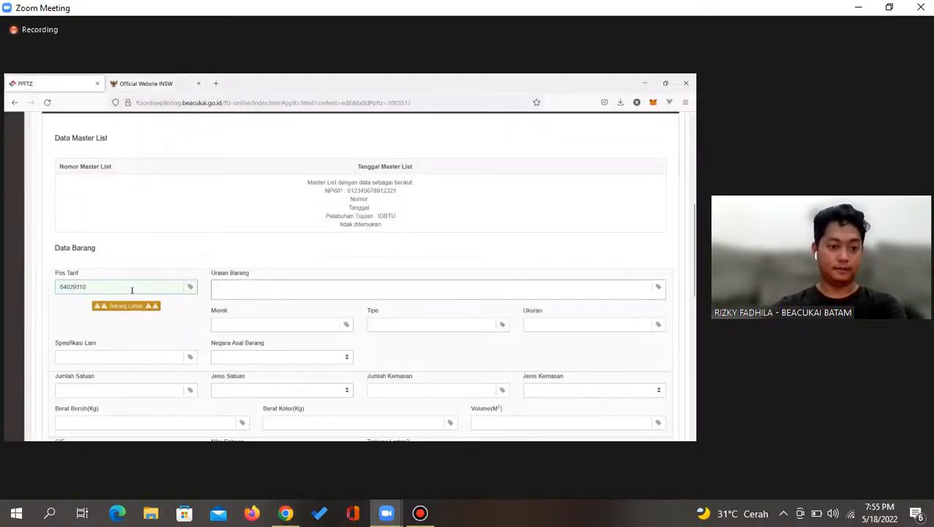
{"action": "left_click", "coordinate": [163, 307]}
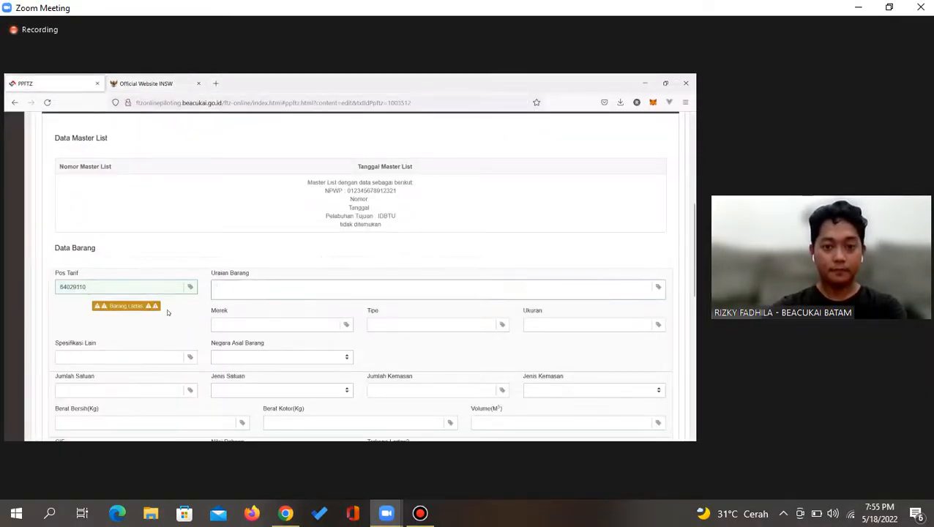
{"action": "left_click", "coordinate": [75, 341]}
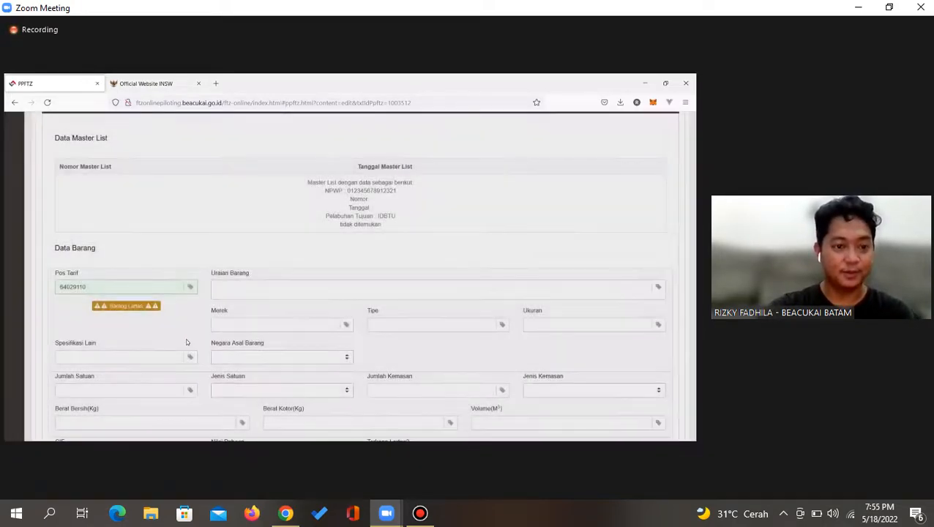
Recheck the INSW codes, then review restriction details for Pos Tarif 64031920
{"action": "key", "text": "ctrl+Tab"}
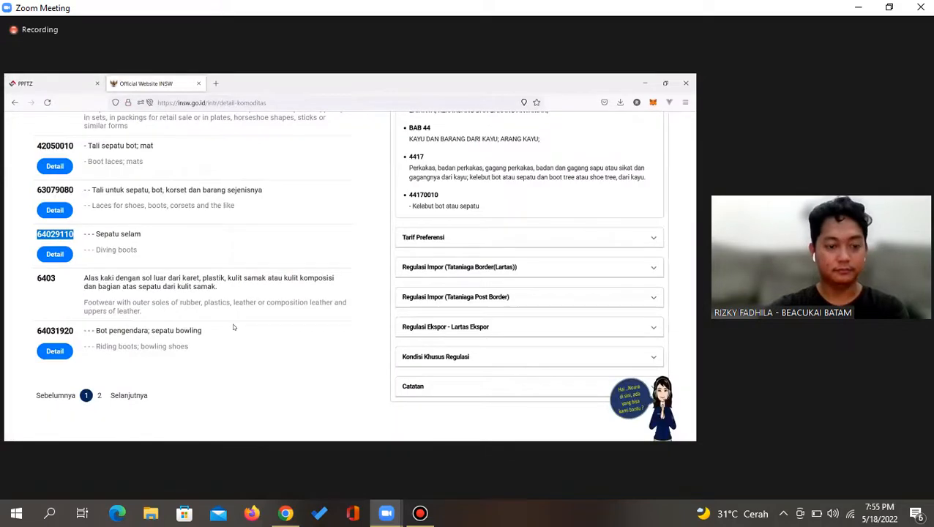
{"action": "key", "text": "ctrl+Tab"}
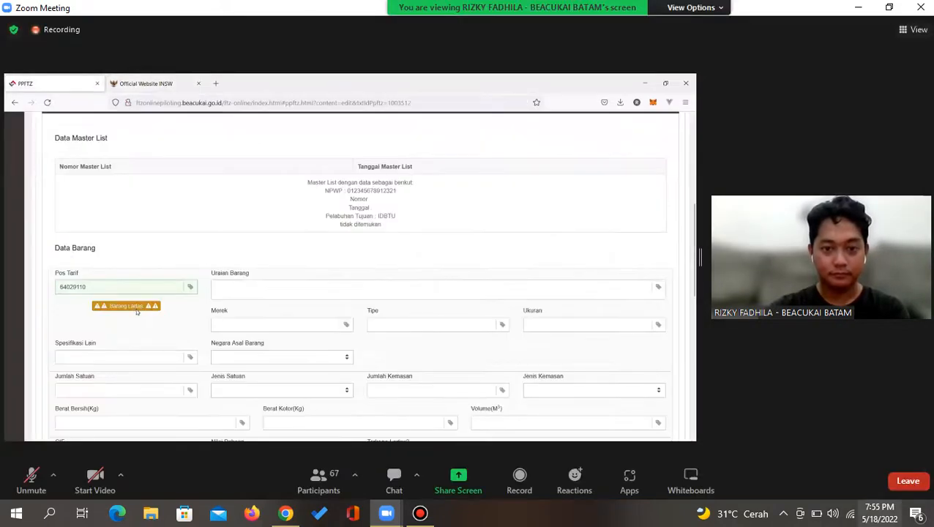
{"action": "left_click", "coordinate": [136, 309]}
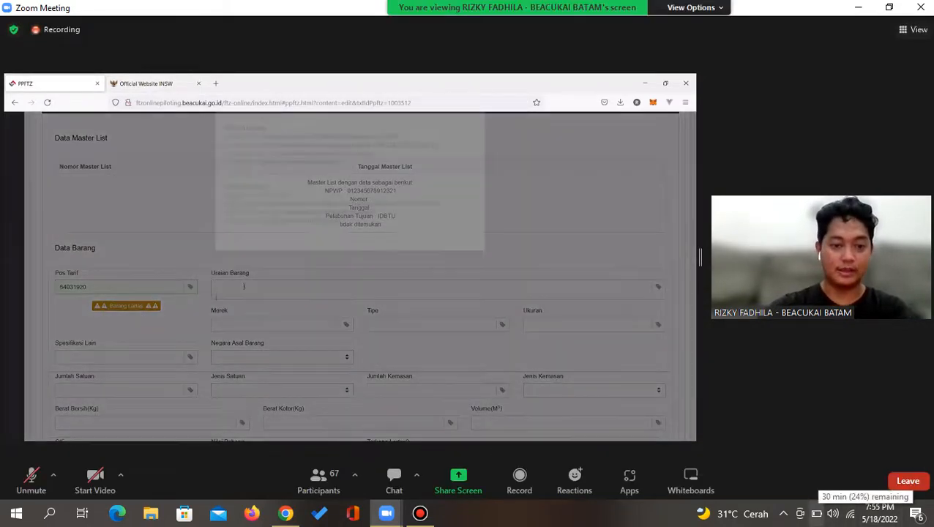
{"action": "left_click", "coordinate": [244, 286]}
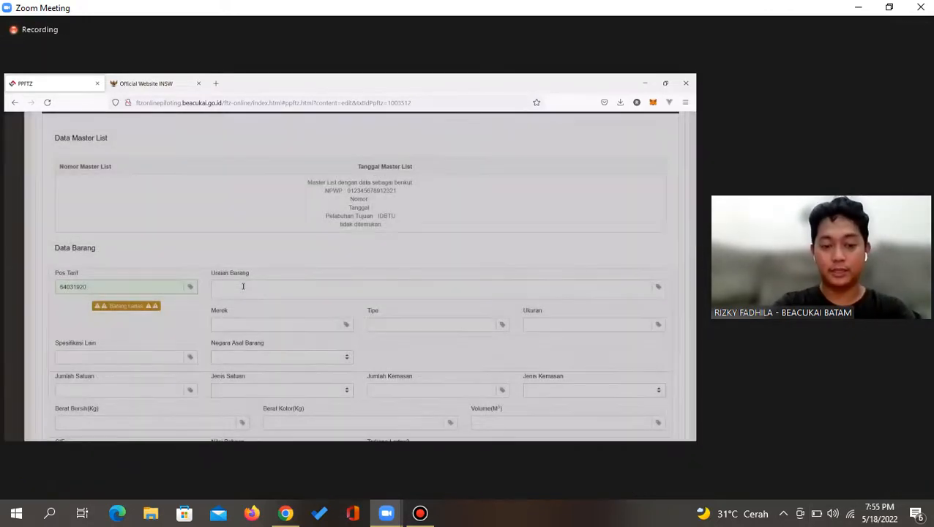
Describe the item as SEPATU BOWLING, brand ADIDOS, with '-' for size and specifications
{"action": "left_click", "coordinate": [244, 286]}
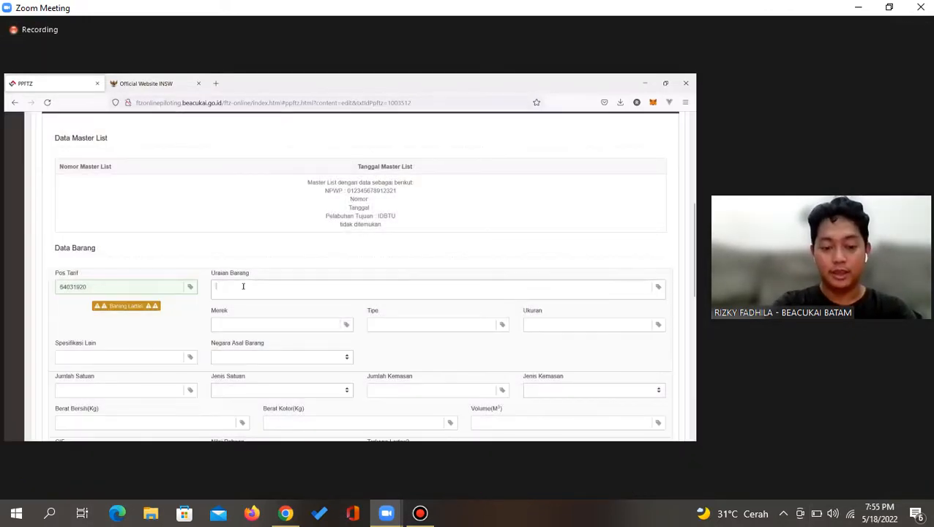
{"action": "type", "text": "S"}
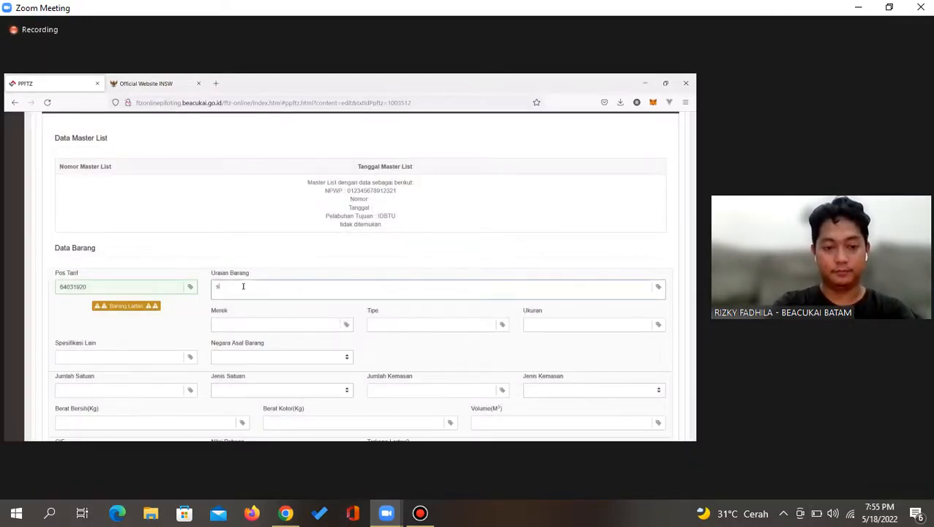
{"action": "type", "text": "EPATU BOWLIN"}
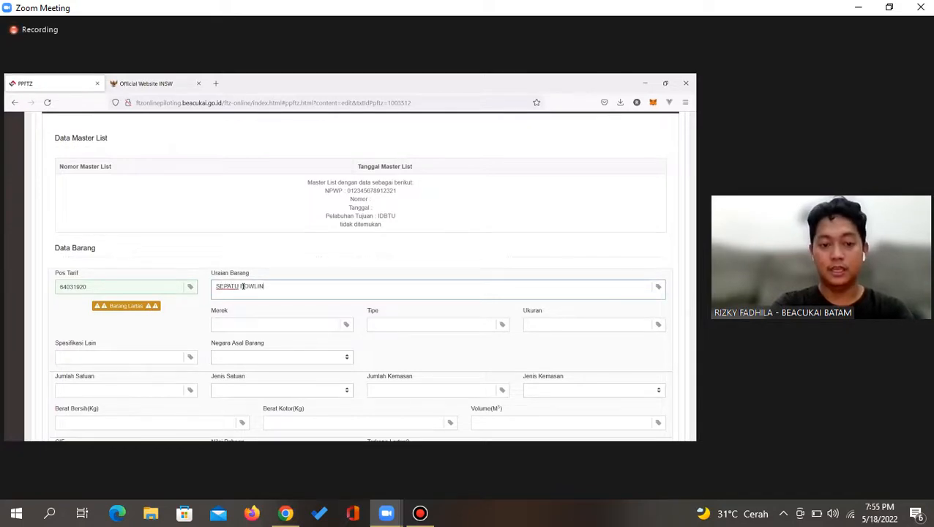
{"action": "type", "text": "G"}
{"action": "key", "text": "Tab"}
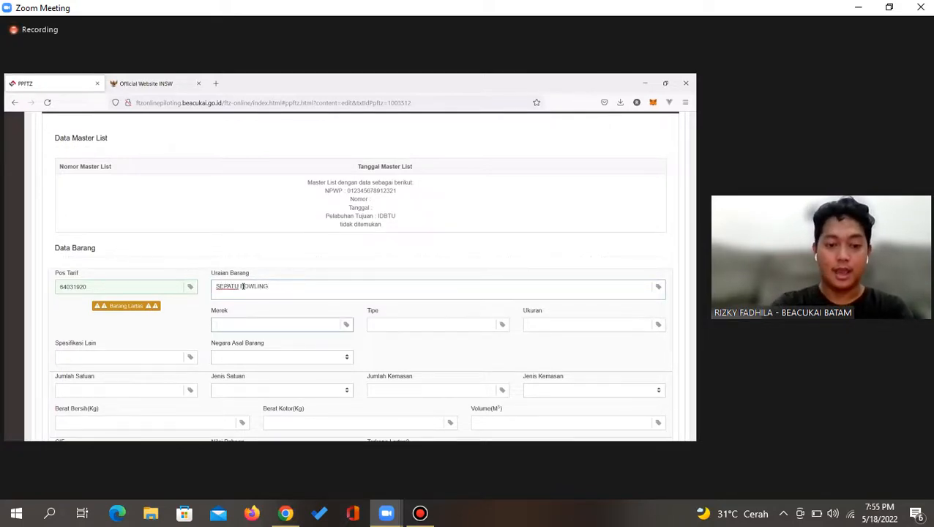
{"action": "type", "text": "ADID"}
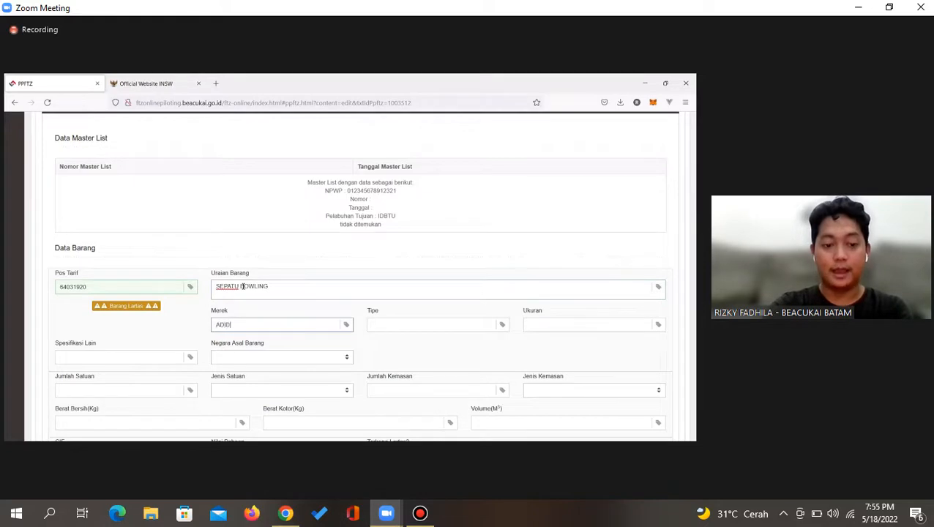
{"action": "type", "text": "OS"}
{"action": "key", "text": "Tab"}
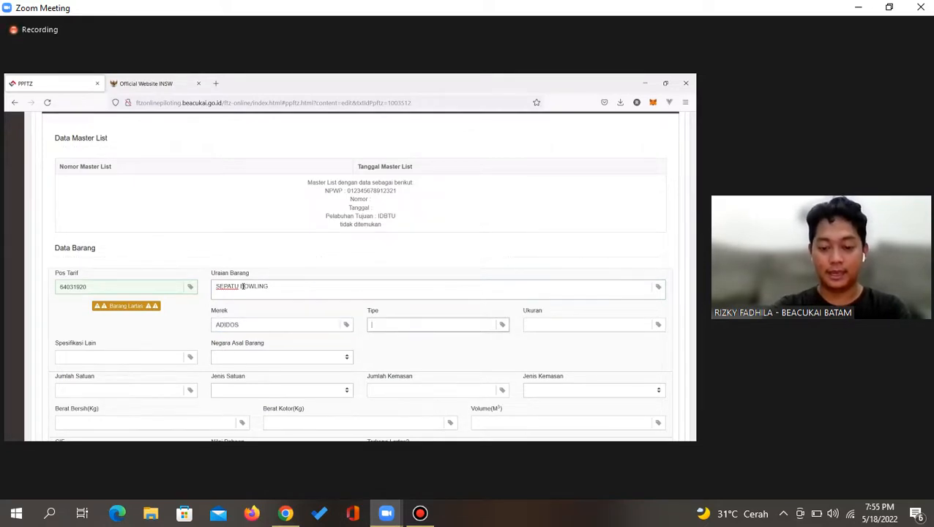
{"action": "key", "text": "Tab"}
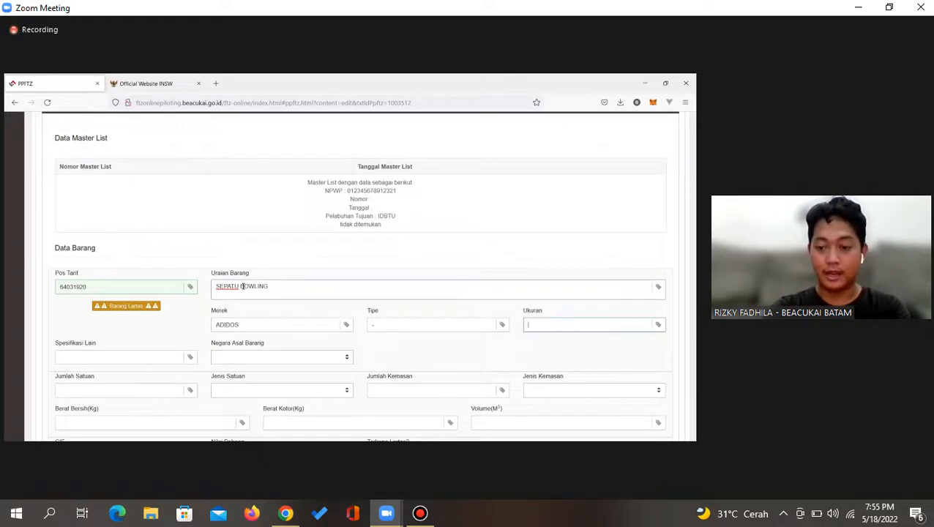
{"action": "type", "text": "-"}
{"action": "key", "text": "Tab"}
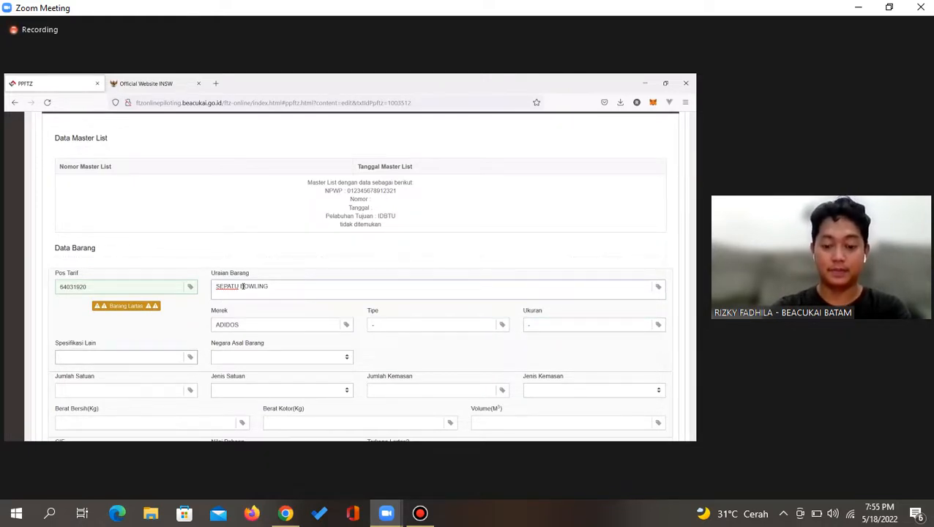
{"action": "type", "text": "-"}
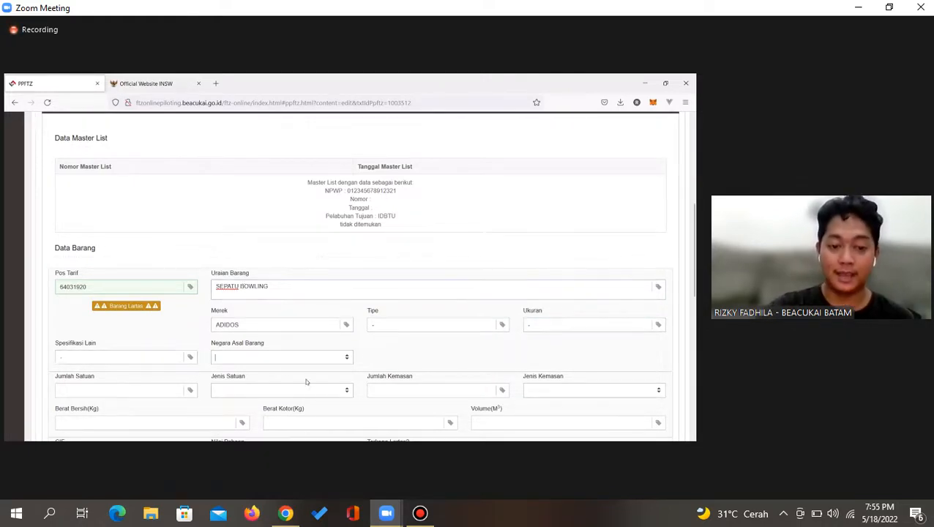
Set country of origin to SG - SINGAPORE and quantity to 100
{"action": "left_click", "coordinate": [263, 359]}
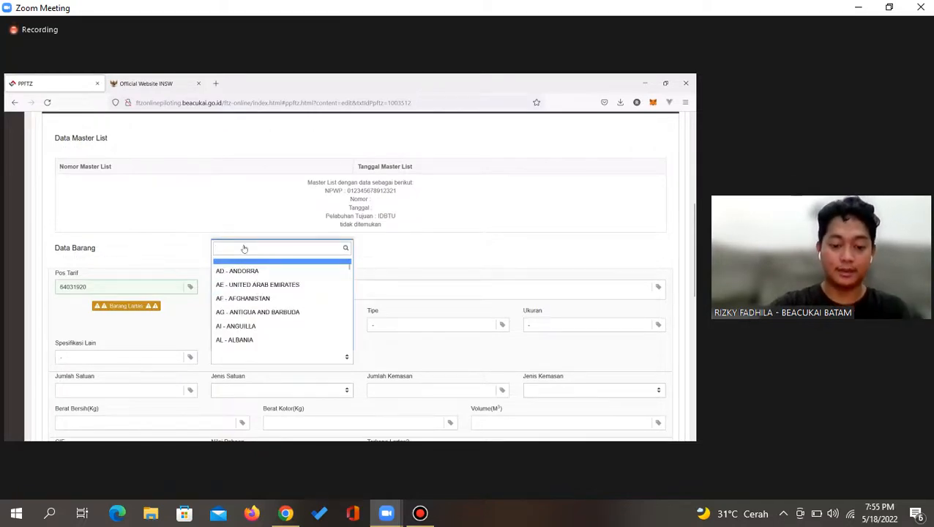
{"action": "type", "text": "sin"}
{"action": "left_click", "coordinate": [242, 341]}
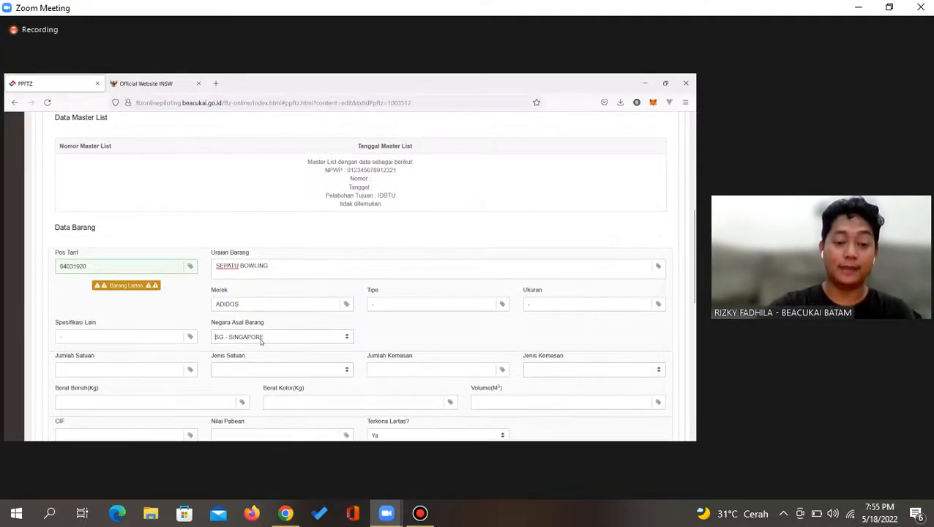
{"action": "scroll", "coordinate": [261, 342], "scroll_direction": "down", "scroll_amount": 1}
{"action": "left_click", "coordinate": [115, 321]}
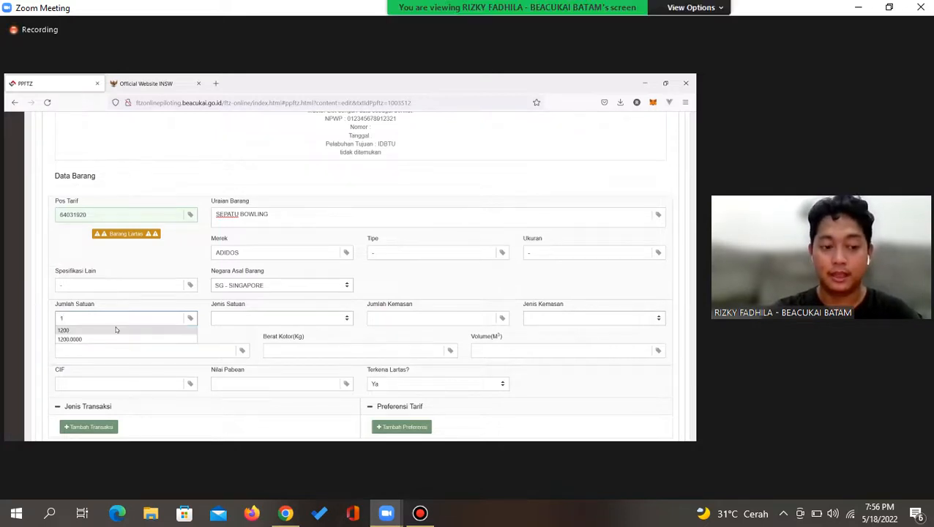
{"action": "type", "text": "00"}
{"action": "key", "text": "Tab"}
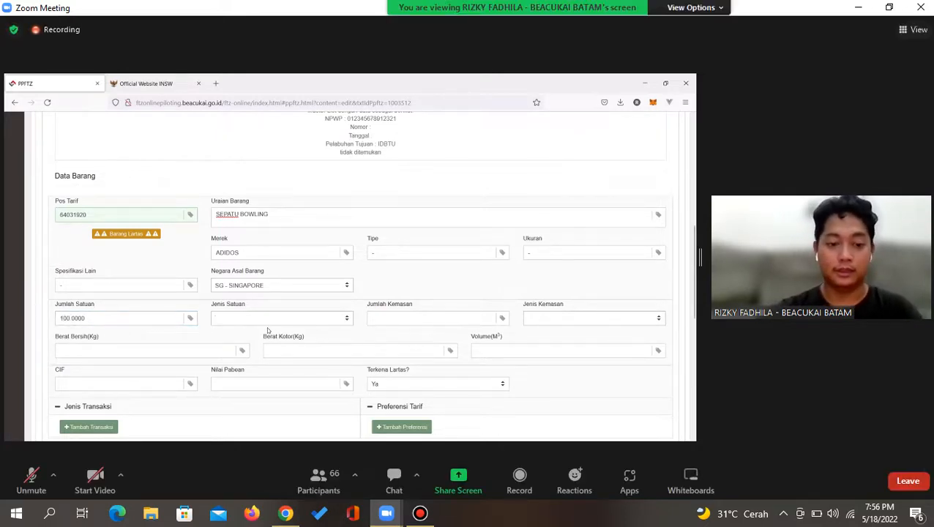
Set the item's unit type to PCE - PIECE
{"action": "left_click", "coordinate": [266, 324]}
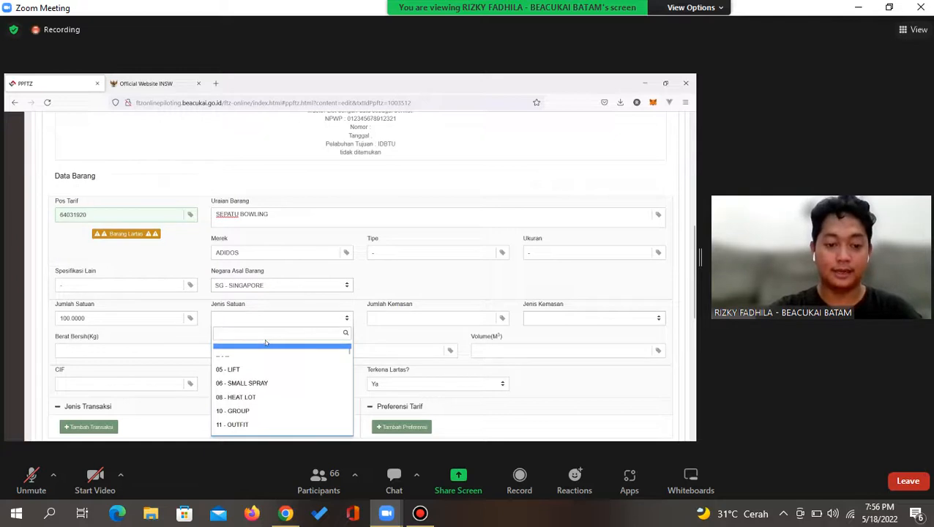
{"action": "type", "text": "pc"}
{"action": "left_click", "coordinate": [246, 366]}
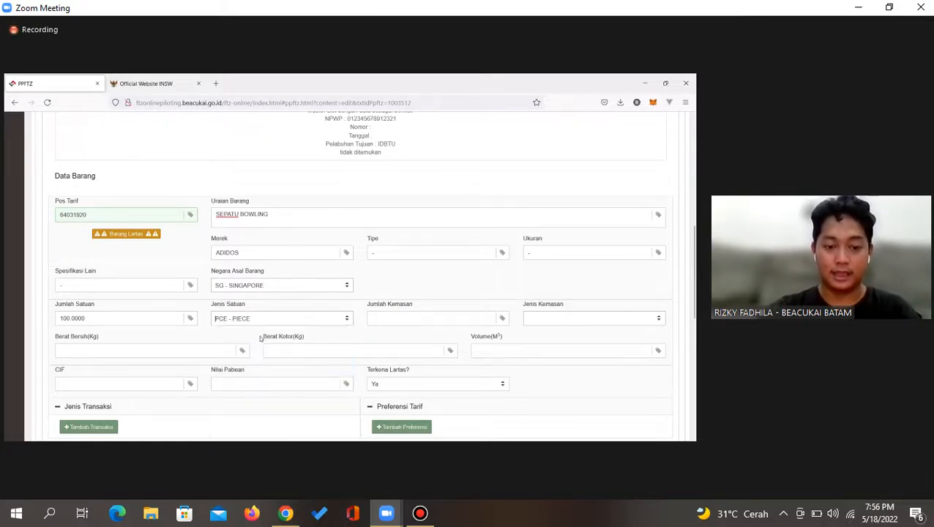
{"action": "left_click", "coordinate": [260, 323]}
{"action": "scroll", "coordinate": [260, 399], "scroll_direction": "down", "scroll_amount": 2}
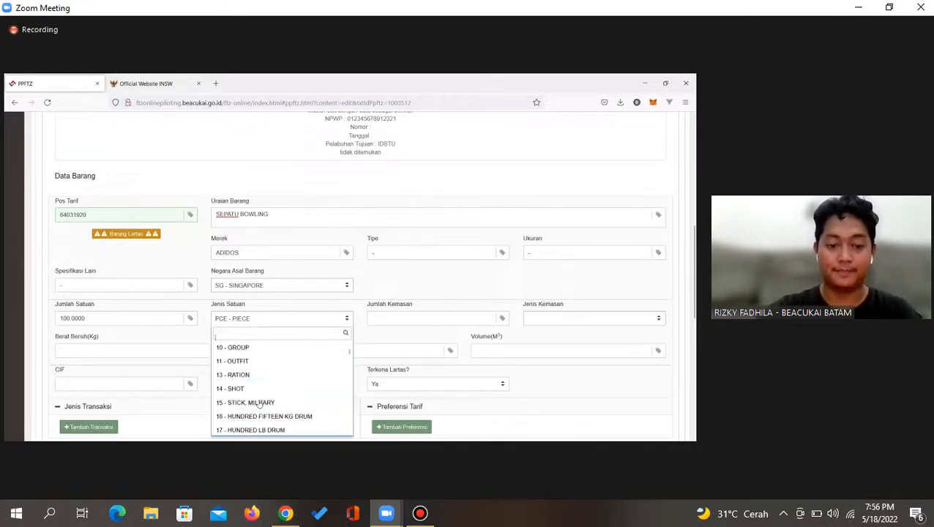
{"action": "scroll", "coordinate": [260, 403], "scroll_direction": "down", "scroll_amount": 6}
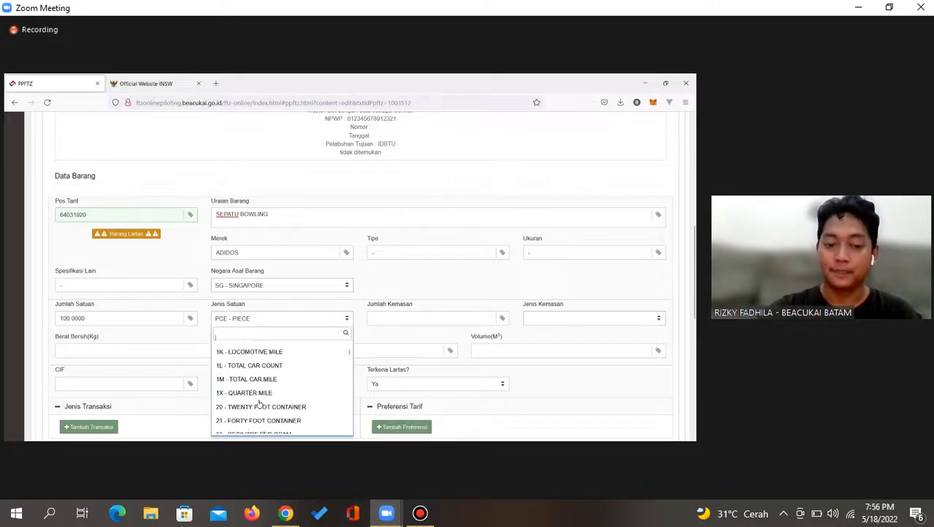
{"action": "scroll", "coordinate": [260, 404], "scroll_direction": "down", "scroll_amount": 8}
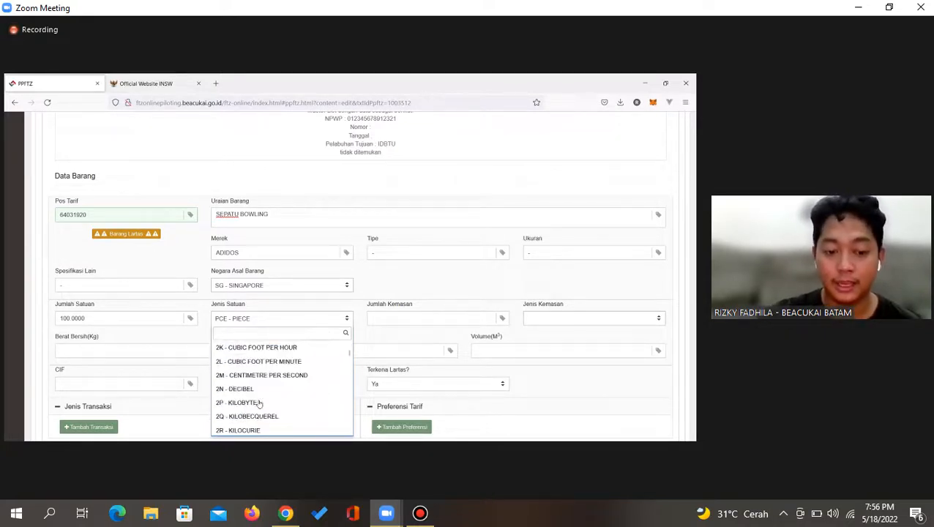
{"action": "scroll", "coordinate": [259, 404], "scroll_direction": "down", "scroll_amount": 6}
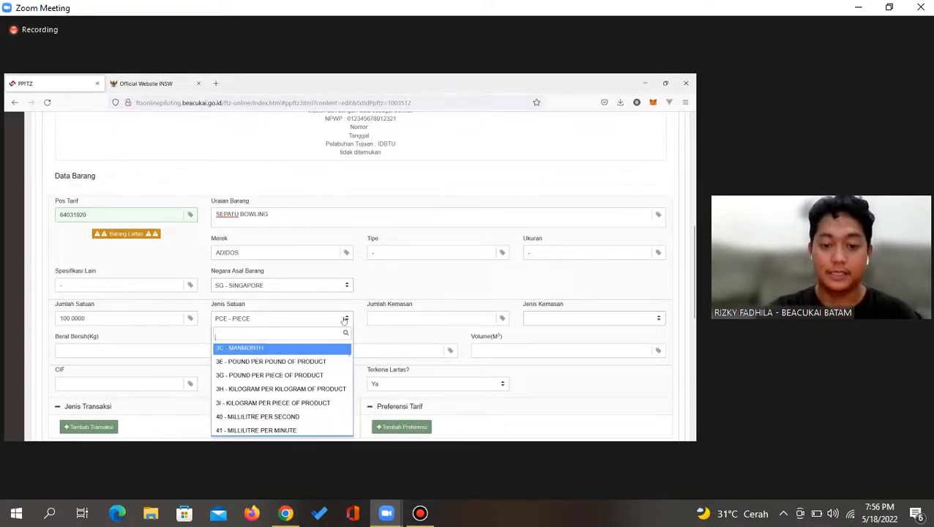
{"action": "left_click", "coordinate": [297, 319]}
{"action": "left_click", "coordinate": [297, 318]}
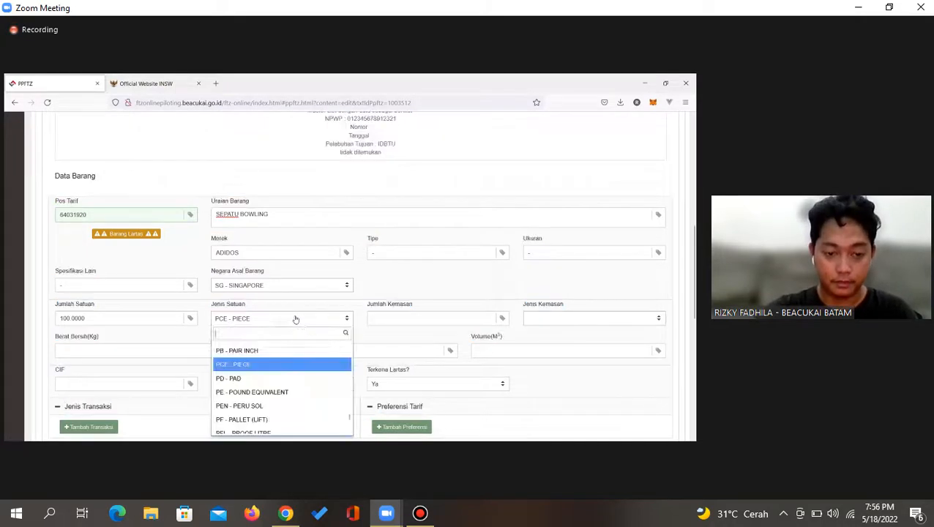
{"action": "type", "text": "PC"}
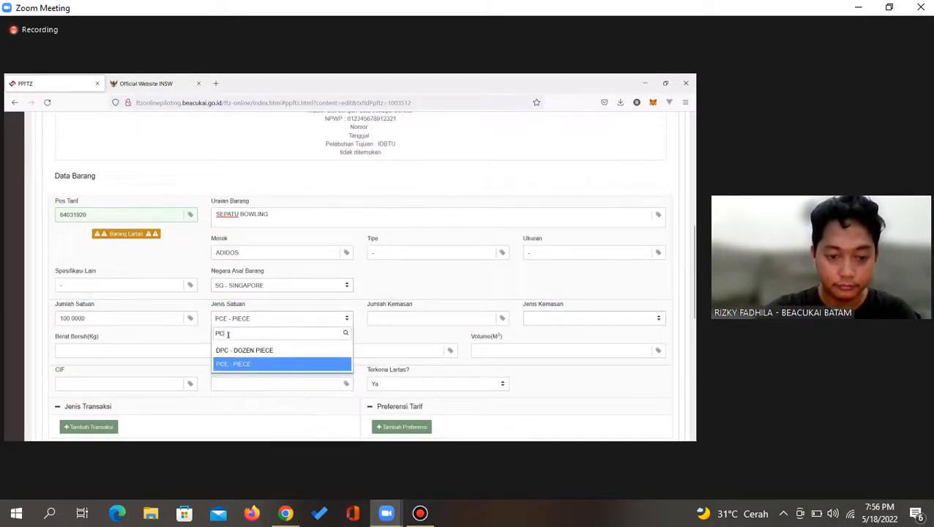
{"action": "left_click", "coordinate": [381, 320]}
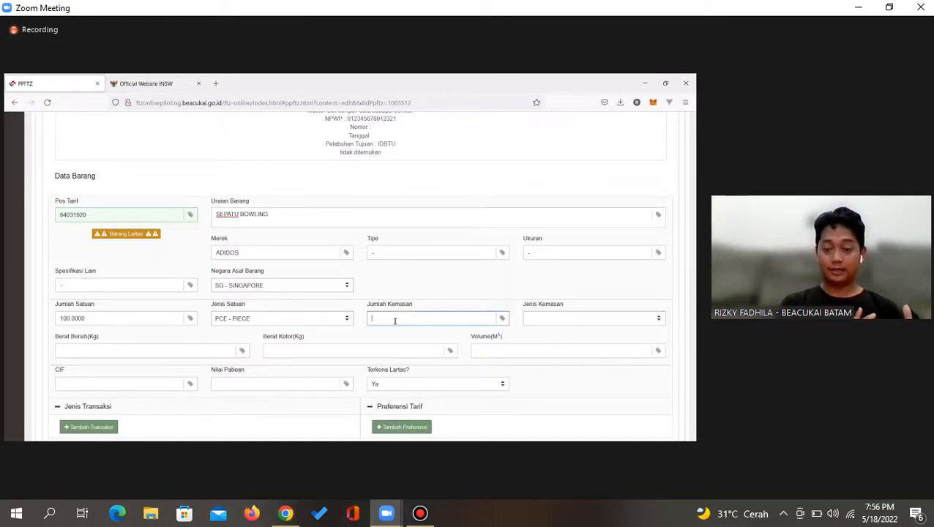
{"action": "key", "text": "XF86AudioRaiseVolume"}
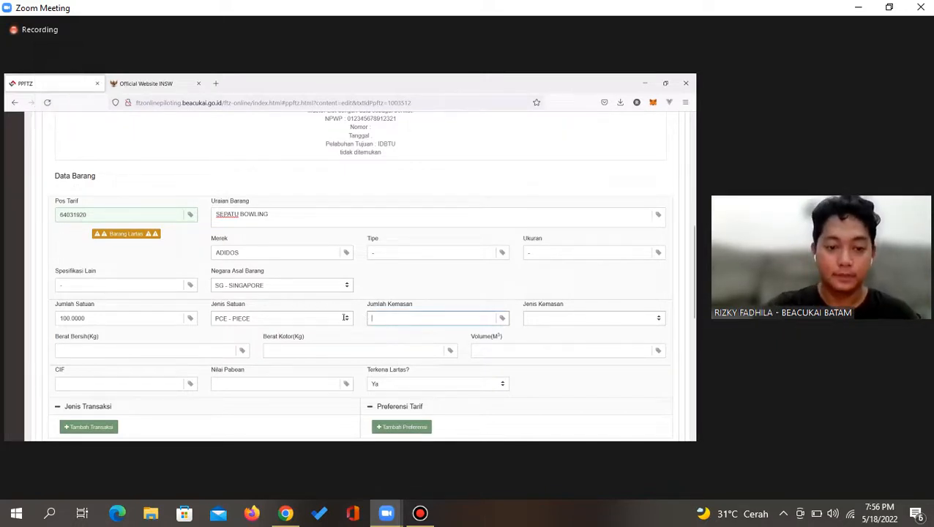
Enter Jumlah Kemasan 100 and close the document status warnings
{"action": "left_click", "coordinate": [399, 318]}
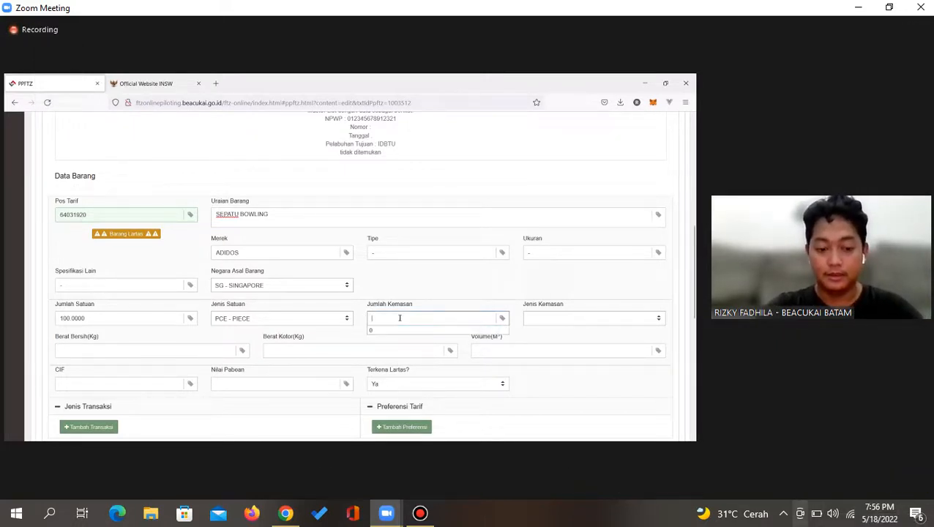
{"action": "type", "text": "100"}
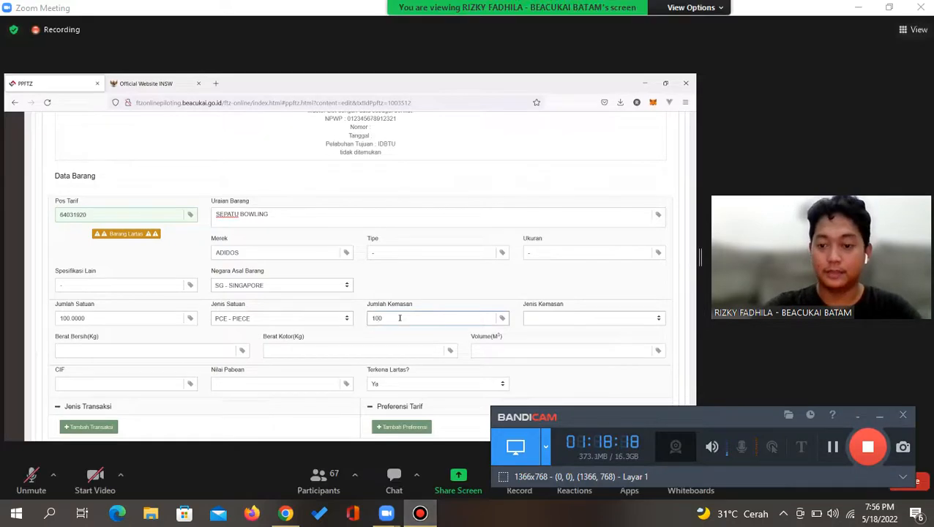
{"action": "scroll", "coordinate": [476, 285], "scroll_direction": "up", "scroll_amount": 5}
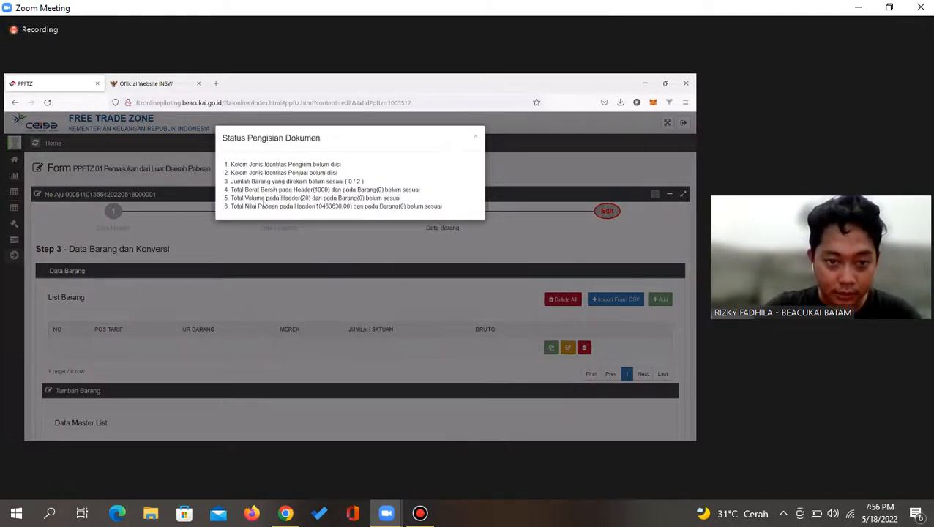
{"action": "left_click", "coordinate": [475, 138]}
{"action": "scroll", "coordinate": [558, 273], "scroll_direction": "down", "scroll_amount": 5}
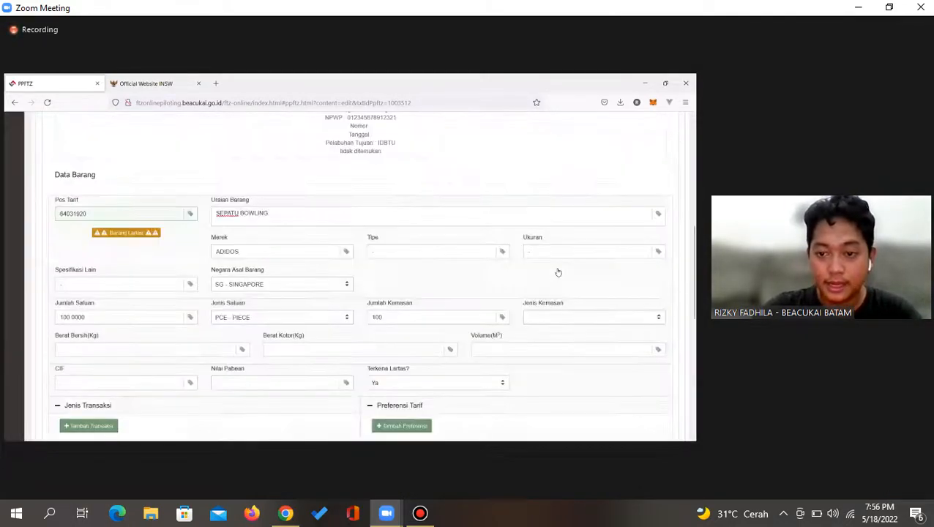
{"action": "scroll", "coordinate": [555, 300], "scroll_direction": "down", "scroll_amount": 4}
{"action": "scroll", "coordinate": [548, 315], "scroll_direction": "up", "scroll_amount": 3}
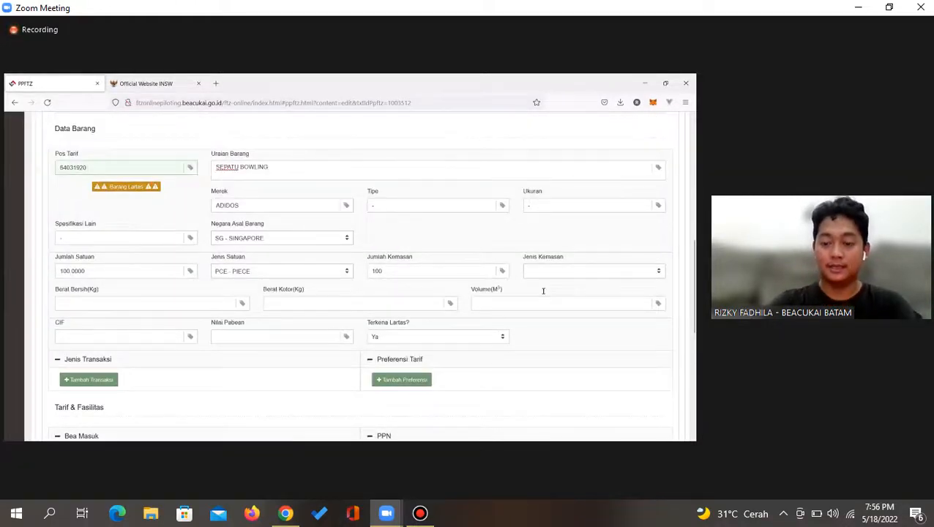
Choose BX - BOX as the item's Jenis Kemasan
{"action": "left_click", "coordinate": [543, 272]}
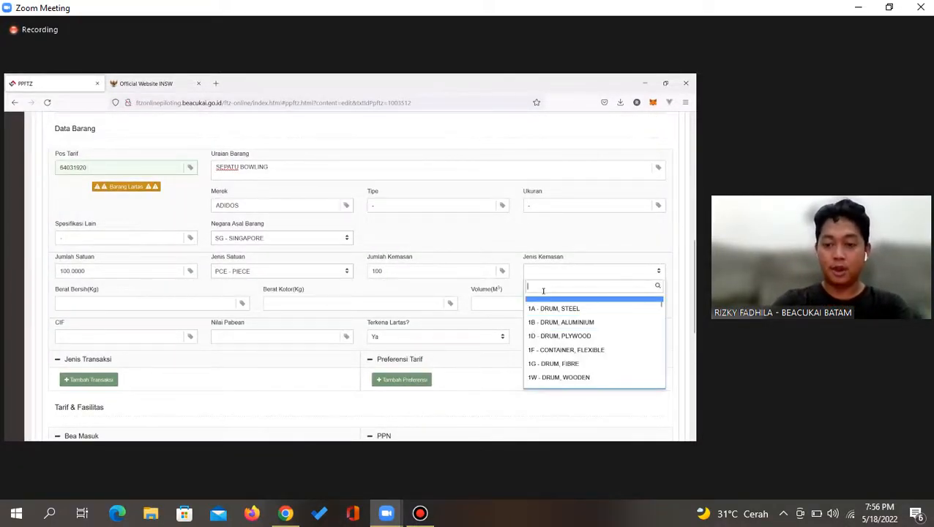
{"action": "type", "text": "BOX"}
{"action": "scroll", "coordinate": [555, 366], "scroll_direction": "down", "scroll_amount": 1}
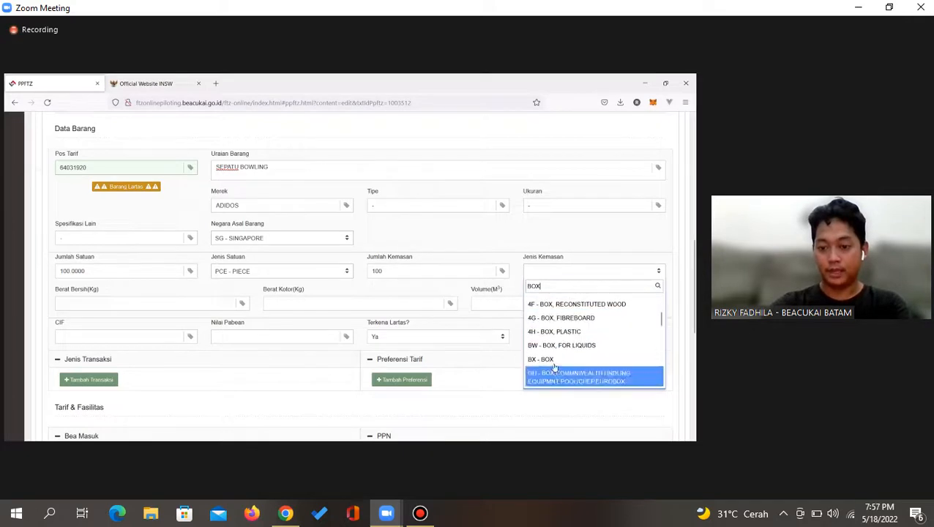
{"action": "left_click", "coordinate": [554, 363]}
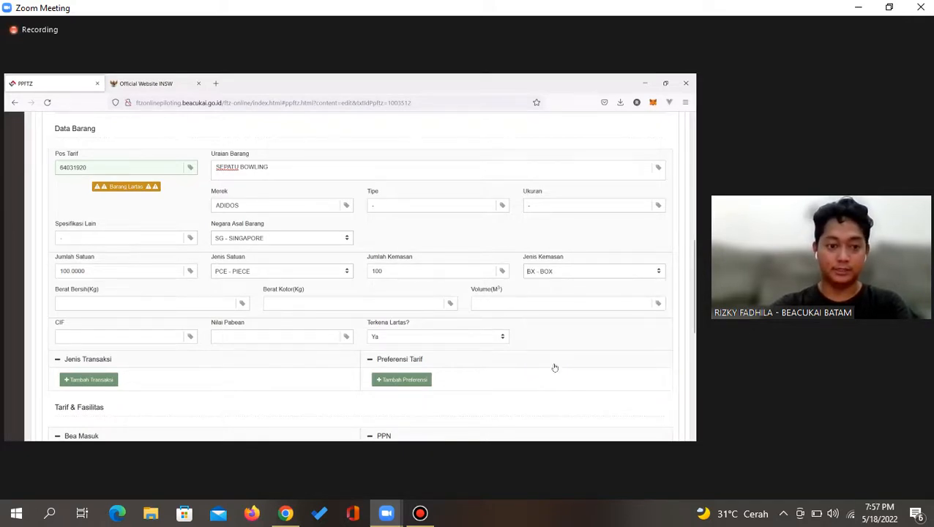
{"action": "left_click", "coordinate": [156, 305]}
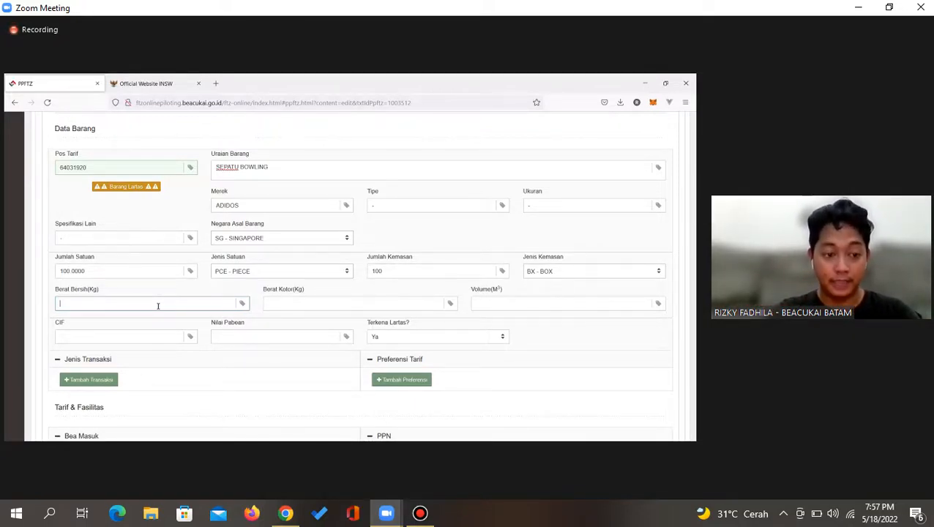
Enter 500 in Berat Bersih and Berat Kotor, 10 in Volume and 500.00 in CIF
{"action": "type", "text": "1"}
{"action": "type", "text": "500"}
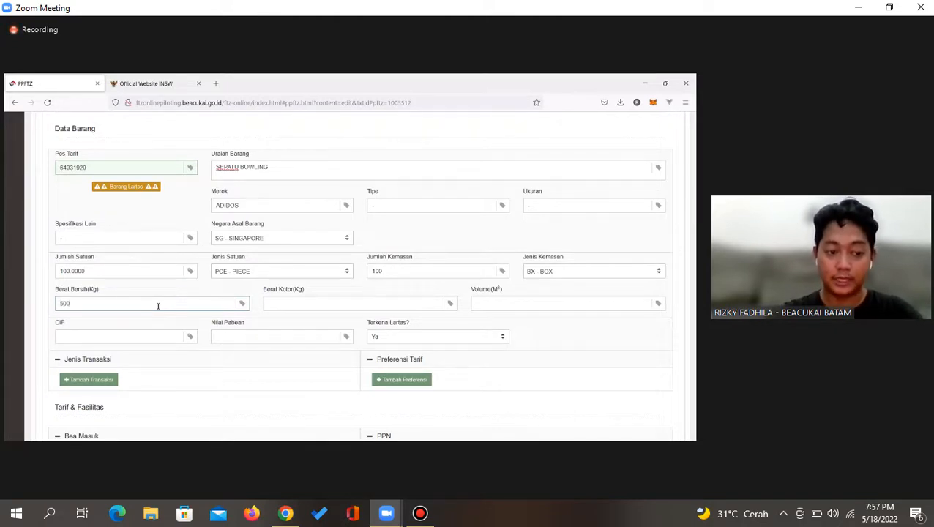
{"action": "key", "text": "Tab"}
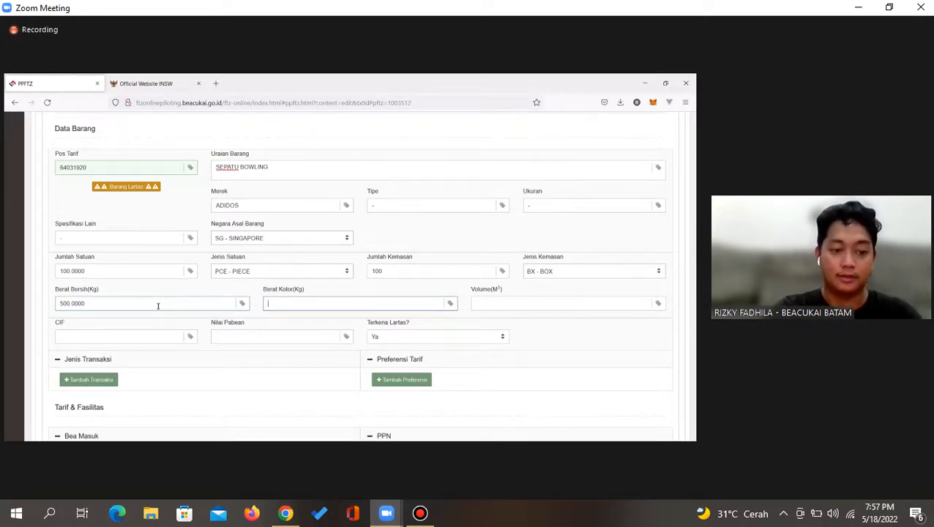
{"action": "type", "text": "500"}
{"action": "key", "text": "Tab"}
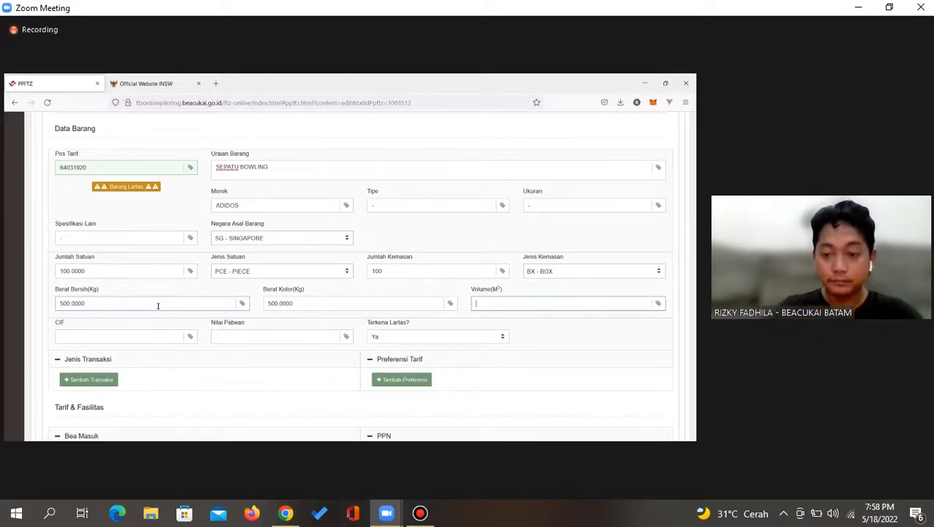
{"action": "type", "text": "10"}
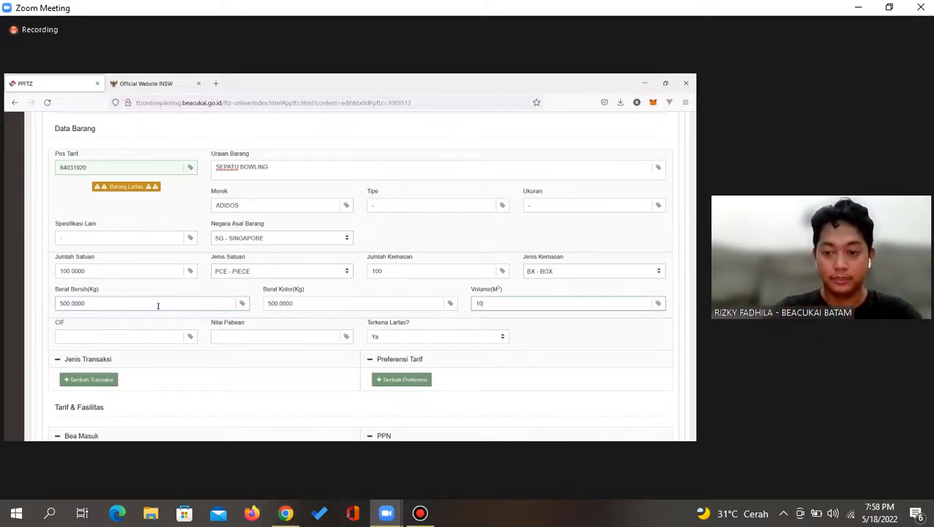
{"action": "left_click", "coordinate": [61, 336]}
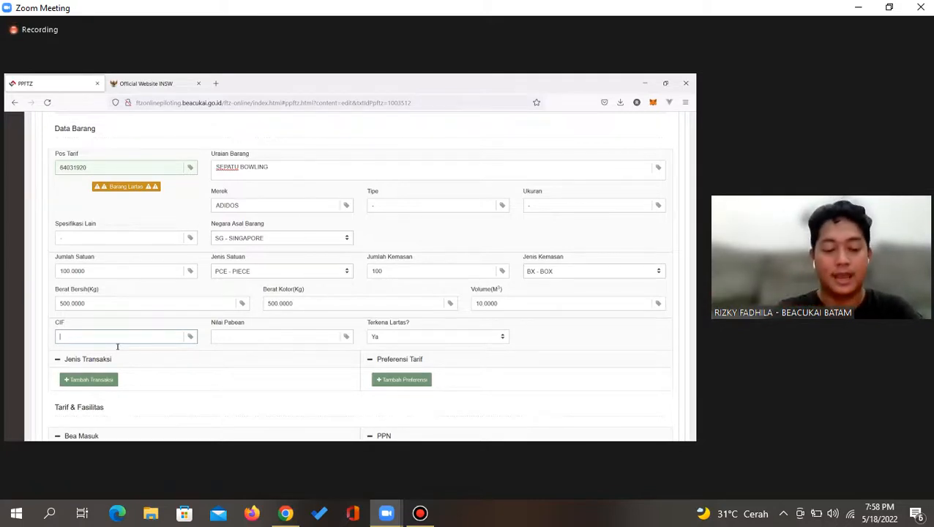
{"action": "type", "text": "00"}
{"action": "key", "text": "Tab"}
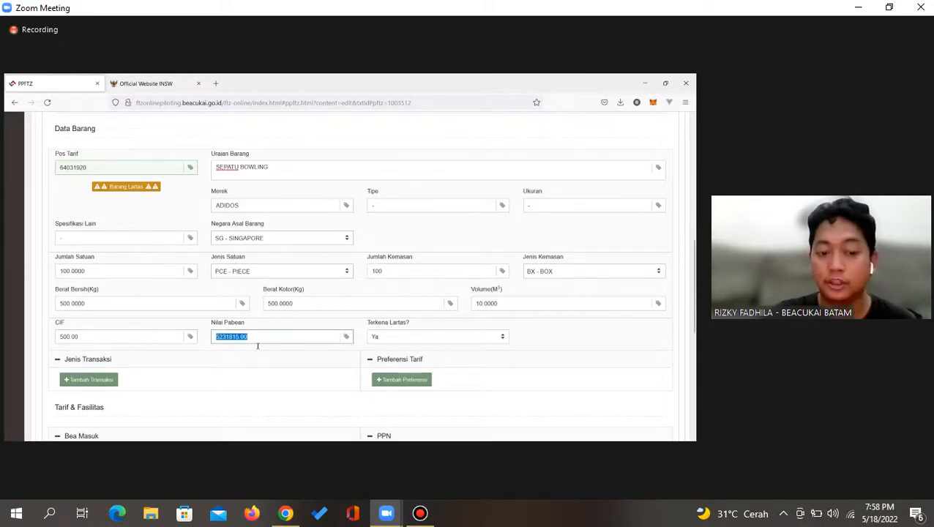
Confirm that Terkena Lartas stays set to Ya in the item form
{"action": "left_click", "coordinate": [151, 336]}
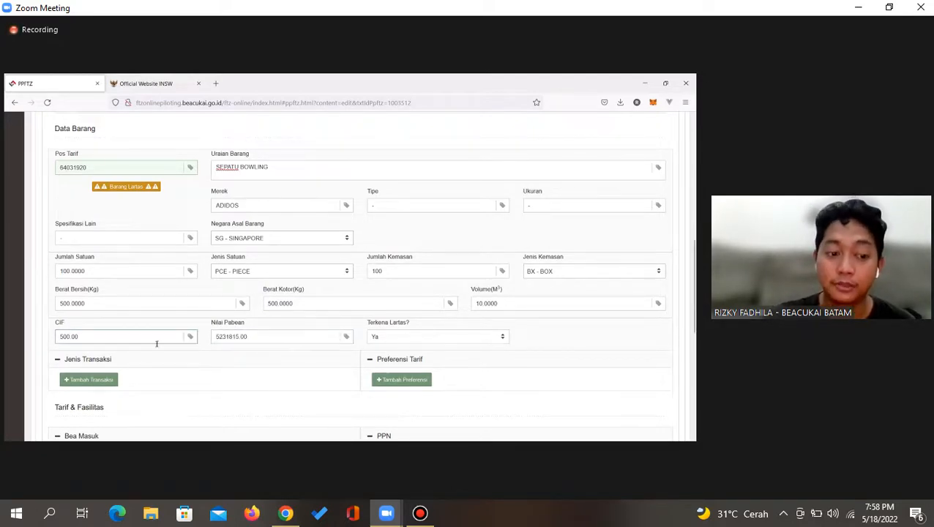
{"action": "scroll", "coordinate": [333, 301], "scroll_direction": "up", "scroll_amount": 3}
{"action": "scroll", "coordinate": [334, 300], "scroll_direction": "up", "scroll_amount": 3}
{"action": "scroll", "coordinate": [333, 300], "scroll_direction": "down", "scroll_amount": 6}
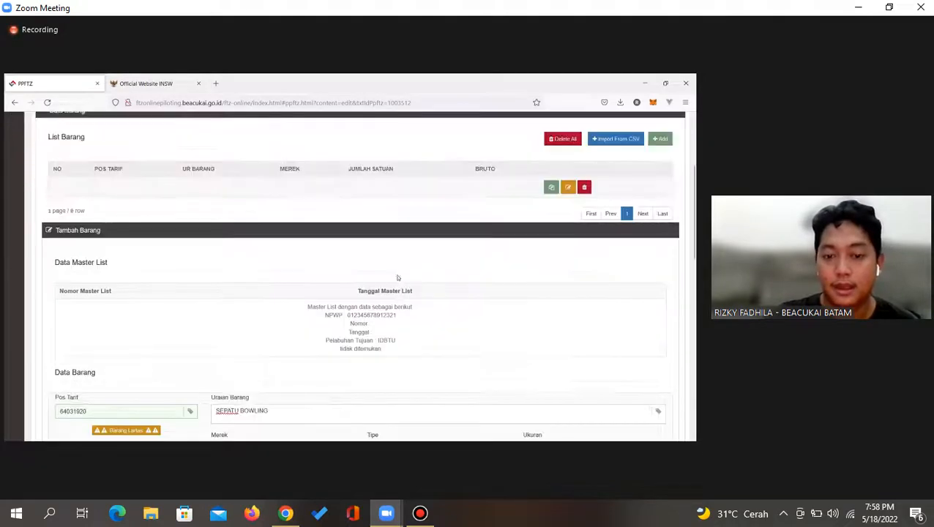
{"action": "scroll", "coordinate": [385, 264], "scroll_direction": "down", "scroll_amount": 1}
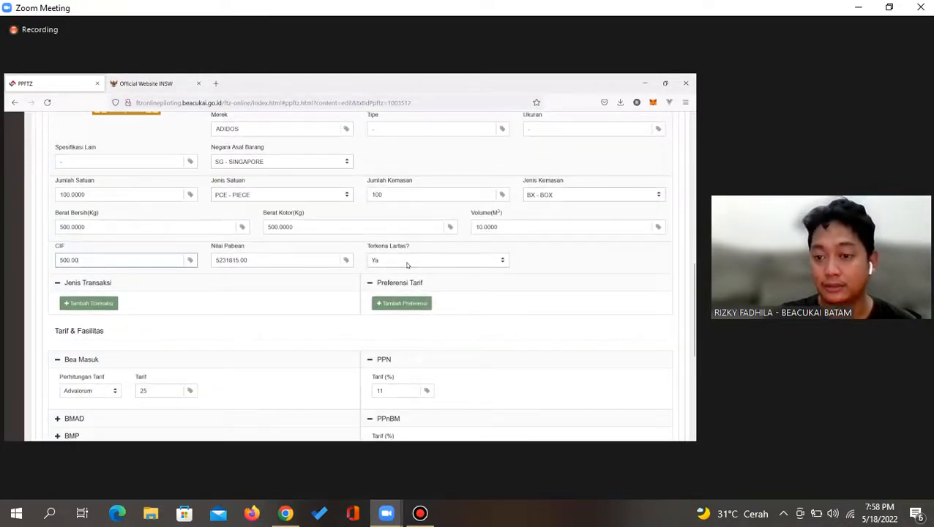
{"action": "left_click", "coordinate": [408, 262]}
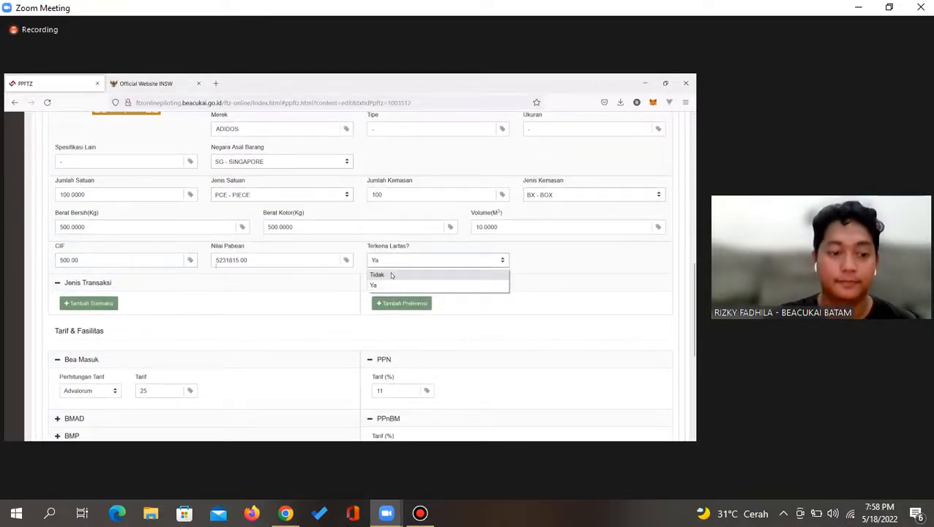
{"action": "left_click", "coordinate": [390, 272]}
Show the Bea Masuk Perhitungan Tarif choices, Advalorum and Spesifik
{"action": "scroll", "coordinate": [389, 272], "scroll_direction": "down", "scroll_amount": 1}
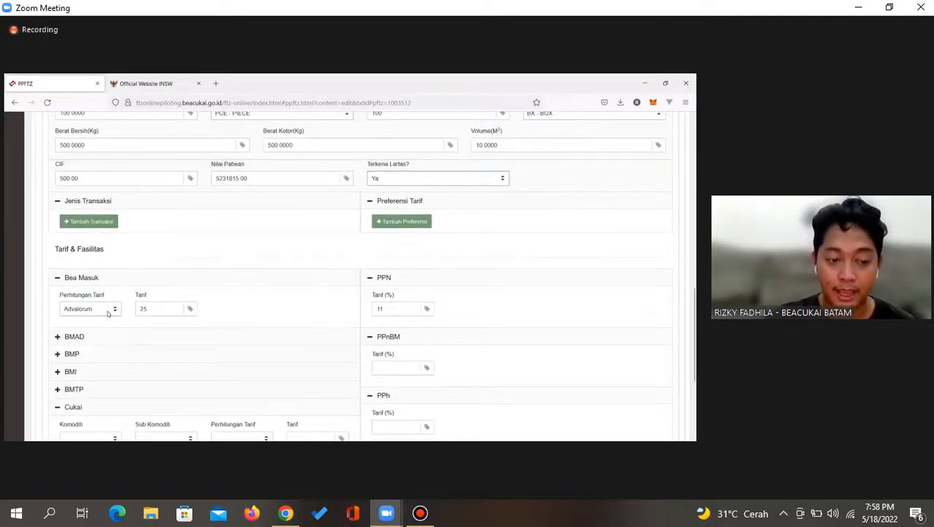
{"action": "scroll", "coordinate": [118, 308], "scroll_direction": "down", "scroll_amount": 1}
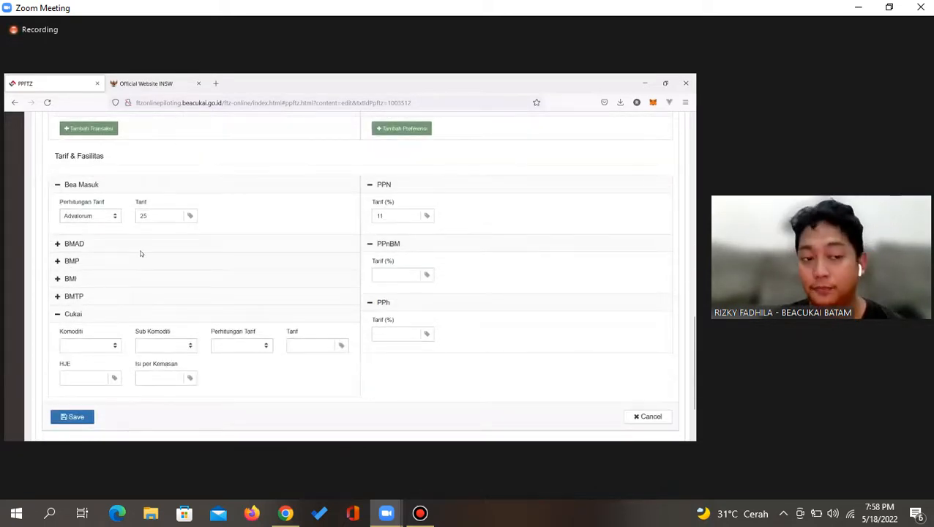
{"action": "left_click", "coordinate": [74, 217]}
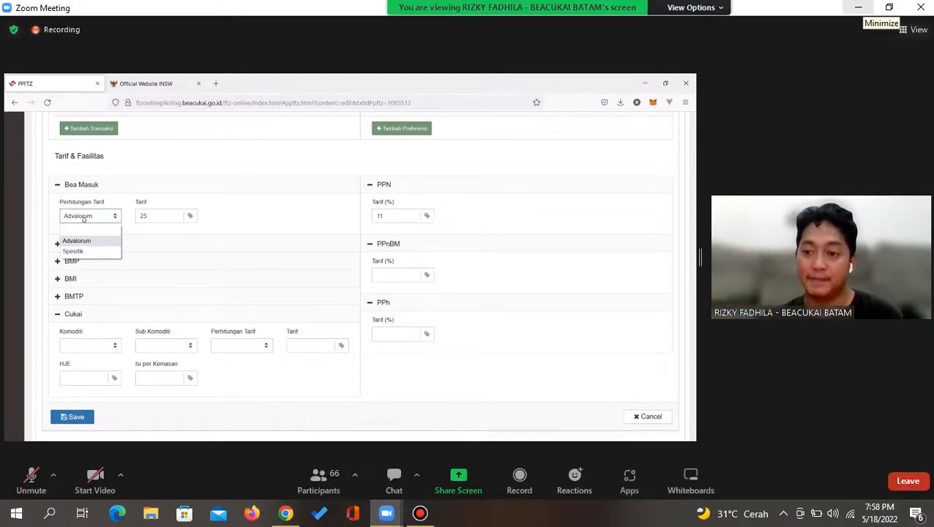
Search Google for 'tarif advalorum dan tarif spesifik'
{"action": "left_click", "coordinate": [858, 7]}
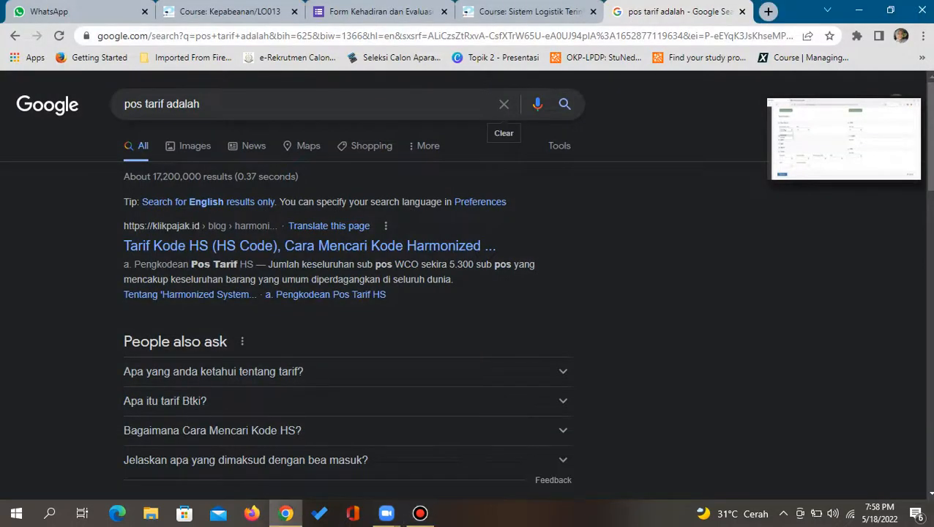
{"action": "left_click", "coordinate": [504, 104]}
{"action": "type", "text": "tarif"}
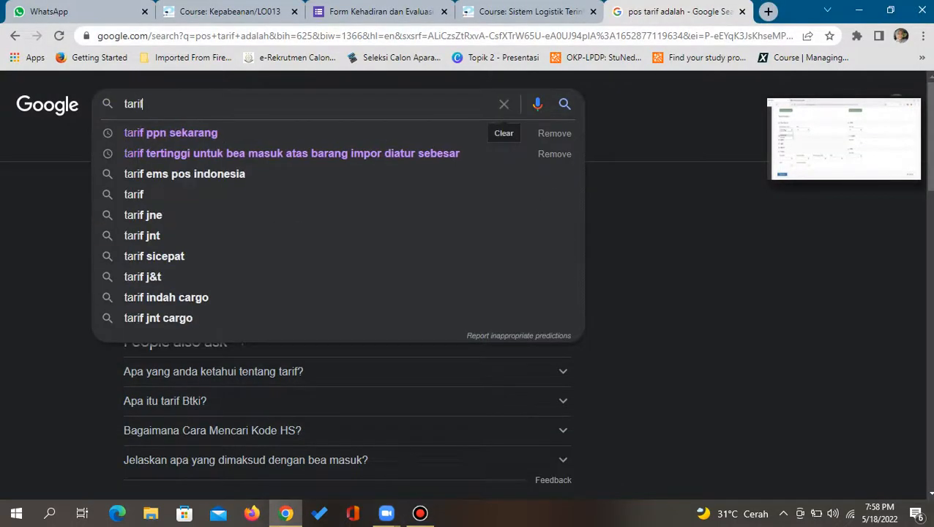
{"action": "type", "text": " advalorum"}
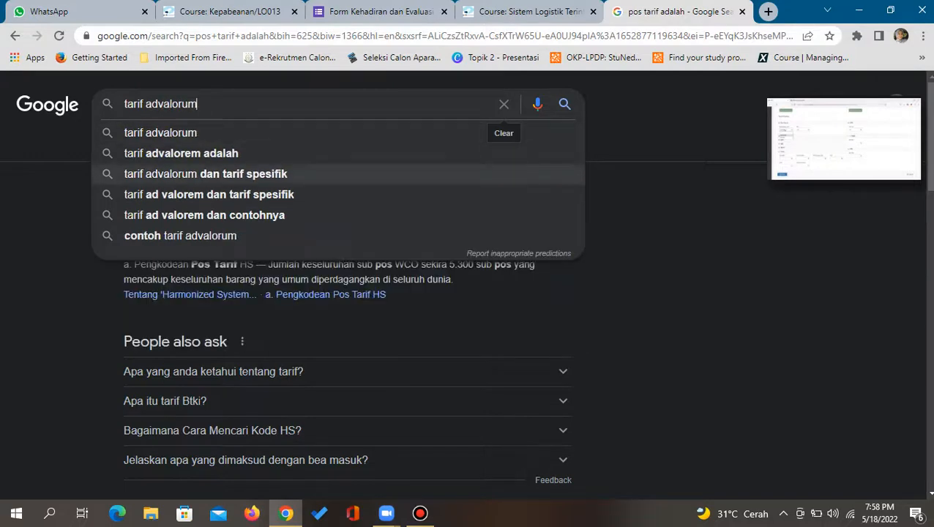
{"action": "left_click", "coordinate": [205, 173]}
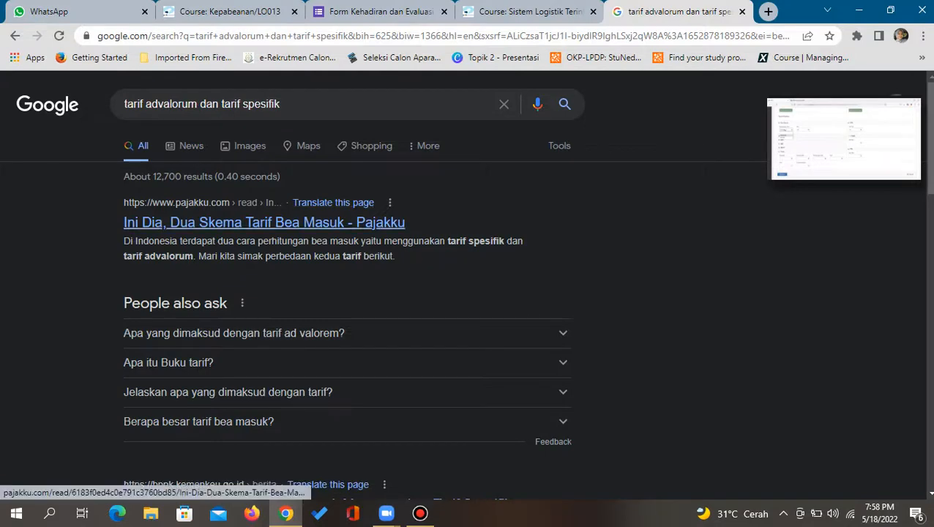
Read the expanded ad valorem tariff explanation, then bring the Zoom meeting back
{"action": "scroll", "coordinate": [344, 293], "scroll_direction": "down", "scroll_amount": 2}
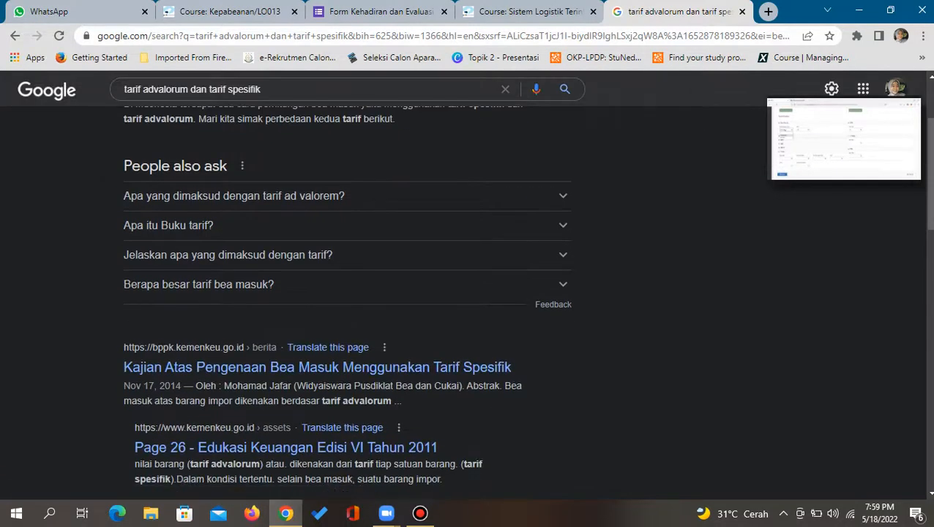
{"action": "left_click", "coordinate": [293, 196]}
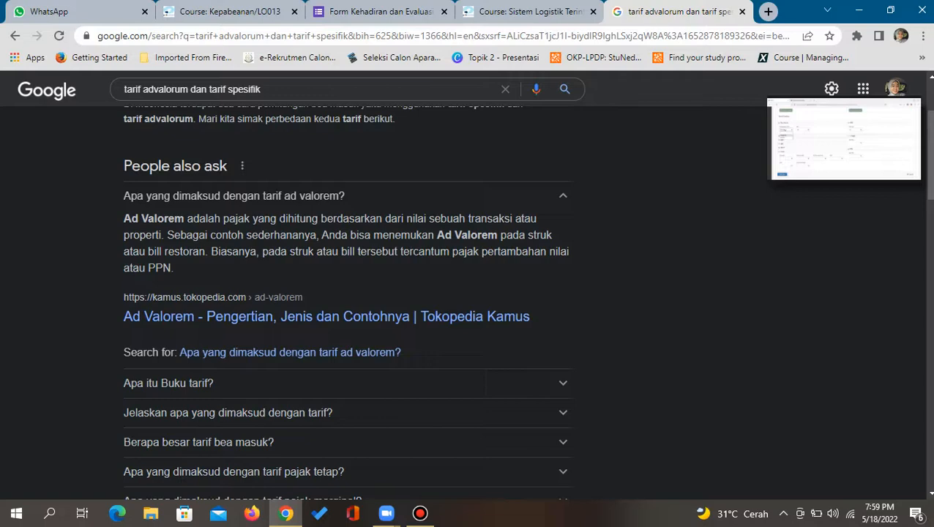
{"action": "scroll", "coordinate": [468, 293], "scroll_direction": "down", "scroll_amount": 2}
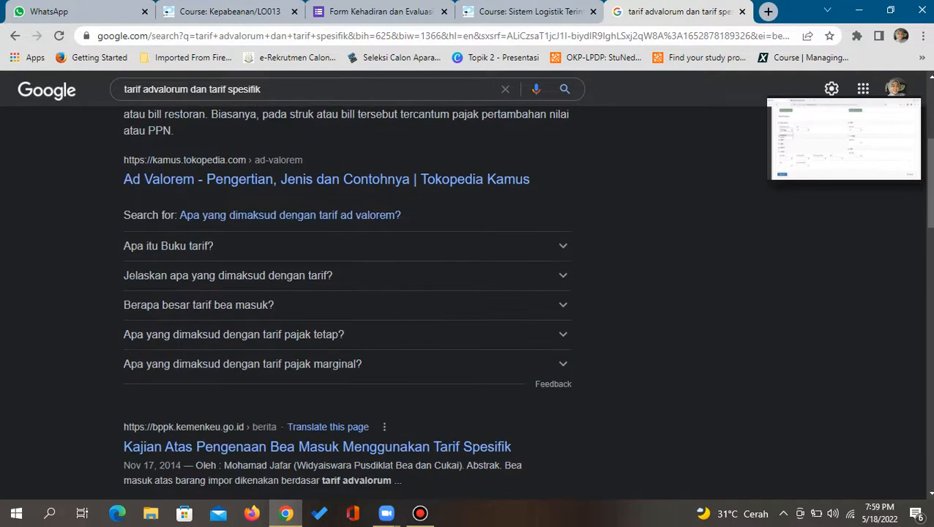
{"action": "scroll", "coordinate": [469, 293], "scroll_direction": "down", "scroll_amount": 1}
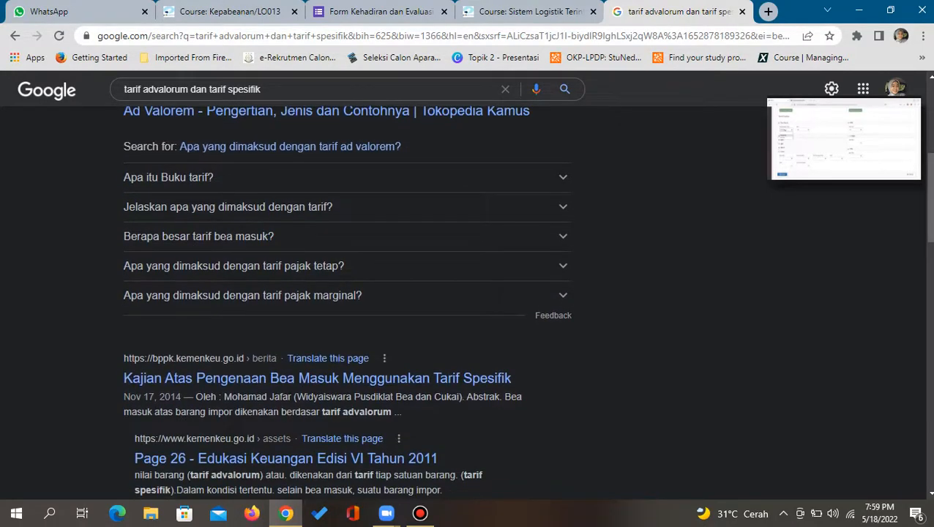
{"action": "mouse_move", "coordinate": [845, 146]}
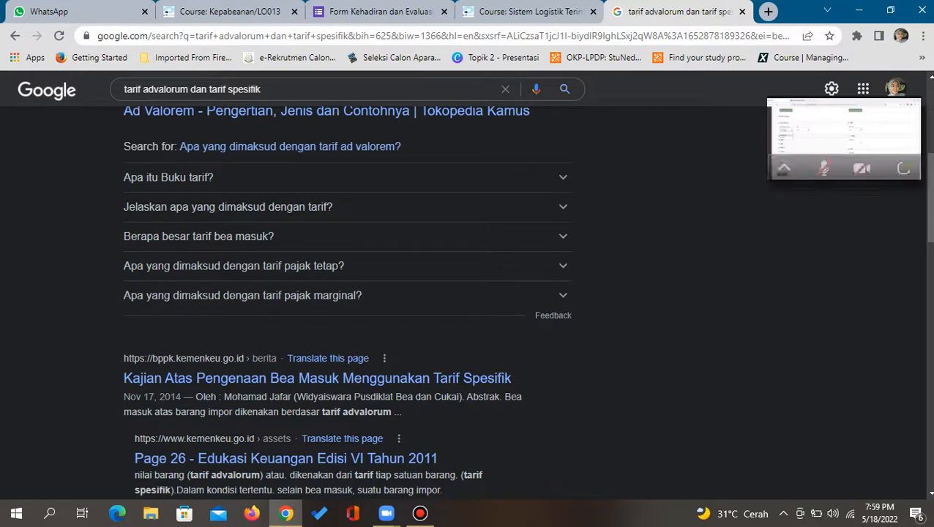
{"action": "left_click", "coordinate": [904, 169]}
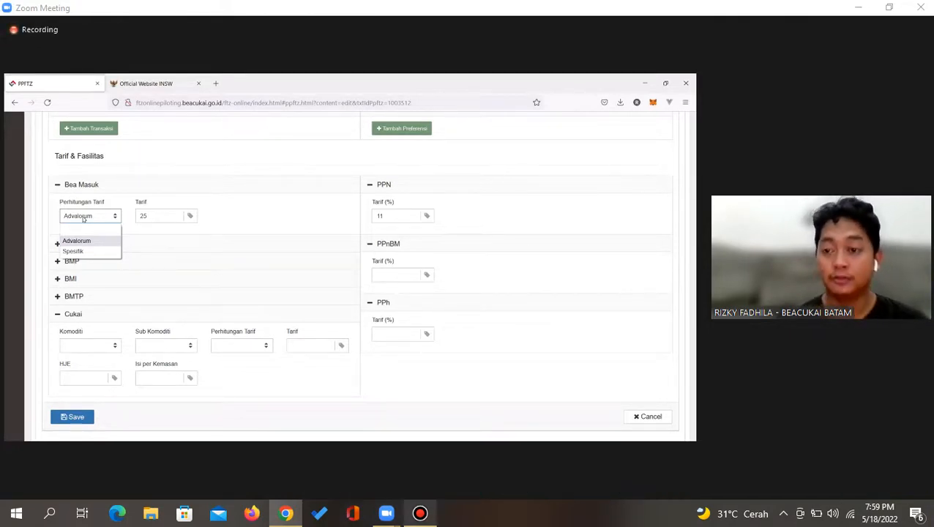
Leave Perhitungan Tarif at Advalorum and expand the BMAD section to show its empty fields
{"action": "left_click", "coordinate": [420, 513]}
{"action": "left_click", "coordinate": [420, 514]}
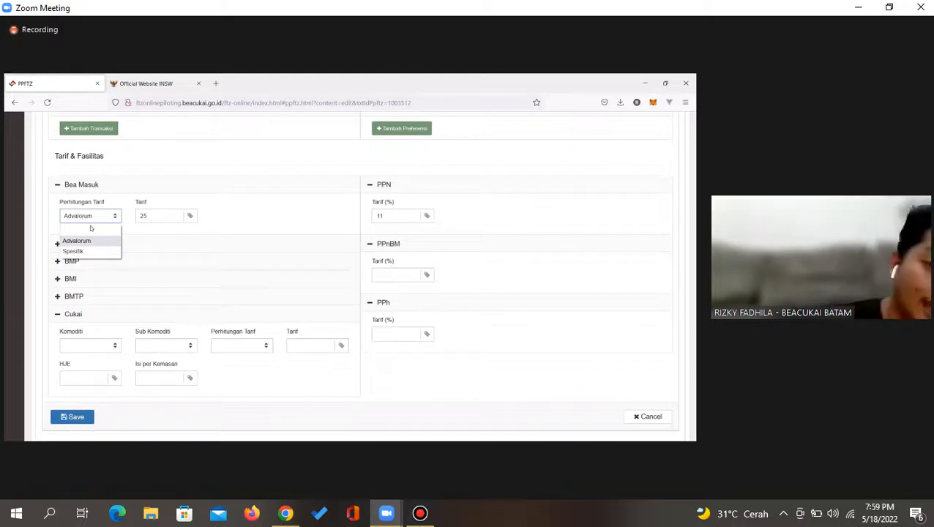
{"action": "left_click", "coordinate": [84, 246]}
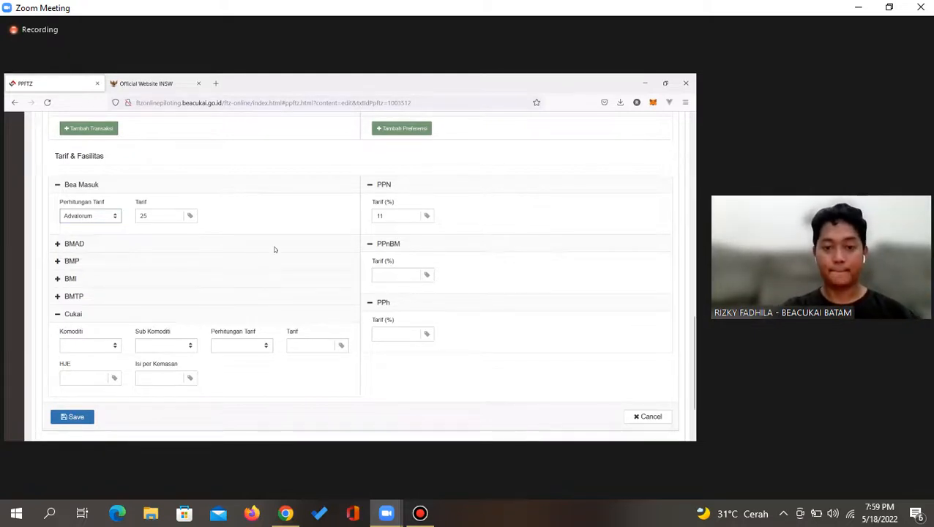
{"action": "scroll", "coordinate": [274, 250], "scroll_direction": "down", "scroll_amount": 1}
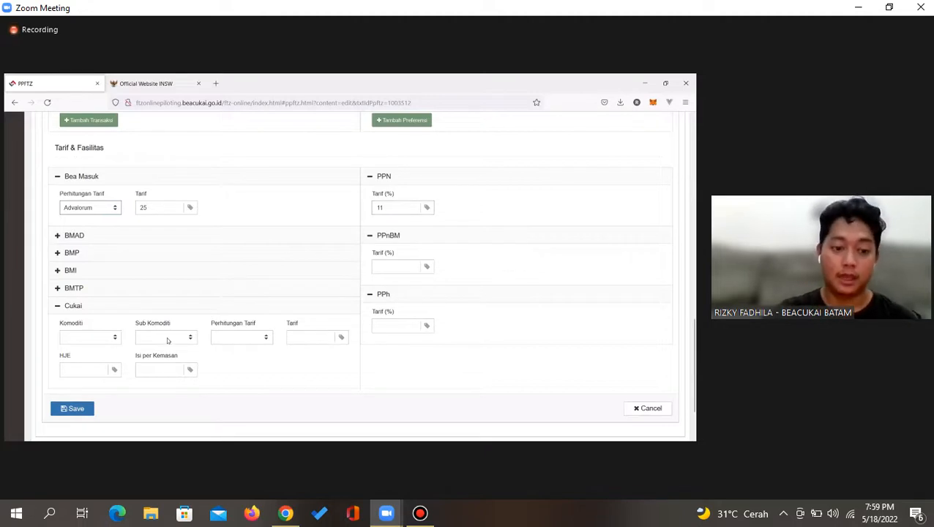
{"action": "left_click", "coordinate": [92, 238]}
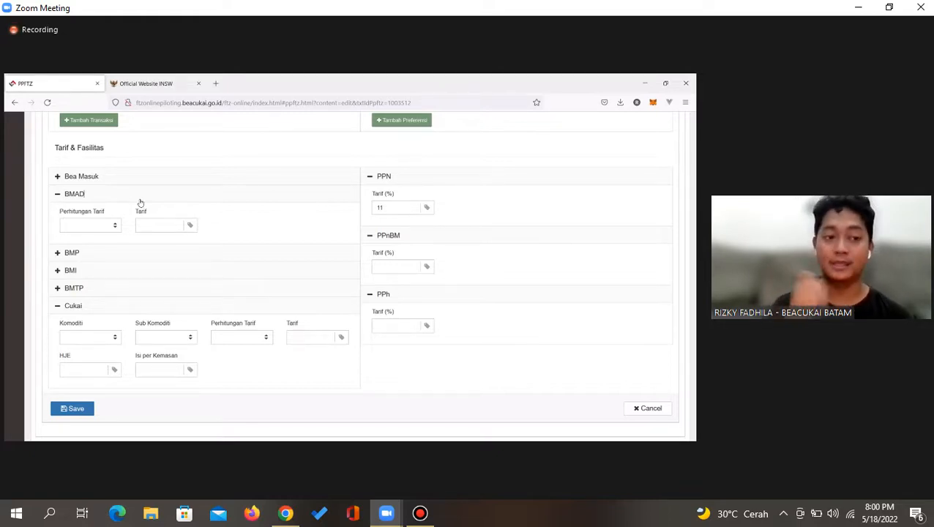
Expand Bea Masuk, leave Cukai Komoditi blank, and enter a PPh tariff of 2.50%
{"action": "left_click", "coordinate": [96, 177]}
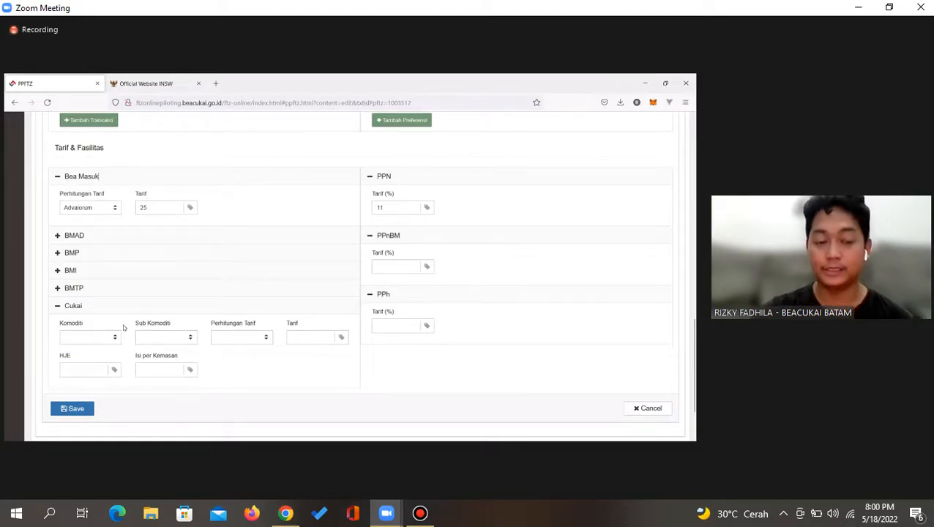
{"action": "scroll", "coordinate": [118, 326], "scroll_direction": "down", "scroll_amount": 1}
{"action": "left_click", "coordinate": [101, 315]}
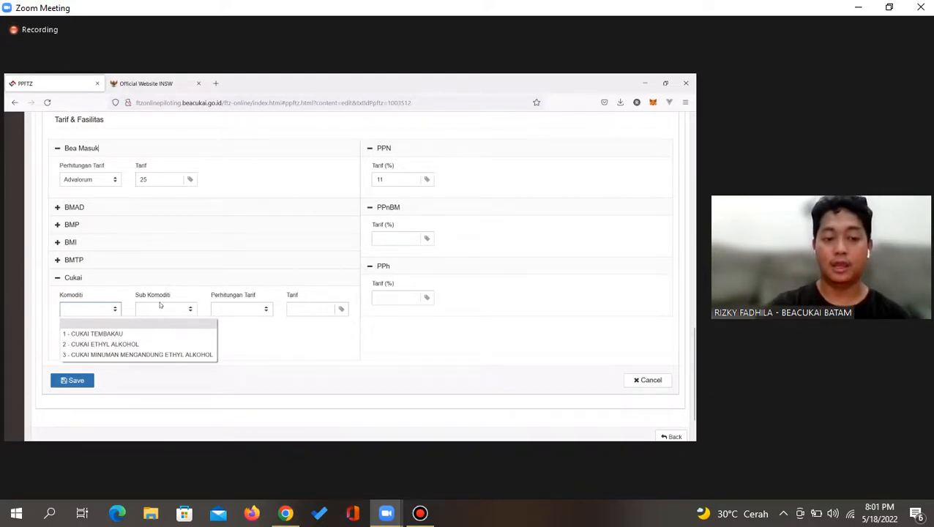
{"action": "left_click", "coordinate": [402, 239]}
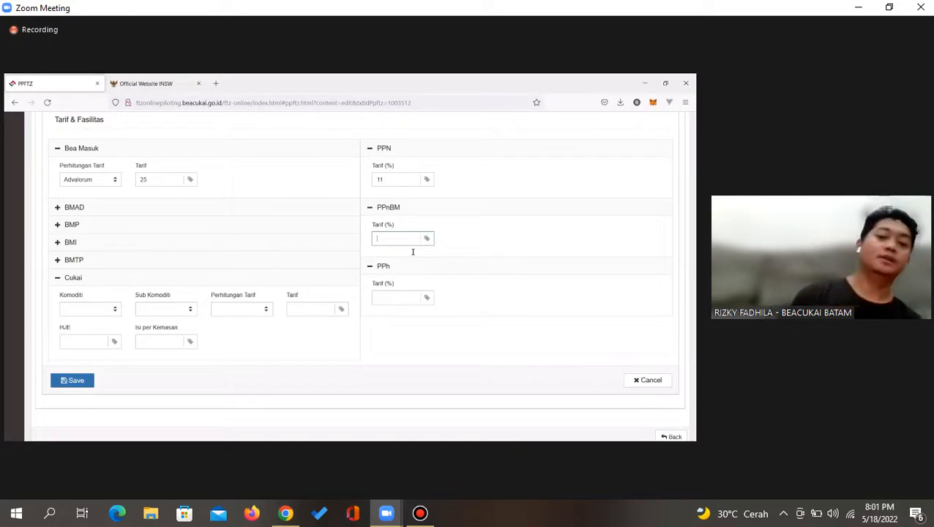
{"action": "left_click", "coordinate": [387, 300]}
{"action": "type", "text": "2."}
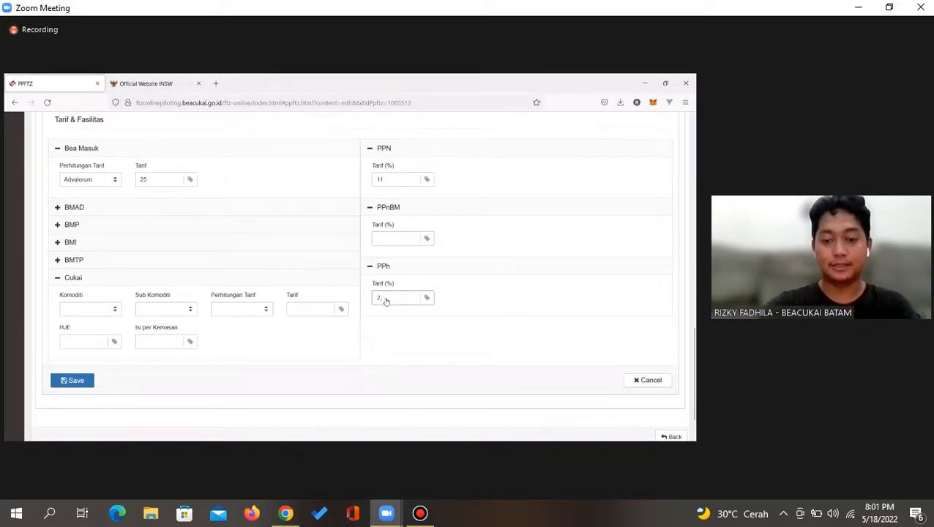
{"action": "type", "text": "50"}
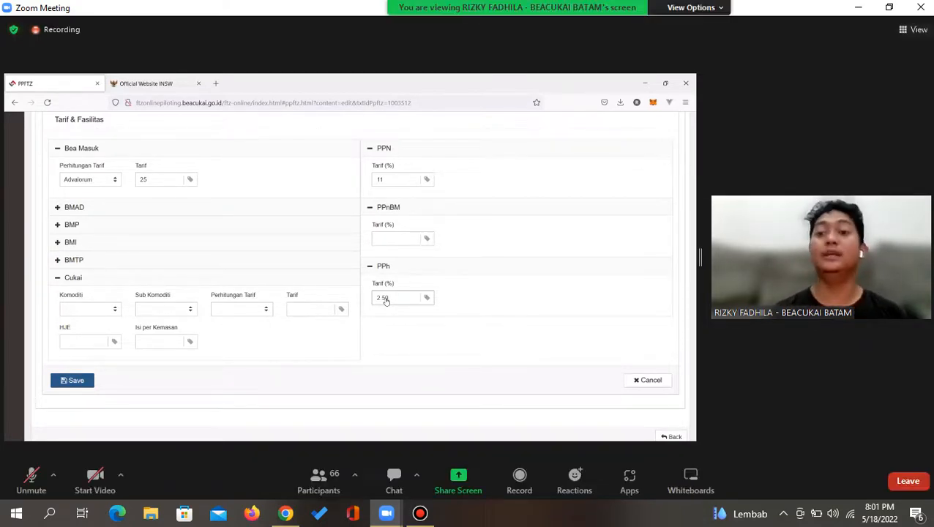
Save the SEPATU BOWLING tariffs and review the net weight 500 mismatch in Status Pengisian Dokumen
{"action": "left_click", "coordinate": [86, 385]}
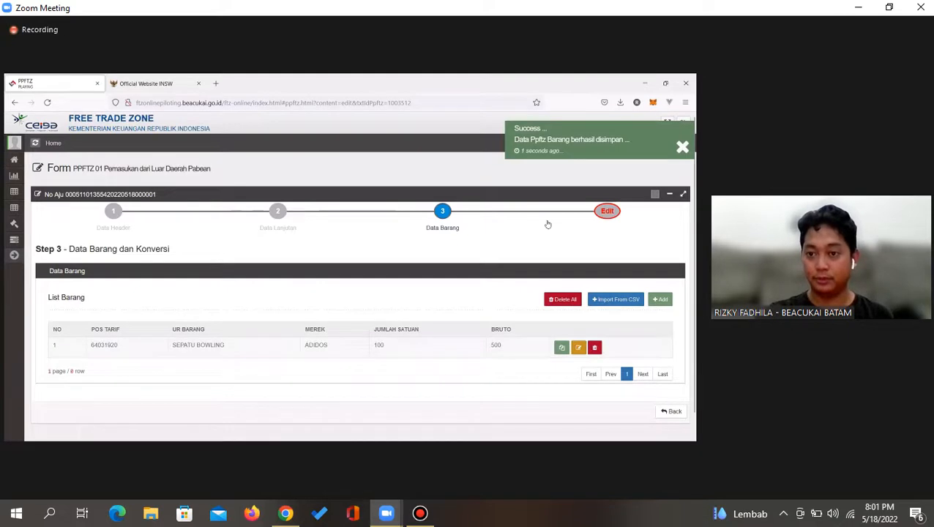
{"action": "left_click", "coordinate": [608, 212]}
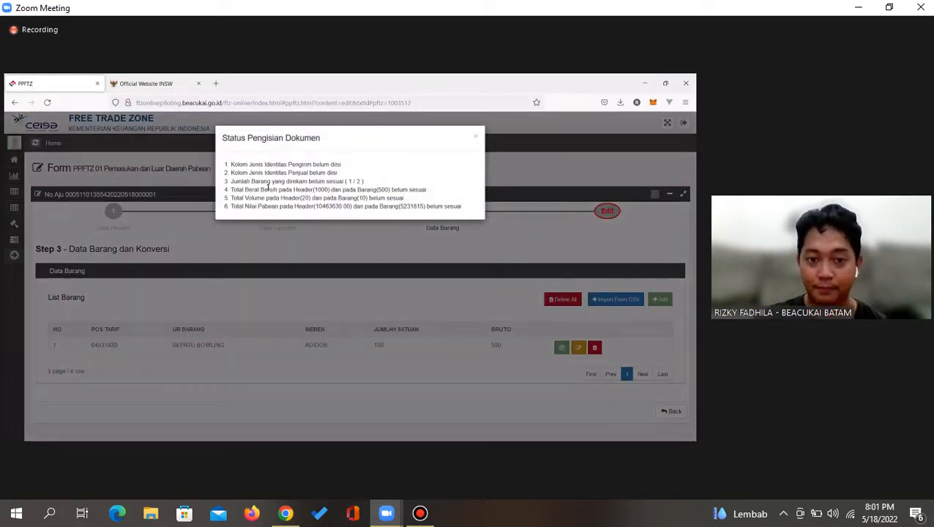
{"action": "triple_click", "coordinate": [255, 192]}
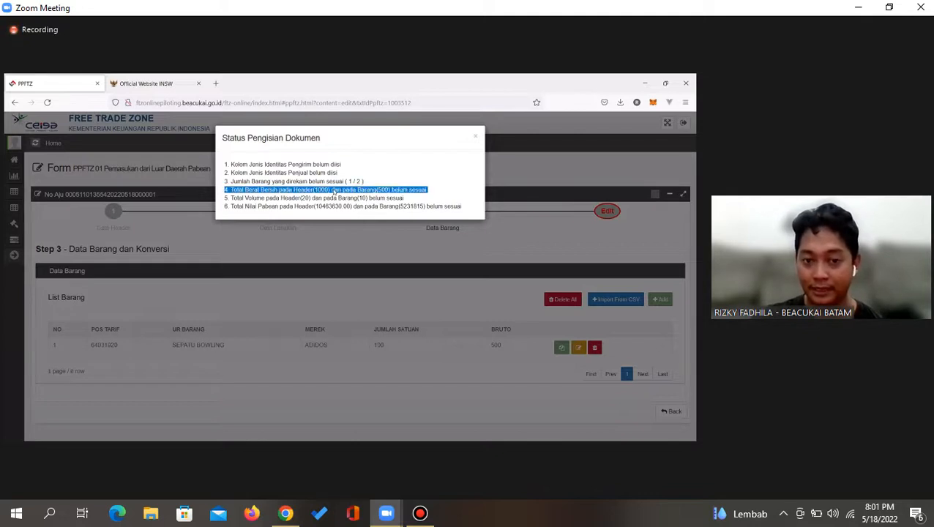
{"action": "double_click", "coordinate": [368, 190]}
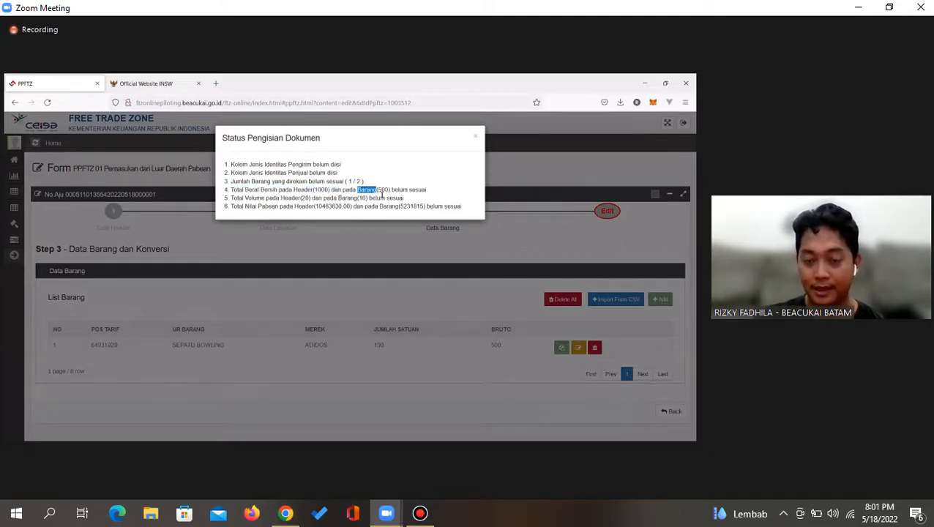
{"action": "double_click", "coordinate": [383, 190]}
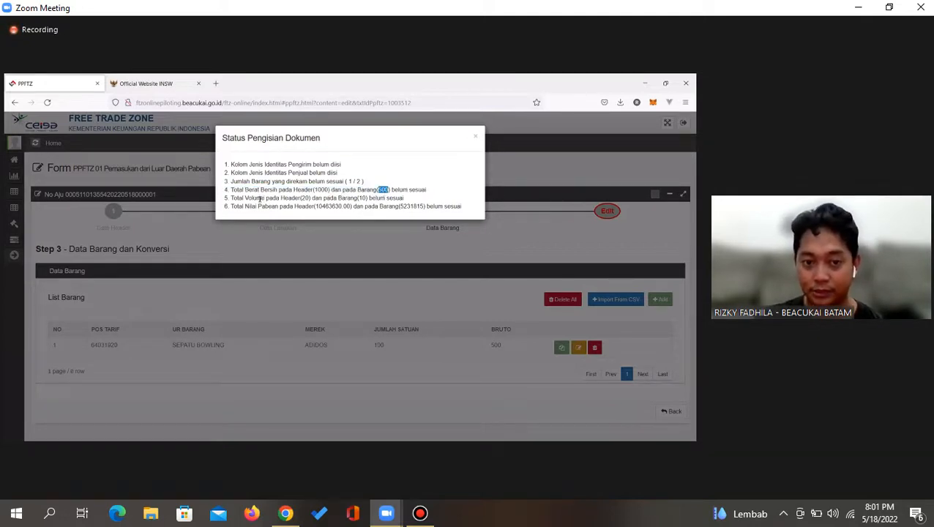
Go over the volume and item count mismatch warnings, then close the status popup
{"action": "left_click_drag", "start_coordinate": [253, 199], "coordinate": [379, 200]}
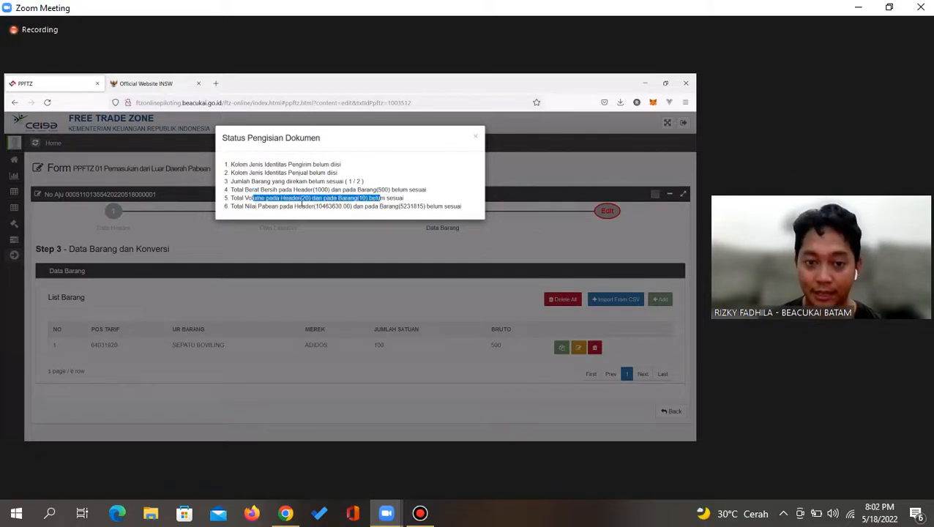
{"action": "left_click_drag", "start_coordinate": [237, 205], "coordinate": [381, 198]}
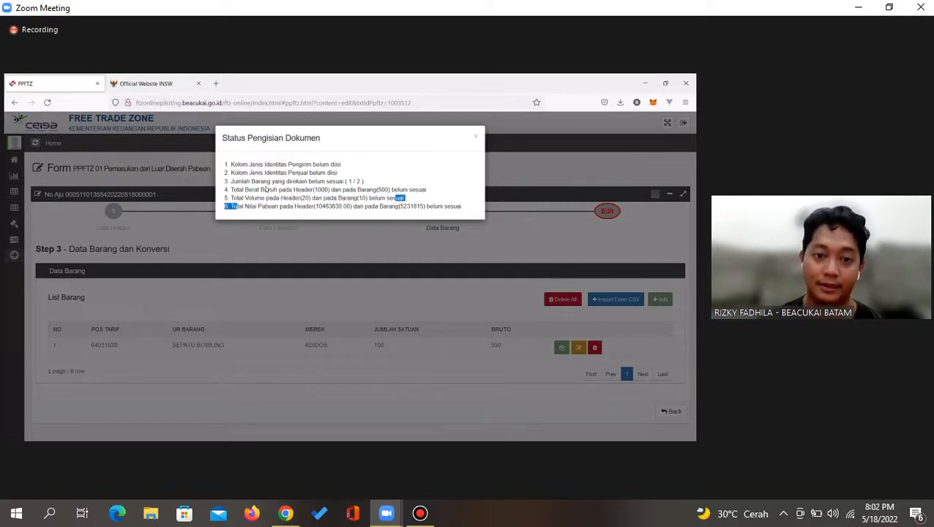
{"action": "left_click_drag", "start_coordinate": [241, 181], "coordinate": [365, 182]}
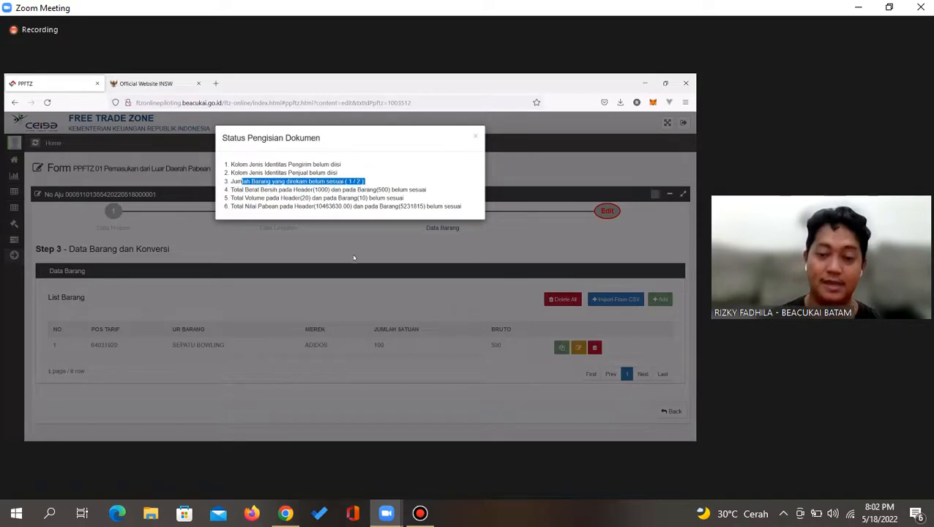
{"action": "left_click", "coordinate": [365, 271]}
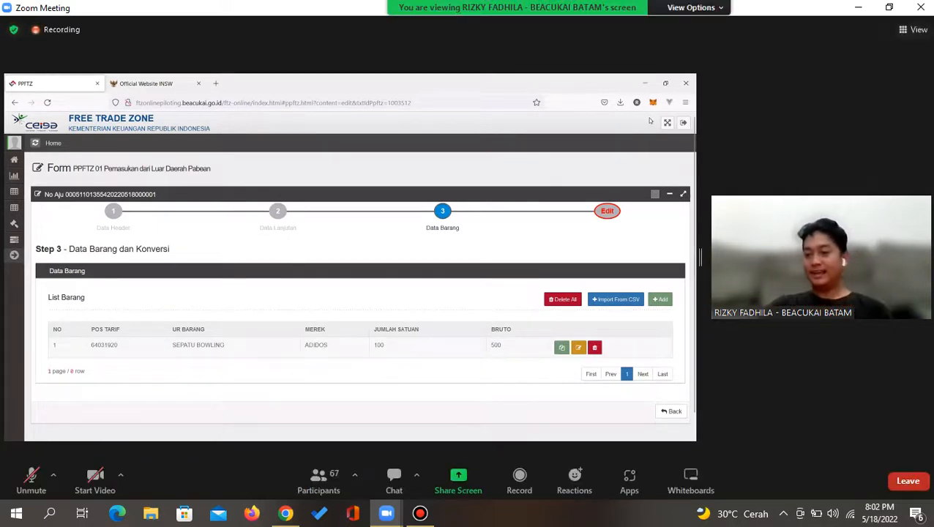
Search 'insw' in Chrome, open the official insw.go.id site and dismiss its Pengumuman popup
{"action": "left_click", "coordinate": [858, 8]}
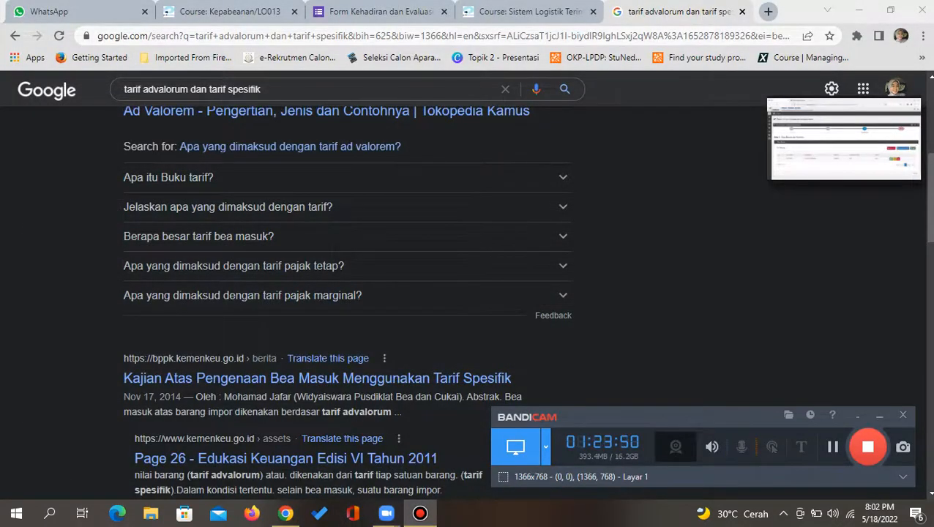
{"action": "left_click", "coordinate": [454, 36]}
{"action": "type", "text": "insw"}
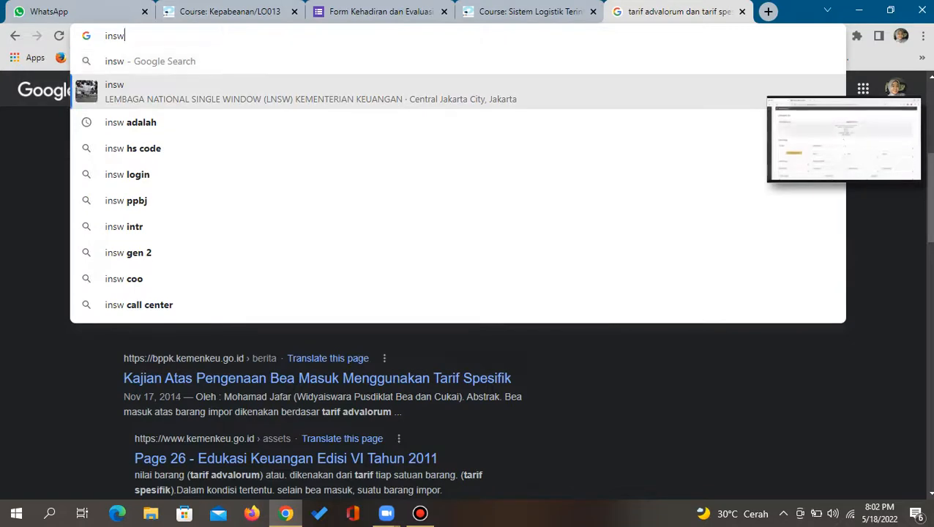
{"action": "key", "text": "Return"}
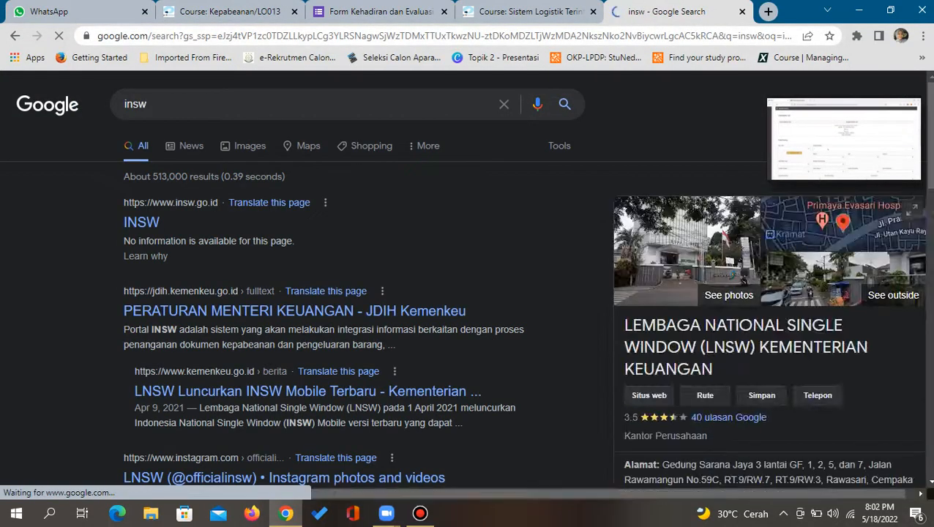
{"action": "left_click", "coordinate": [141, 221]}
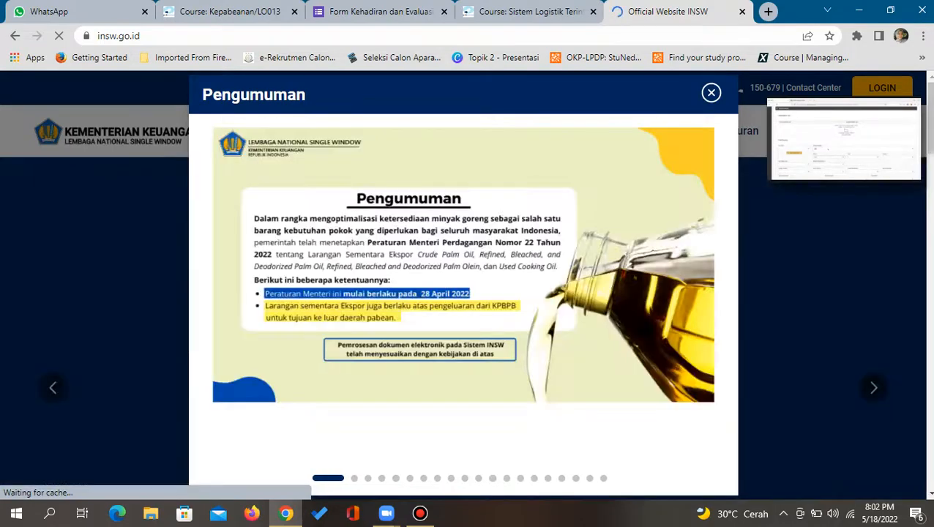
{"action": "left_click", "coordinate": [711, 93]}
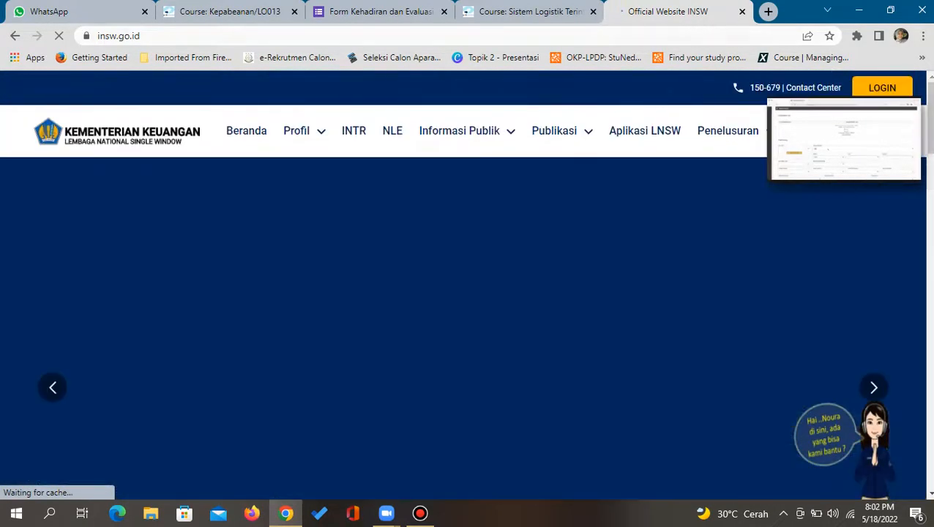
{"action": "left_click", "coordinate": [139, 36]}
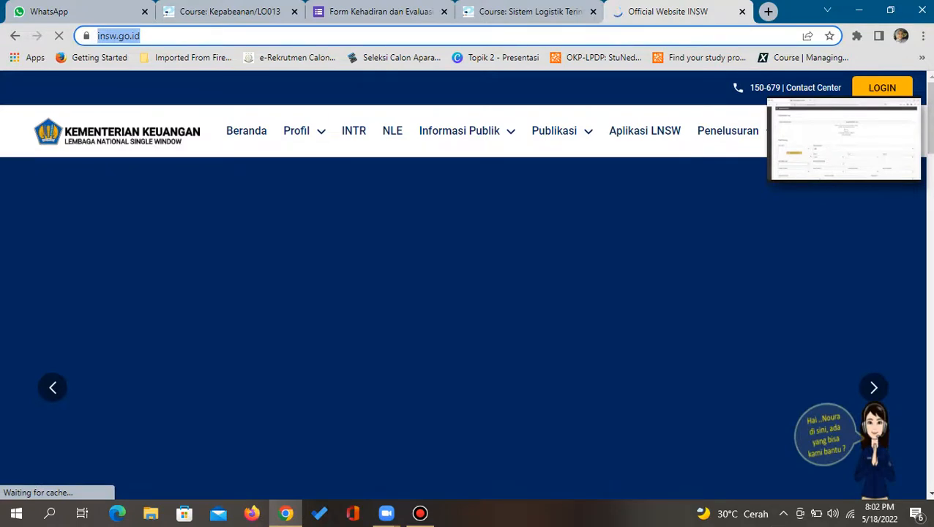
{"action": "type", "text": "post a"}
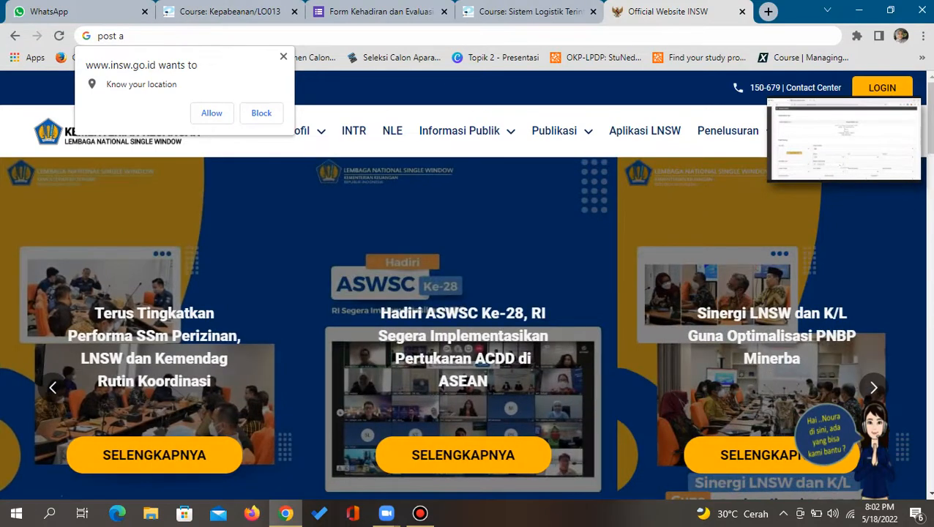
Search Google for 'HS code tas'
{"action": "left_click", "coordinate": [284, 57]}
{"action": "key", "text": "BackSpace"}
{"action": "key", "text": "BackSpace"}
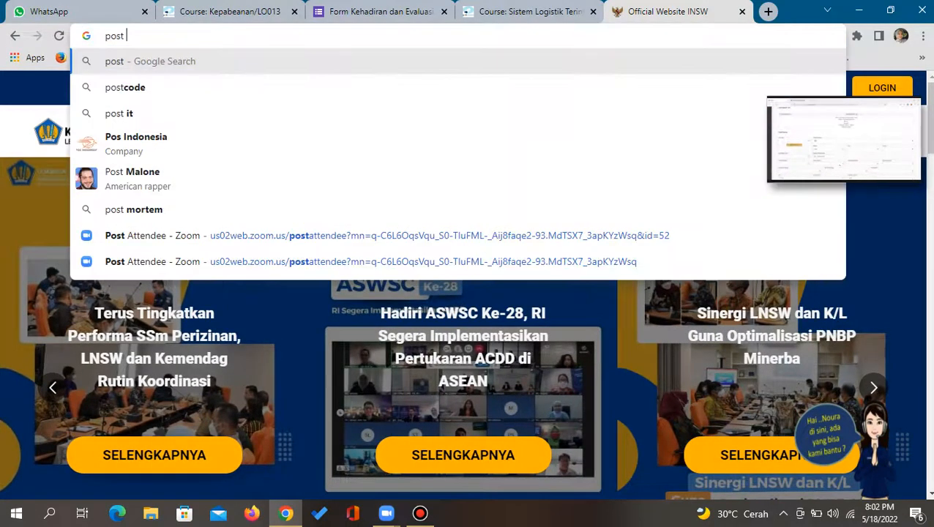
{"action": "type", "text": "te"}
{"action": "key", "text": "BackSpace"}
{"action": "key", "text": "BackSpace"}
{"action": "key", "text": "BackSpace"}
{"action": "key", "text": "BackSpace"}
{"action": "key", "text": "BackSpace"}
{"action": "key", "text": "BackSpace"}
{"action": "key", "text": "BackSpace"}
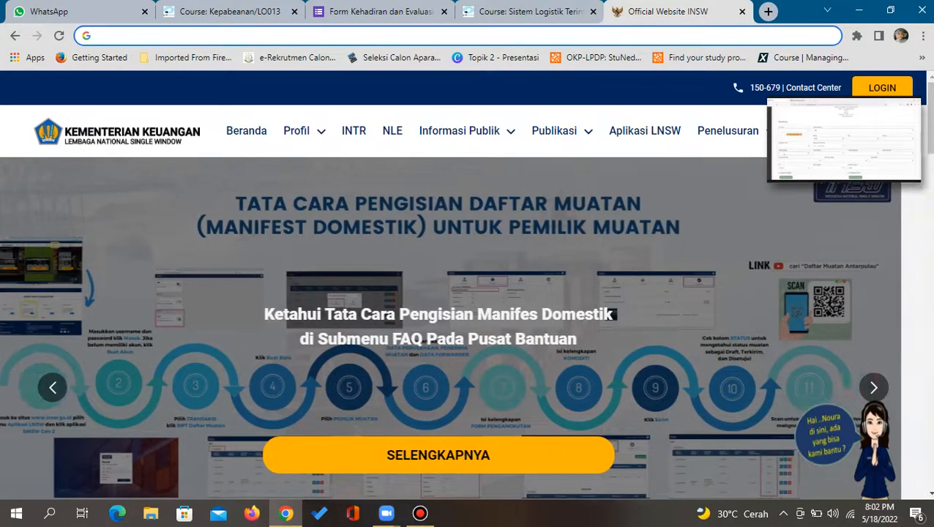
{"action": "type", "text": "HS code tas"}
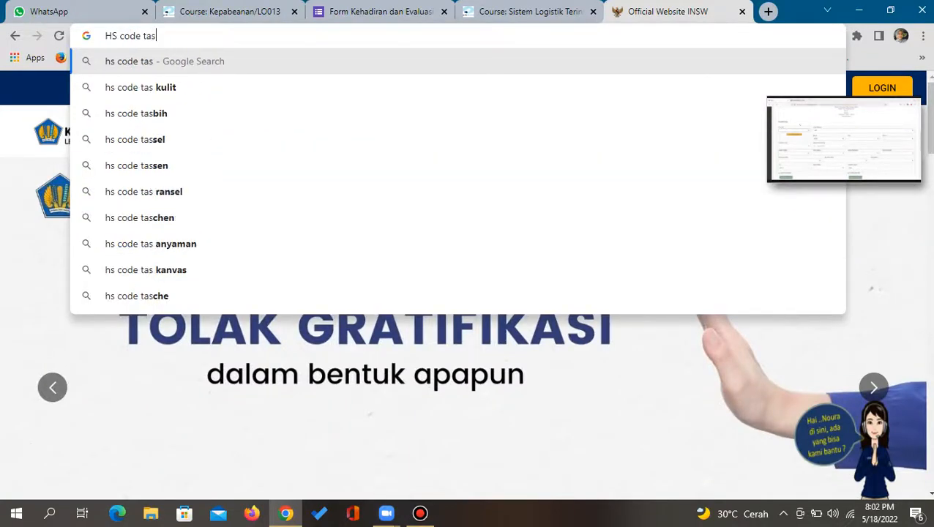
{"action": "key", "text": "Return"}
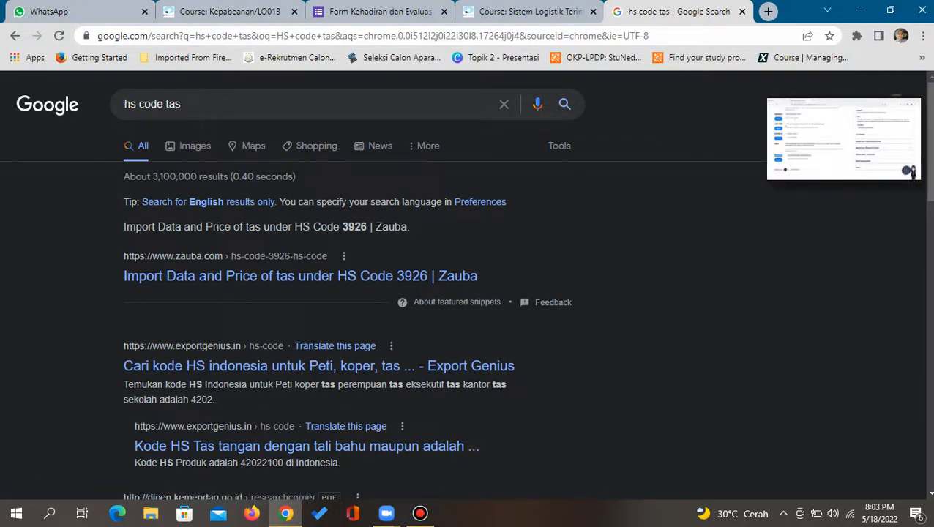
Open the 'indonesia - Hs Code - INSW' result further down the results
{"action": "scroll", "coordinate": [468, 293], "scroll_direction": "down", "scroll_amount": 1}
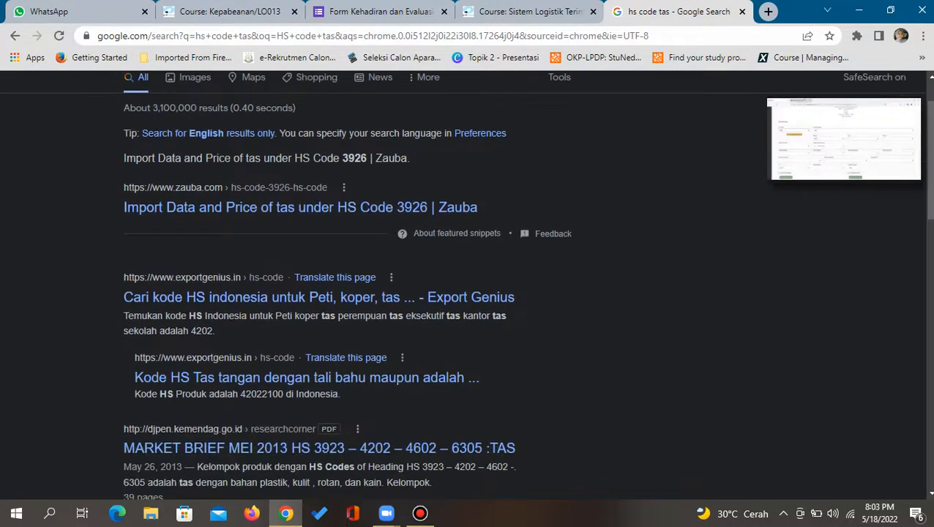
{"action": "scroll", "coordinate": [345, 278], "scroll_direction": "down", "scroll_amount": 1}
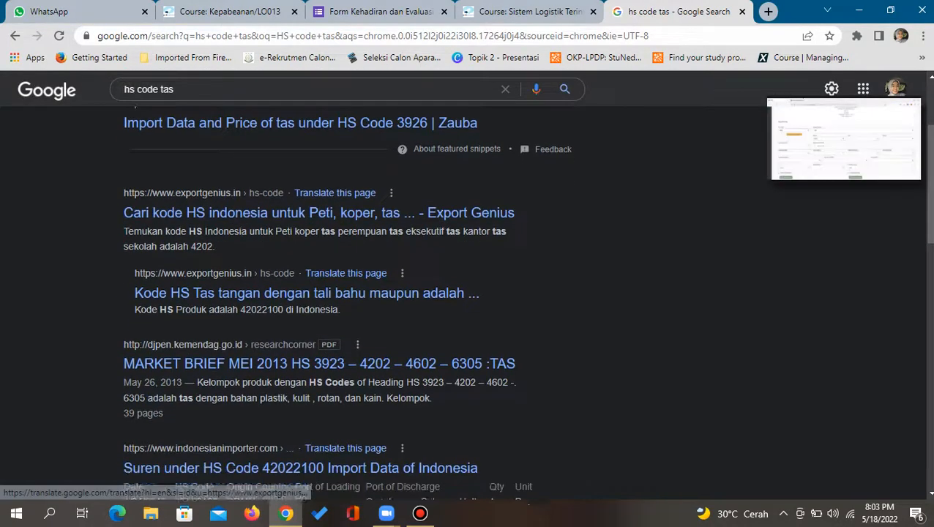
{"action": "scroll", "coordinate": [467, 293], "scroll_direction": "down", "scroll_amount": 3}
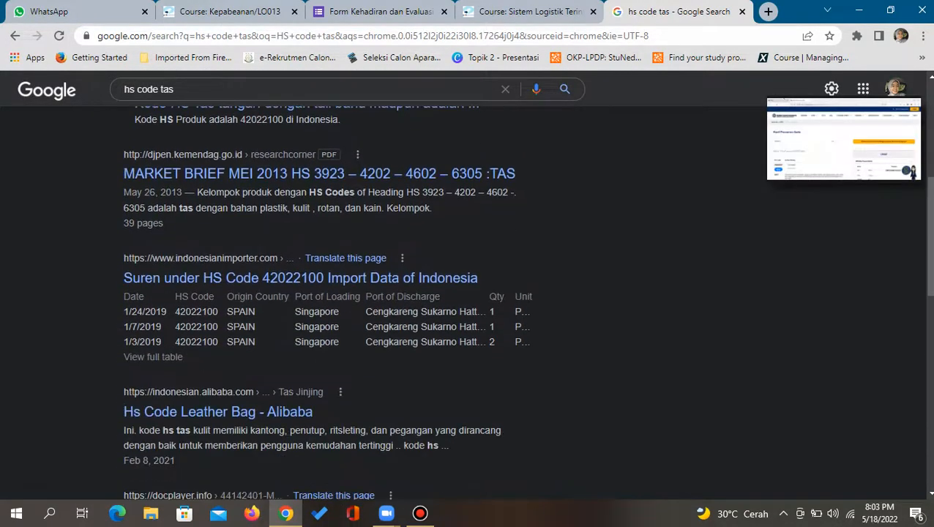
{"action": "scroll", "coordinate": [301, 278], "scroll_direction": "down", "scroll_amount": 1}
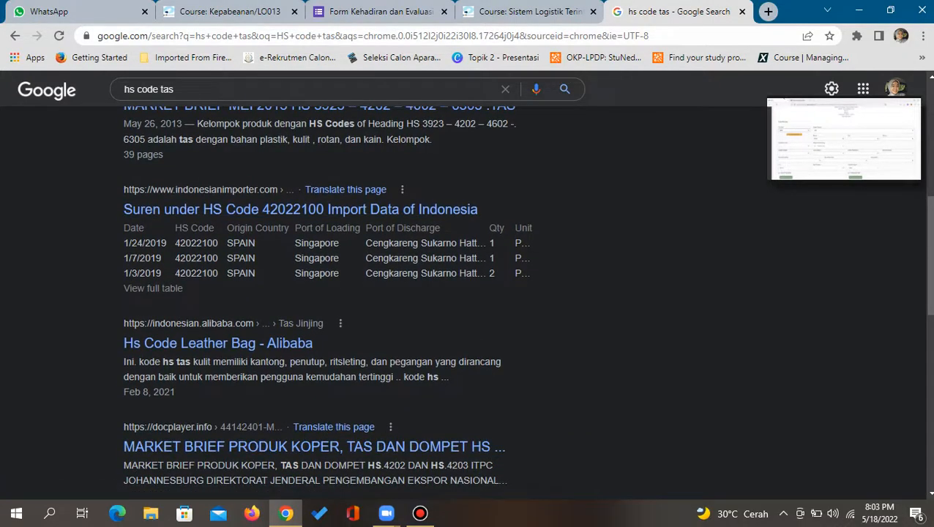
{"action": "scroll", "coordinate": [467, 300], "scroll_direction": "down", "scroll_amount": 2}
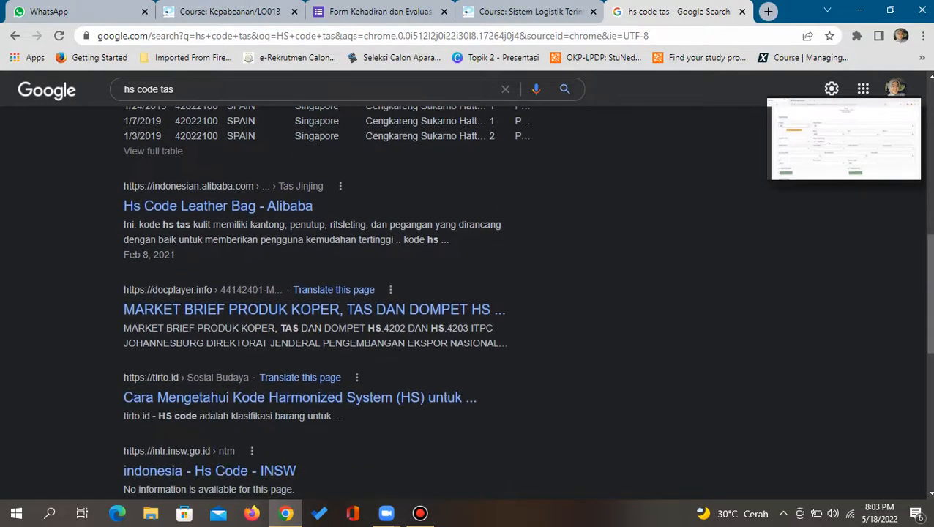
{"action": "scroll", "coordinate": [209, 335], "scroll_direction": "down", "scroll_amount": 2}
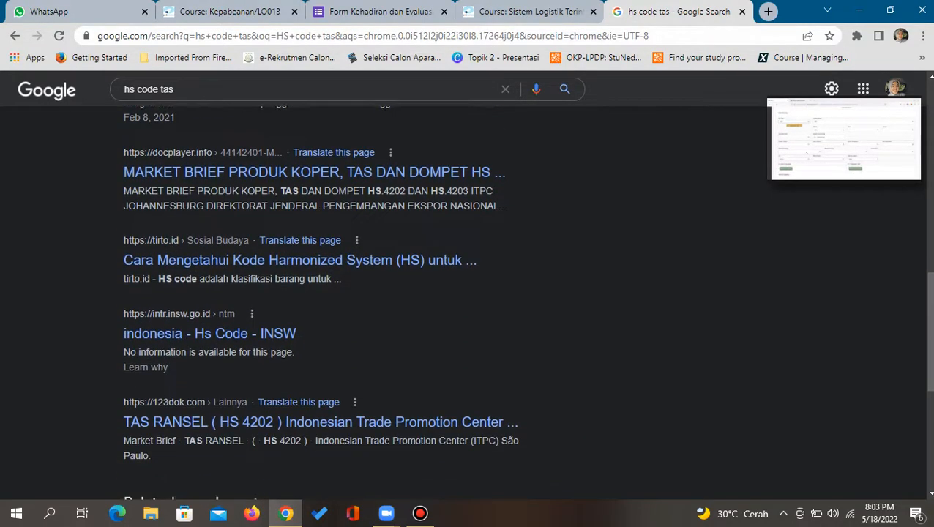
{"action": "left_click", "coordinate": [209, 334]}
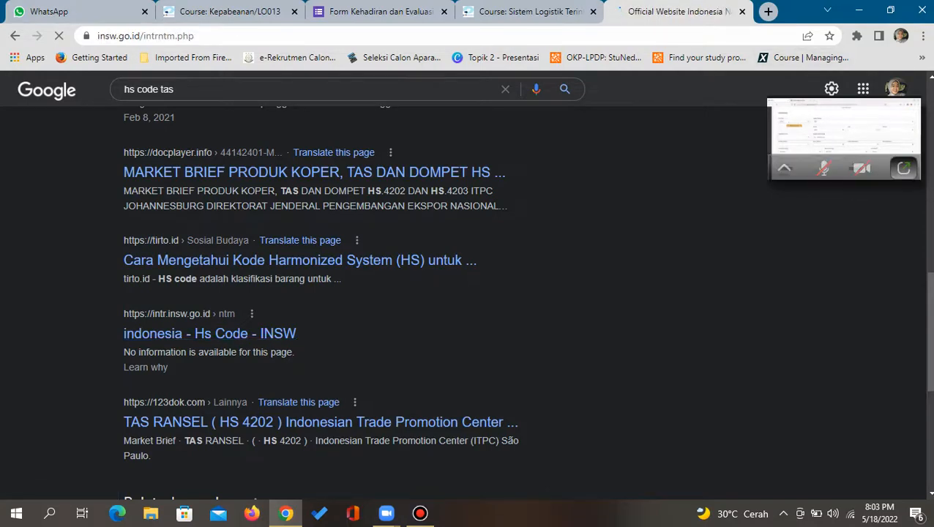
Leave the 404 page by going to insw.go.id in the address bar
{"action": "left_click", "coordinate": [903, 167]}
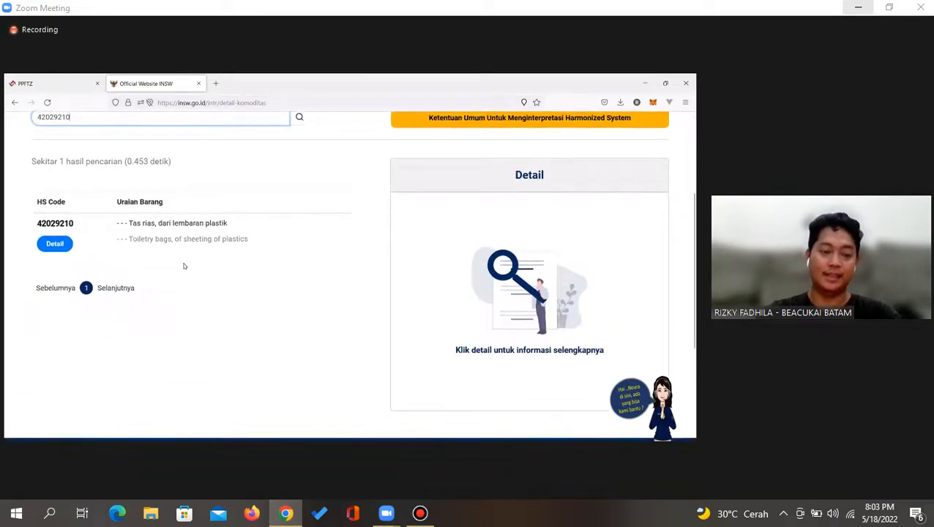
{"action": "left_click", "coordinate": [858, 7]}
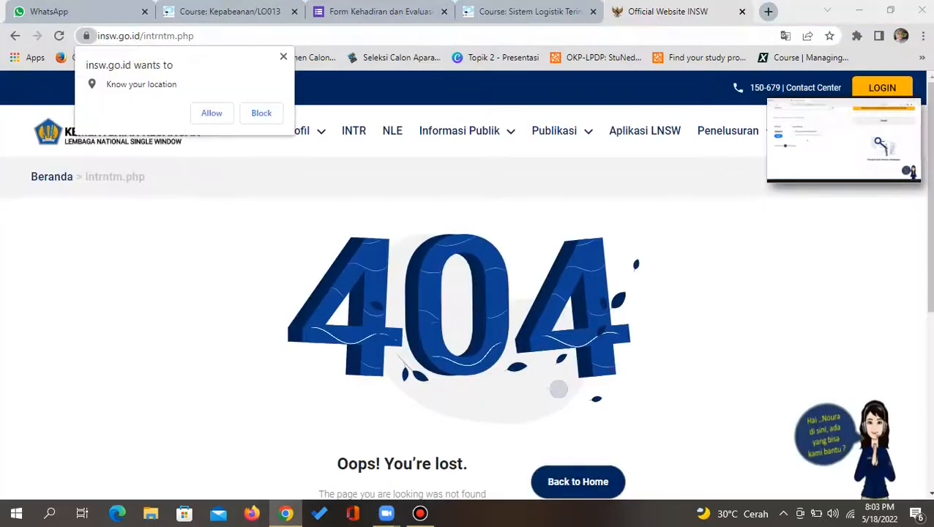
{"action": "left_click", "coordinate": [283, 56]}
{"action": "left_click", "coordinate": [268, 35]}
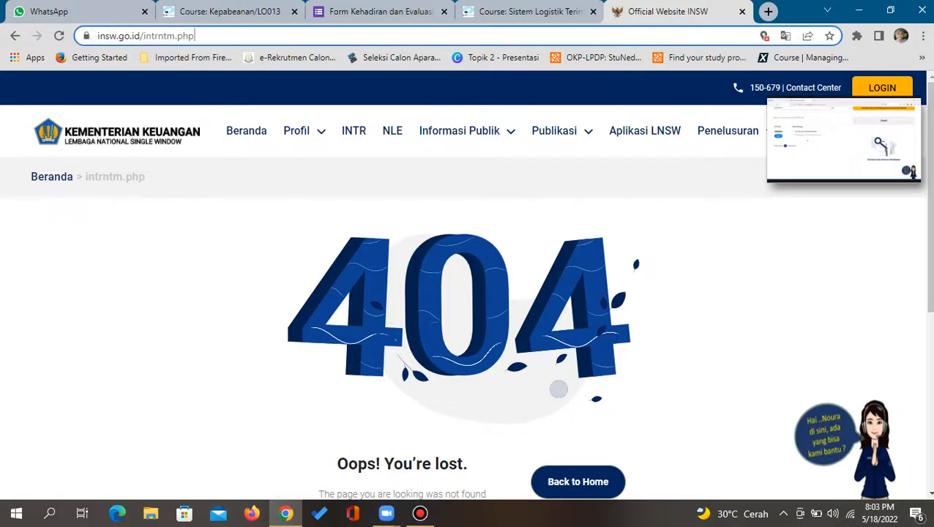
{"action": "type", "text": "ins"}
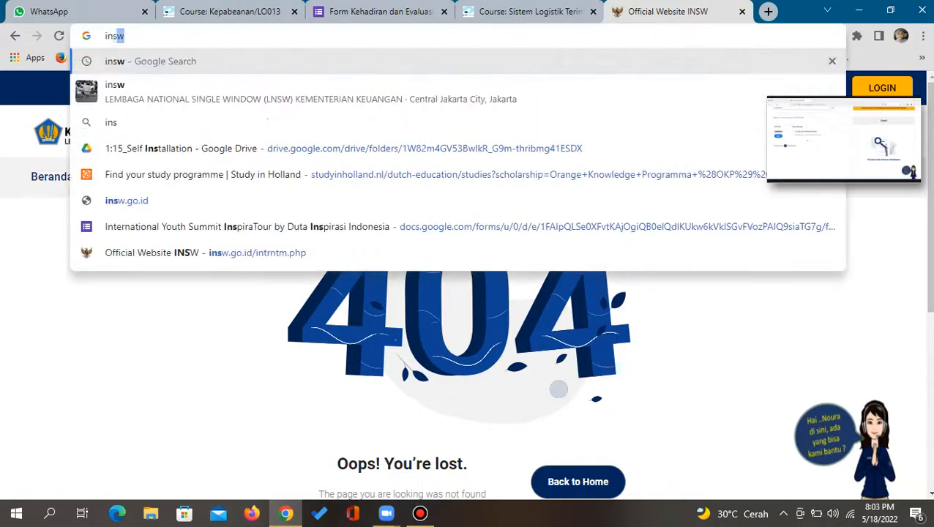
{"action": "type", "text": "w.go."}
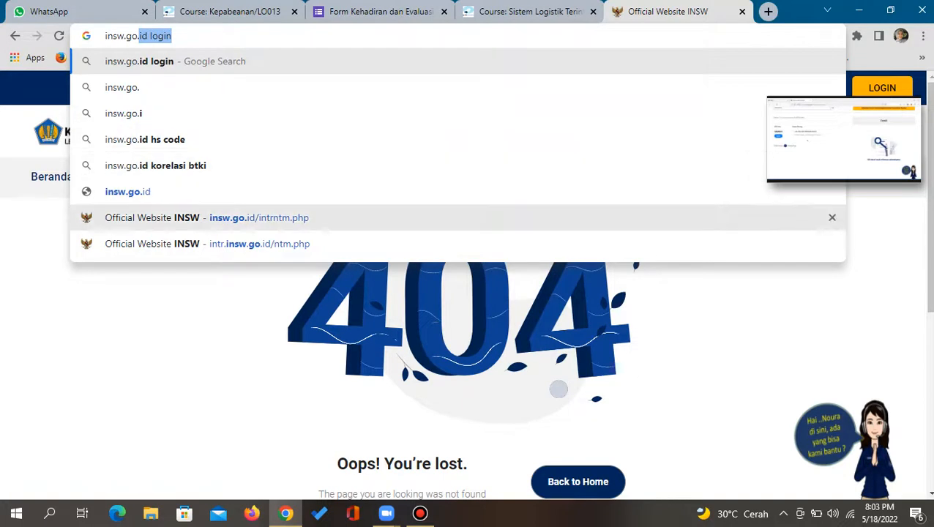
{"action": "left_click", "coordinate": [128, 191]}
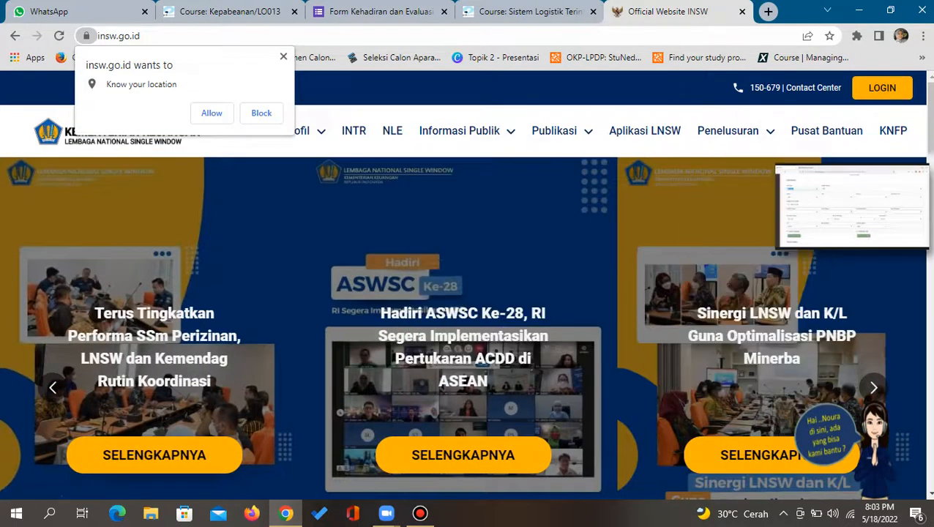
Open the INTR (Indonesia National Trade Repository) page from the INSW Profil menu
{"action": "left_click", "coordinate": [283, 56]}
{"action": "mouse_move", "coordinate": [297, 131]}
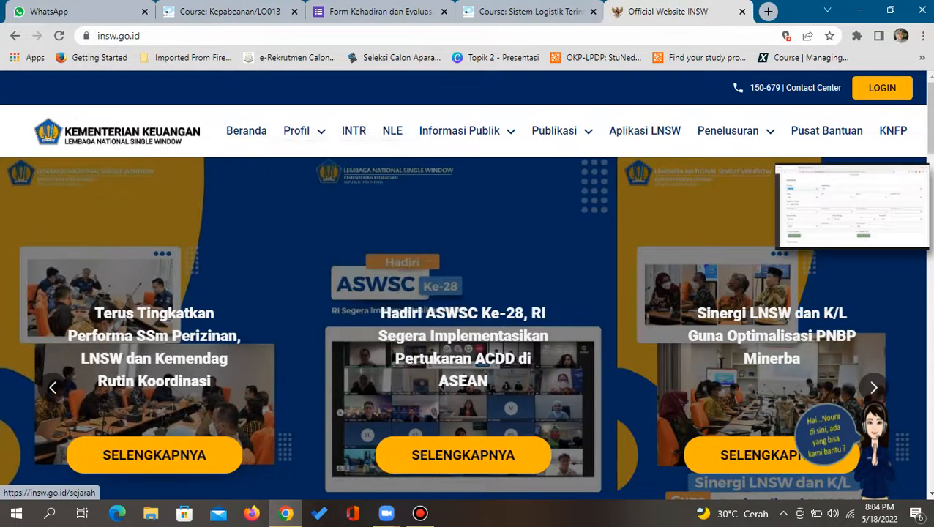
{"action": "left_click", "coordinate": [354, 131]}
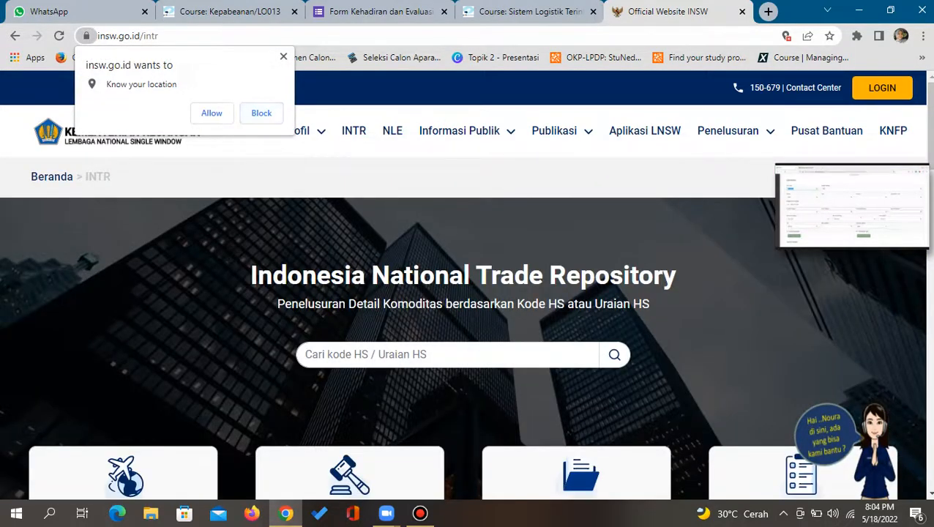
{"action": "left_click", "coordinate": [283, 56]}
{"action": "mouse_move", "coordinate": [297, 130]}
Look over the Kurs Pajak exchange rates, then restore the Zoom meeting
{"action": "scroll", "coordinate": [323, 220], "scroll_direction": "down", "scroll_amount": 1}
{"action": "scroll", "coordinate": [323, 195], "scroll_direction": "down", "scroll_amount": 8}
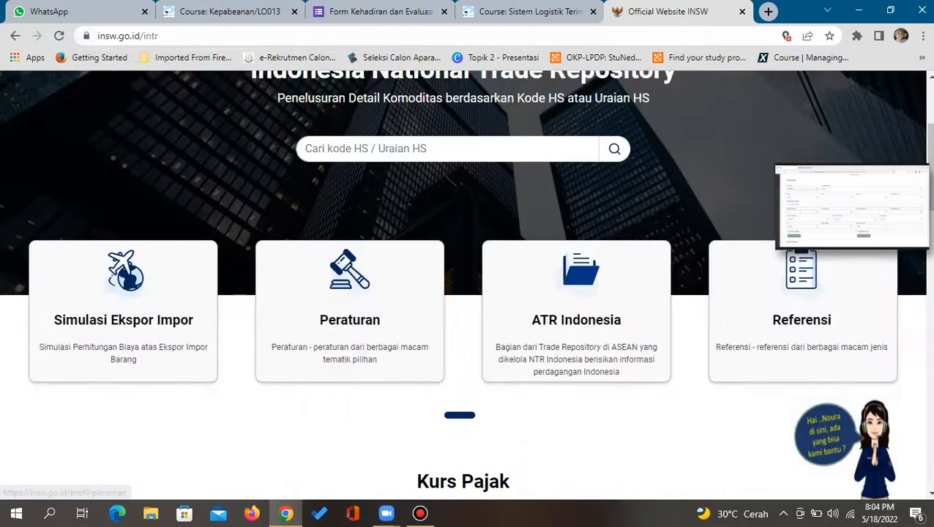
{"action": "scroll", "coordinate": [467, 285], "scroll_direction": "down", "scroll_amount": 1}
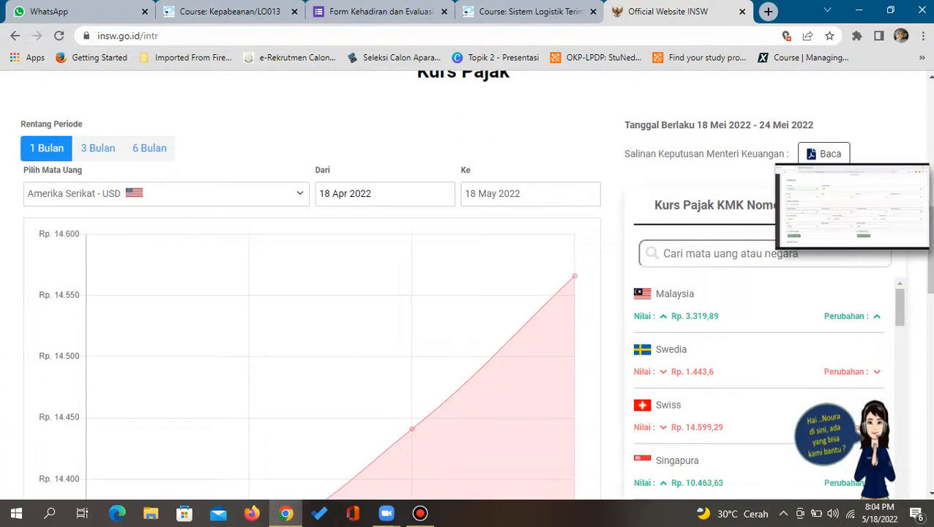
{"action": "scroll", "coordinate": [467, 285], "scroll_direction": "up", "scroll_amount": 9}
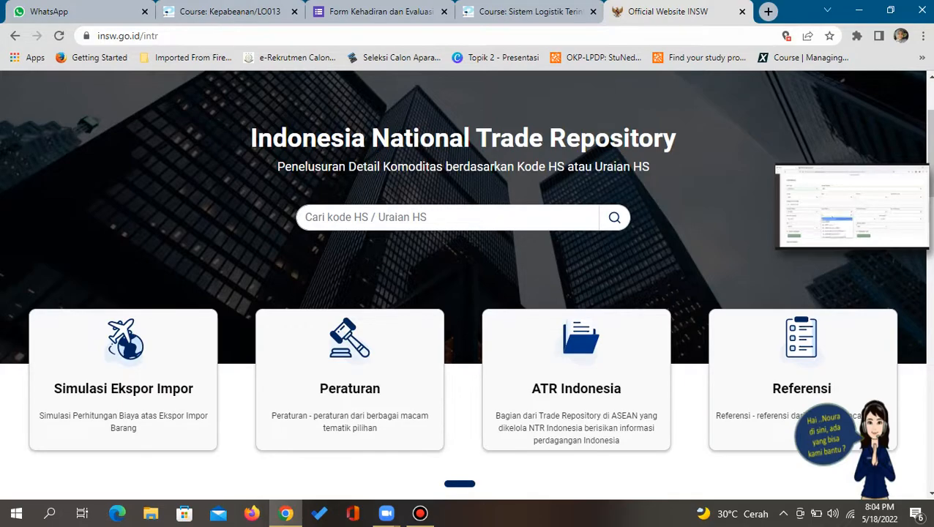
{"action": "scroll", "coordinate": [467, 285], "scroll_direction": "down", "scroll_amount": 4}
{"action": "scroll", "coordinate": [468, 284], "scroll_direction": "down", "scroll_amount": 4}
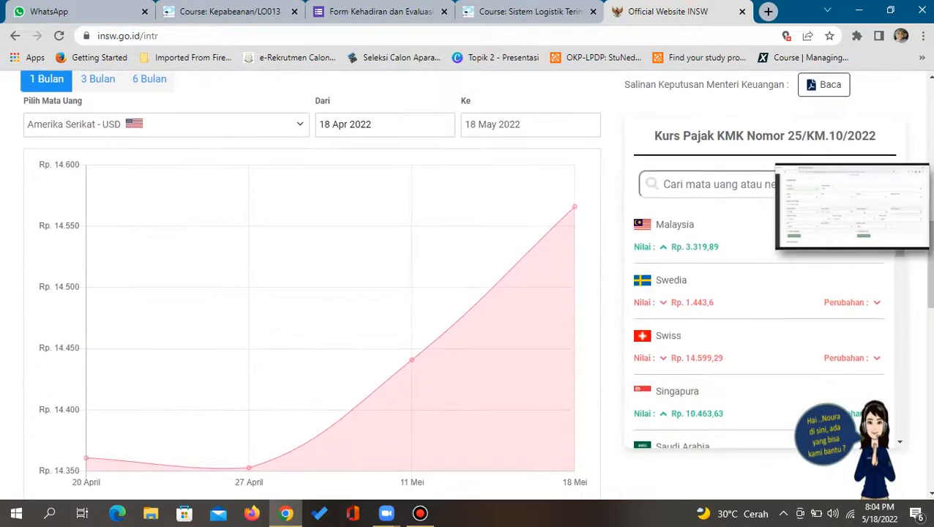
{"action": "scroll", "coordinate": [467, 285], "scroll_direction": "down", "scroll_amount": 8}
{"action": "scroll", "coordinate": [467, 285], "scroll_direction": "up", "scroll_amount": 5}
{"action": "scroll", "coordinate": [467, 285], "scroll_direction": "up", "scroll_amount": 10}
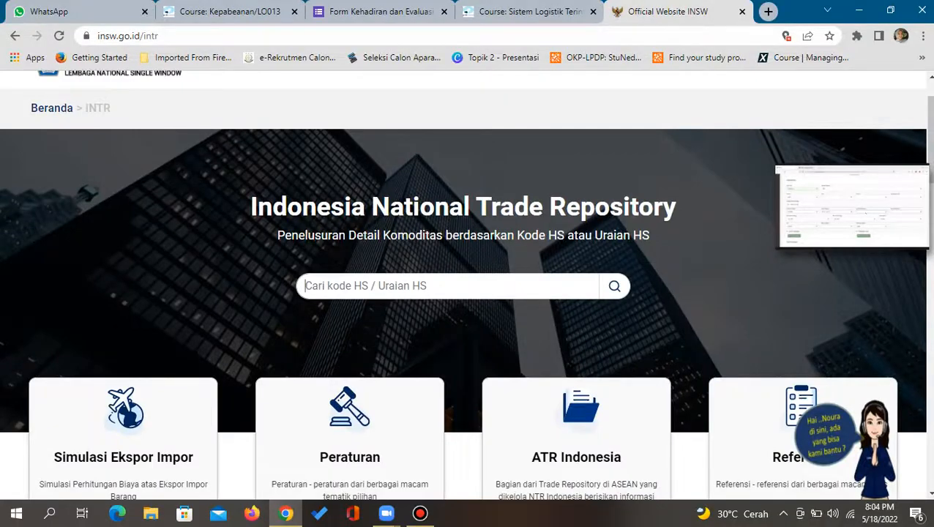
{"action": "mouse_move", "coordinate": [879, 229]}
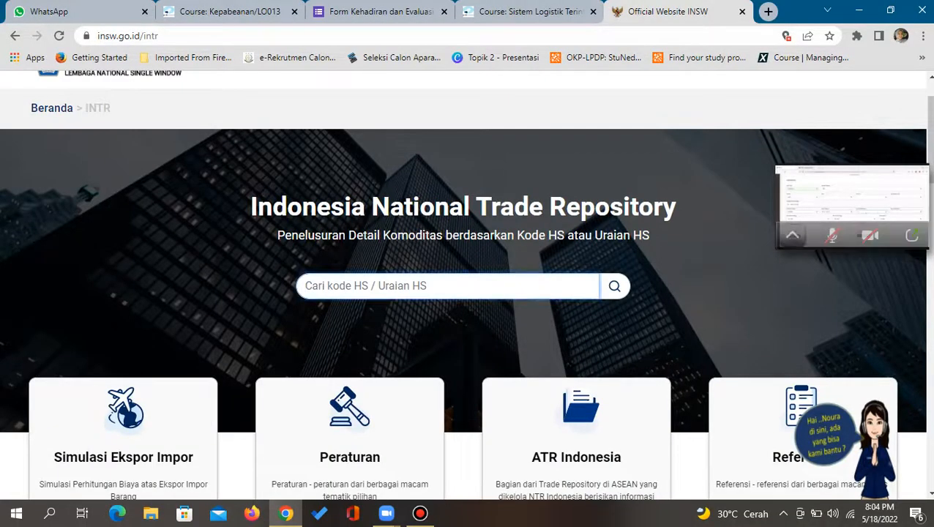
{"action": "left_click", "coordinate": [910, 235]}
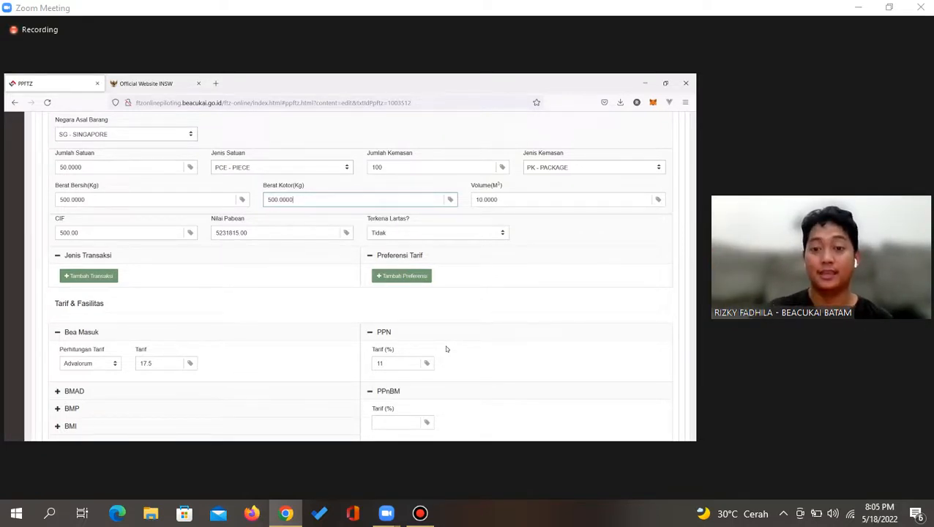
Enter a PPh tariff of 2.50% for the TAS item and save it to the goods list
{"action": "scroll", "coordinate": [382, 403], "scroll_direction": "down", "scroll_amount": 2}
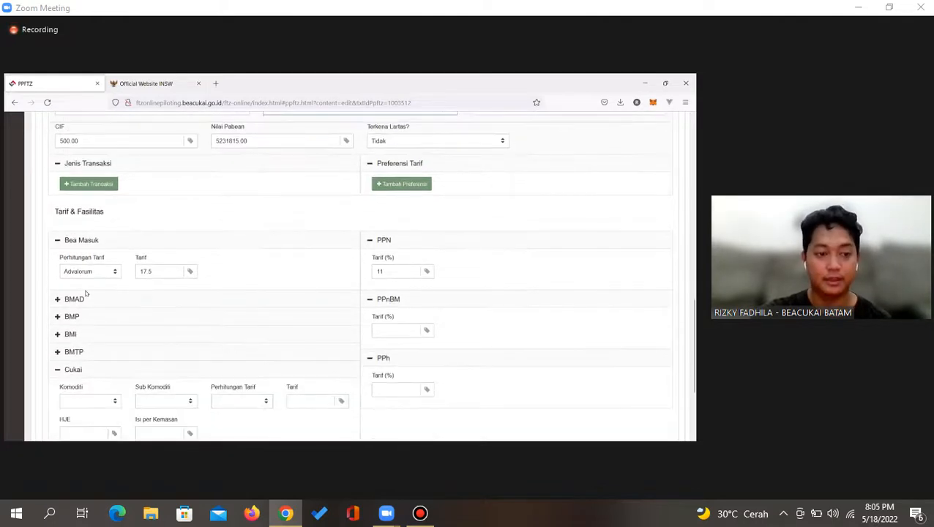
{"action": "scroll", "coordinate": [268, 264], "scroll_direction": "down", "scroll_amount": 2}
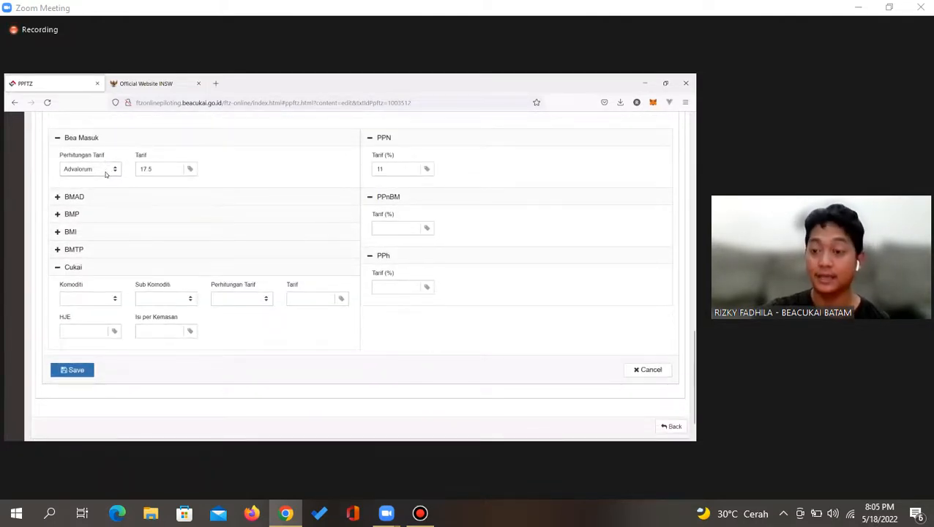
{"action": "left_click", "coordinate": [395, 282]}
{"action": "type", "text": "2"}
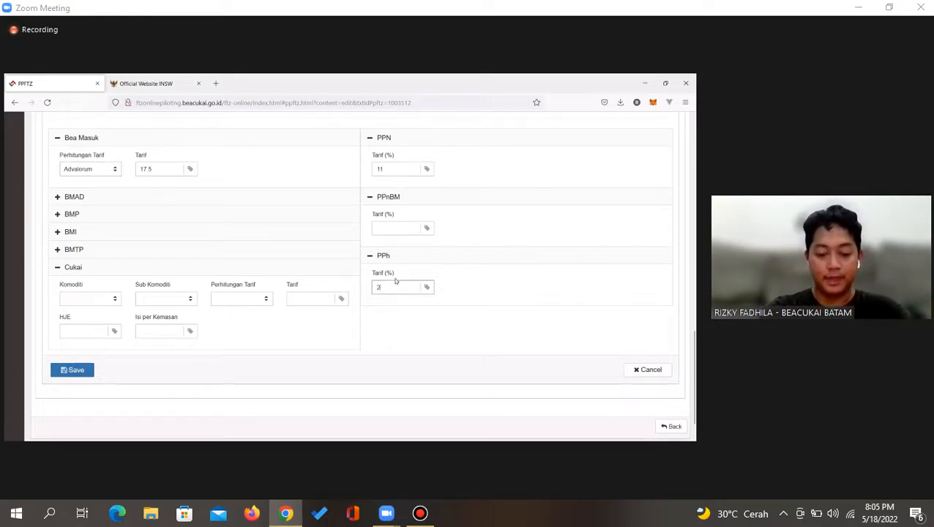
{"action": "type", "text": ".50"}
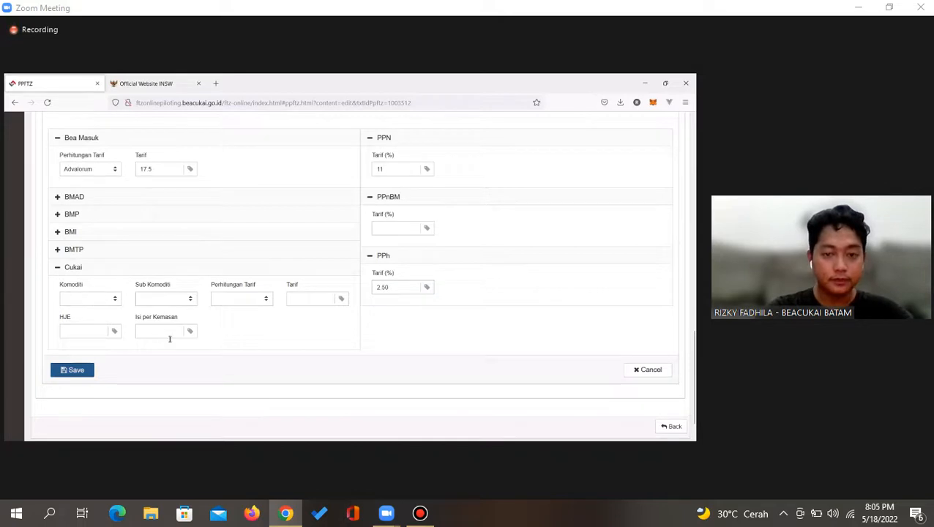
{"action": "scroll", "coordinate": [191, 338], "scroll_direction": "up", "scroll_amount": 1}
{"action": "scroll", "coordinate": [143, 359], "scroll_direction": "down", "scroll_amount": 2}
{"action": "left_click", "coordinate": [71, 340]}
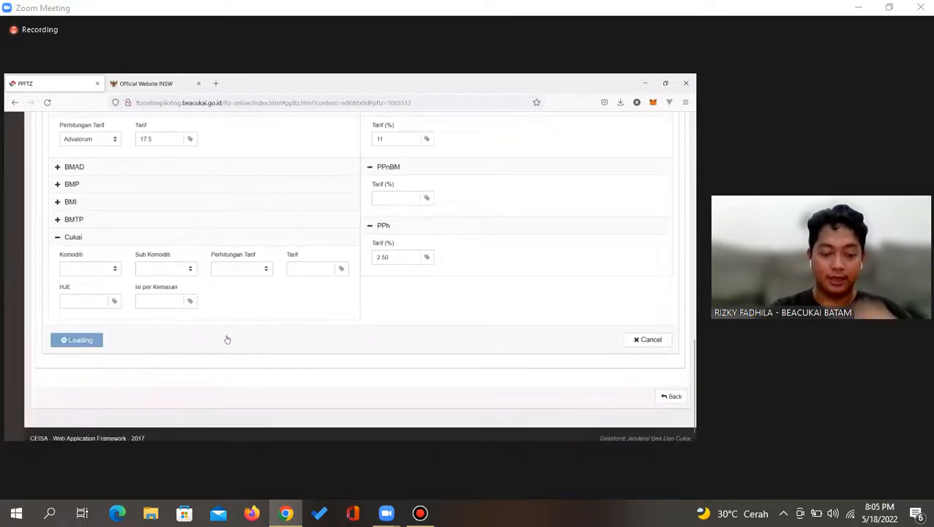
{"action": "scroll", "coordinate": [227, 340], "scroll_direction": "up", "scroll_amount": 2}
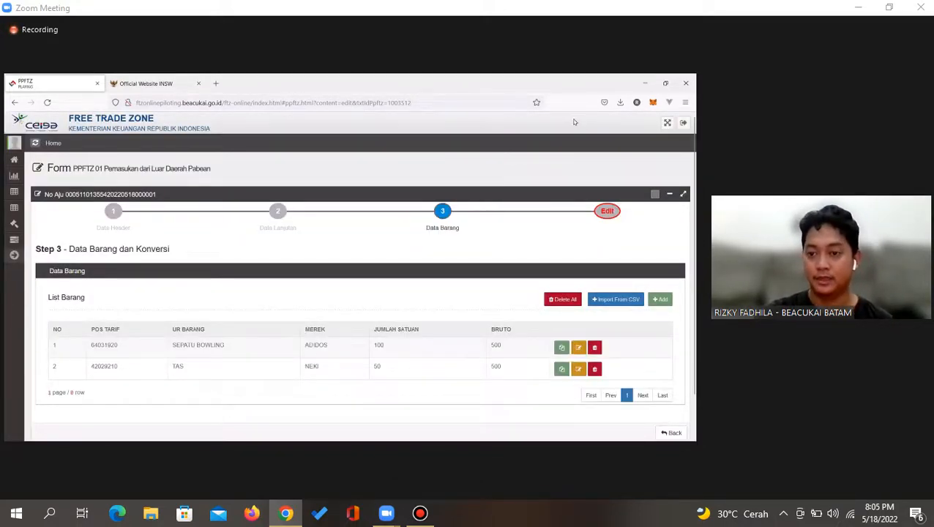
Review Status Pengisian Dokumen for missing fields, then reopen item 2 (TAS) for editing
{"action": "left_click", "coordinate": [608, 211]}
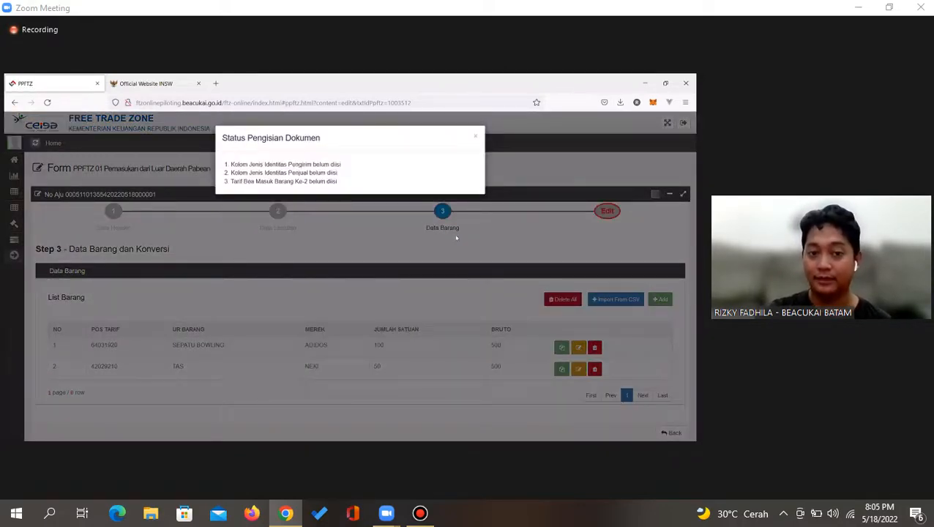
{"action": "triple_click", "coordinate": [265, 181]}
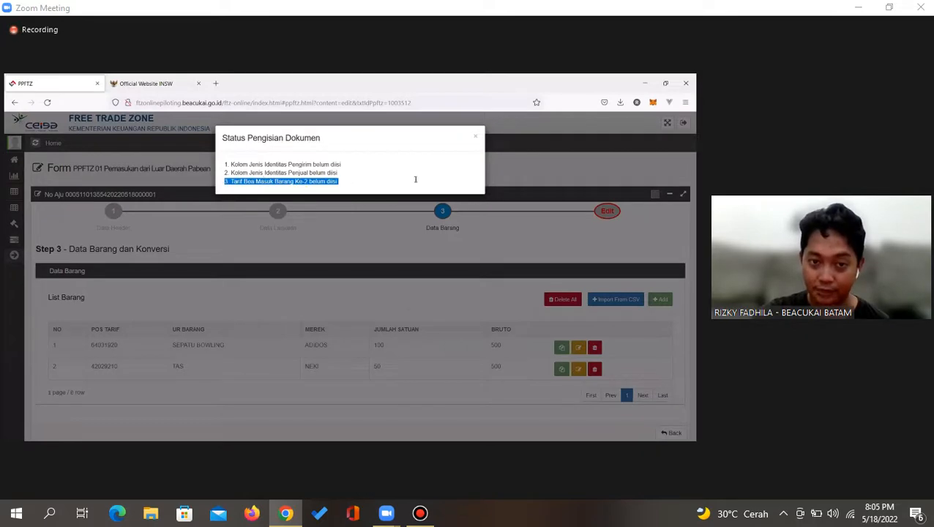
{"action": "left_click", "coordinate": [475, 135]}
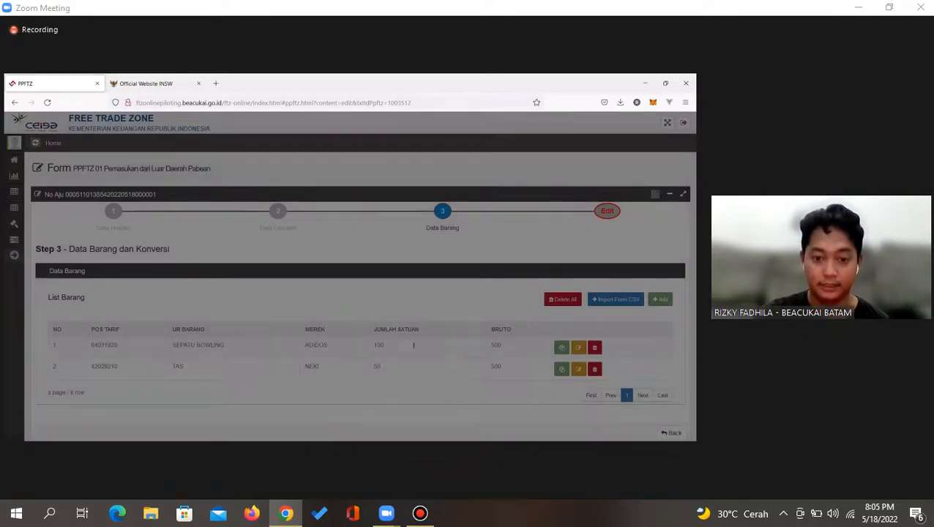
{"action": "scroll", "coordinate": [445, 327], "scroll_direction": "down", "scroll_amount": 1}
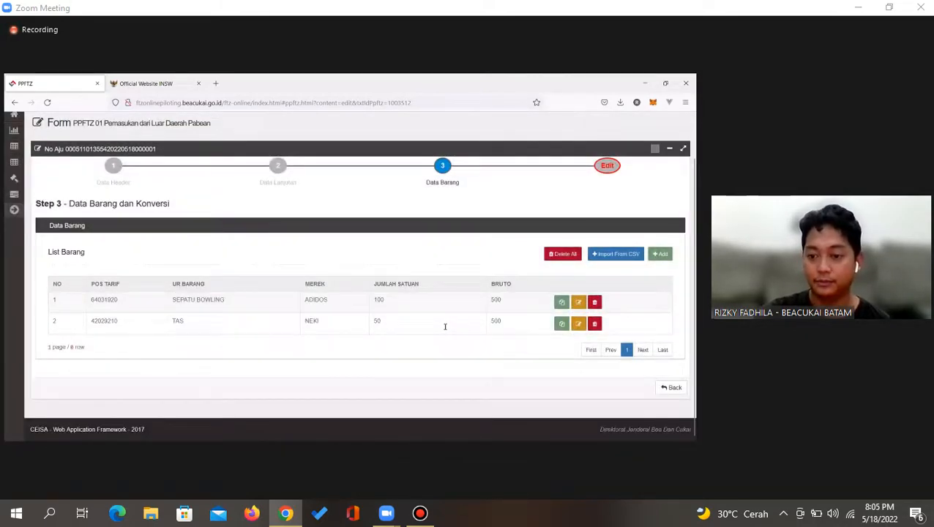
{"action": "left_click", "coordinate": [579, 326]}
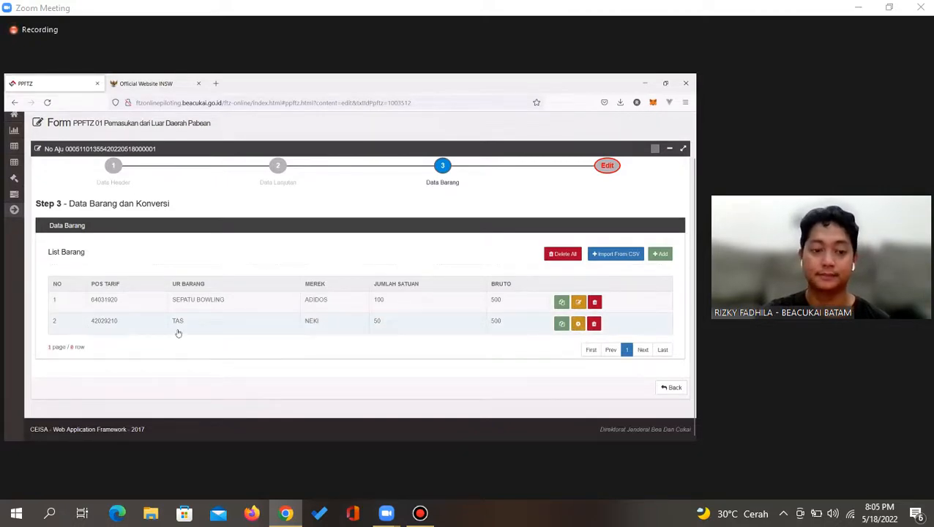
Set the TAS item's Bea Masuk to Advalorum with a 17.50 tariff, save, and recheck missing fields
{"action": "scroll", "coordinate": [178, 333], "scroll_direction": "down", "scroll_amount": 5}
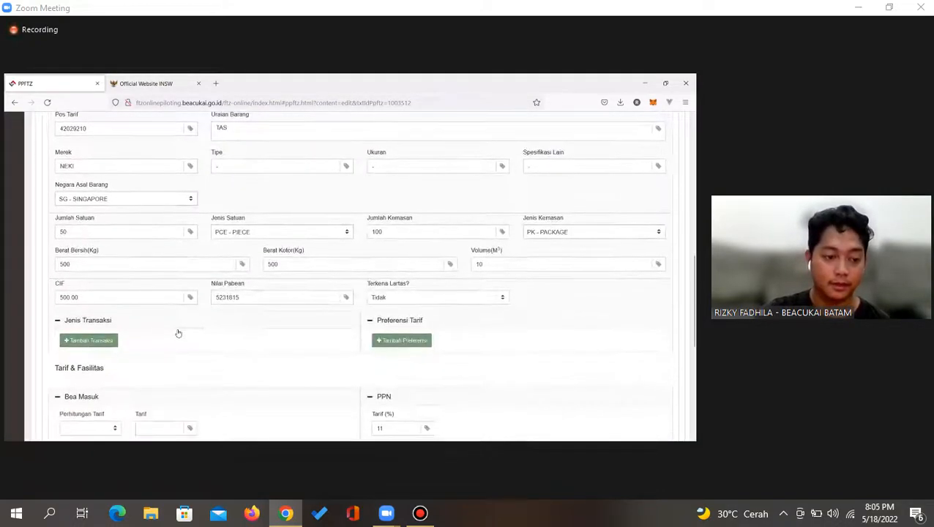
{"action": "left_click", "coordinate": [101, 210]}
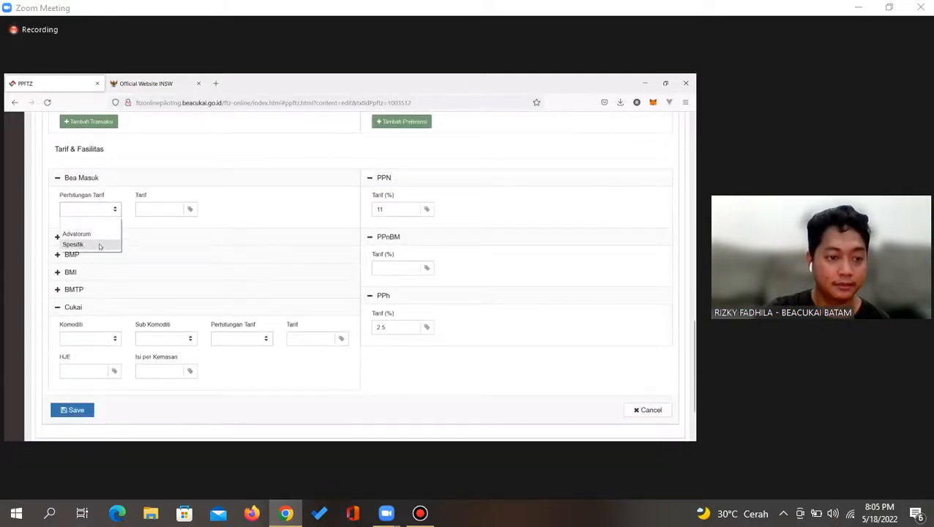
{"action": "left_click", "coordinate": [77, 234]}
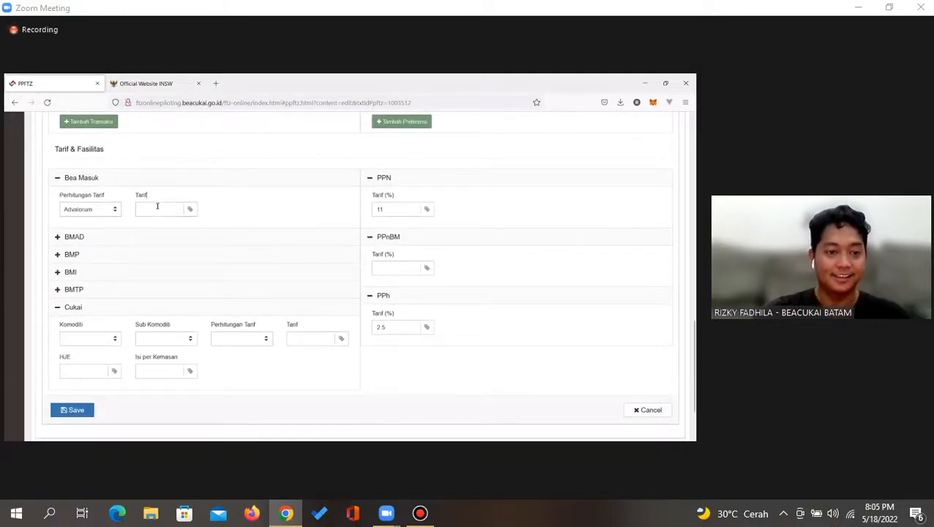
{"action": "left_click", "coordinate": [157, 206]}
{"action": "type", "text": "17.5"}
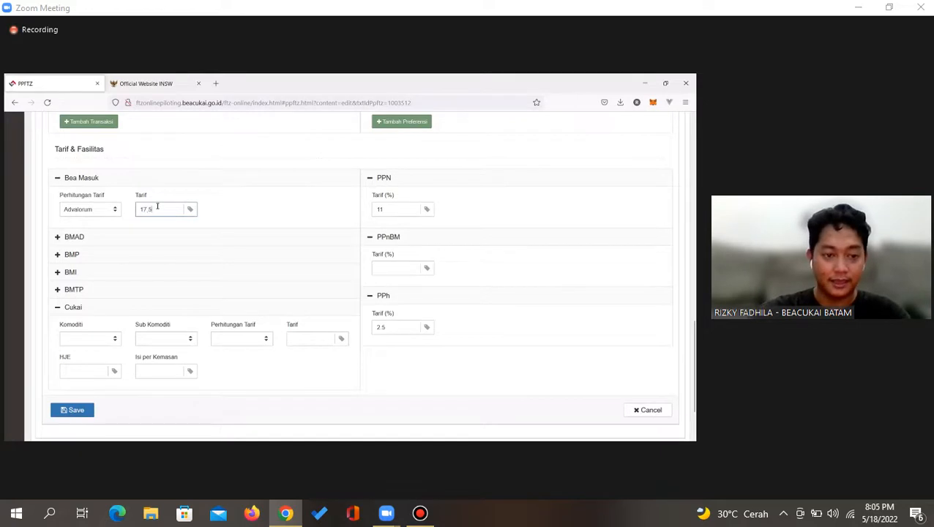
{"action": "left_click", "coordinate": [73, 410]}
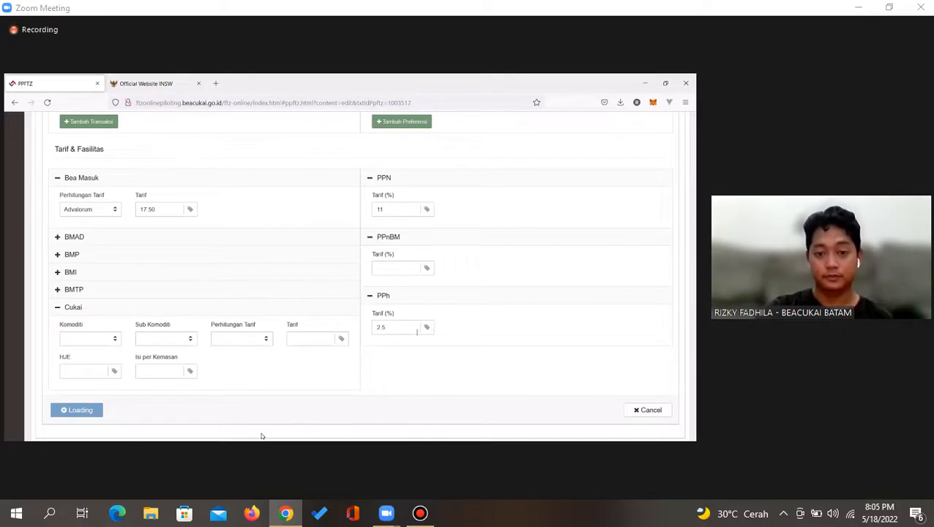
{"action": "scroll", "coordinate": [261, 436], "scroll_direction": "up", "scroll_amount": 2}
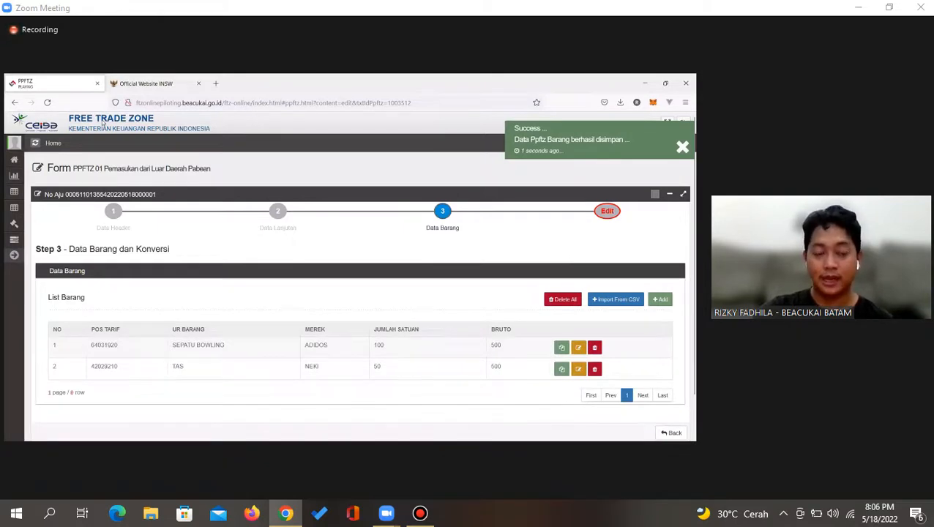
{"action": "left_click", "coordinate": [614, 214]}
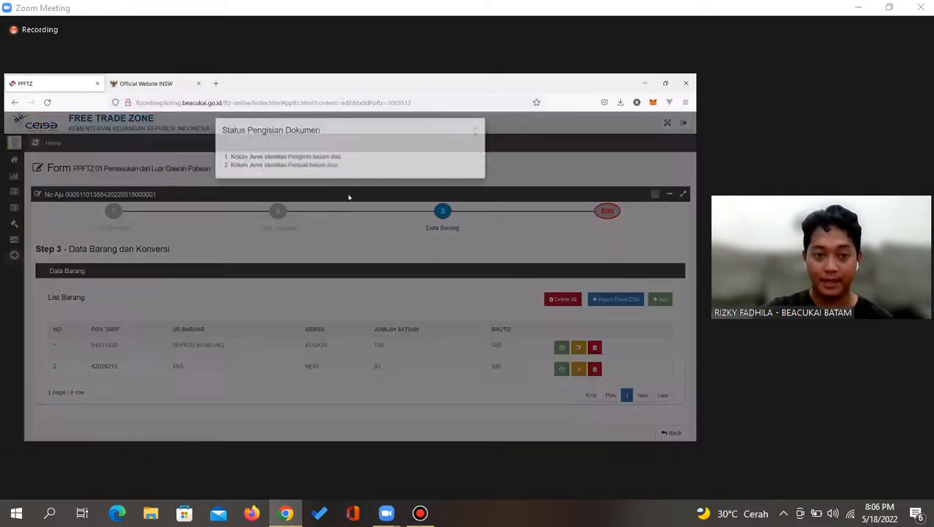
Dismiss the missing-fields message and expand the Data Pemasukan/Pengeluaran I header section
{"action": "triple_click", "coordinate": [277, 167]}
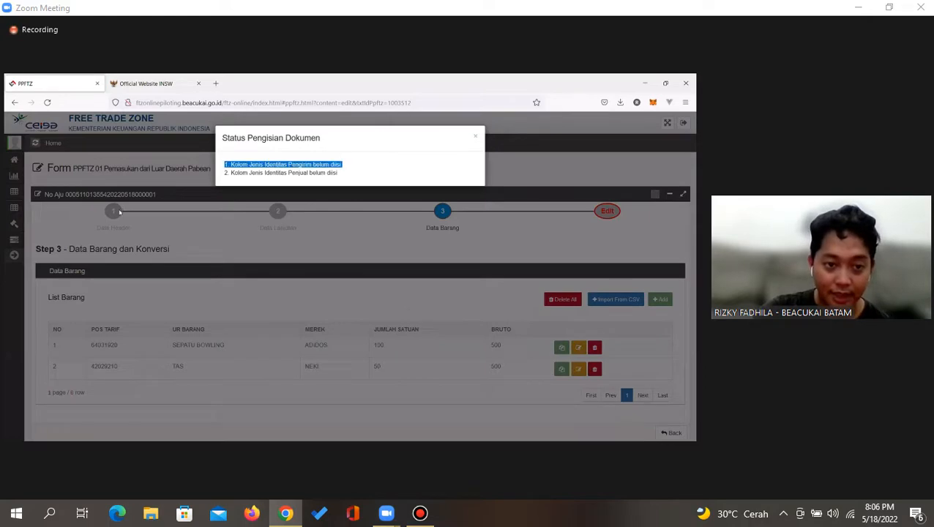
{"action": "left_click", "coordinate": [118, 217]}
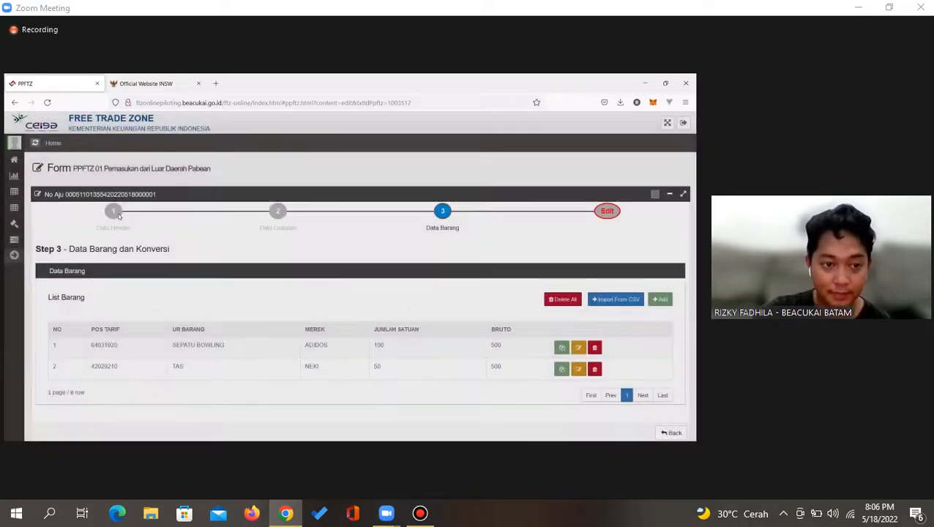
{"action": "scroll", "coordinate": [266, 356], "scroll_direction": "down", "scroll_amount": 2}
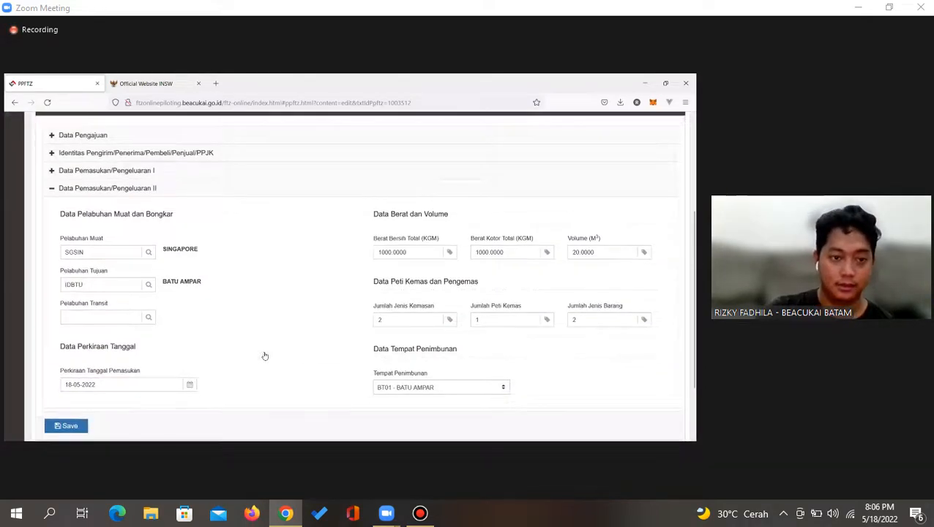
{"action": "scroll", "coordinate": [265, 356], "scroll_direction": "down", "scroll_amount": 1}
{"action": "scroll", "coordinate": [219, 333], "scroll_direction": "up", "scroll_amount": 3}
{"action": "left_click", "coordinate": [140, 278]}
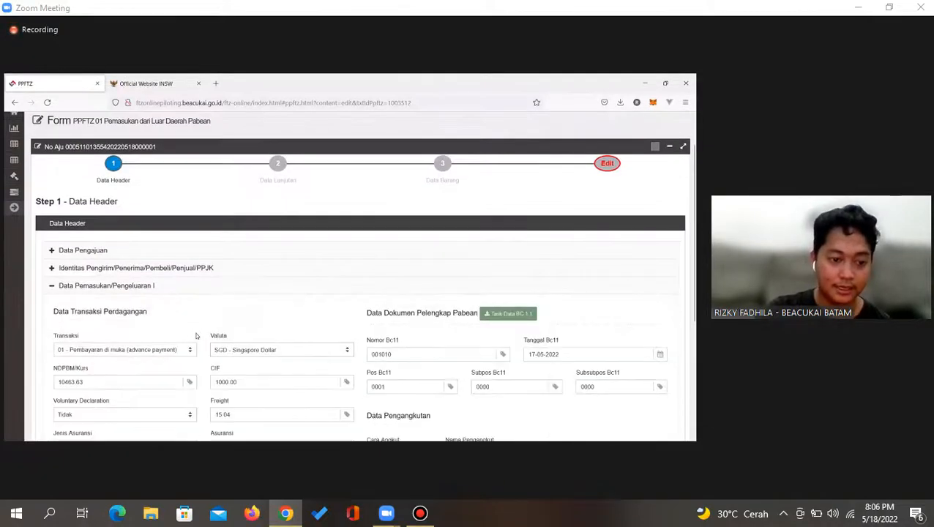
{"action": "scroll", "coordinate": [139, 308], "scroll_direction": "down", "scroll_amount": 2}
{"action": "scroll", "coordinate": [139, 307], "scroll_direction": "up", "scroll_amount": 3}
In the Identitas section, set Jenis Identitas Pengirim to 4 - Lainnya
{"action": "left_click", "coordinate": [83, 292]}
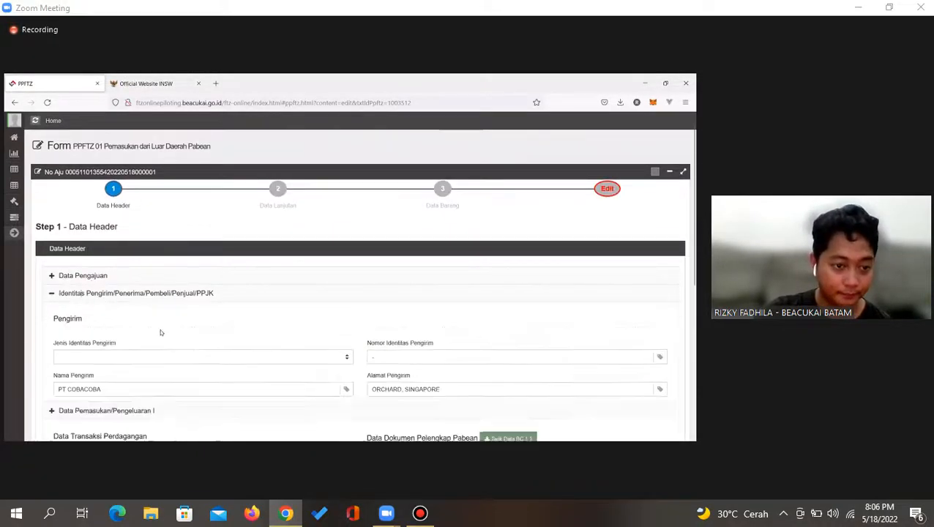
{"action": "scroll", "coordinate": [87, 300], "scroll_direction": "down", "scroll_amount": 1}
{"action": "left_click", "coordinate": [88, 304]}
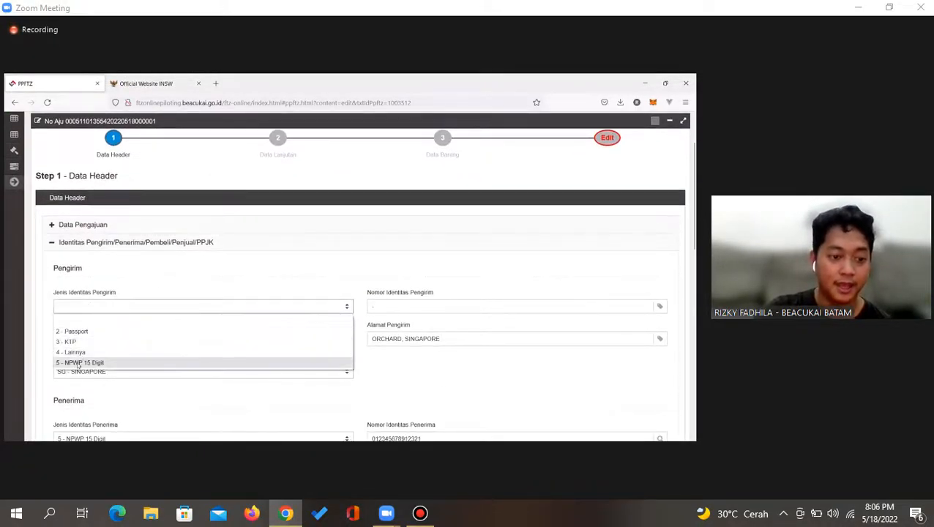
{"action": "left_click", "coordinate": [345, 352]}
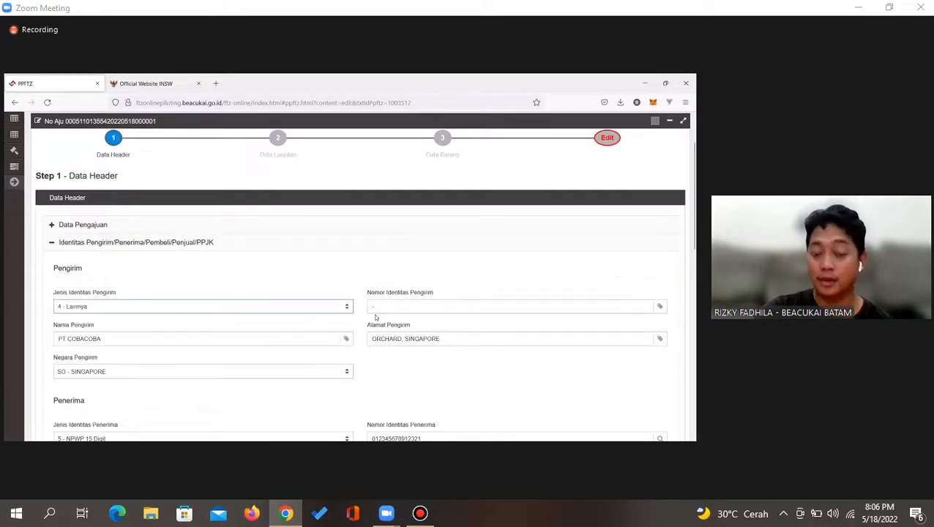
{"action": "scroll", "coordinate": [368, 323], "scroll_direction": "down", "scroll_amount": 1}
{"action": "scroll", "coordinate": [369, 323], "scroll_direction": "down", "scroll_amount": 2}
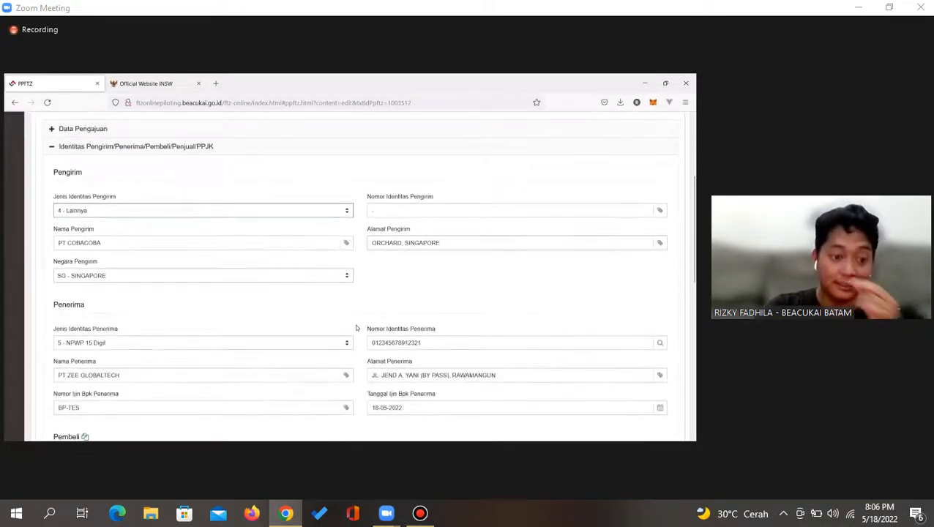
{"action": "scroll", "coordinate": [226, 347], "scroll_direction": "down", "scroll_amount": 2}
{"action": "scroll", "coordinate": [139, 352], "scroll_direction": "down", "scroll_amount": 3}
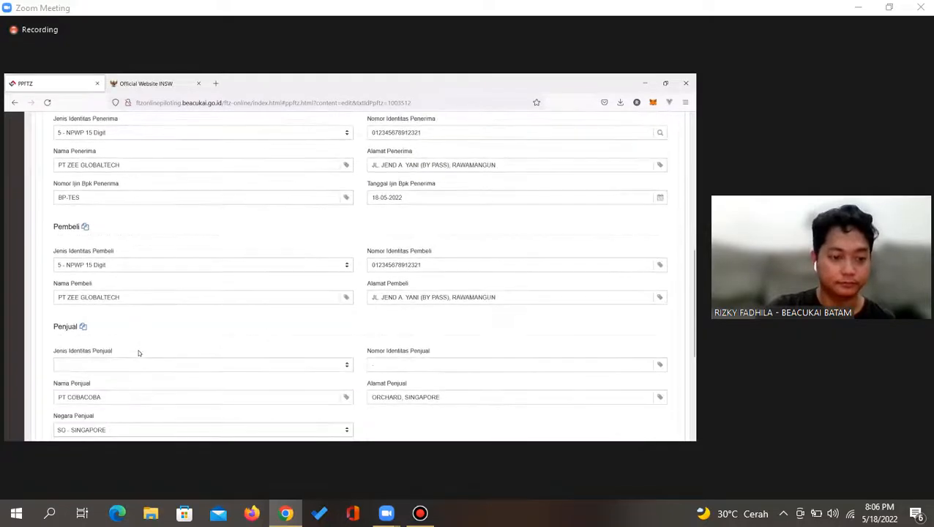
{"action": "scroll", "coordinate": [254, 350], "scroll_direction": "down", "scroll_amount": 4}
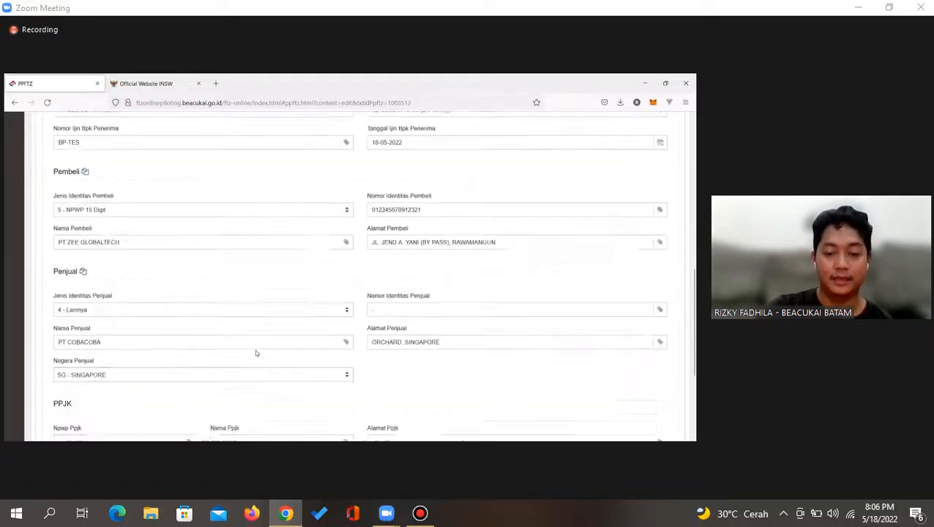
{"action": "scroll", "coordinate": [299, 334], "scroll_direction": "up", "scroll_amount": 10}
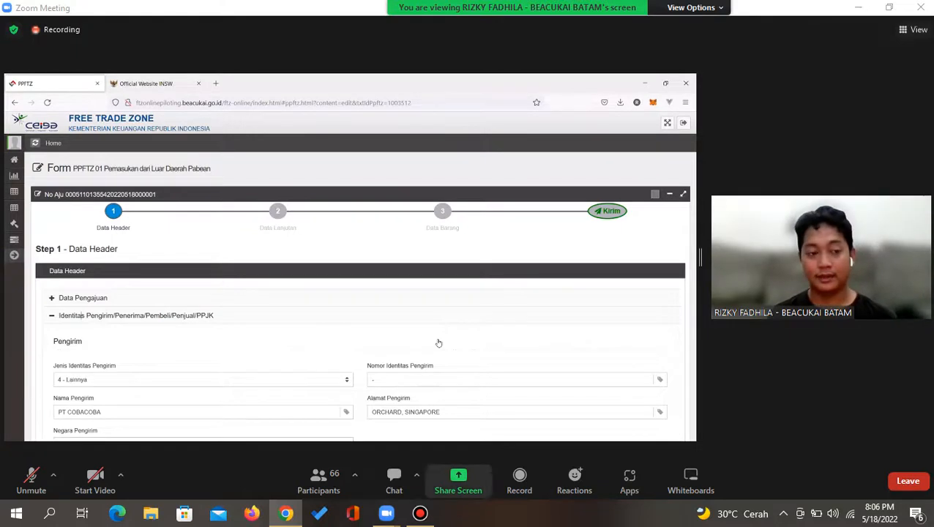
Send an attendance message with your name, student number and class to everyone, then close chat
{"action": "left_click", "coordinate": [420, 514]}
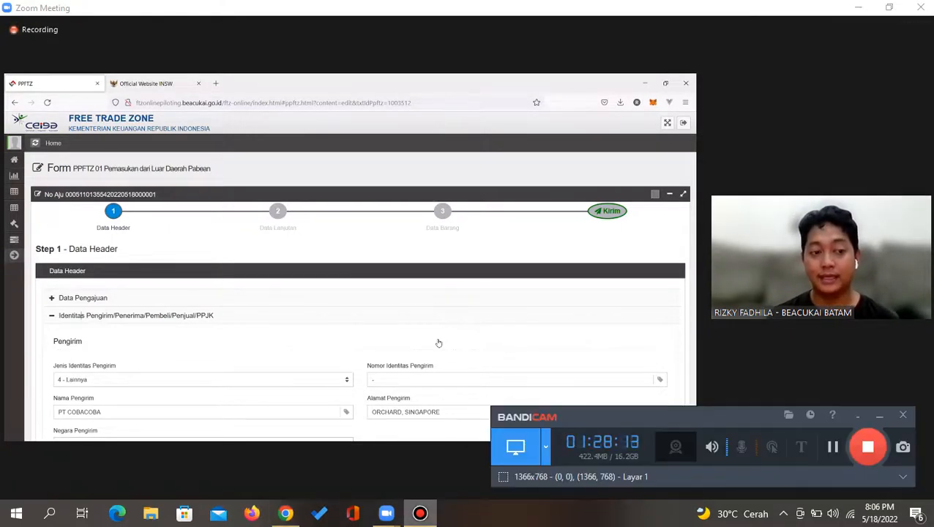
{"action": "left_click", "coordinate": [420, 514]}
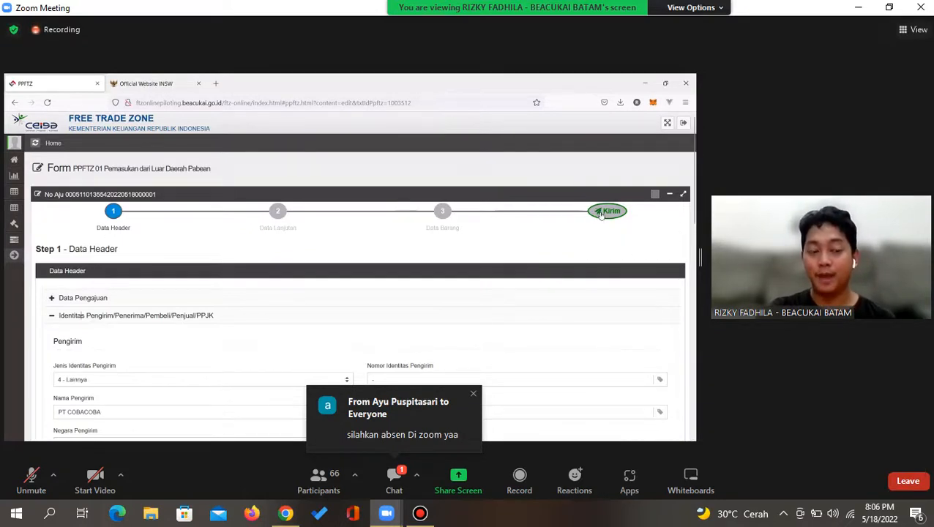
{"action": "left_click", "coordinate": [394, 478]}
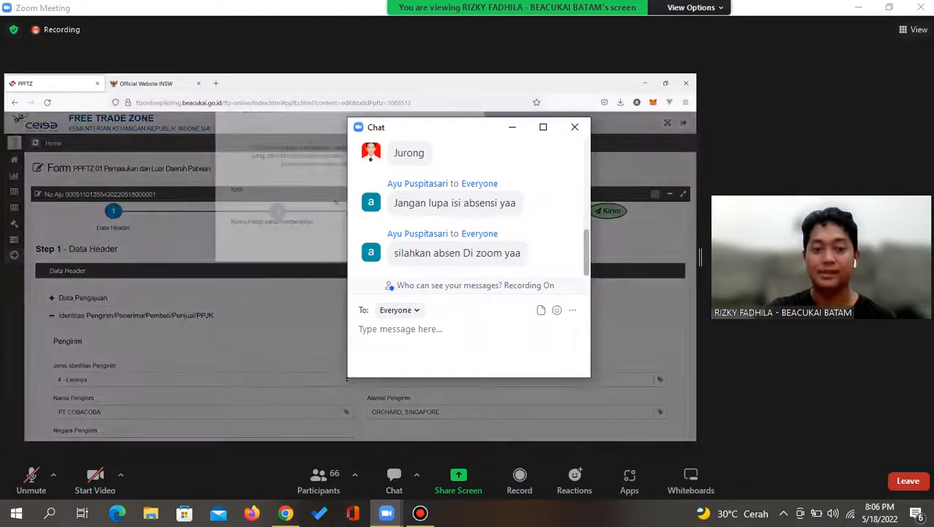
{"action": "type", "text": "Jihan v"}
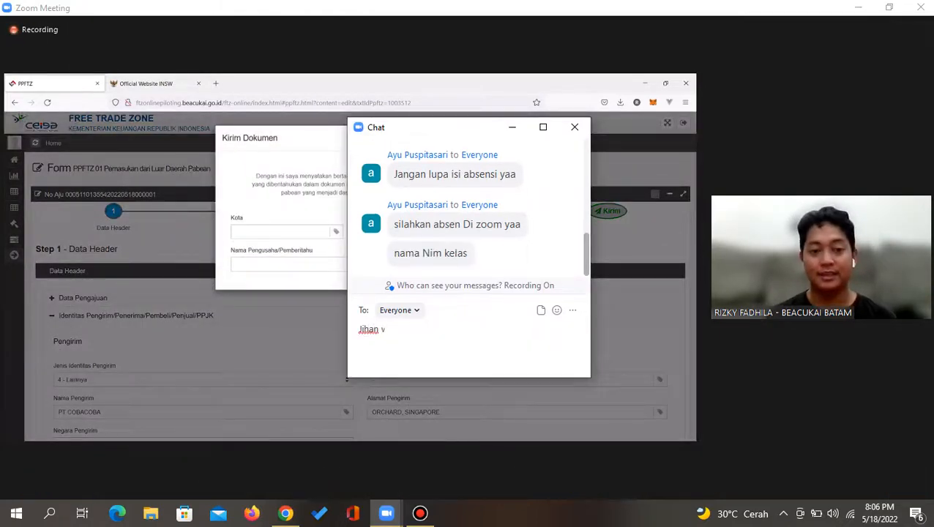
{"action": "type", "text": "ellamy"}
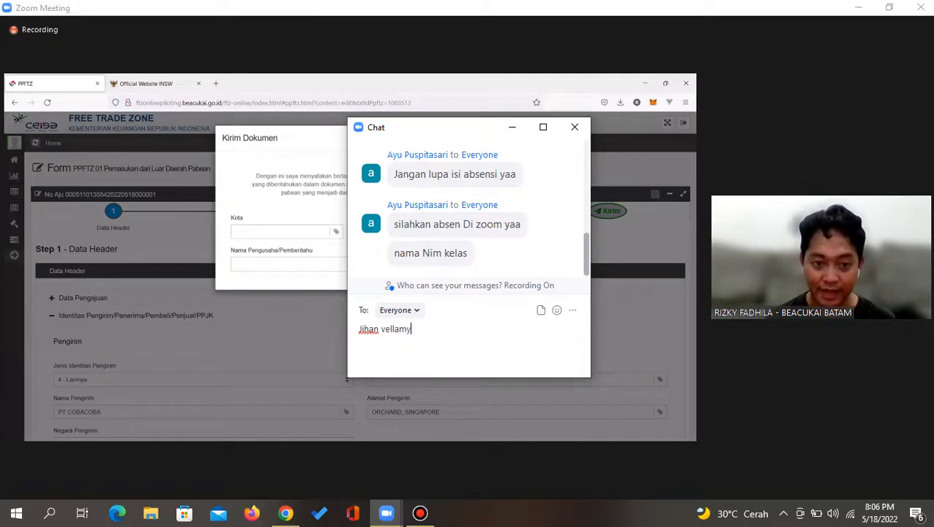
{"action": "type", "text": " R"}
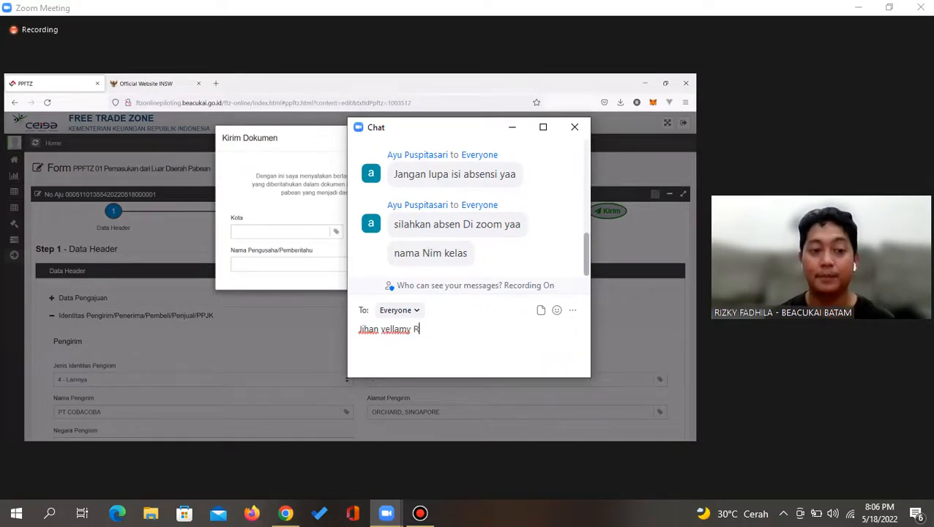
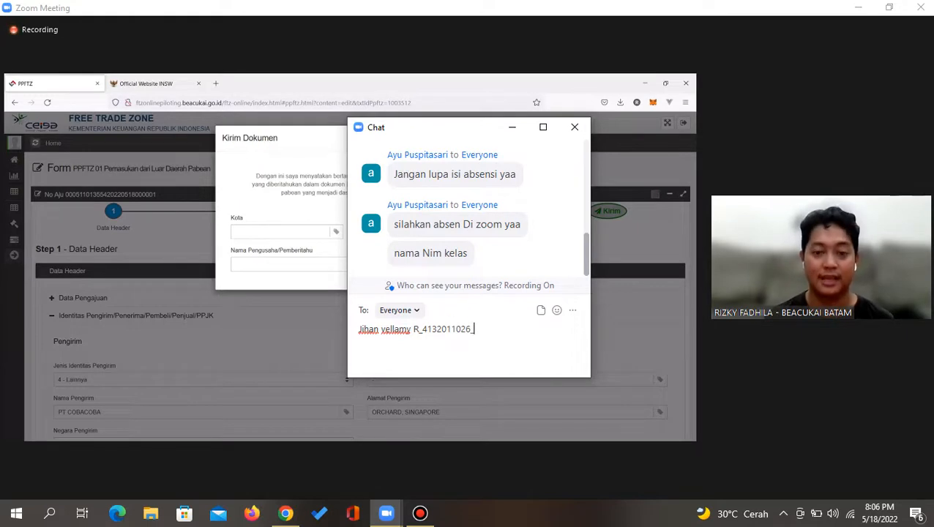
{"action": "type", "text": "_A Malam"}
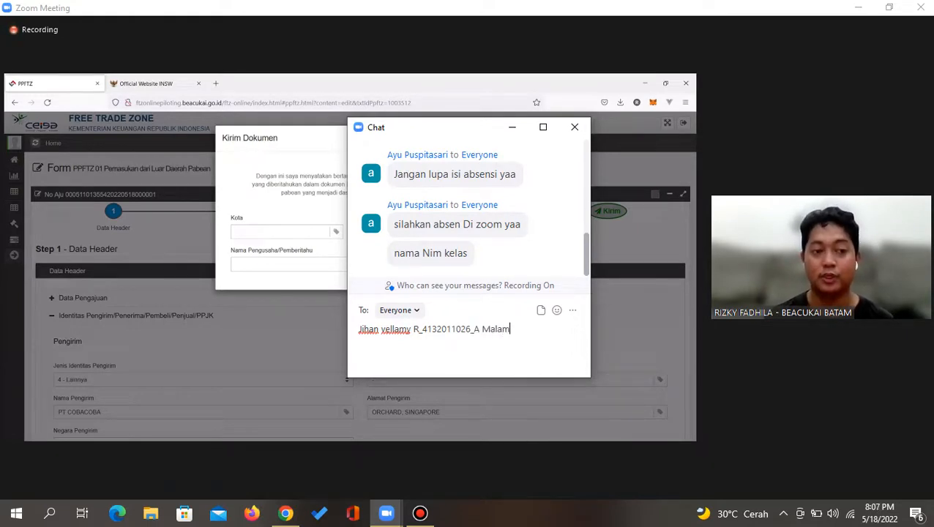
{"action": "key", "text": "Return"}
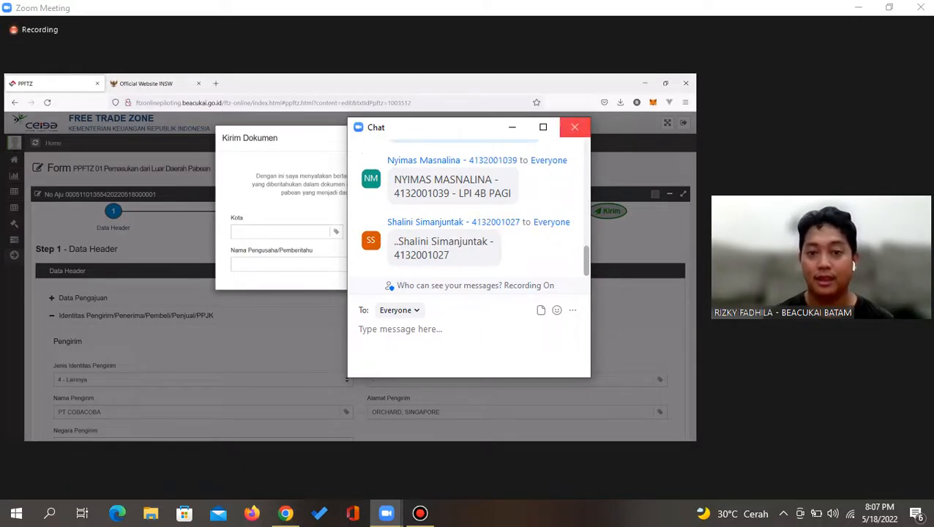
{"action": "left_click", "coordinate": [575, 127]}
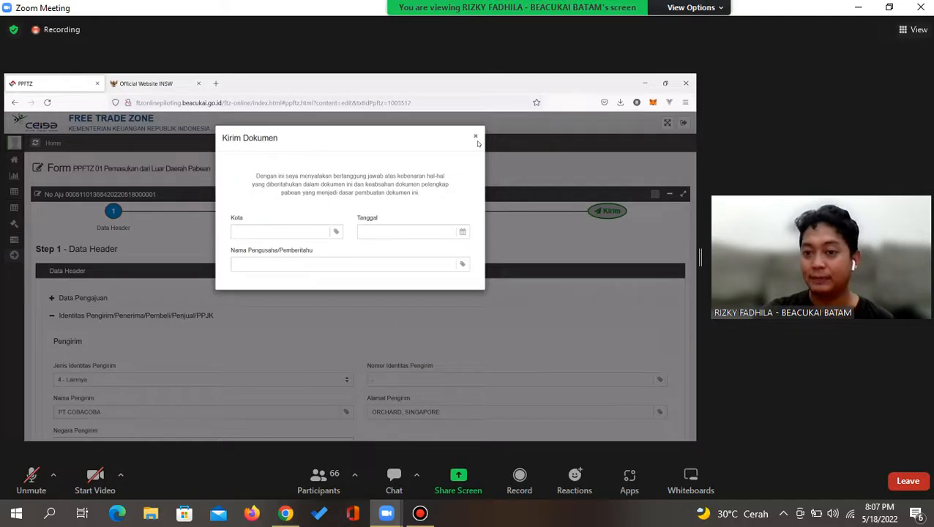
{"action": "left_click", "coordinate": [477, 139]}
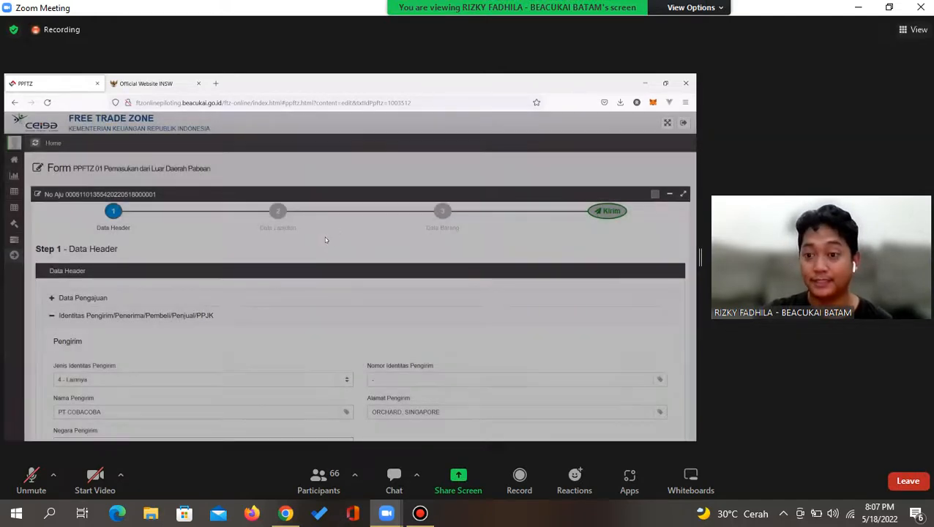
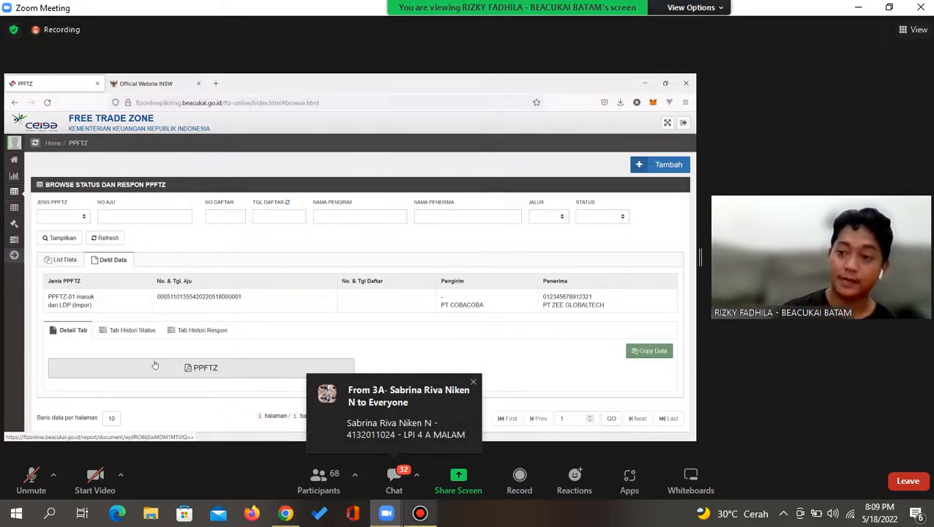
Print the submitted PPFTZ-01 as a PDF and open it in Firefox
{"action": "left_click", "coordinate": [420, 513]}
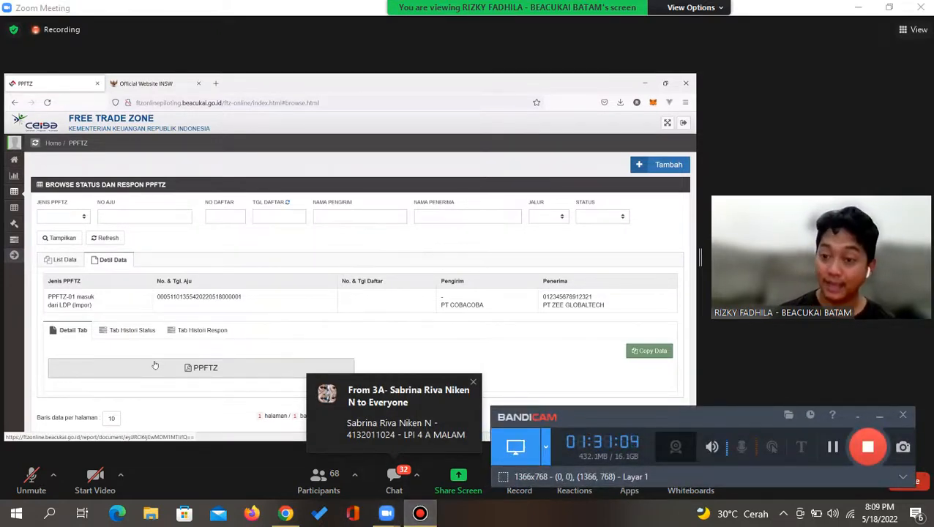
{"action": "left_click", "coordinate": [880, 416]}
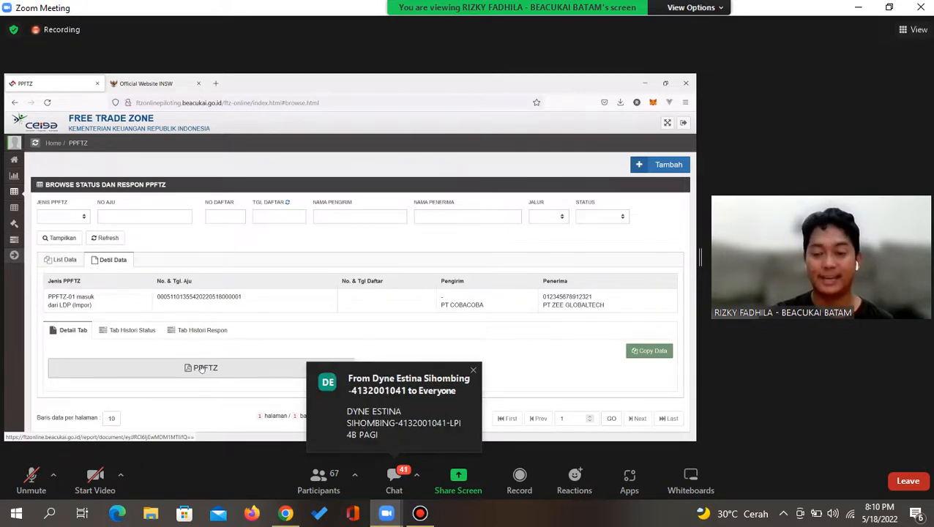
{"action": "left_click", "coordinate": [203, 369]}
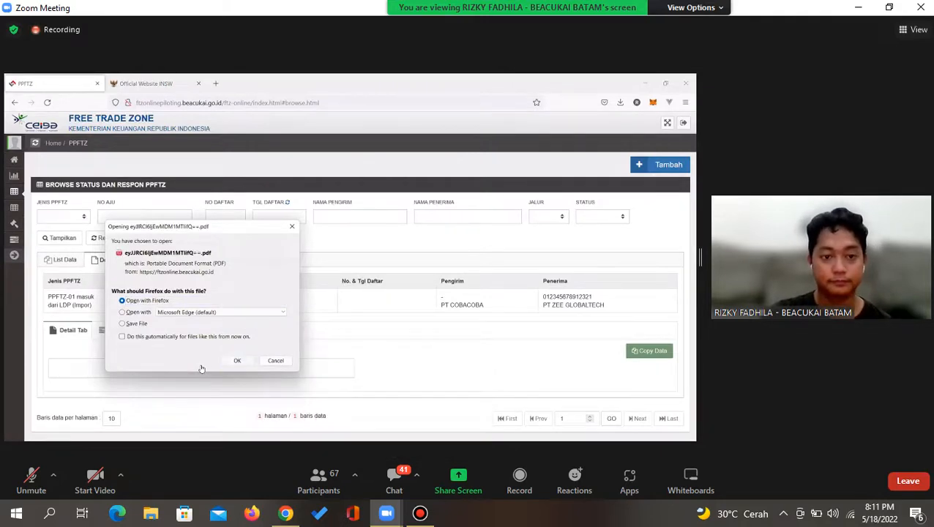
{"action": "left_click", "coordinate": [237, 360]}
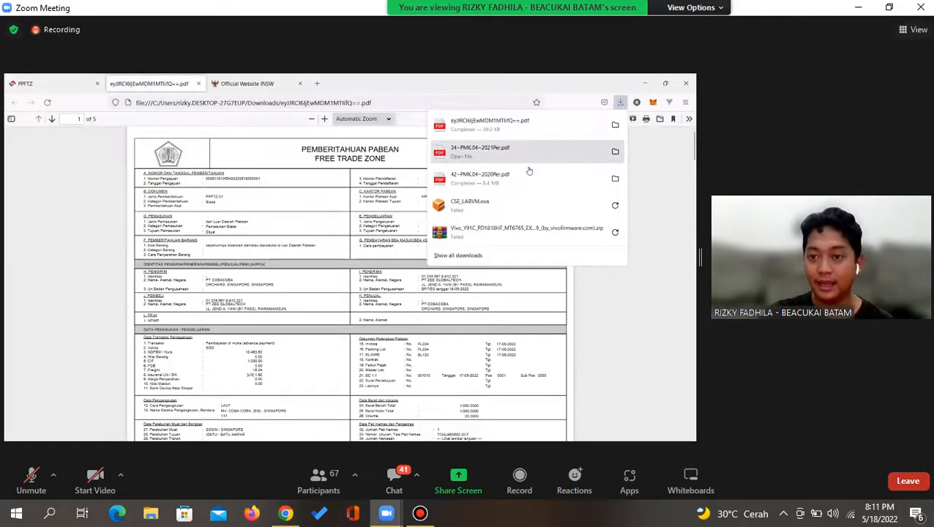
{"action": "left_click", "coordinate": [209, 199]}
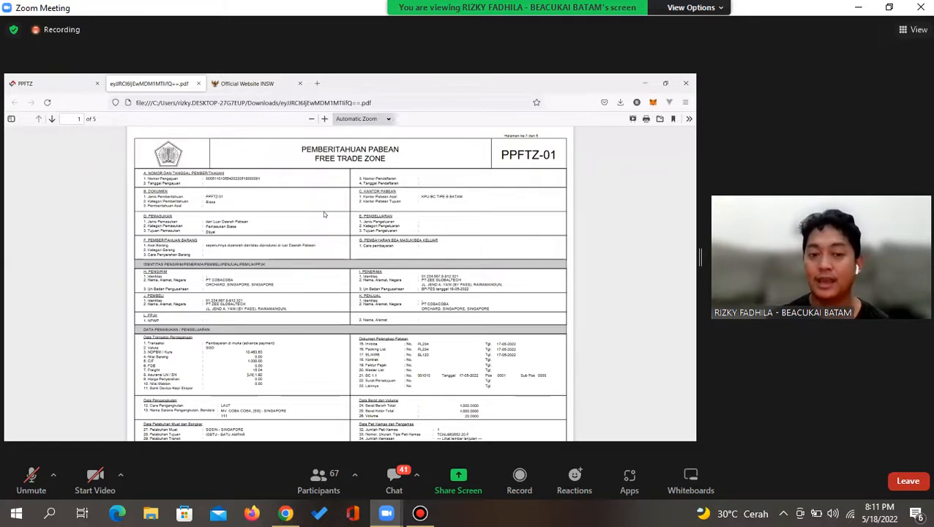
Scroll the PPFTZ-01 PDF to the page 2 header, then back to page 1's entry and goods data
{"action": "scroll", "coordinate": [324, 214], "scroll_direction": "down", "scroll_amount": 10}
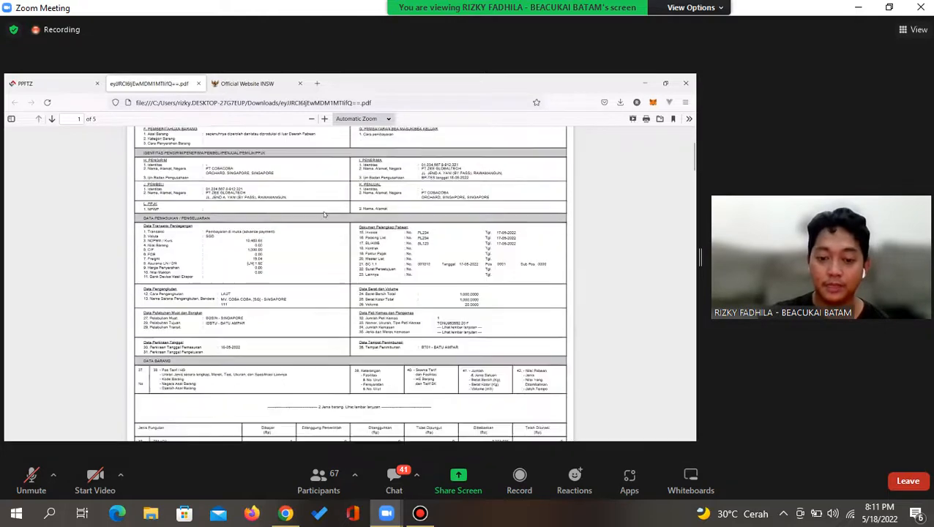
{"action": "scroll", "coordinate": [325, 214], "scroll_direction": "down", "scroll_amount": 3}
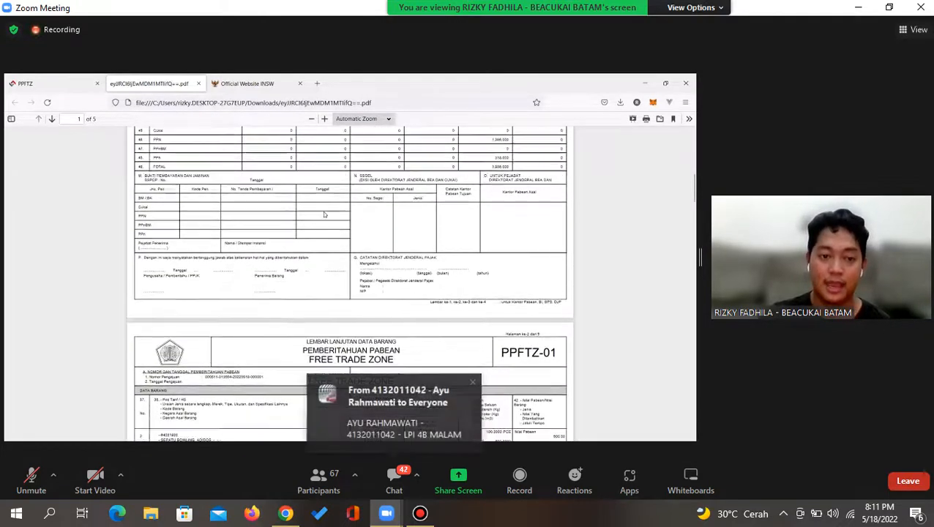
{"action": "scroll", "coordinate": [203, 188], "scroll_direction": "up", "scroll_amount": 8}
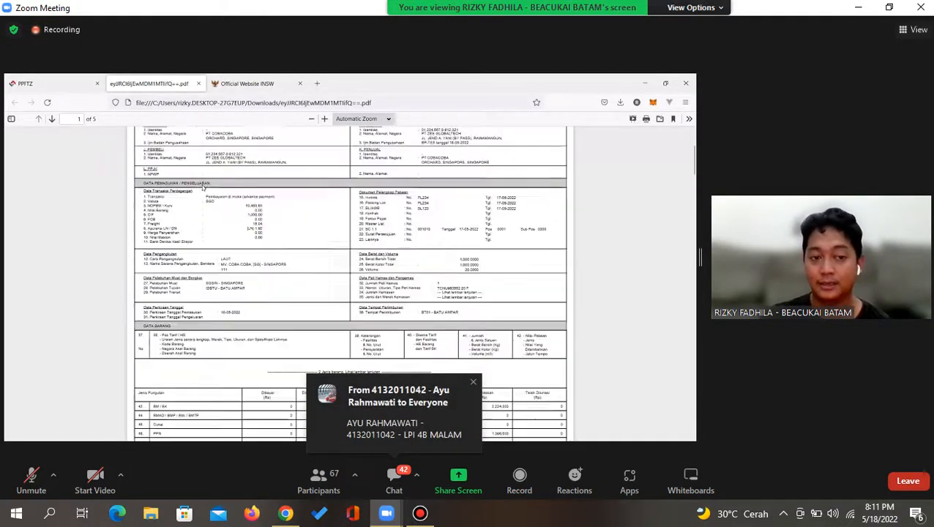
{"action": "scroll", "coordinate": [203, 189], "scroll_direction": "up", "scroll_amount": 2}
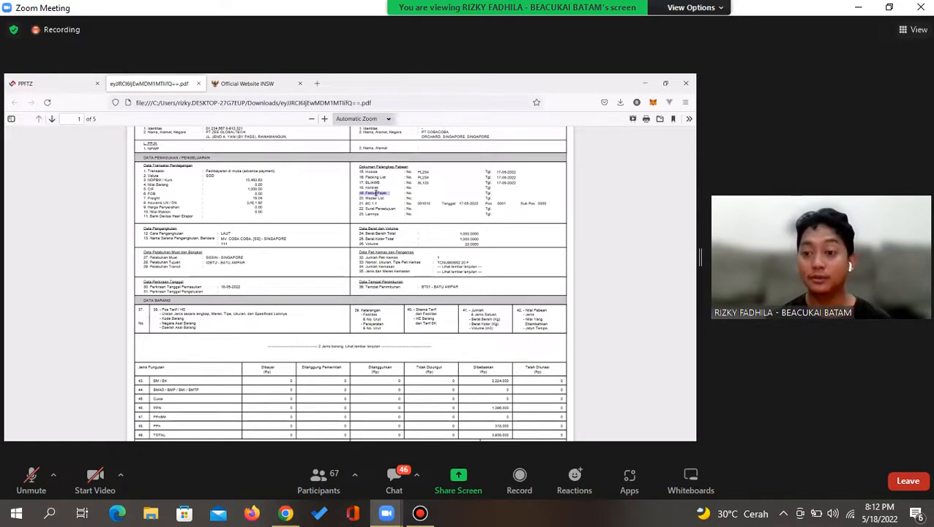
{"action": "left_click", "coordinate": [420, 514]}
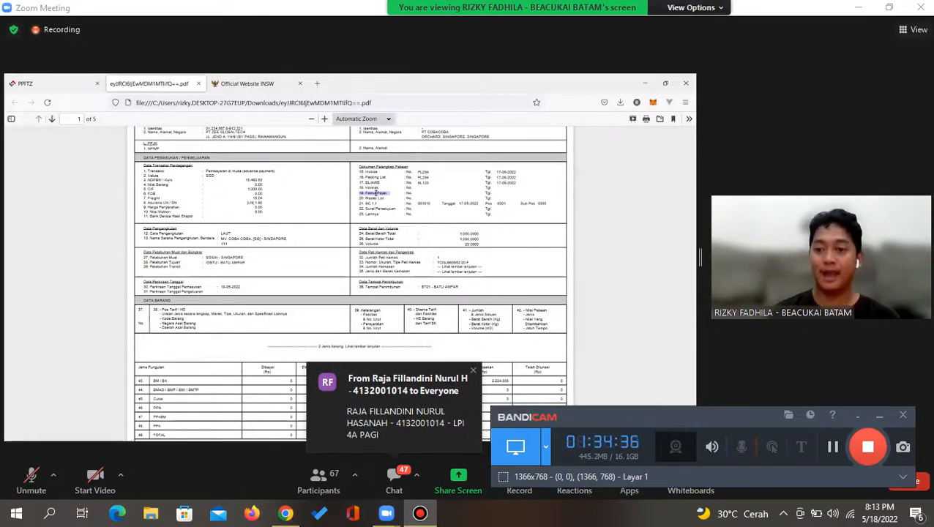
{"action": "left_click", "coordinate": [881, 416]}
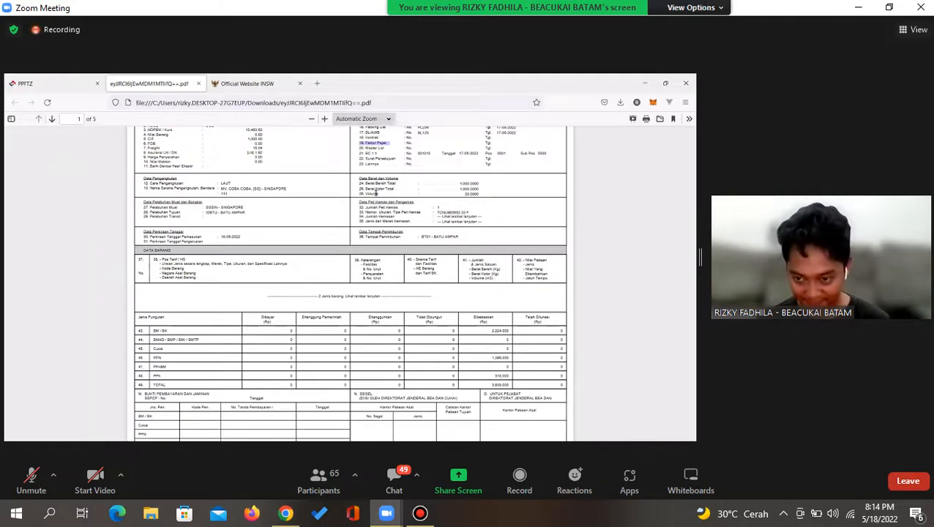
Briefly unmute and re-mute the microphone, then minimize the meeting to a floating thumbnail
{"action": "scroll", "coordinate": [376, 192], "scroll_direction": "down", "scroll_amount": 2}
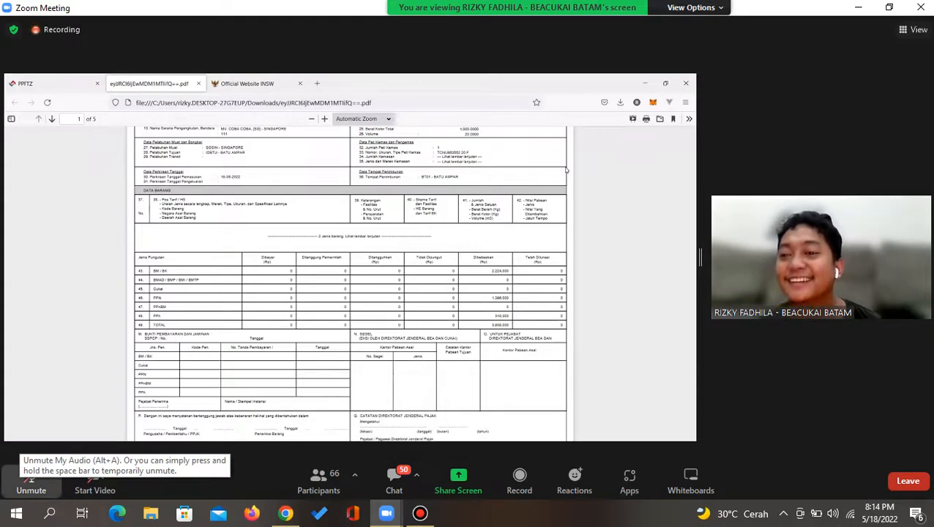
{"action": "left_click", "coordinate": [31, 481]}
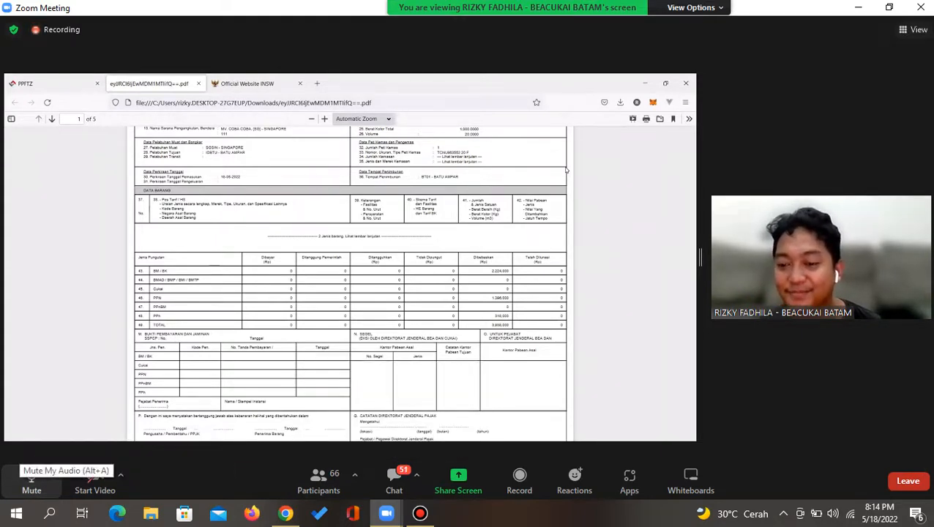
{"action": "left_click", "coordinate": [31, 480]}
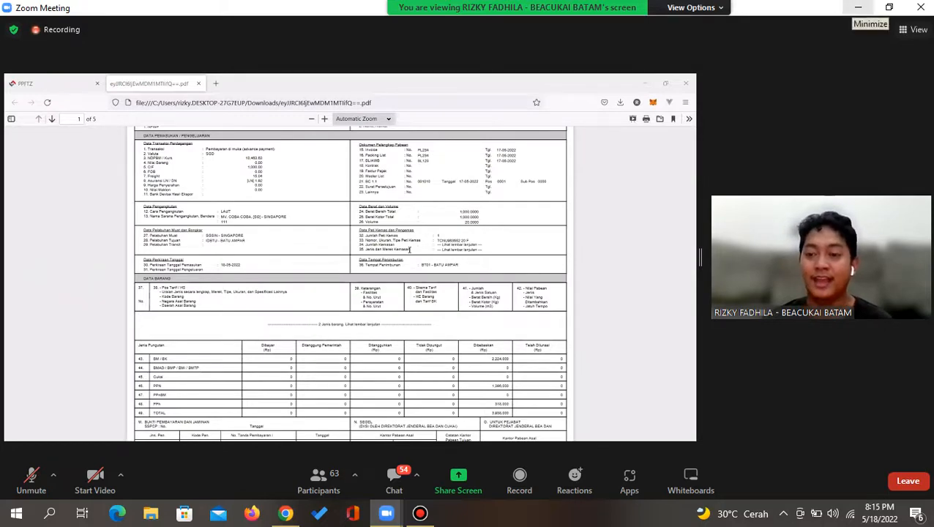
{"action": "left_click", "coordinate": [858, 8]}
Search 'kepanjangan INSW dan INTR', return to the INTR page, and move the meeting preview aside
{"action": "left_click", "coordinate": [498, 35]}
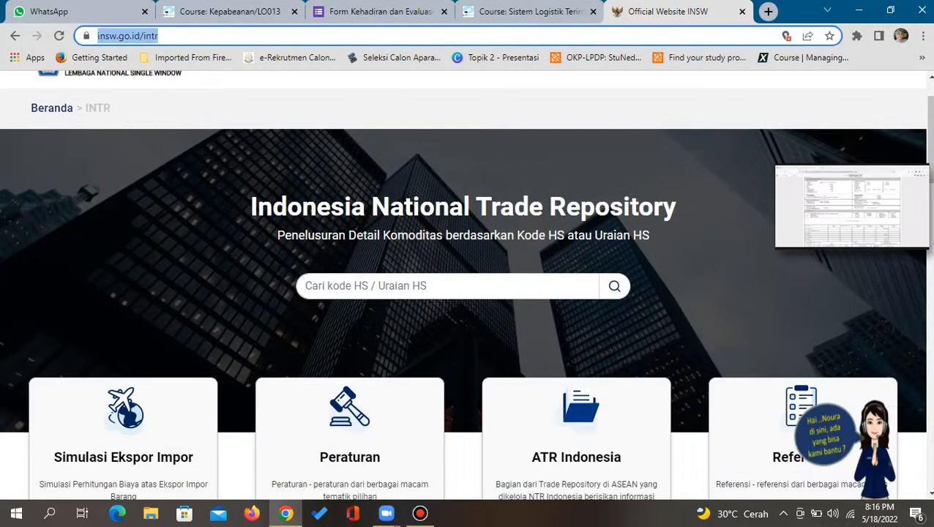
{"action": "type", "text": "kepanja"}
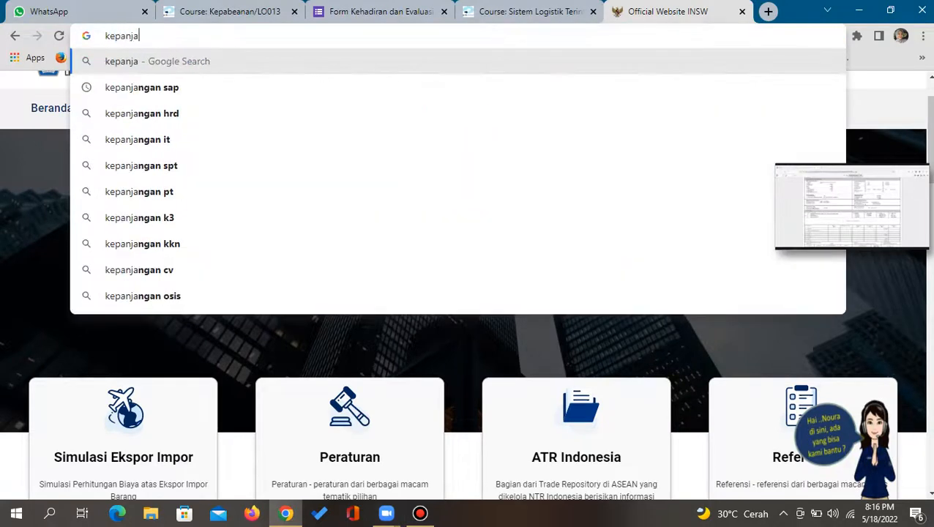
{"action": "type", "text": "ngan INS"}
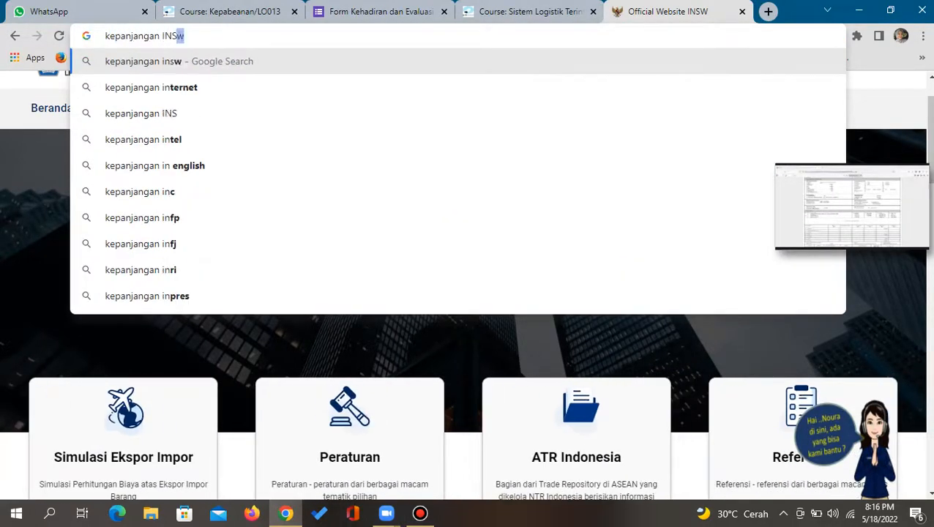
{"action": "type", "text": "W dan IN"}
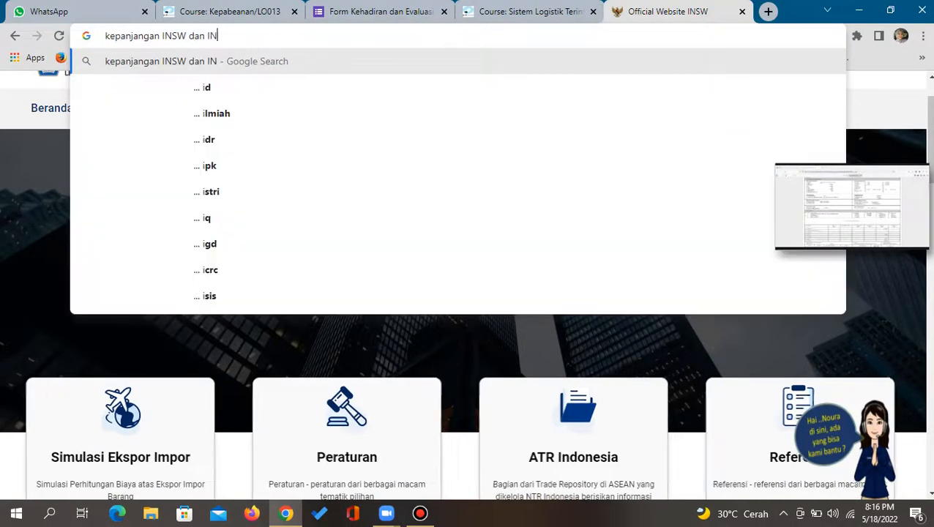
{"action": "type", "text": "T"}
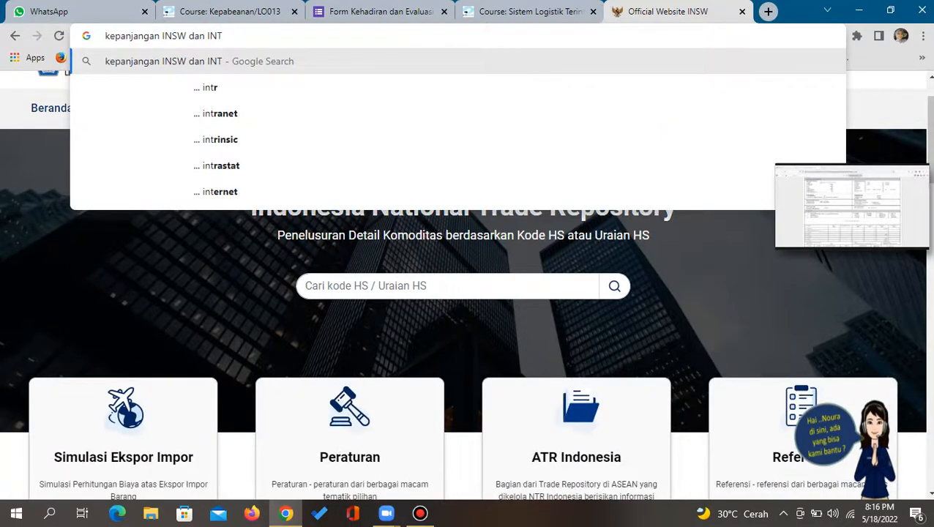
{"action": "type", "text": "R"}
{"action": "key", "text": "Return"}
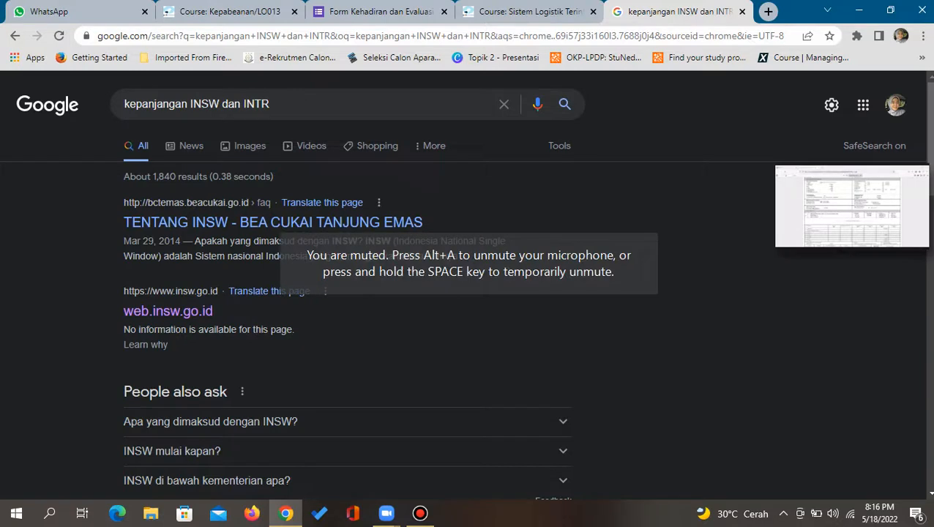
{"action": "left_click", "coordinate": [15, 35]}
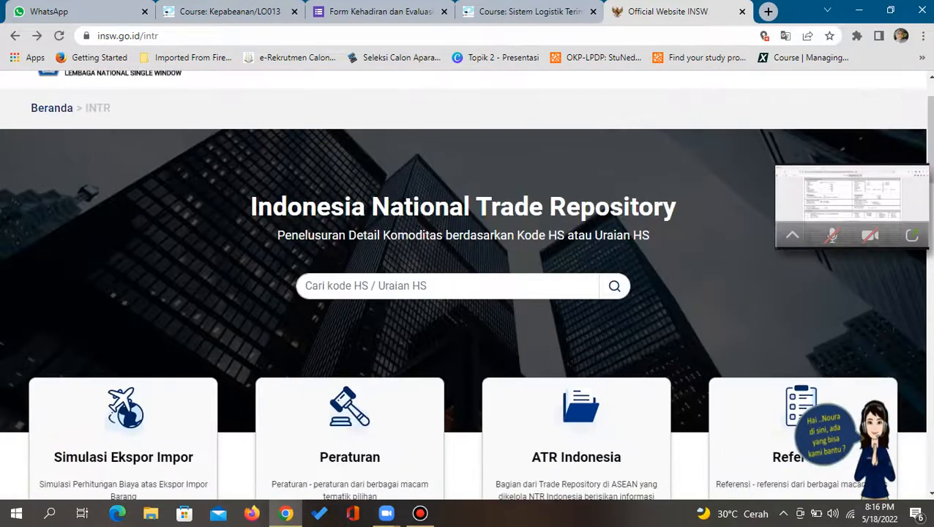
{"action": "left_click_drag", "start_coordinate": [852, 196], "coordinate": [804, 193]}
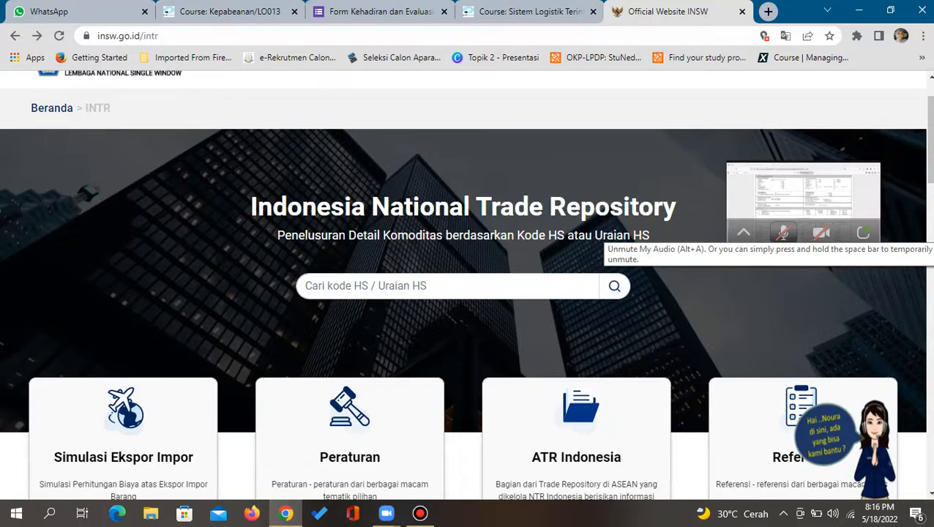
Search 'fungsi INTR' in a new tab and compare with the INSW website
{"action": "key", "text": "ctrl+t"}
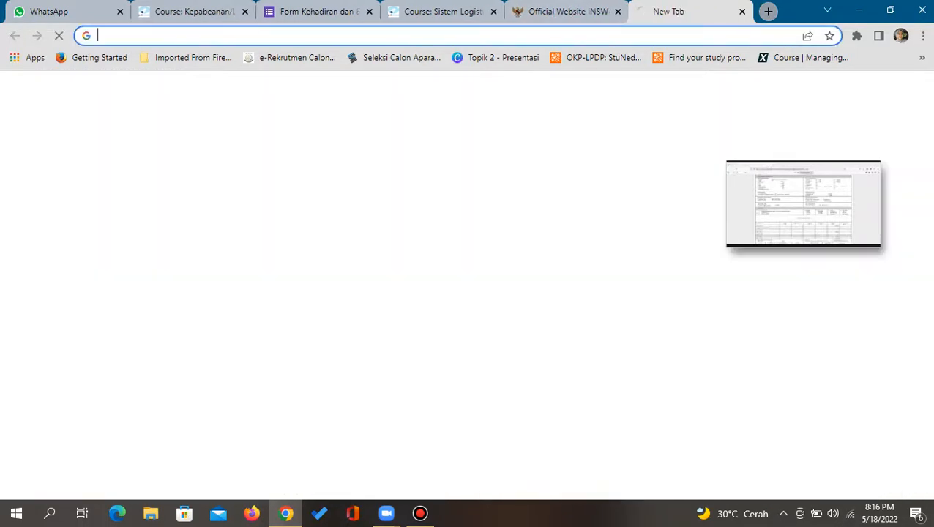
{"action": "type", "text": "fungsi INTR"}
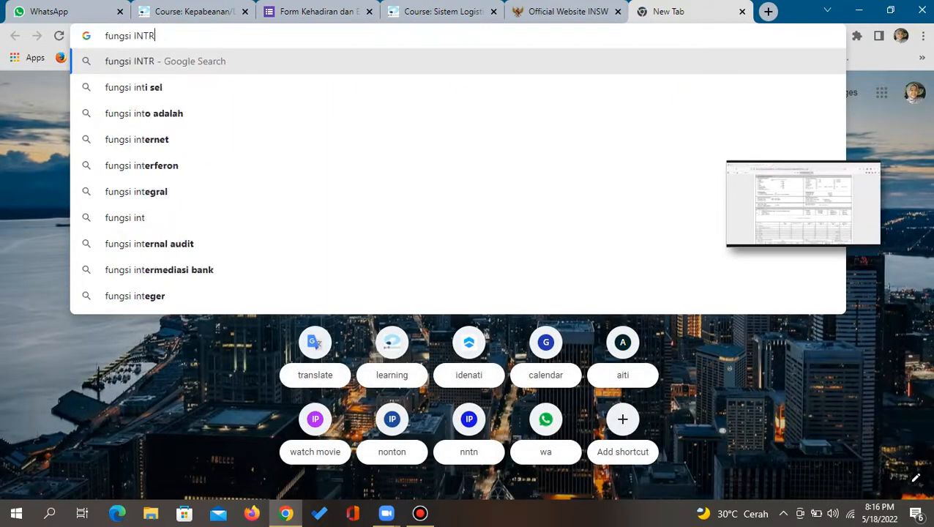
{"action": "key", "text": "Return"}
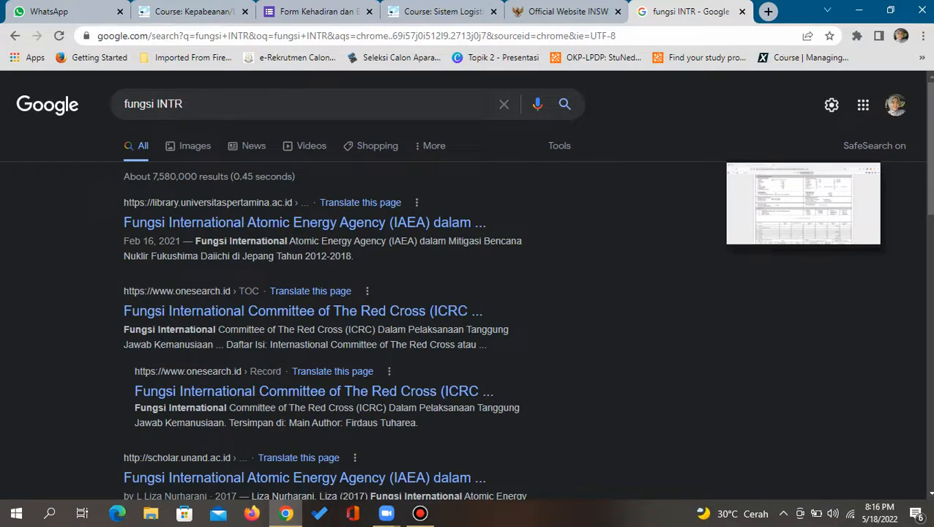
{"action": "scroll", "coordinate": [463, 286], "scroll_direction": "down", "scroll_amount": 1}
{"action": "scroll", "coordinate": [463, 285], "scroll_direction": "up", "scroll_amount": 1}
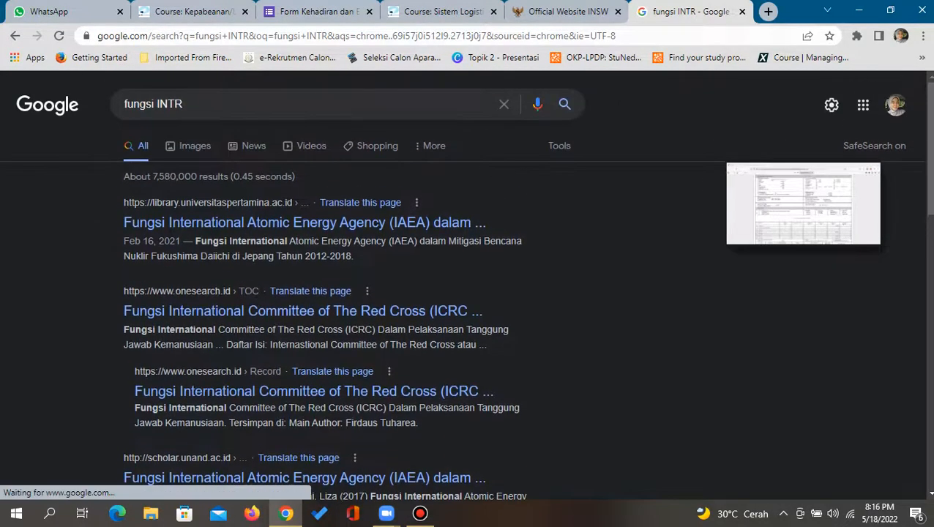
{"action": "left_click", "coordinate": [560, 12]}
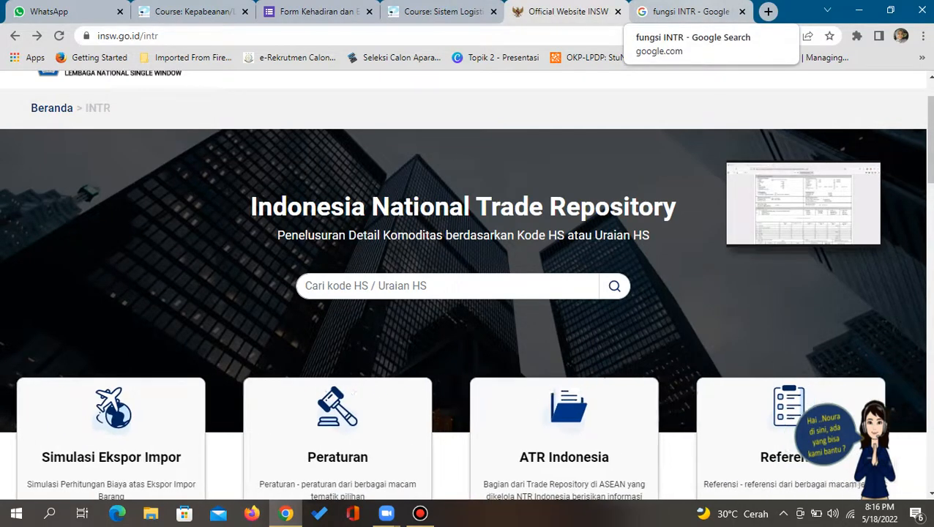
{"action": "left_click", "coordinate": [685, 12]}
Refine the search to 'fungsi Indonesia national trade repository'
{"action": "left_click", "coordinate": [184, 104]}
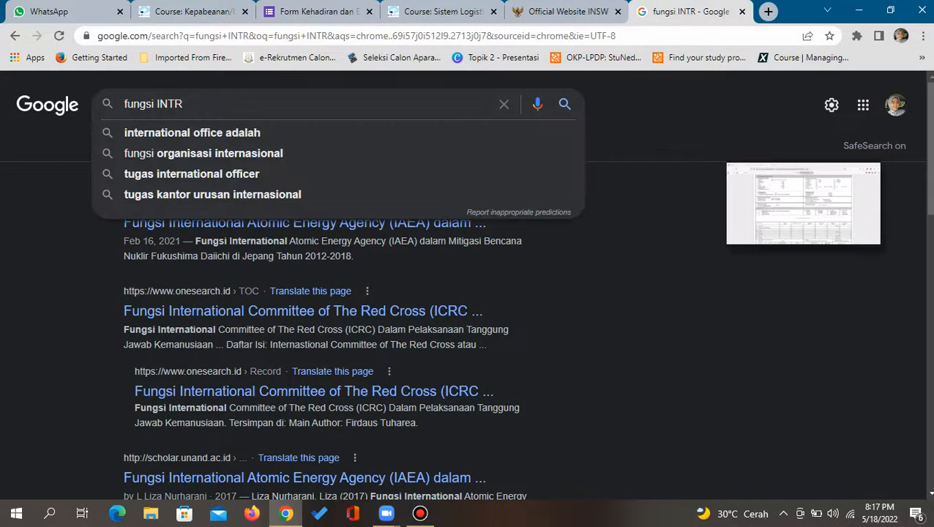
{"action": "key", "text": "BackSpace"}
{"action": "type", "text": "ndonesia"}
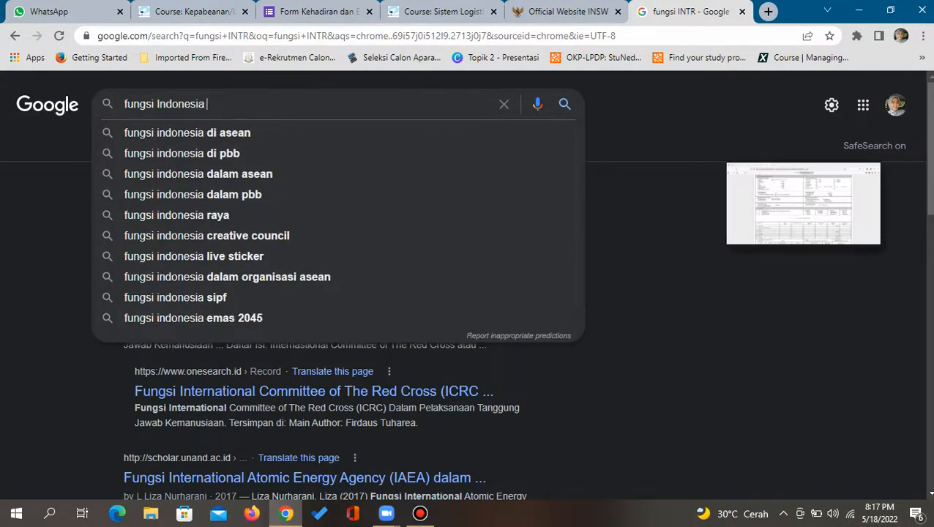
{"action": "left_click", "coordinate": [564, 11]}
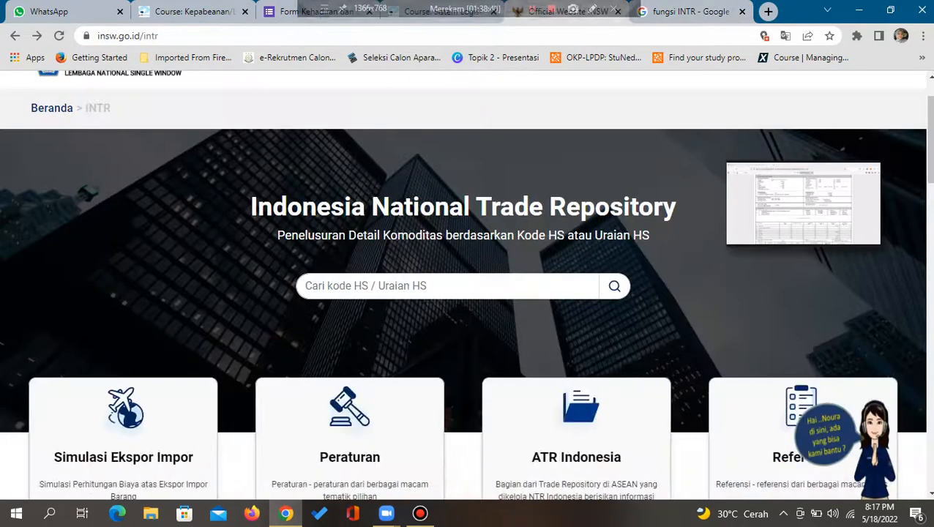
{"action": "left_click", "coordinate": [689, 11]}
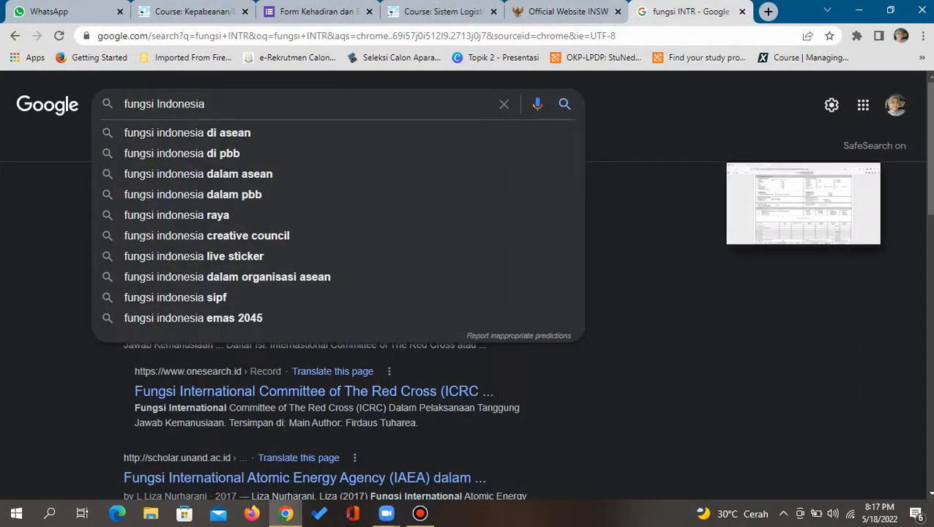
{"action": "type", "text": "natio"}
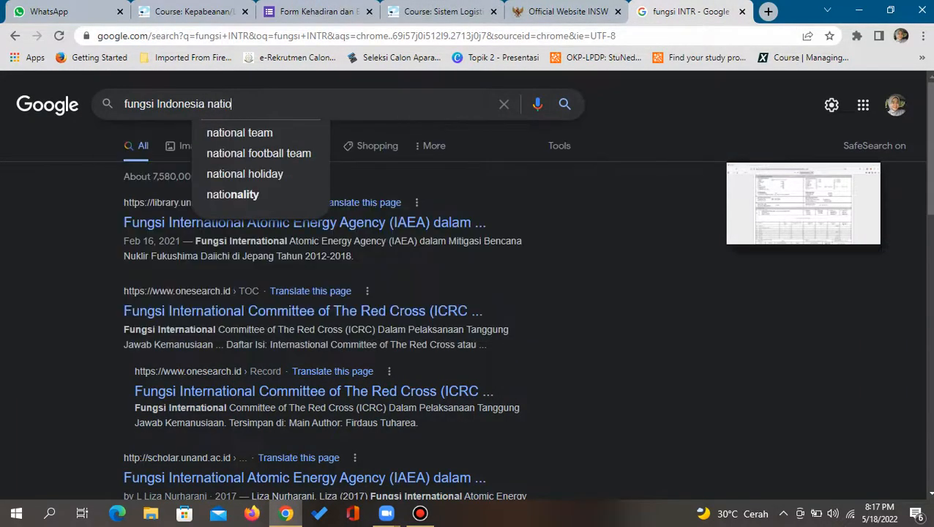
{"action": "type", "text": "nal tra"}
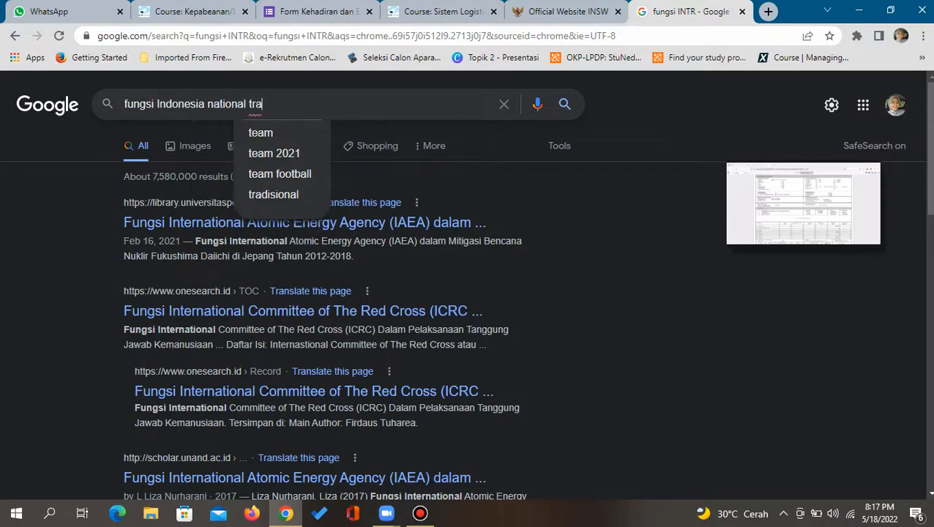
{"action": "type", "text": "de repos"}
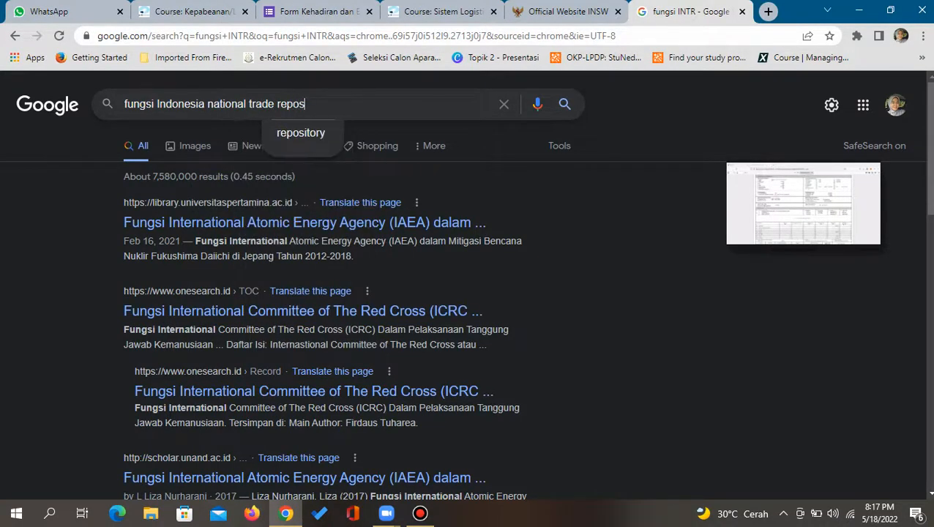
{"action": "type", "text": "itory"}
{"action": "key", "text": "Return"}
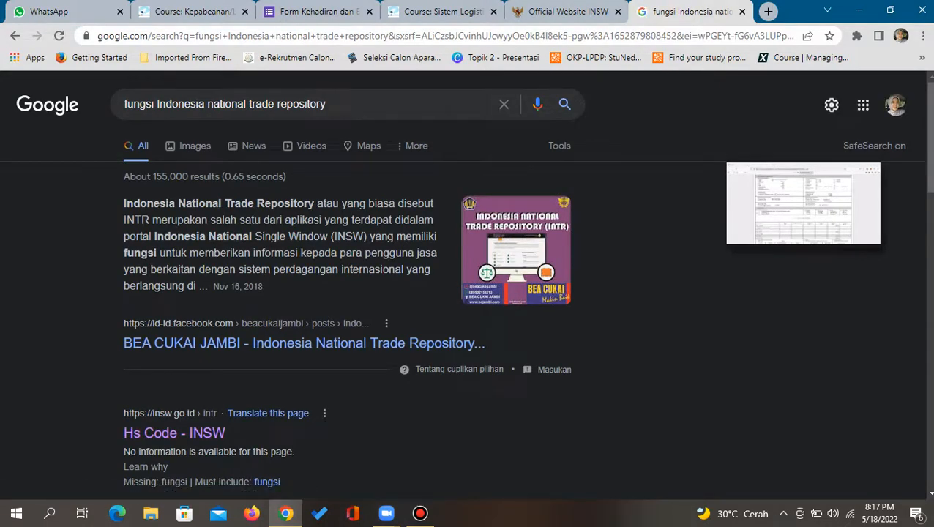
Restore the full-size Zoom meeting from the minimized video thumbnail
{"action": "left_click", "coordinate": [419, 513]}
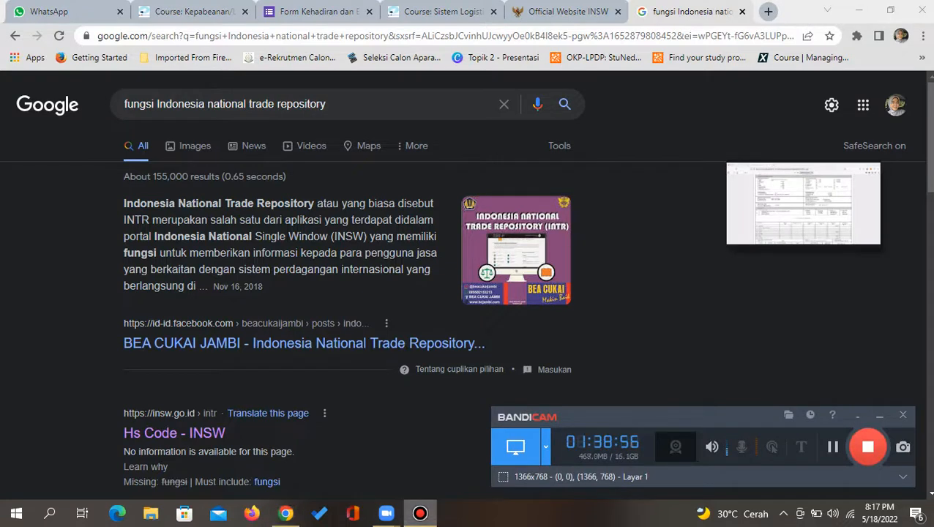
{"action": "left_click", "coordinate": [420, 514]}
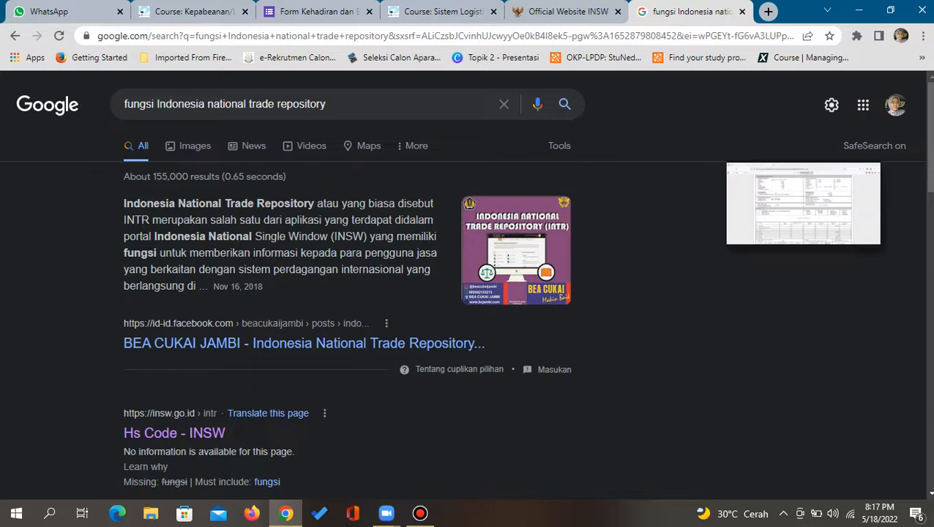
{"action": "mouse_move", "coordinate": [864, 233]}
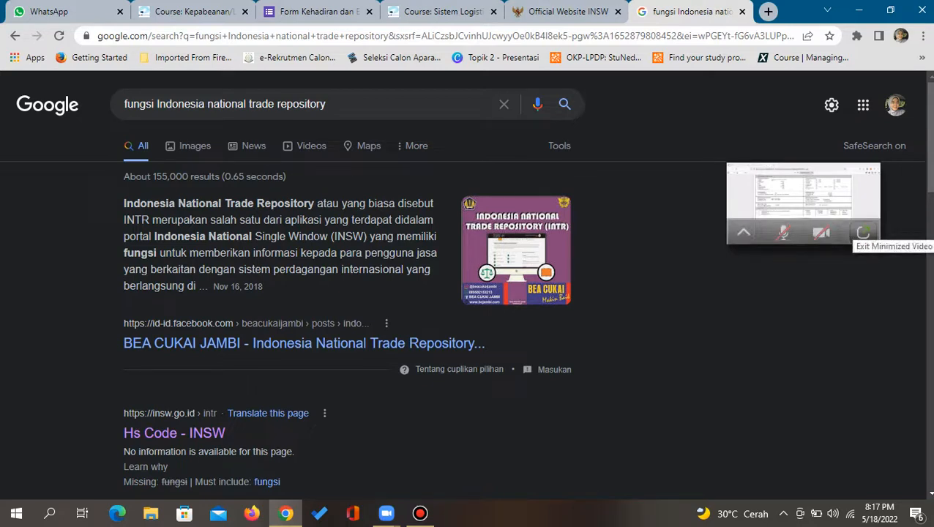
{"action": "left_click", "coordinate": [863, 232]}
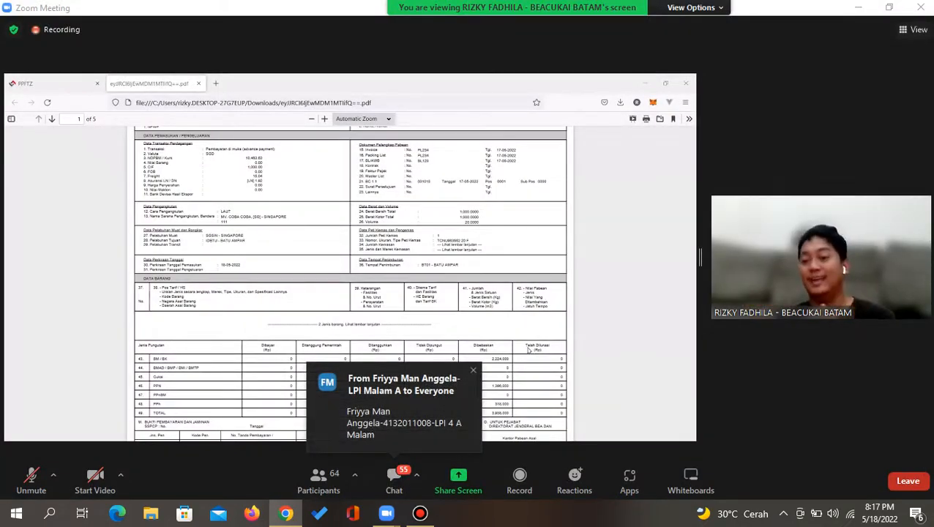
Follow the shared PPFTZ-01 PDF down to page 2 and back up to page 1's tax table
{"action": "left_click", "coordinate": [419, 513]}
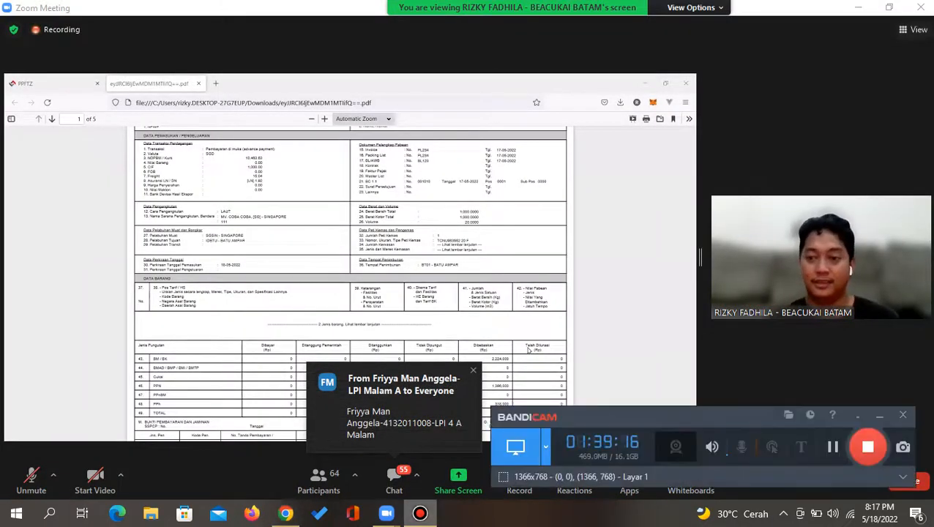
{"action": "left_click", "coordinate": [419, 513]}
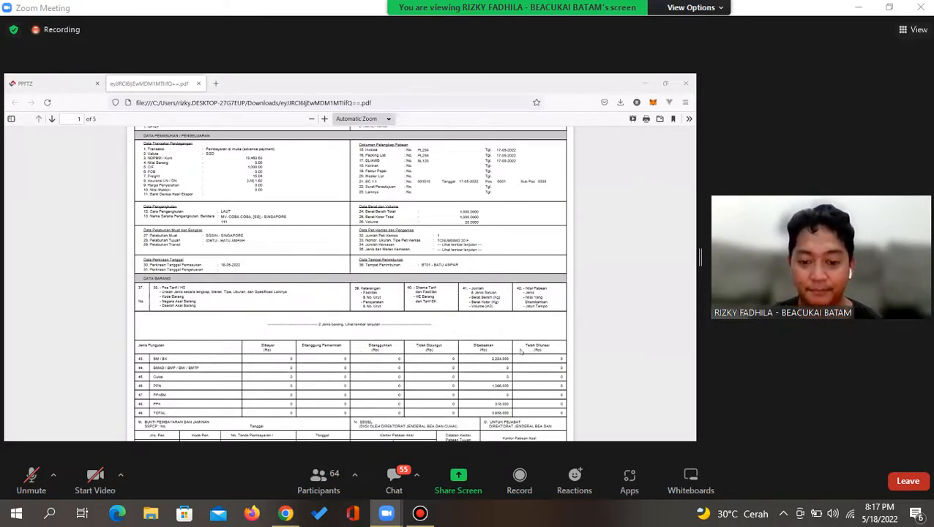
{"action": "scroll", "coordinate": [416, 364], "scroll_direction": "down", "scroll_amount": 5}
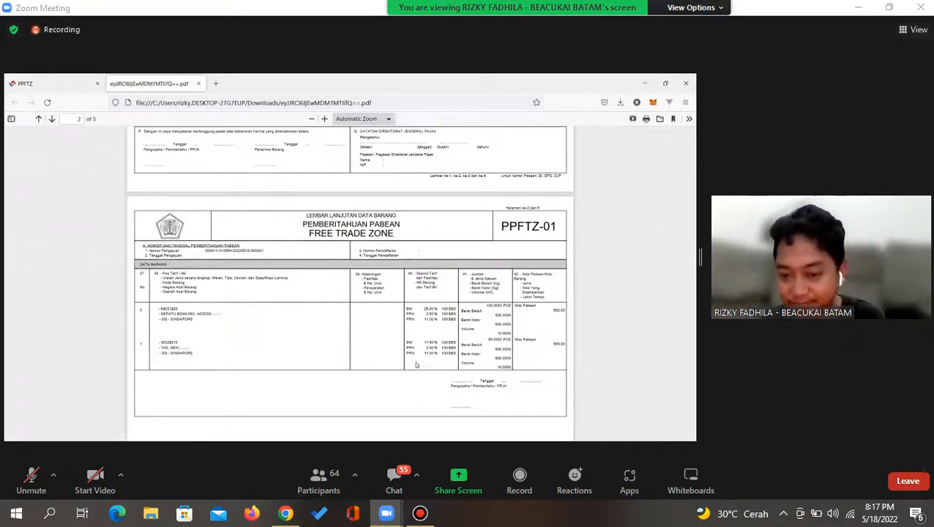
{"action": "scroll", "coordinate": [416, 364], "scroll_direction": "up", "scroll_amount": 1}
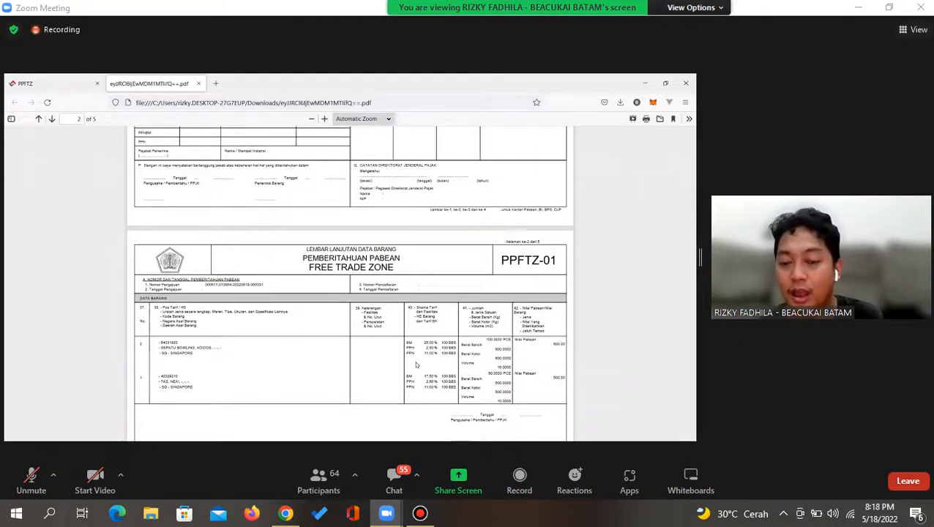
{"action": "scroll", "coordinate": [416, 364], "scroll_direction": "up", "scroll_amount": 3}
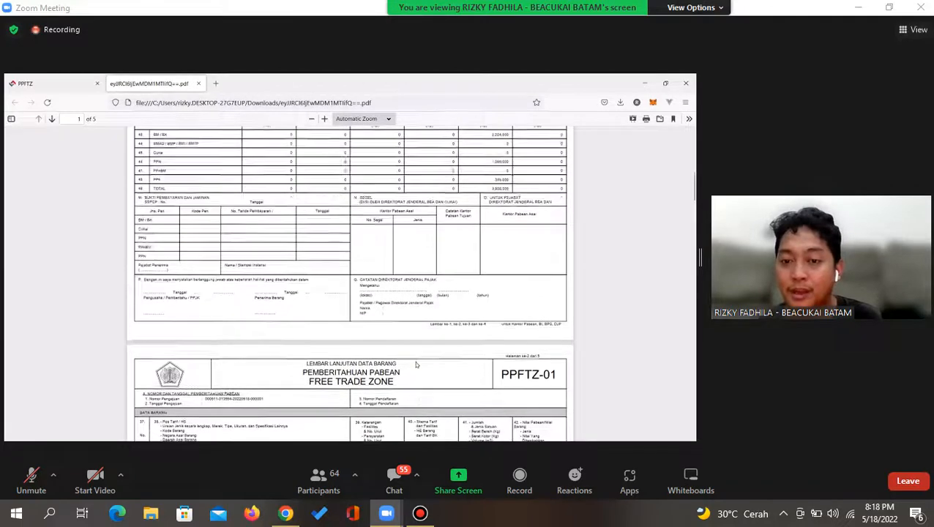
{"action": "scroll", "coordinate": [416, 364], "scroll_direction": "up", "scroll_amount": 6}
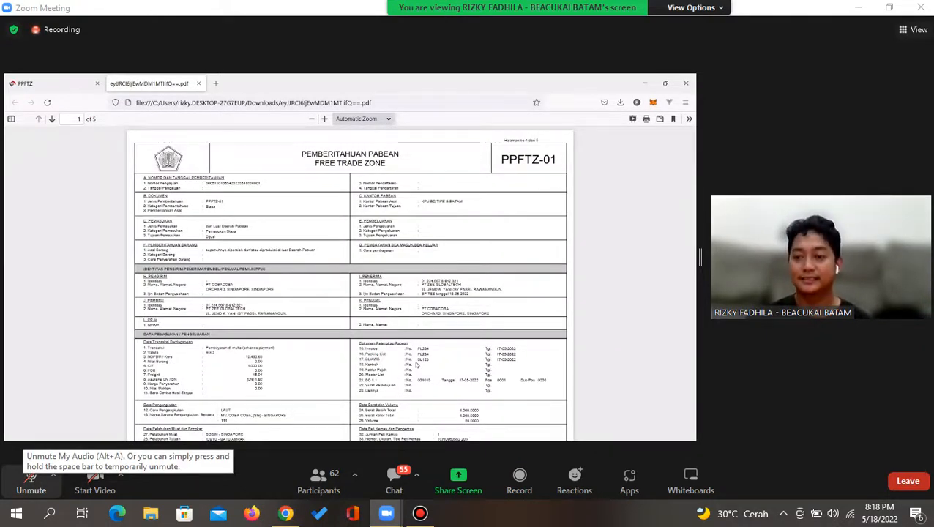
{"action": "left_click", "coordinate": [30, 480]}
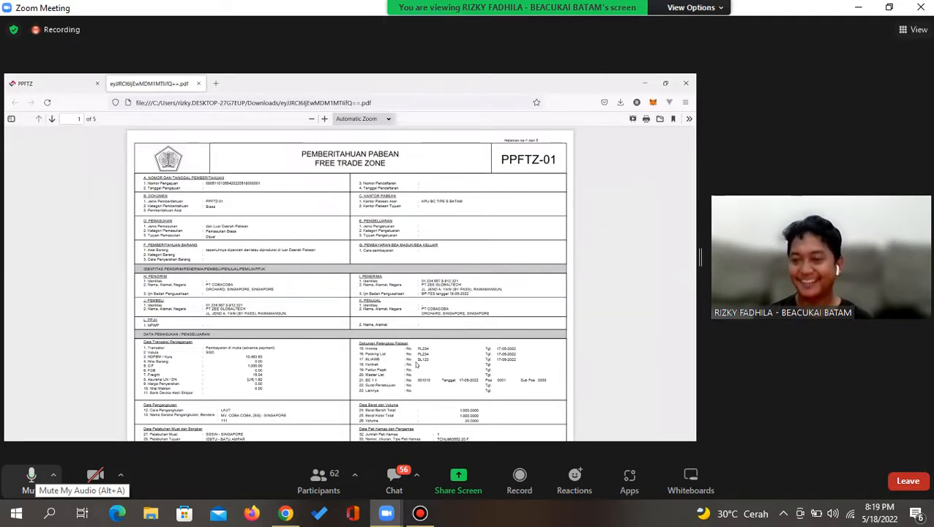
{"action": "left_click", "coordinate": [32, 476]}
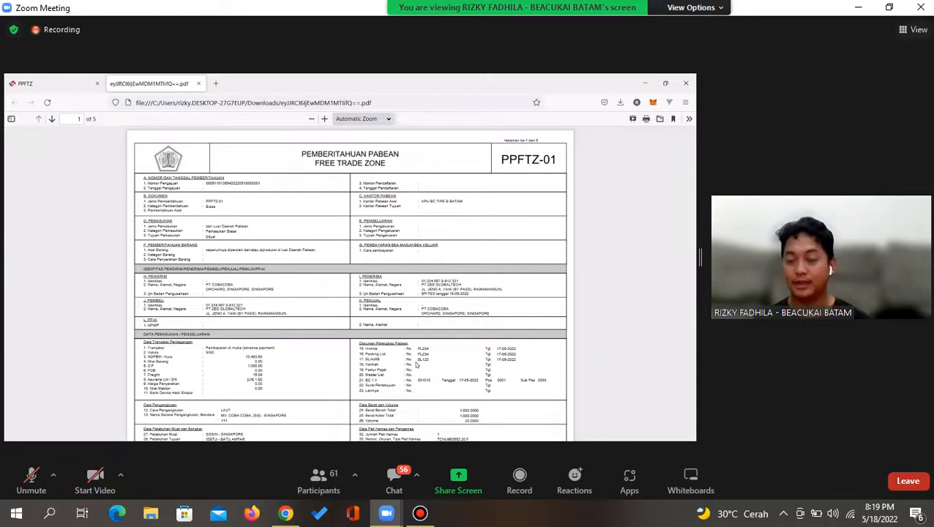
{"action": "left_click", "coordinate": [420, 513]}
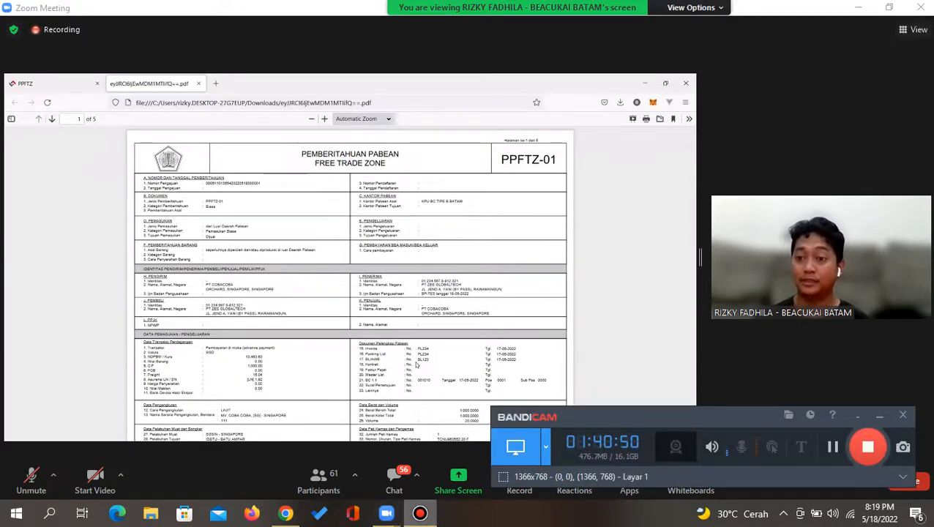
{"action": "left_click", "coordinate": [420, 513]}
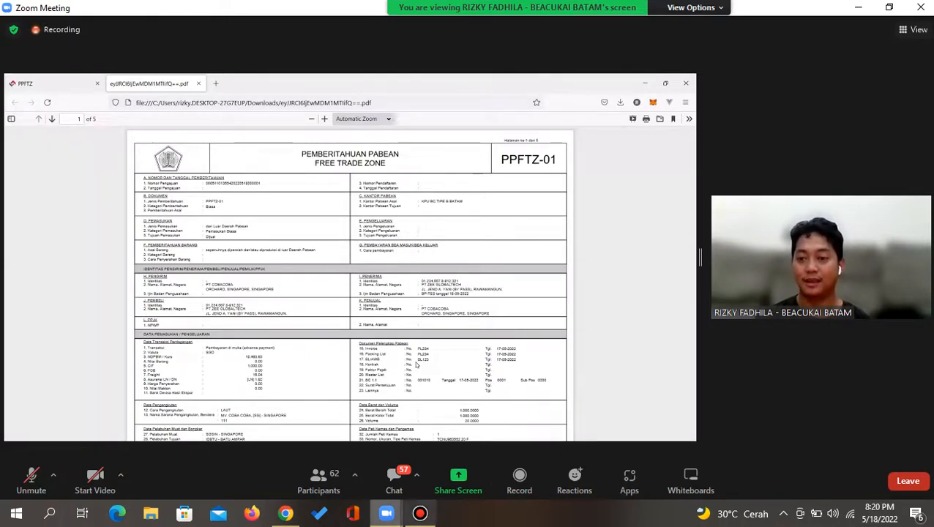
Briefly toggle the microphone in the gallery view, then bring up Bandicam's control panel
{"action": "left_click", "coordinate": [419, 514]}
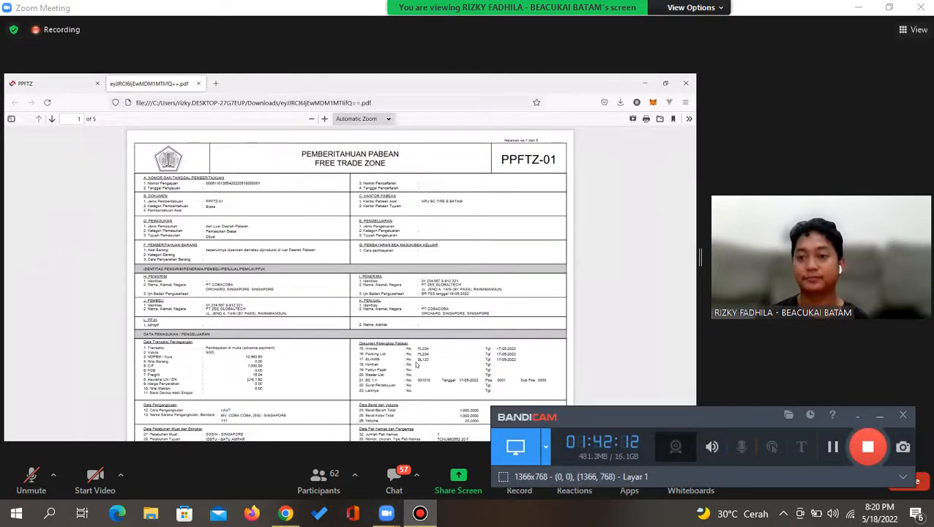
{"action": "left_click", "coordinate": [881, 417]}
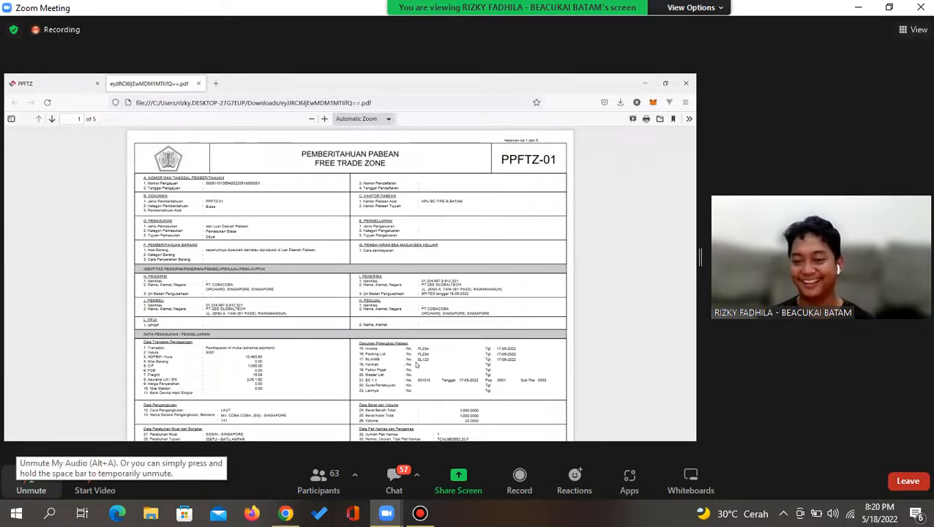
{"action": "left_click", "coordinate": [29, 481]}
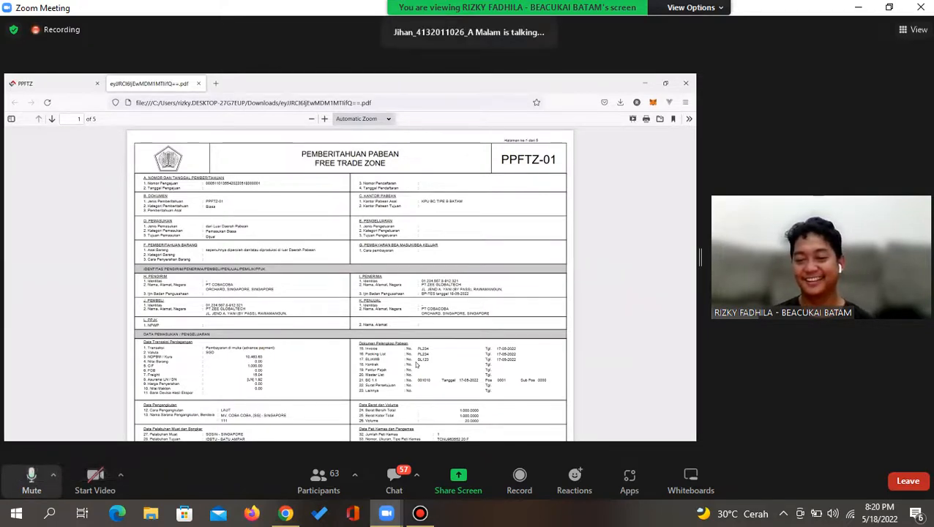
{"action": "left_click", "coordinate": [31, 481]}
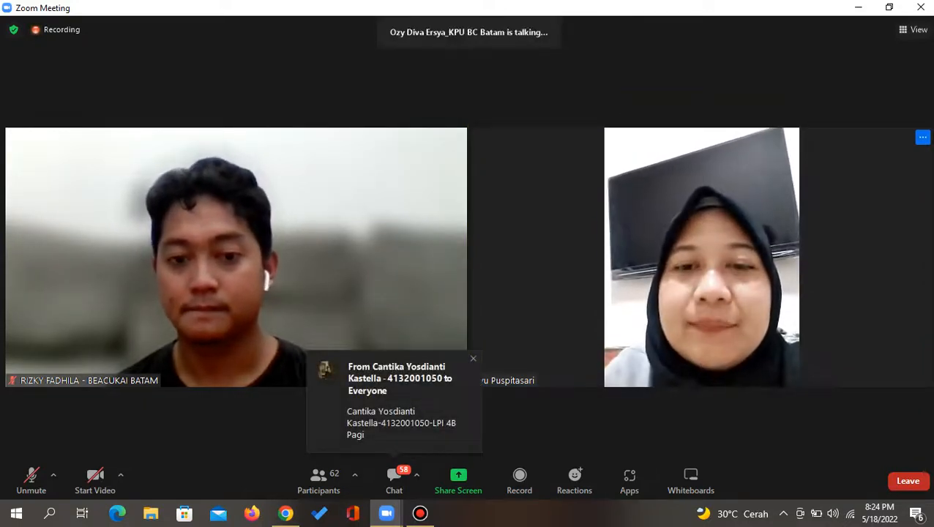
{"action": "left_click", "coordinate": [420, 514]}
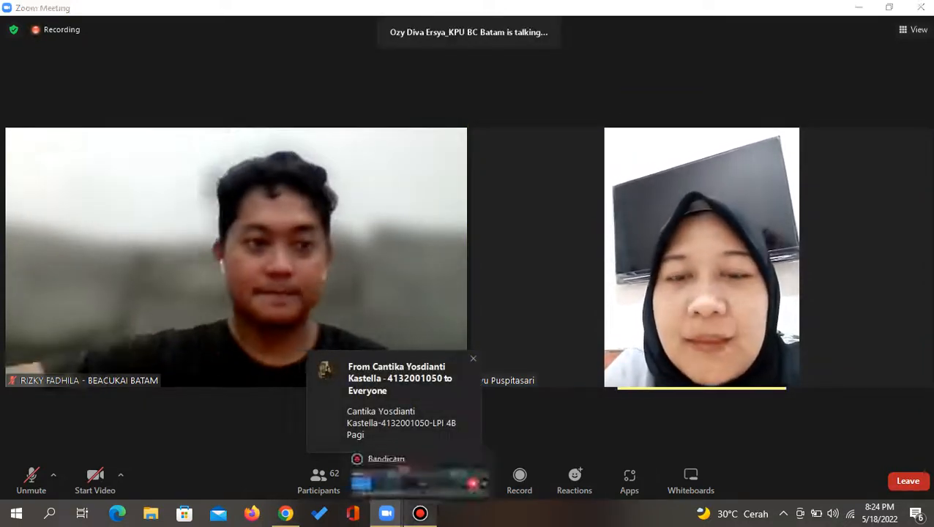